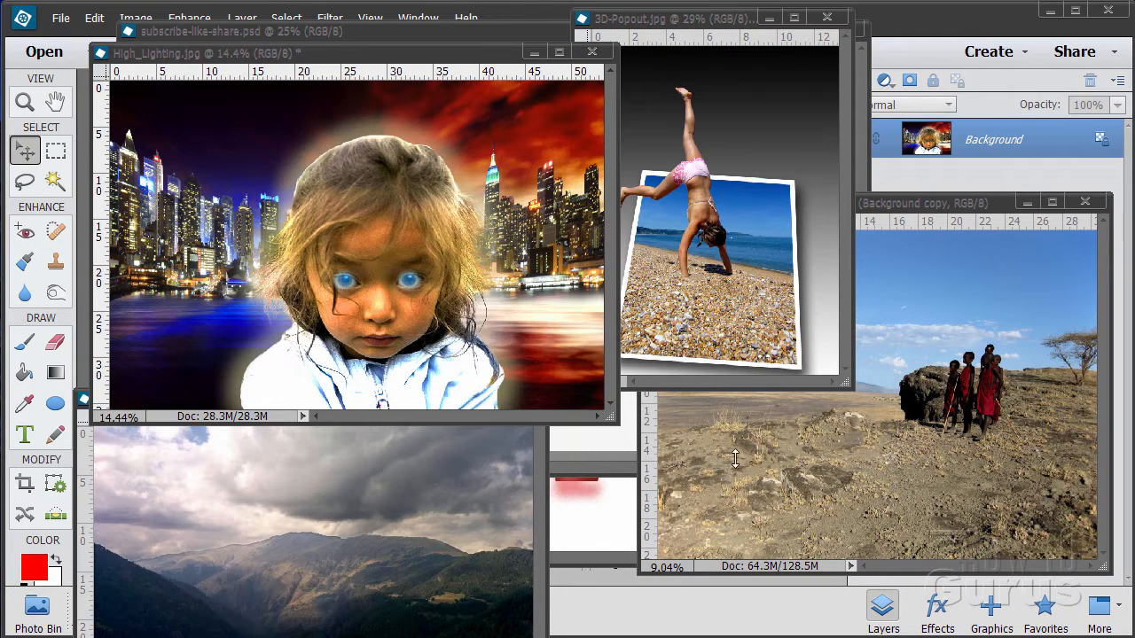
# - Minimize the High_Lighting, 3D-Popout, local-children-in-tanzania, mountains01 and description image windows, and close st_patricks_day_card_01.psd
pyautogui.click(533, 52)
pyautogui.click(769, 18)
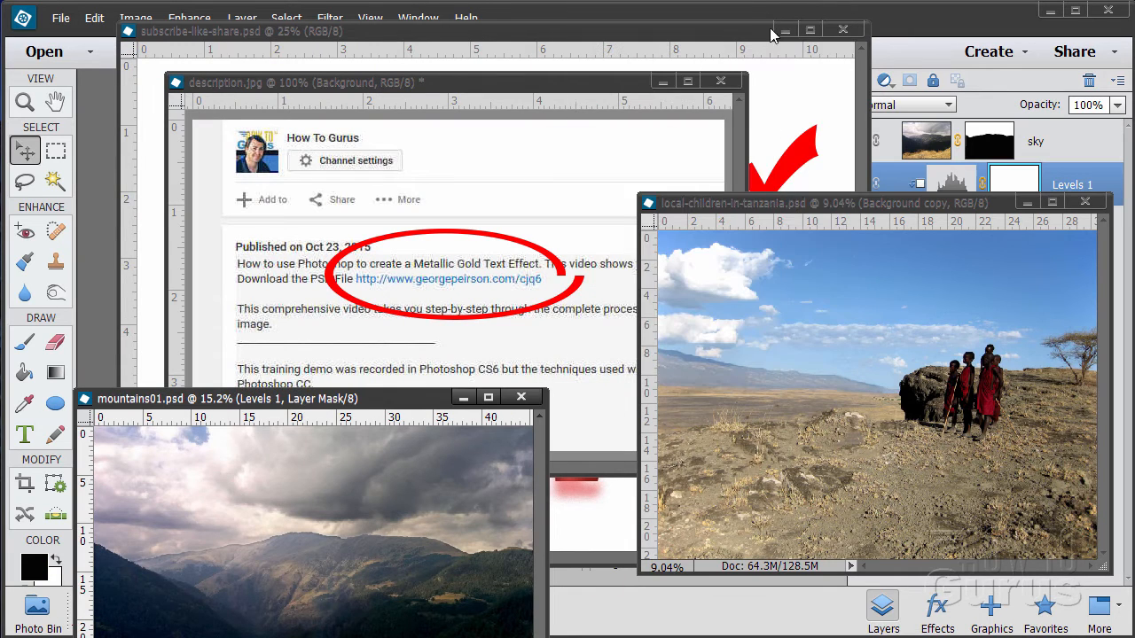
pyautogui.click(1026, 203)
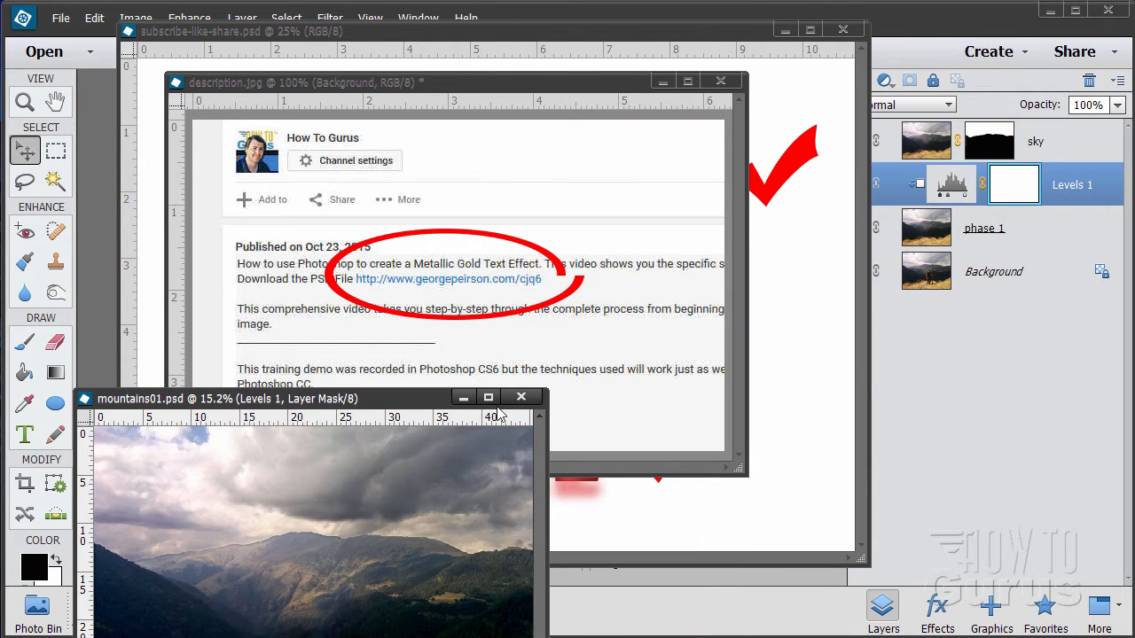
pyautogui.click(463, 398)
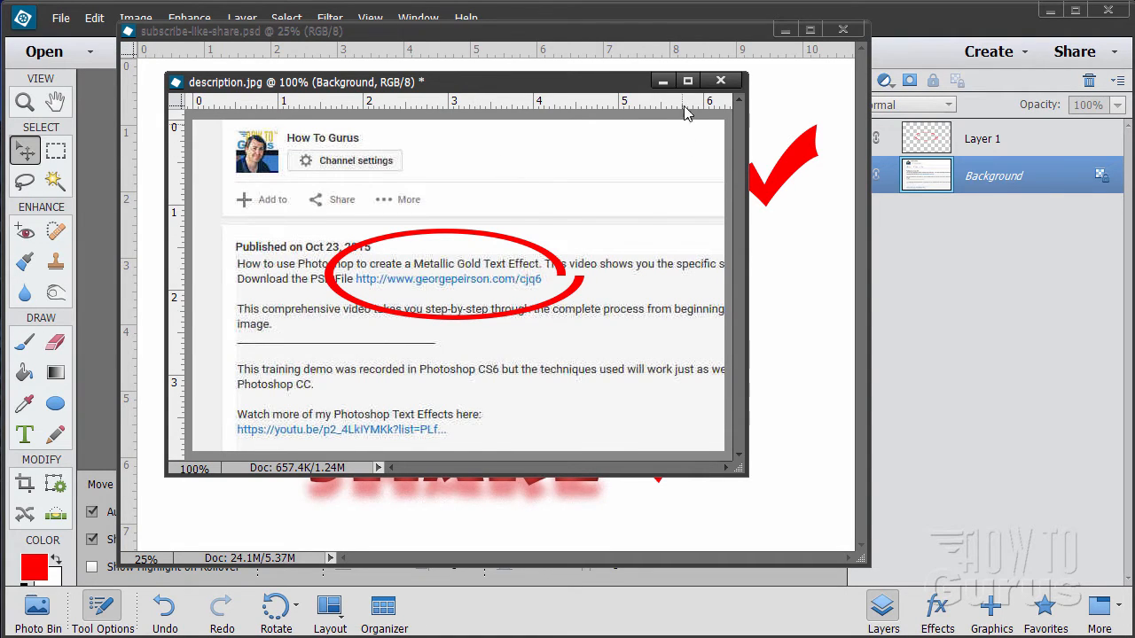
pyautogui.click(662, 81)
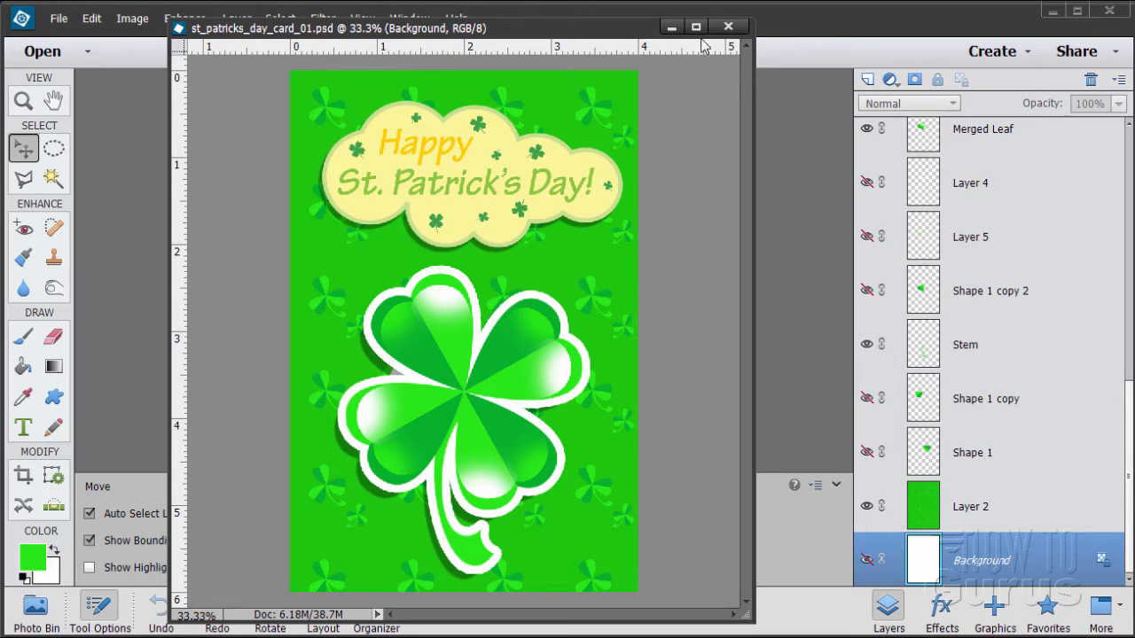
pyautogui.click(727, 28)
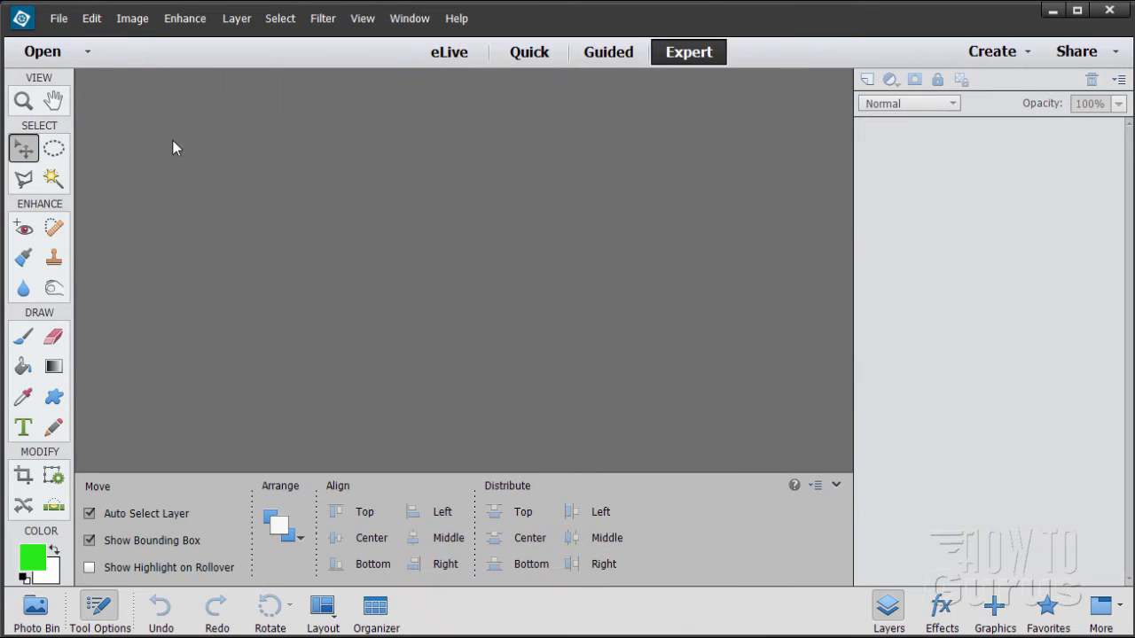
# - Create a new blank file 4 inches wide and 6 inches high at 300 pixels/inch, RGB Color, with a white background
pyautogui.click(58, 18)
pyautogui.moveTo(60, 42)
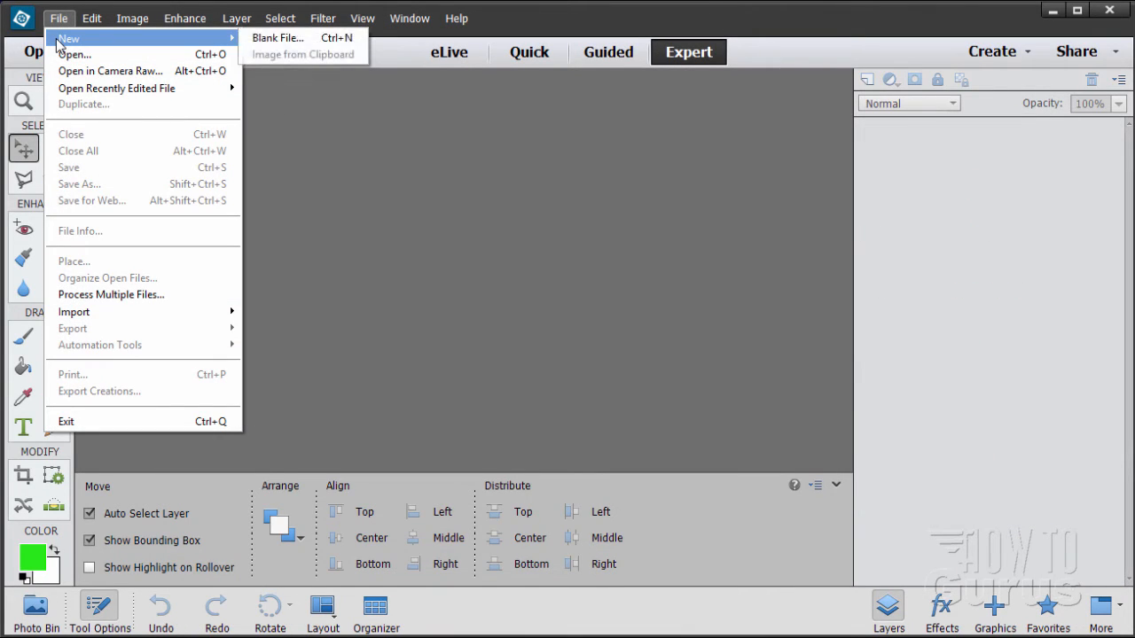
pyautogui.click(271, 38)
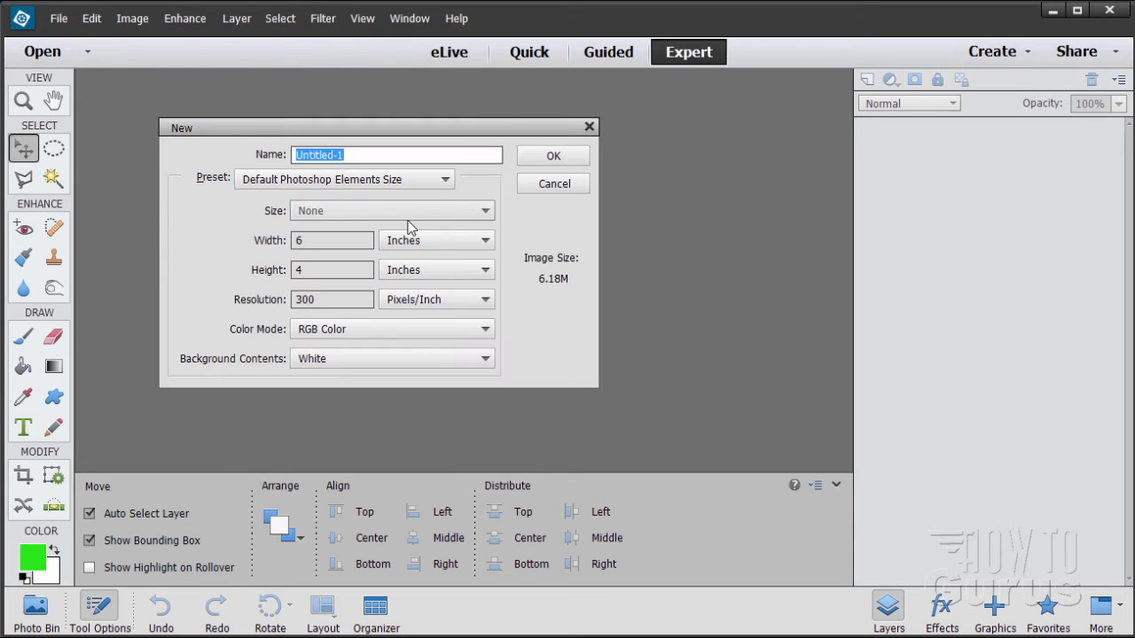
pyautogui.click(338, 182)
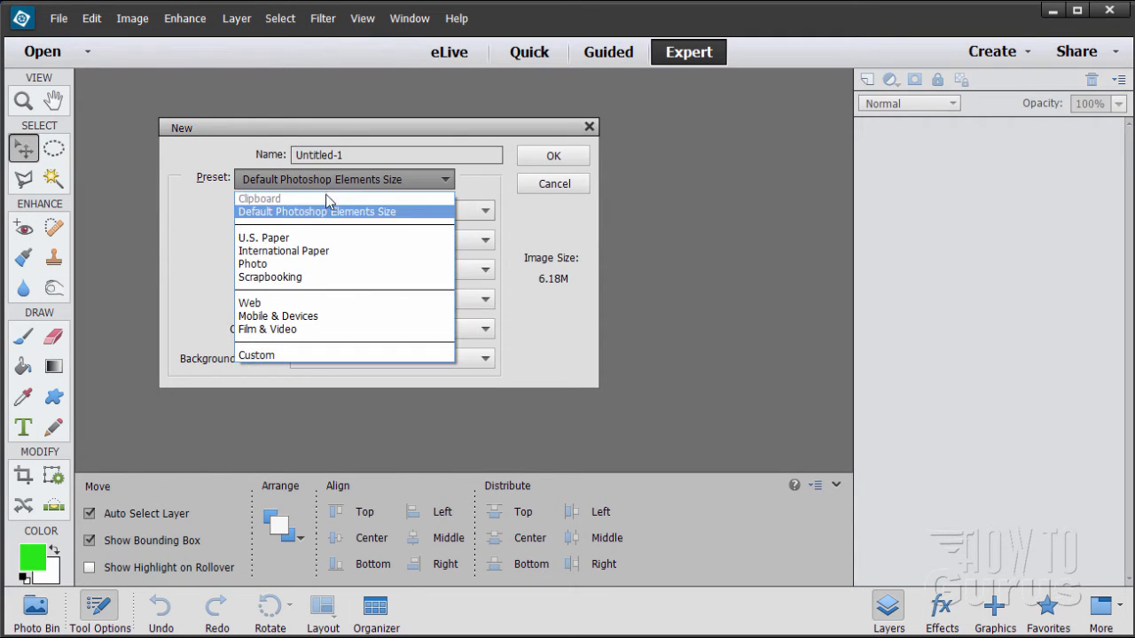
pyautogui.click(306, 212)
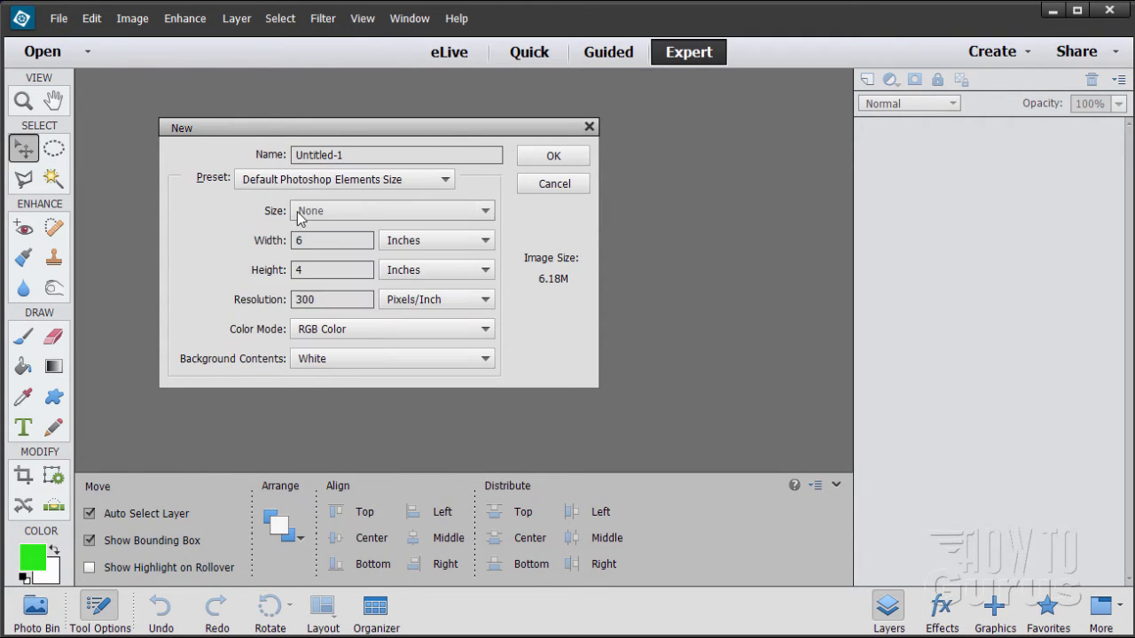
pyautogui.doubleClick(316, 242)
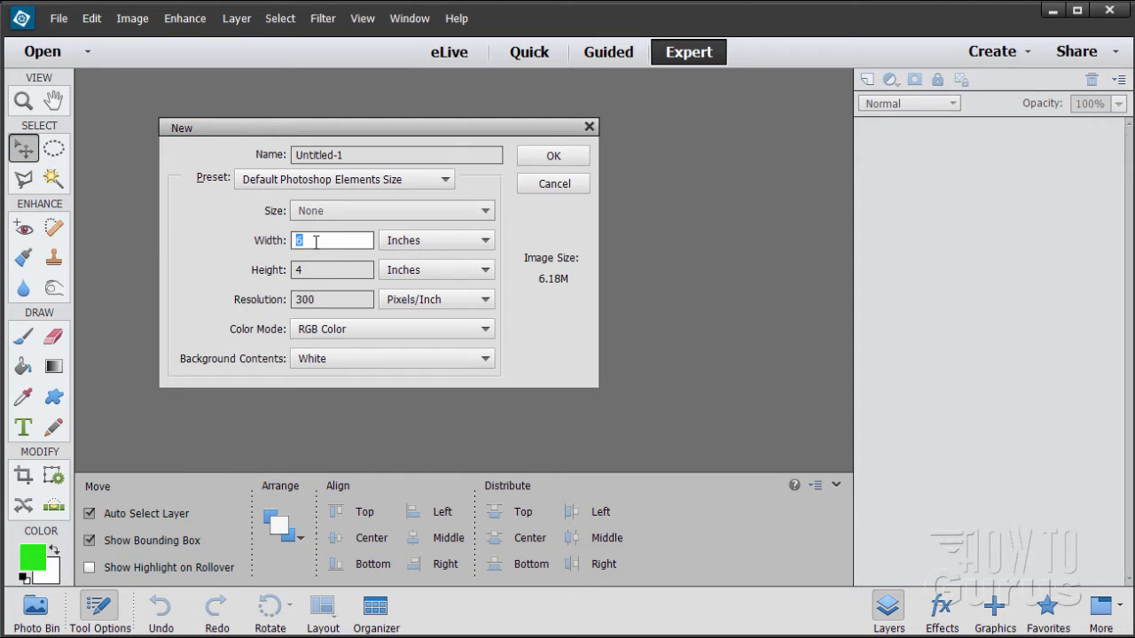
pyautogui.write('4')
pyautogui.press('Tab')
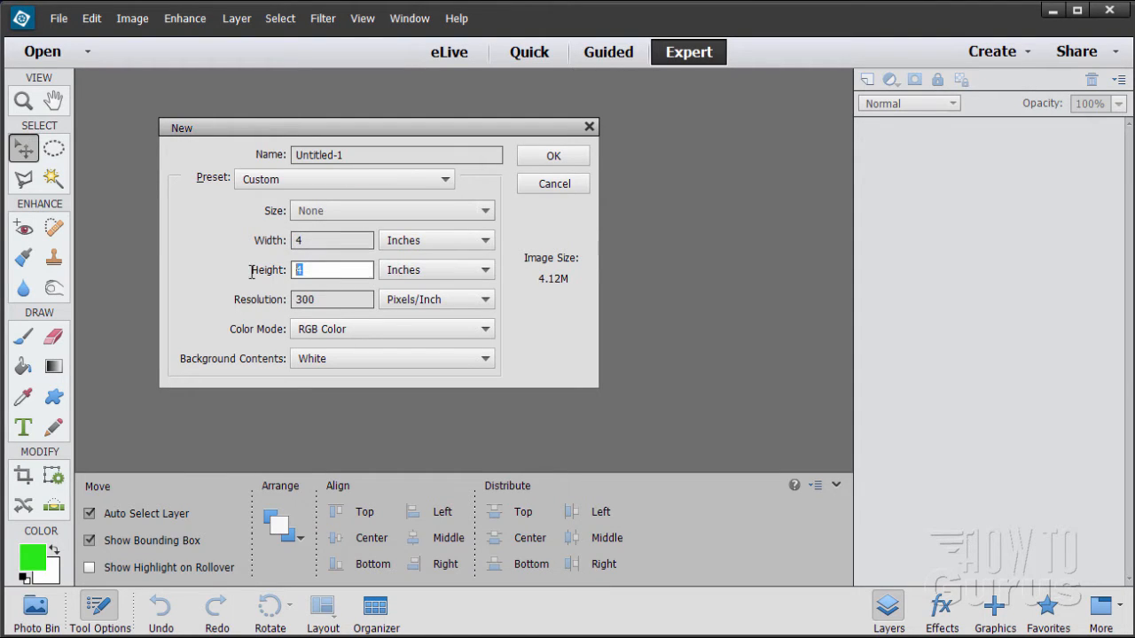
pyautogui.write('6')
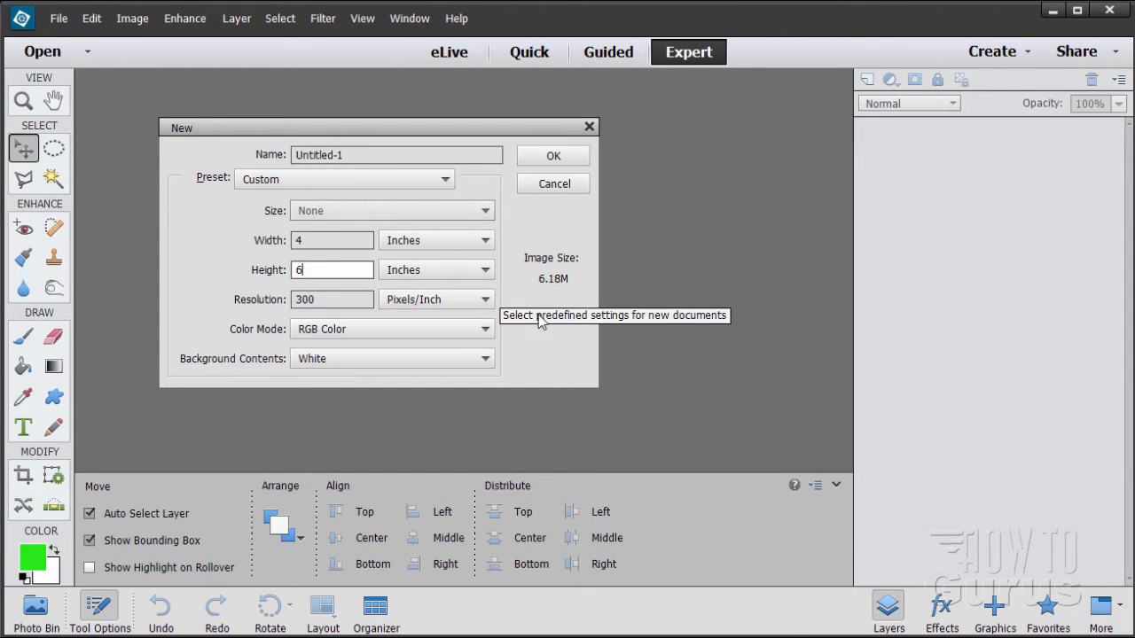
pyautogui.click(540, 162)
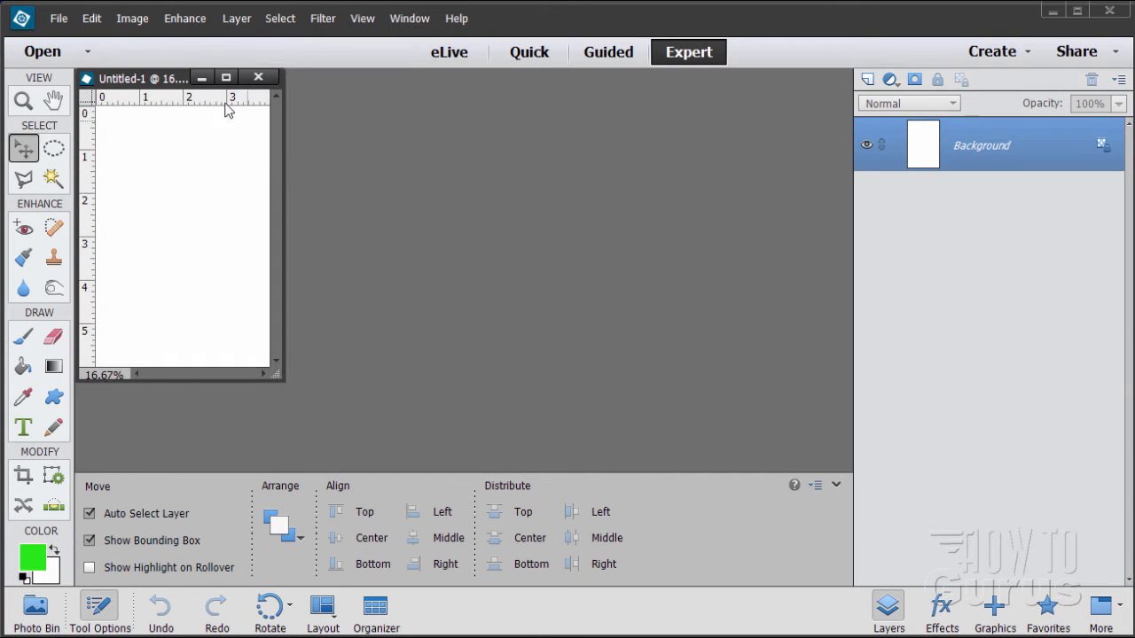
# - Reposition and enlarge the floating document window and zoom in to 33.3% so the whole page fits
pyautogui.moveTo(159, 79); pyautogui.dragTo(333, 46)
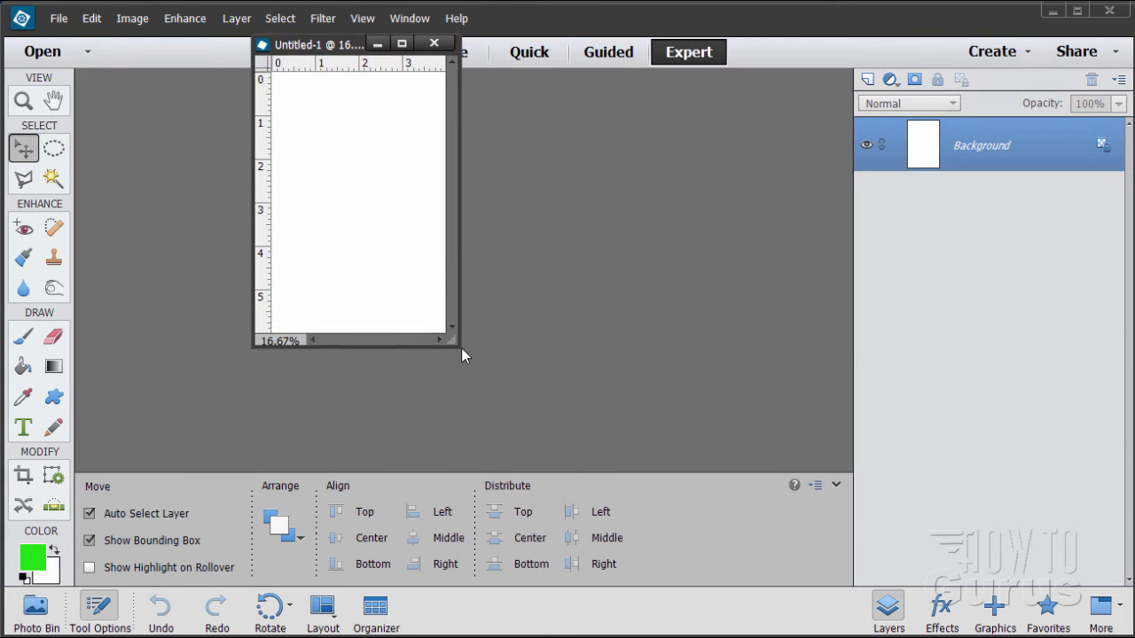
pyautogui.moveTo(461, 348); pyautogui.dragTo(677, 547)
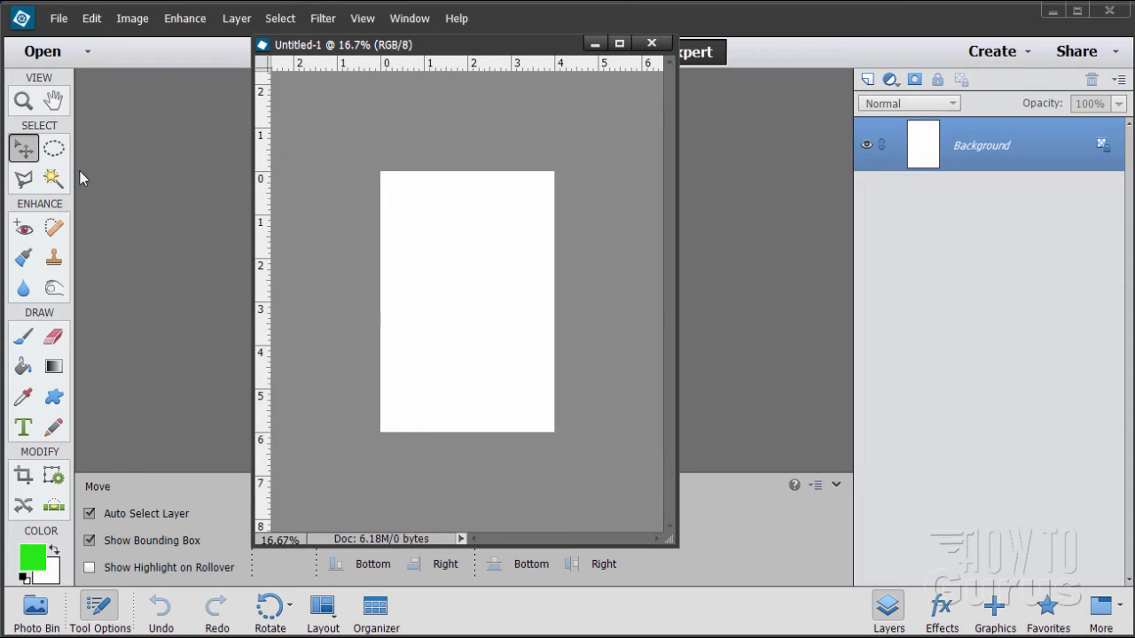
pyautogui.click(23, 100)
pyautogui.click(435, 284)
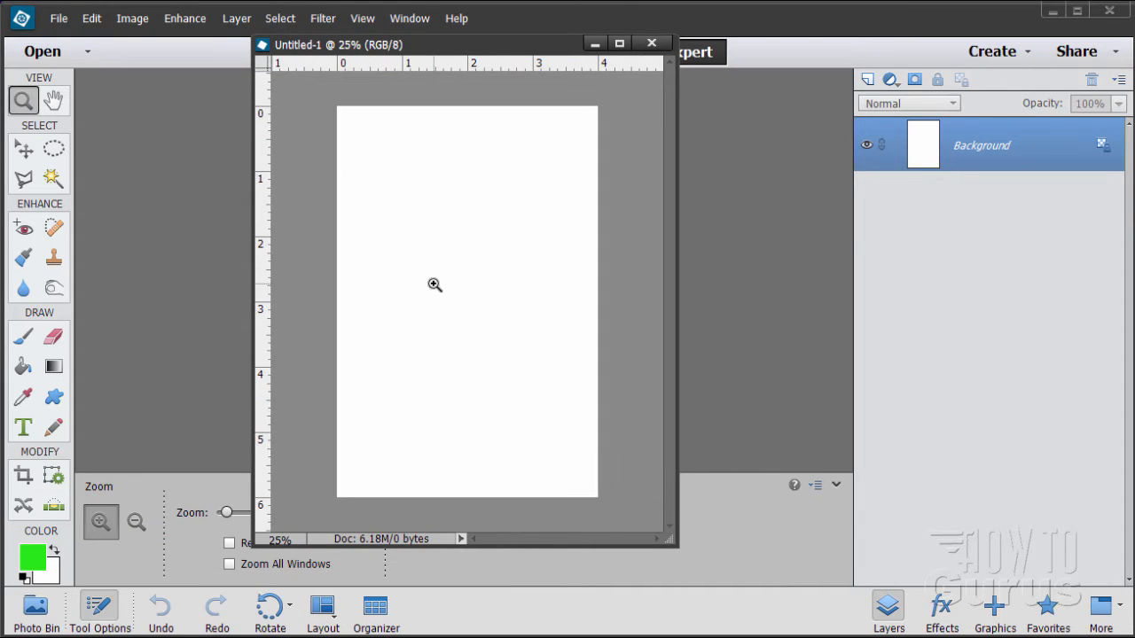
pyautogui.click(435, 285)
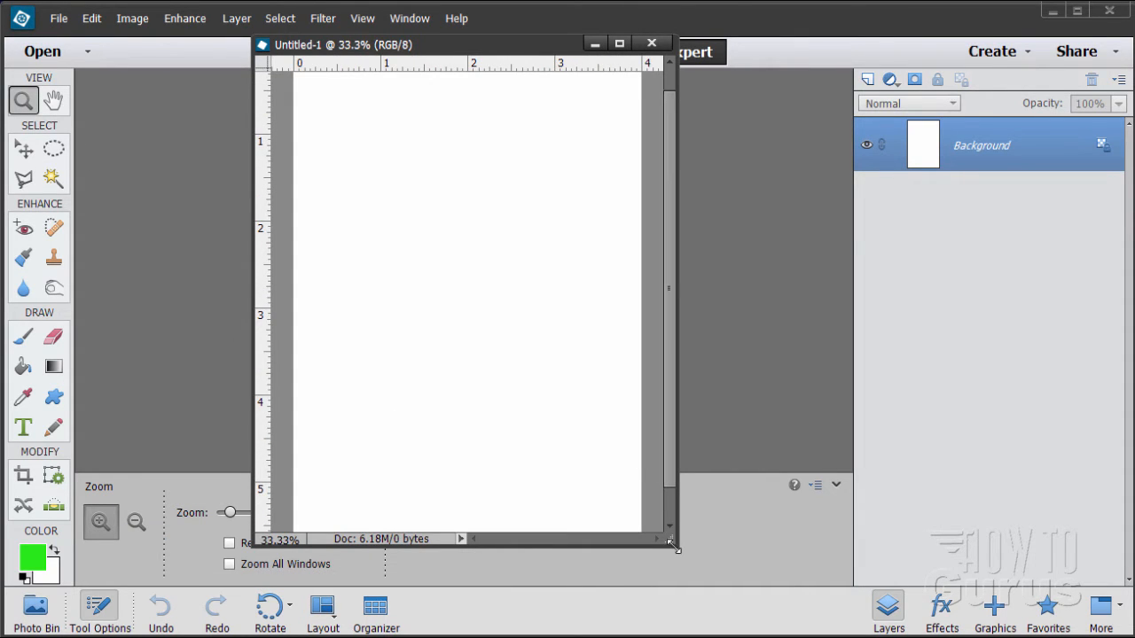
pyautogui.moveTo(671, 545); pyautogui.dragTo(752, 624)
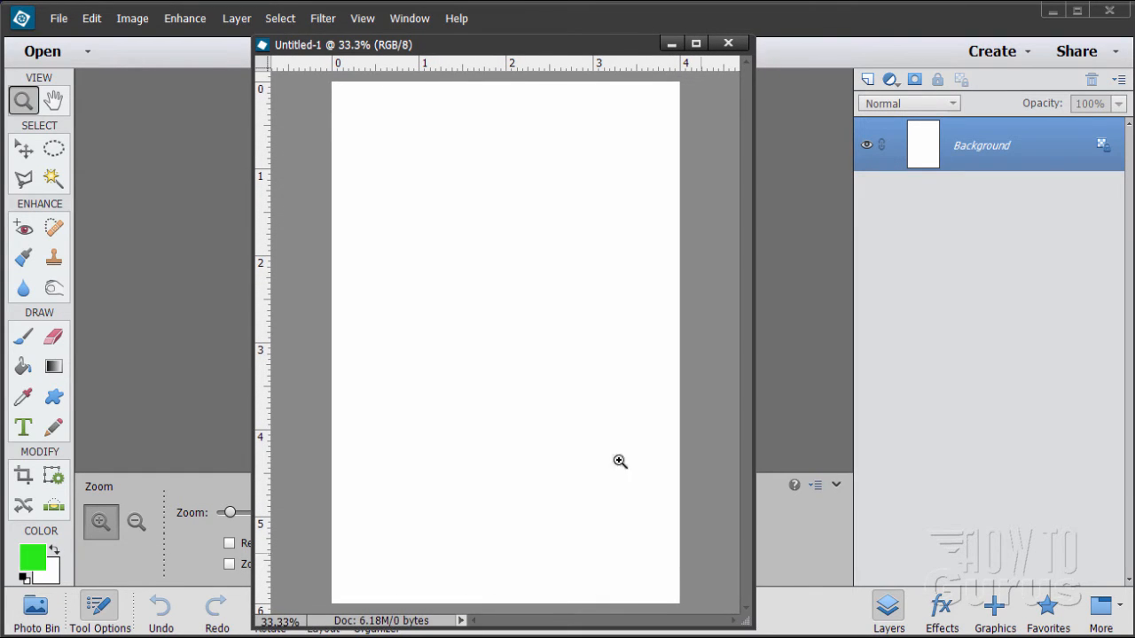
# - Dock the floating document window as a tab and activate the Move tool
pyautogui.moveTo(421, 51); pyautogui.dragTo(440, 115)
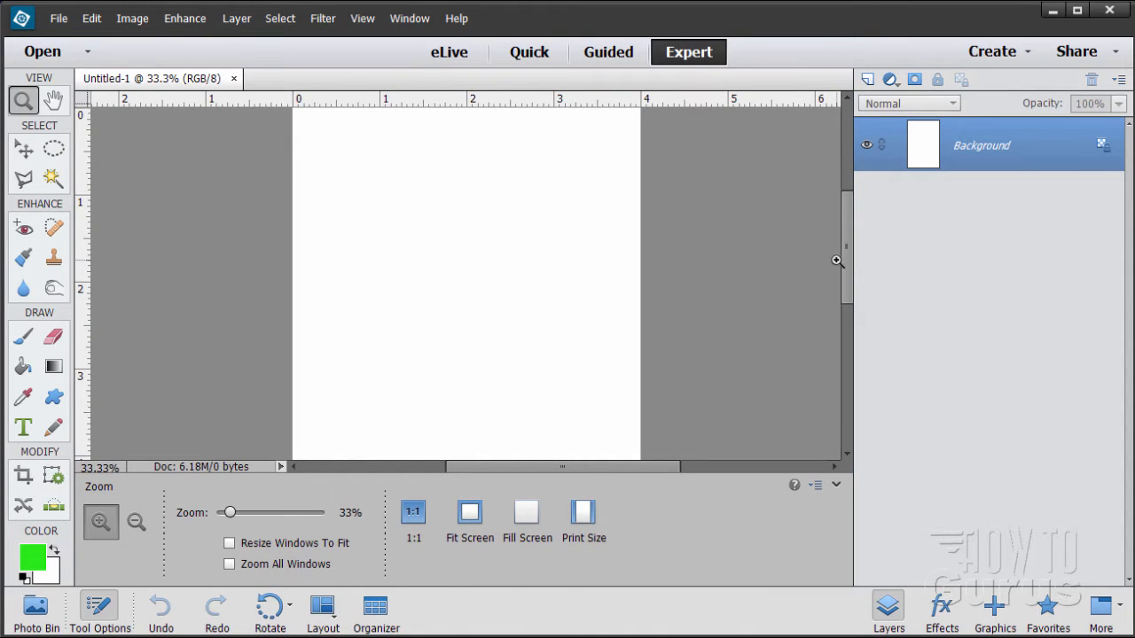
pyautogui.scroll(2, 845, 256)
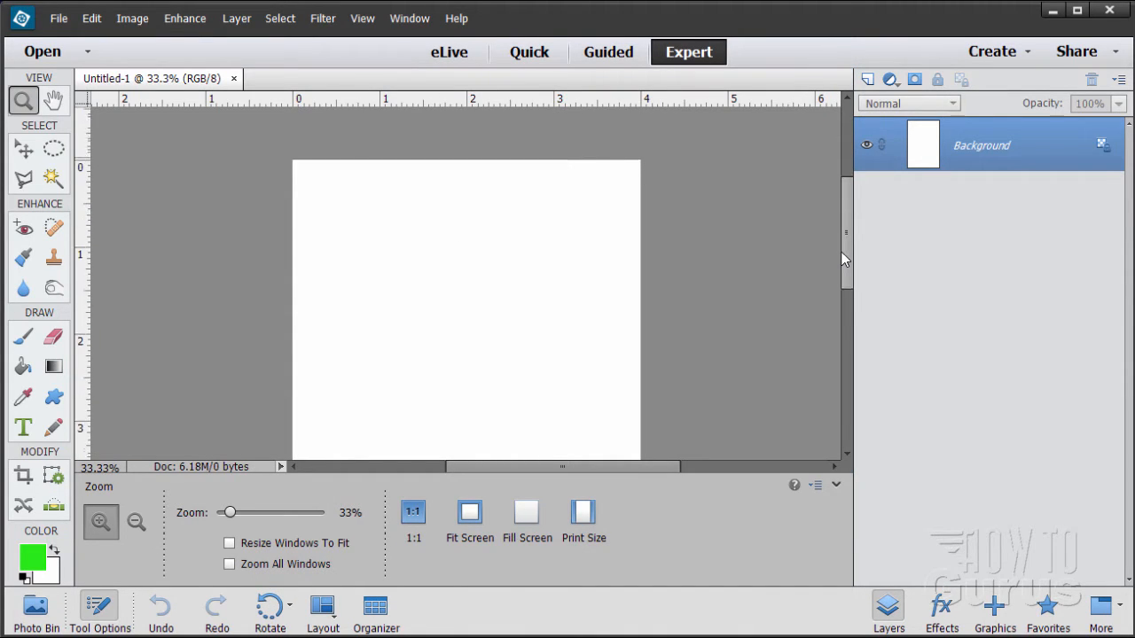
pyautogui.click(25, 151)
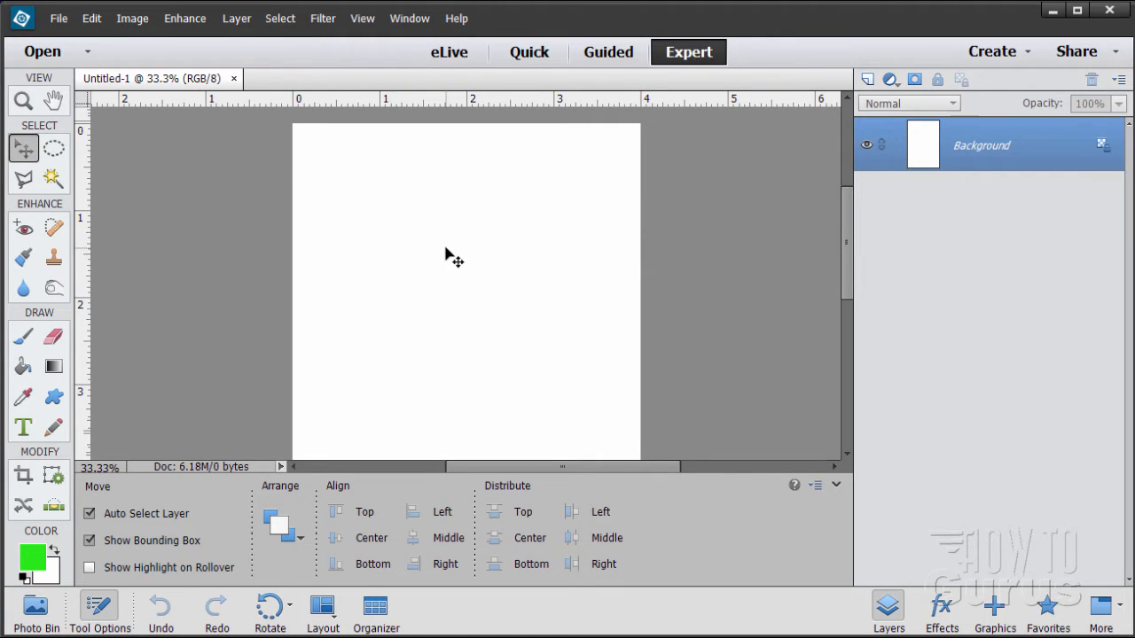
# - Display the graphics library filtered by type to show only Shapes
pyautogui.click(997, 608)
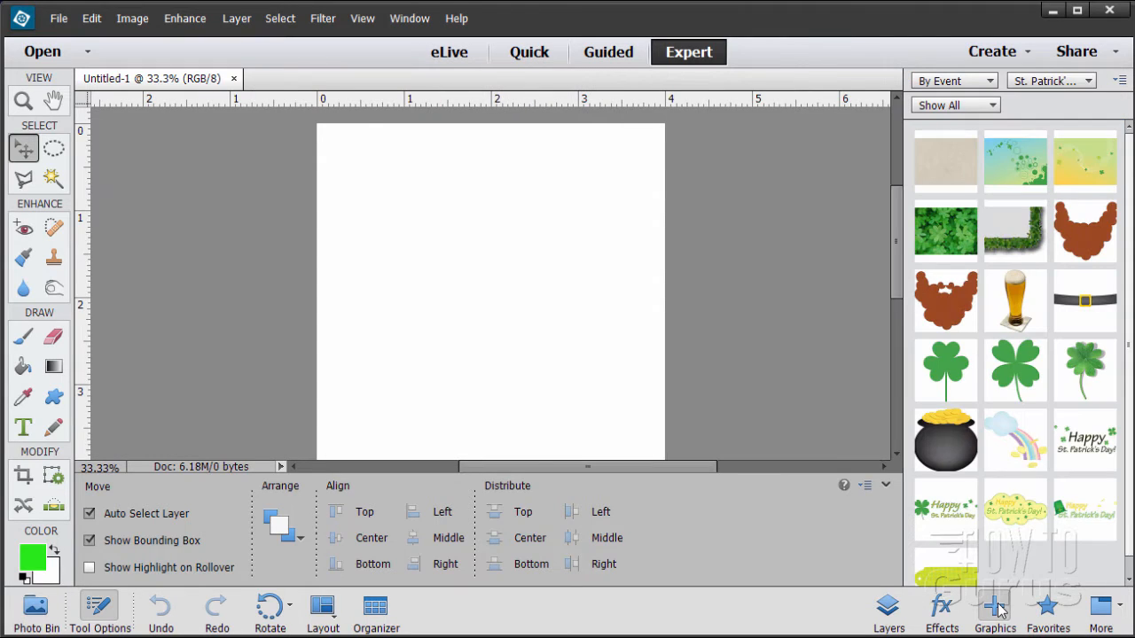
pyautogui.click(1068, 84)
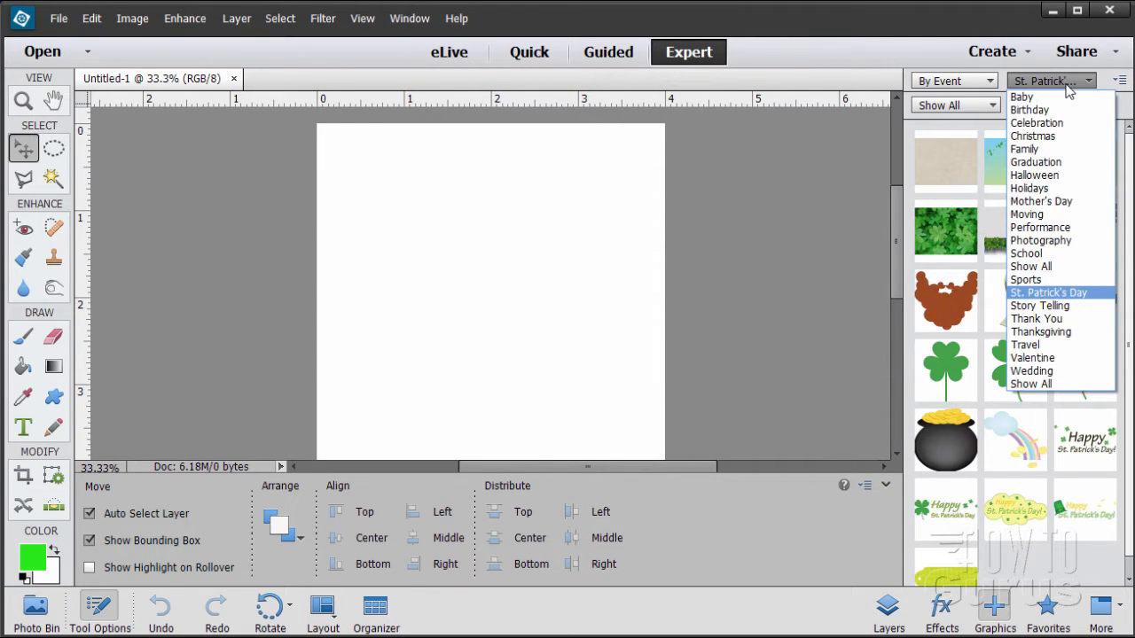
pyautogui.click(984, 84)
pyautogui.click(975, 82)
pyautogui.click(945, 96)
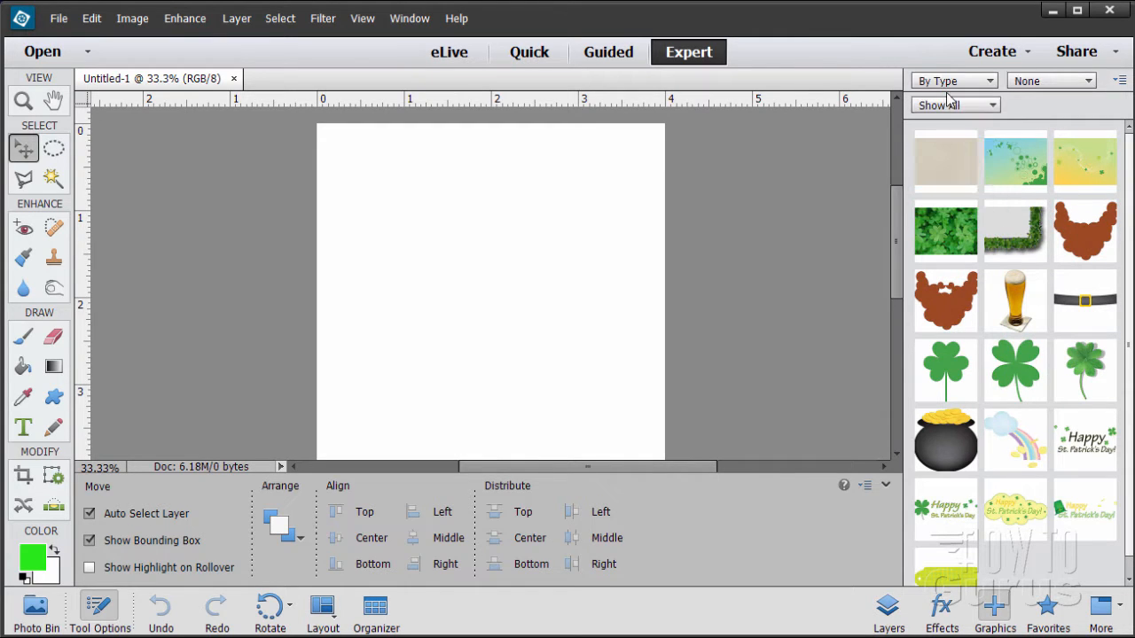
pyautogui.click(1052, 82)
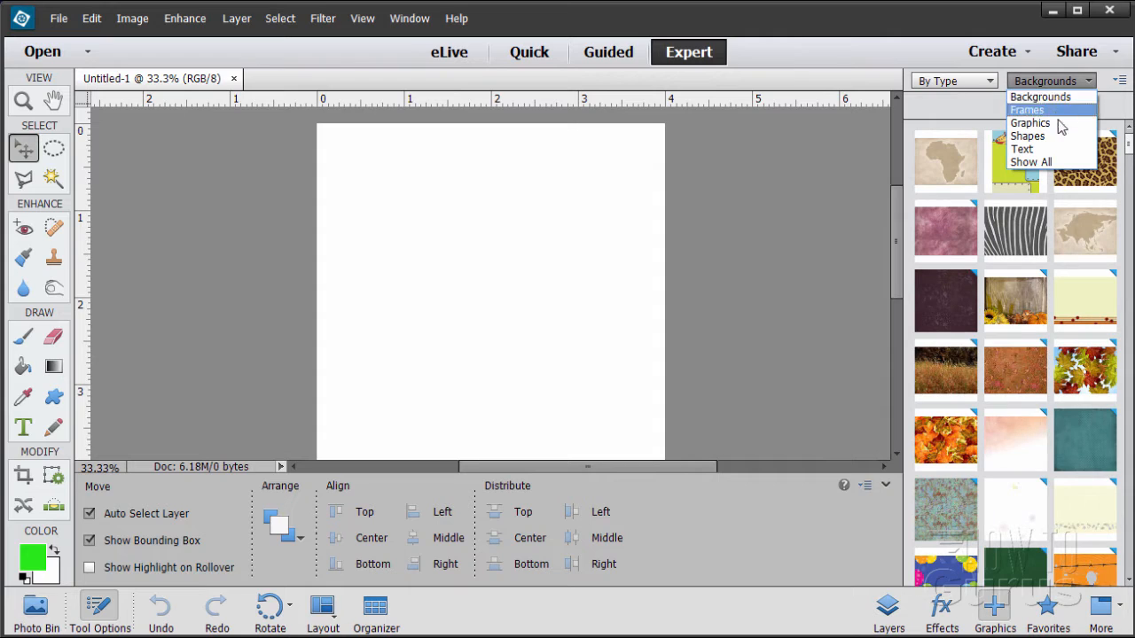
pyautogui.click(1045, 139)
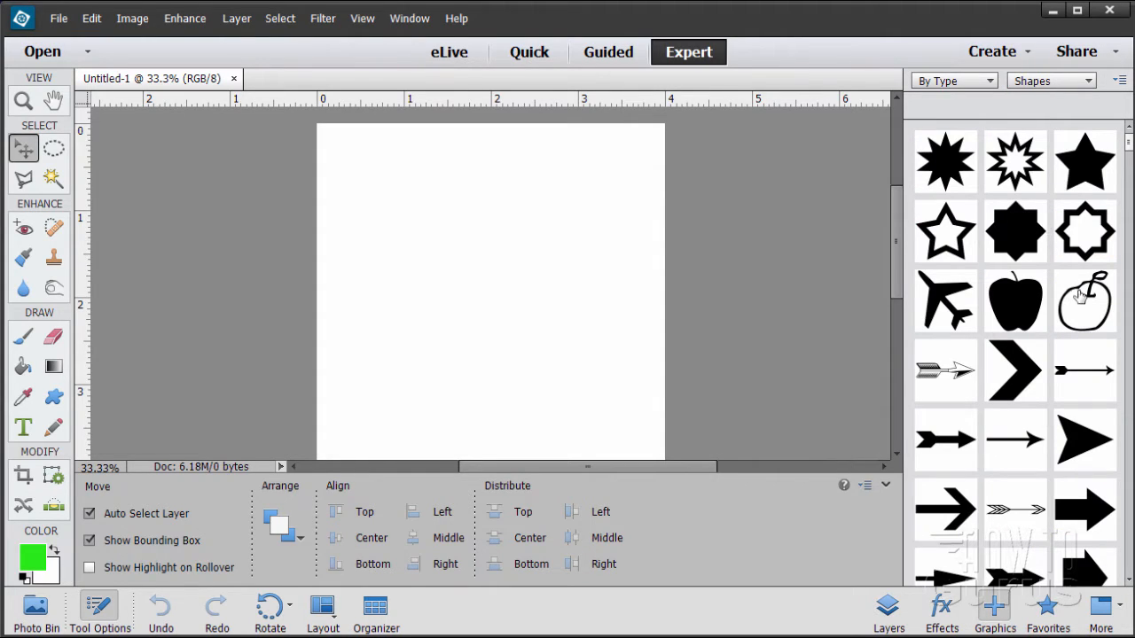
# - Find the solid heart shapes in the shape library and select the narrower one
pyautogui.scroll(-5, 1037, 371)
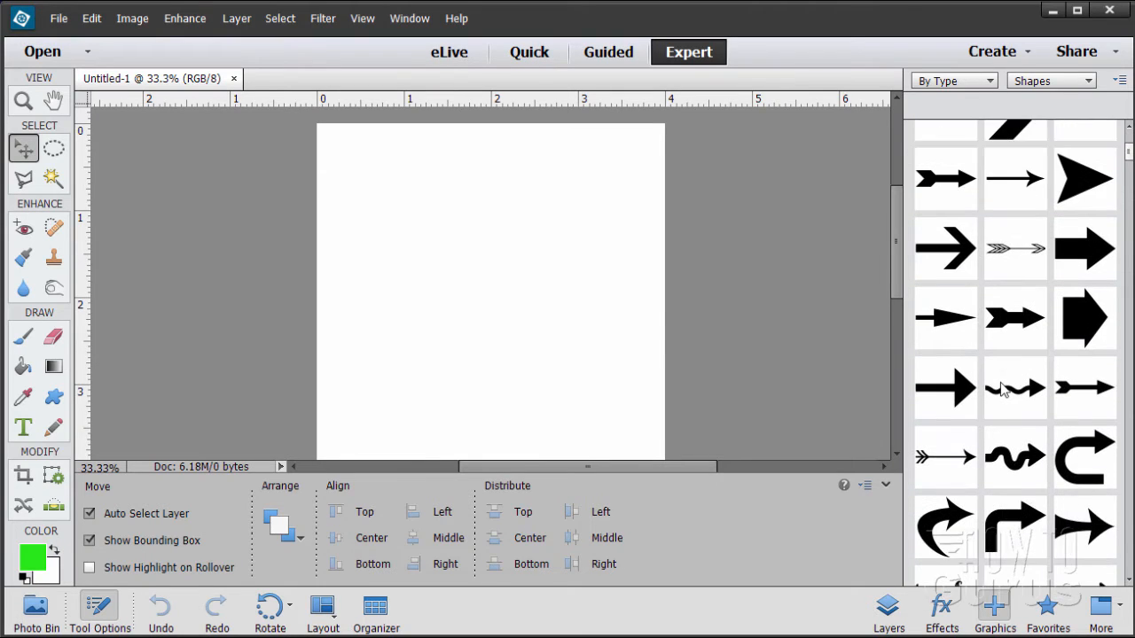
pyautogui.scroll(-6, 1003, 390)
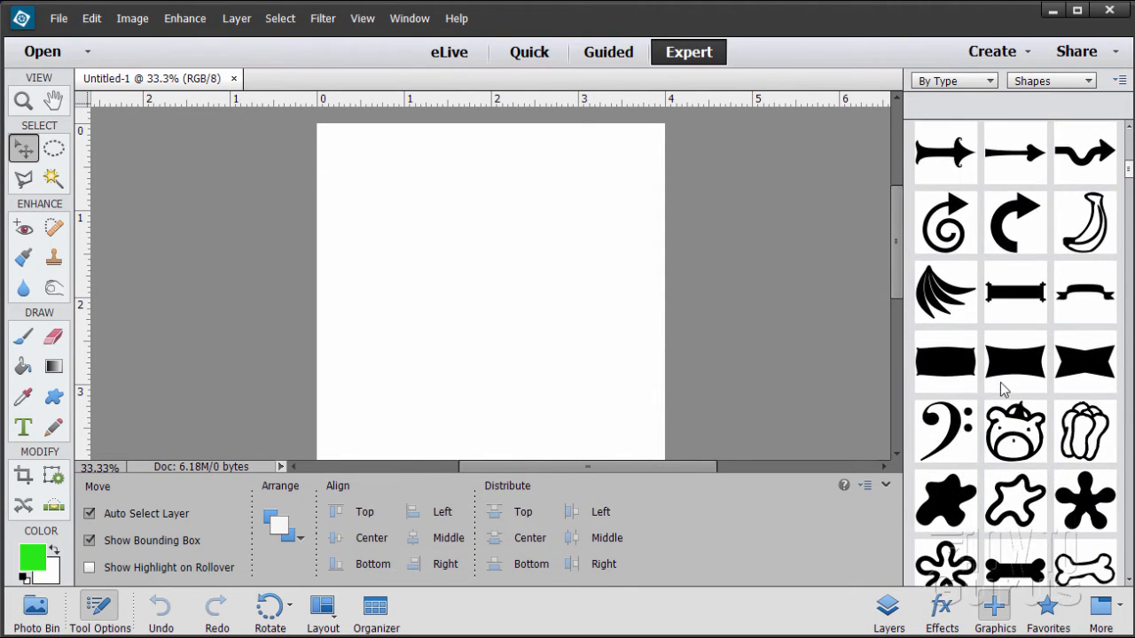
pyautogui.scroll(-7, 1001, 390)
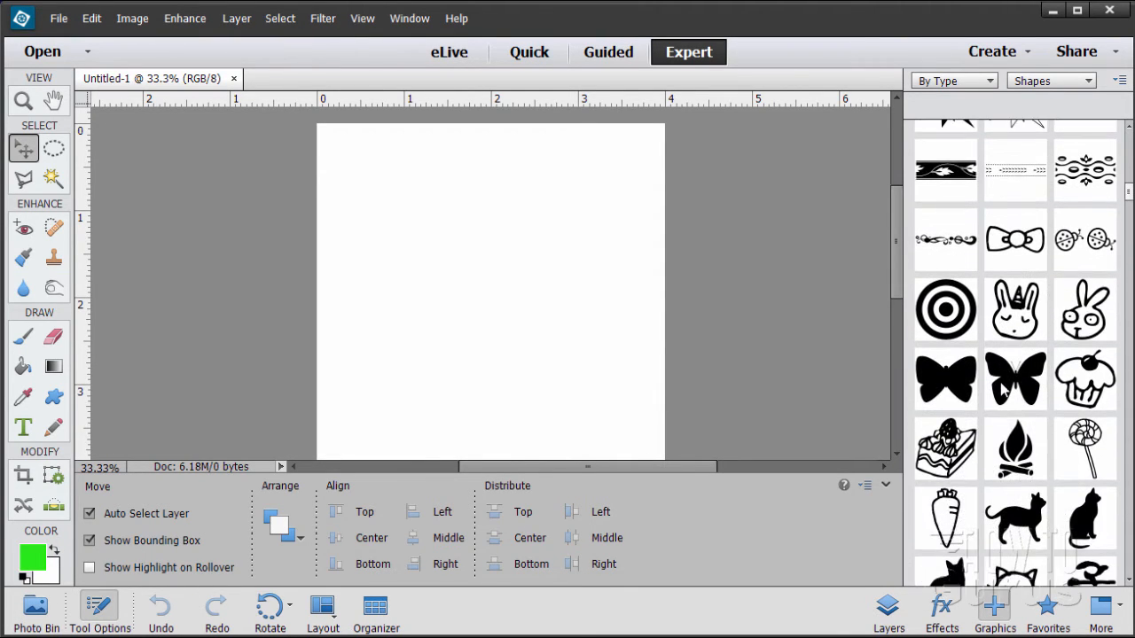
pyautogui.scroll(-7, 1000, 382)
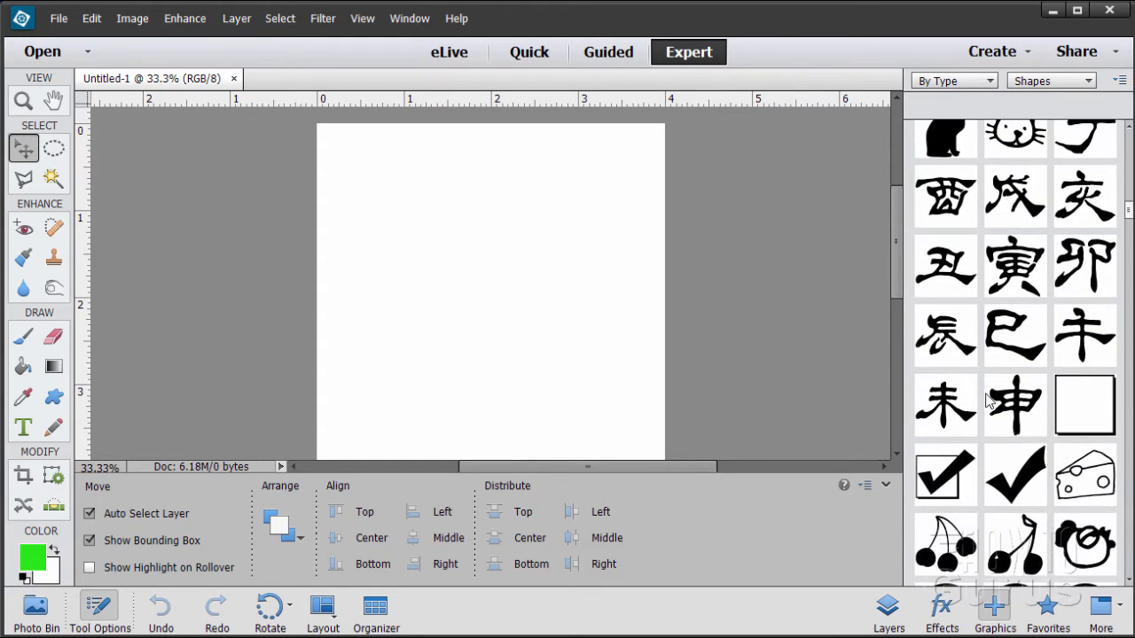
pyautogui.scroll(-6, 989, 401)
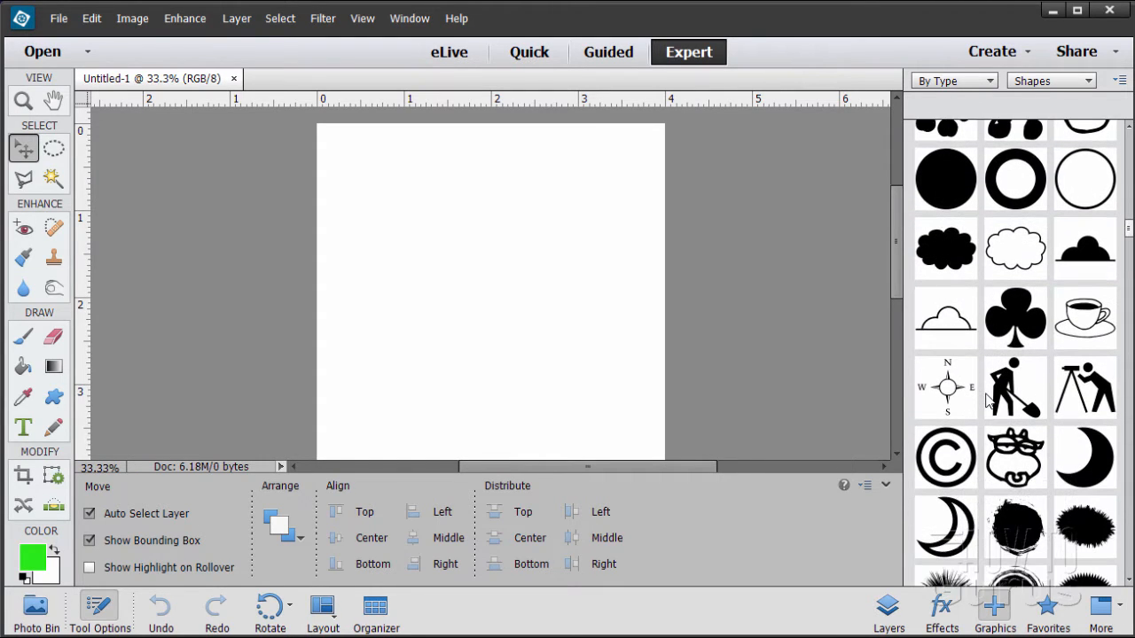
pyautogui.scroll(-6, 990, 401)
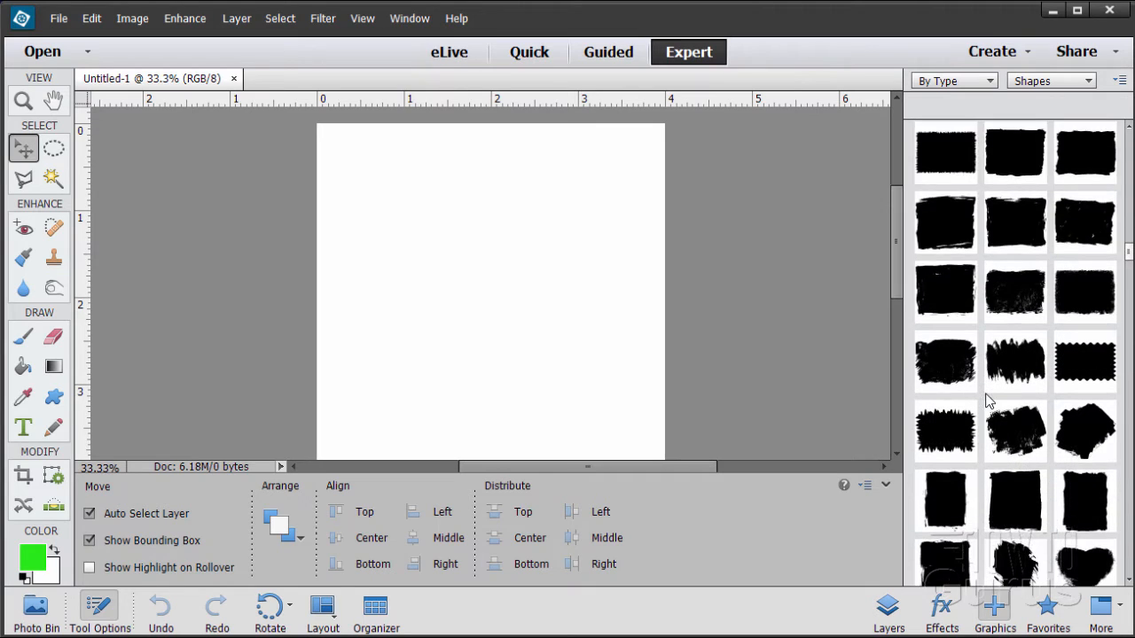
pyautogui.scroll(-6, 989, 401)
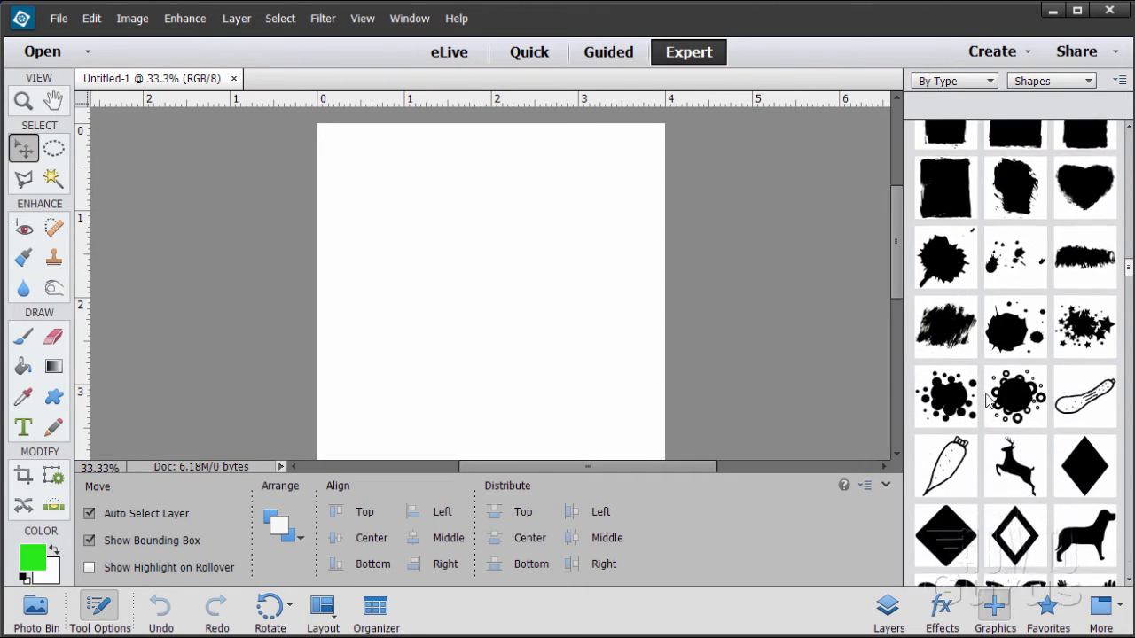
pyautogui.scroll(-6, 990, 400)
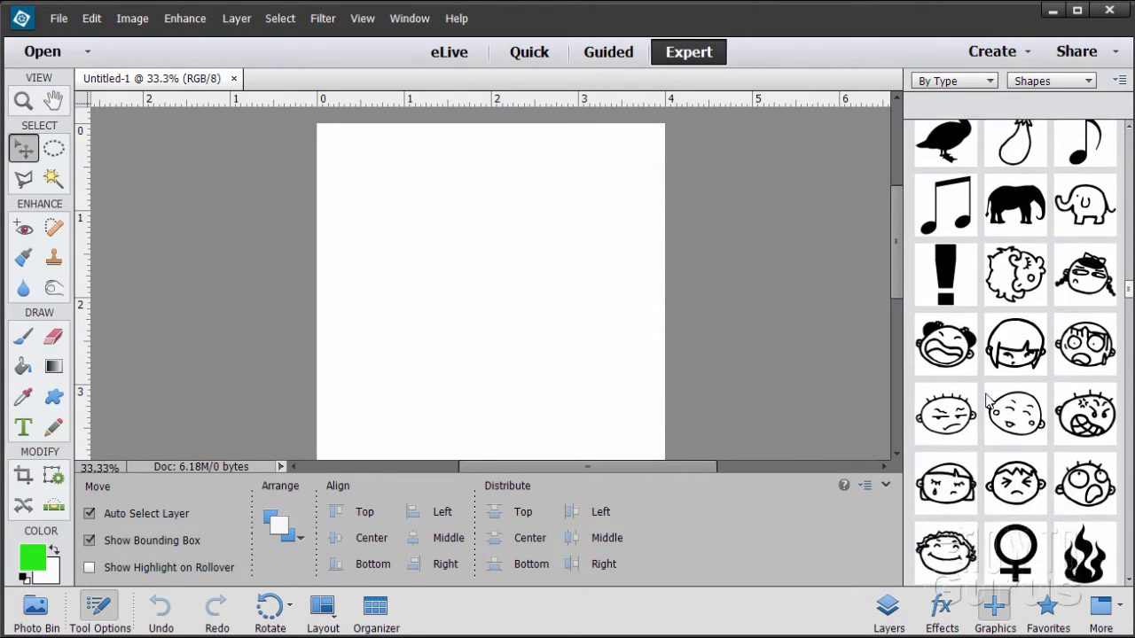
pyautogui.scroll(-5, 989, 401)
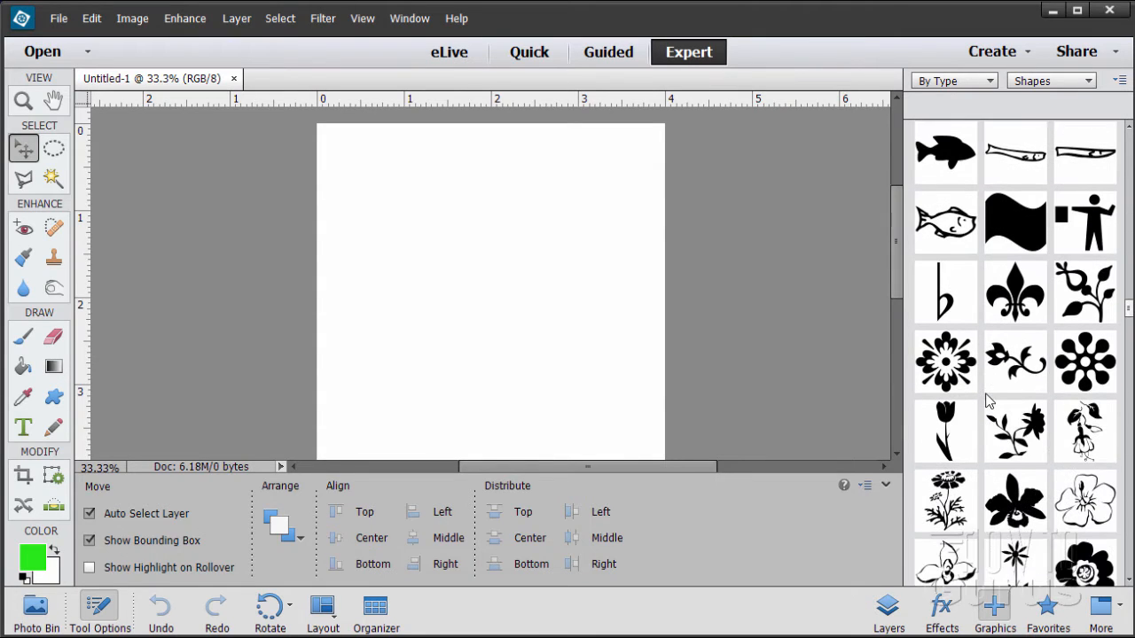
pyautogui.scroll(-6, 989, 401)
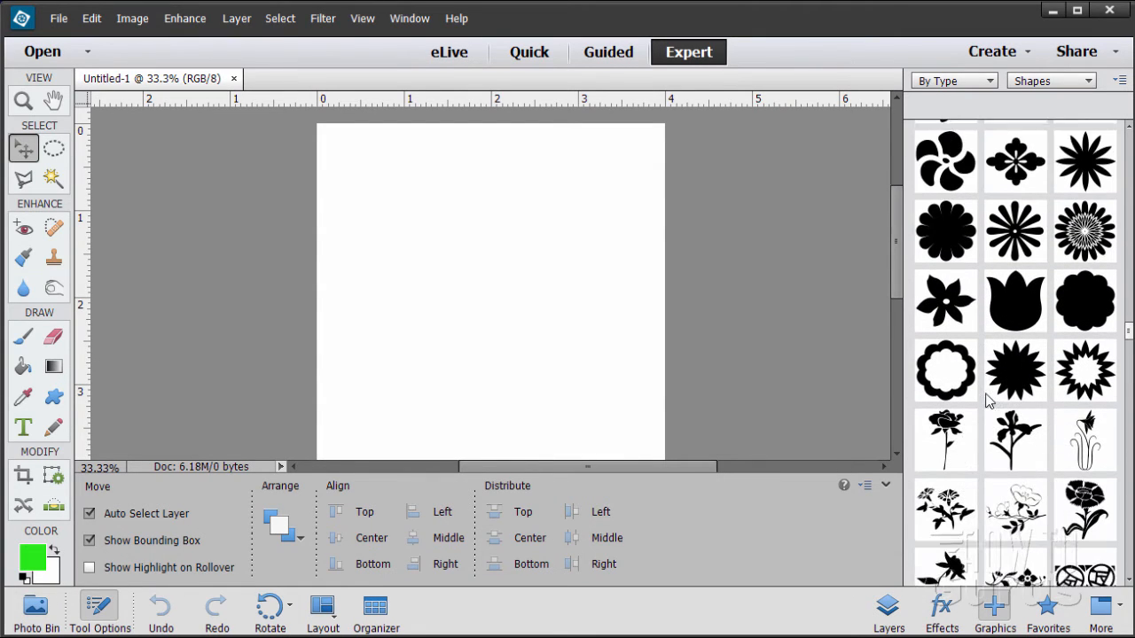
pyautogui.scroll(-6, 989, 400)
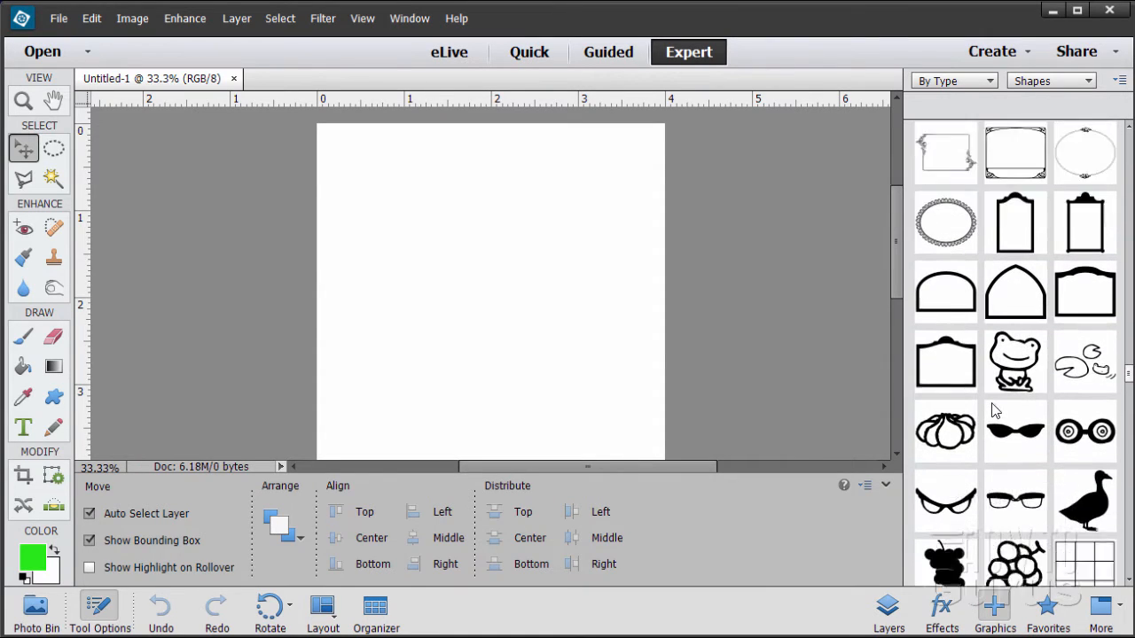
pyautogui.scroll(-2, 993, 409)
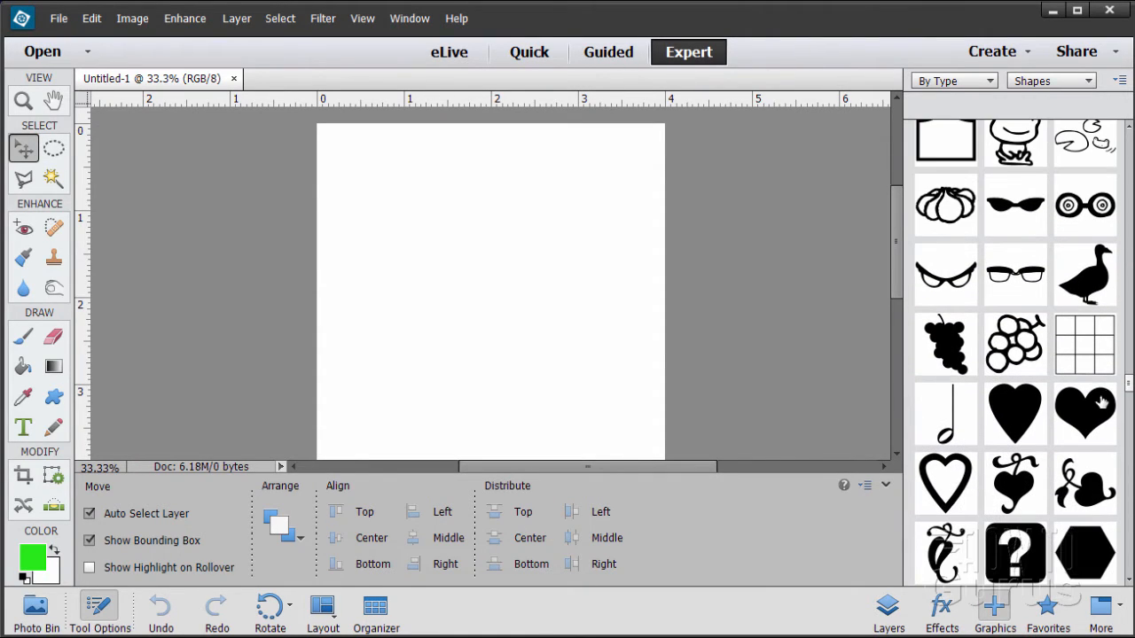
pyautogui.click(1020, 403)
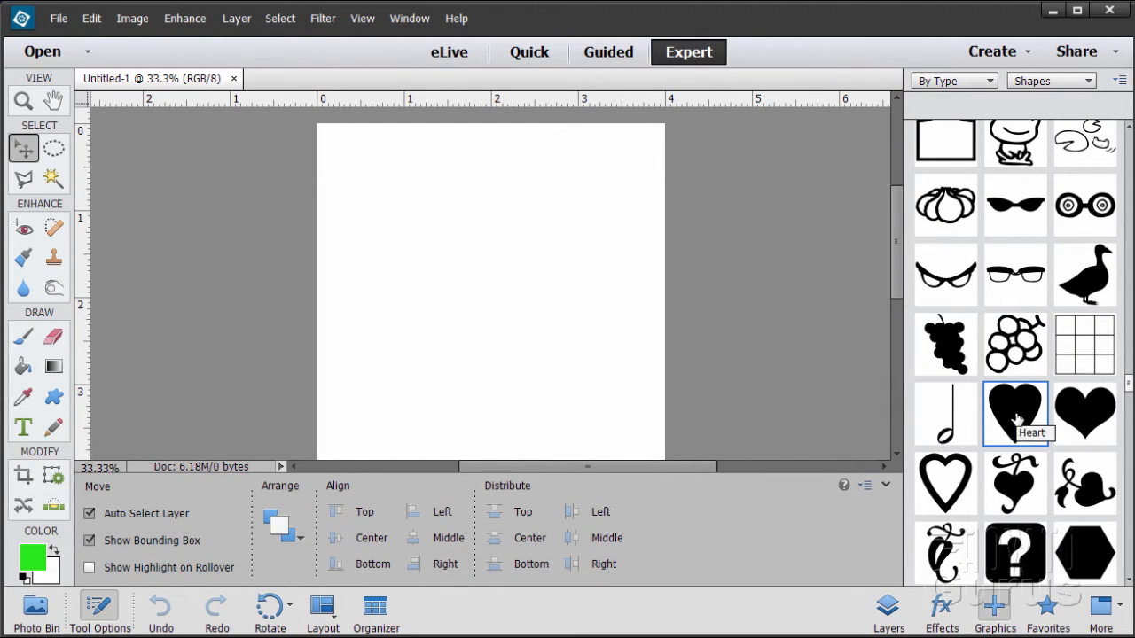
pyautogui.click(1092, 426)
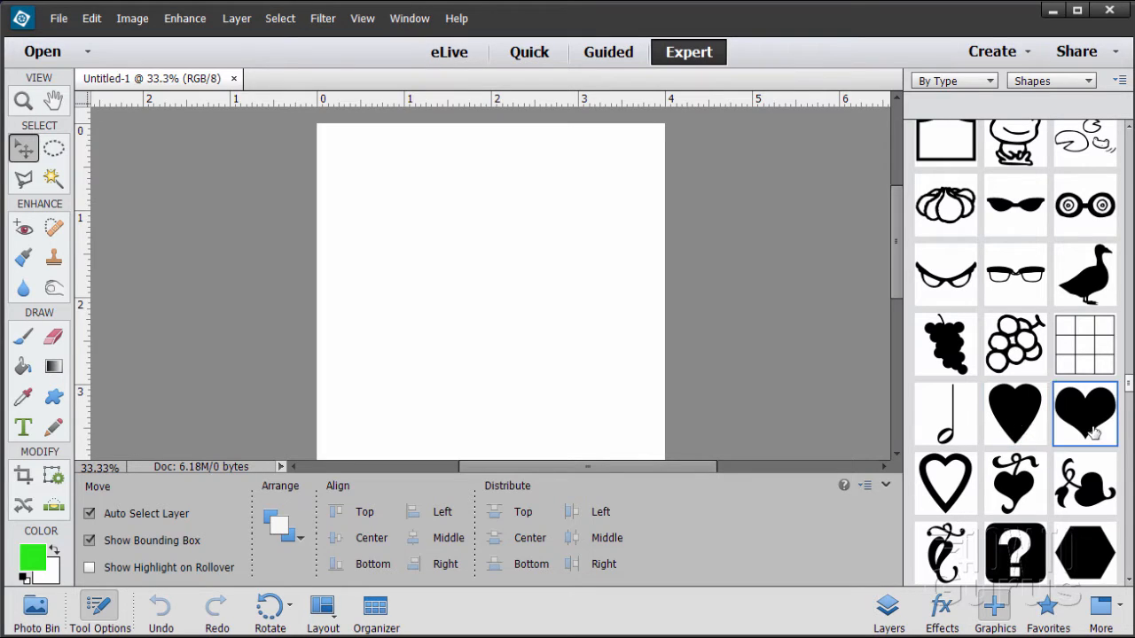
pyautogui.click(1018, 431)
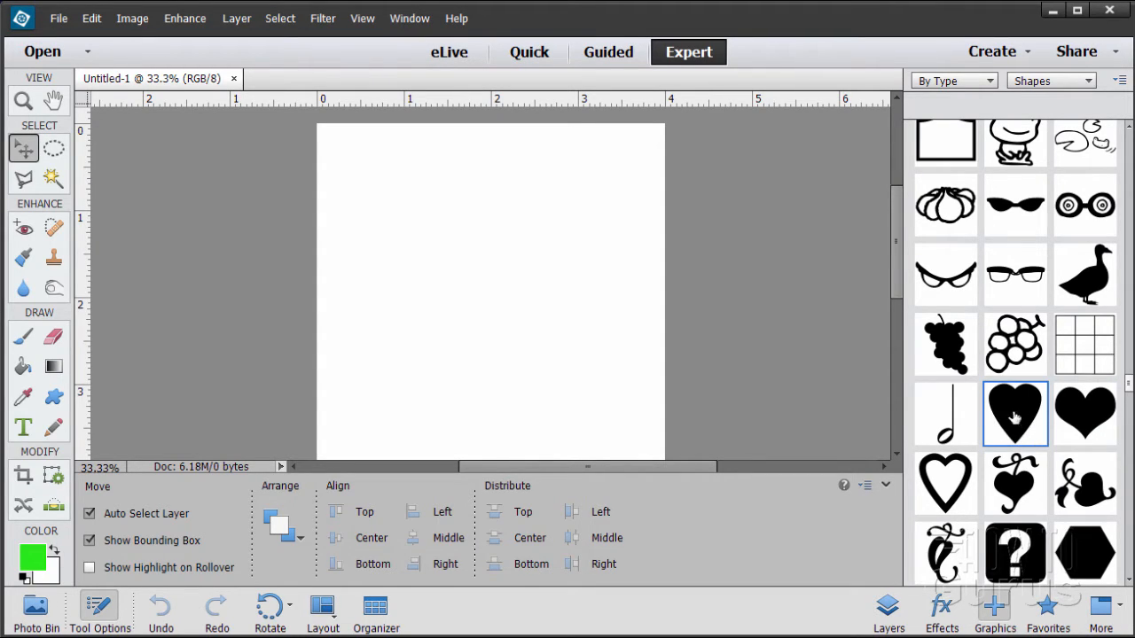
# - Set the foreground color to the medium green 0fb232 and reactivate the Move tool
pyautogui.click(39, 568)
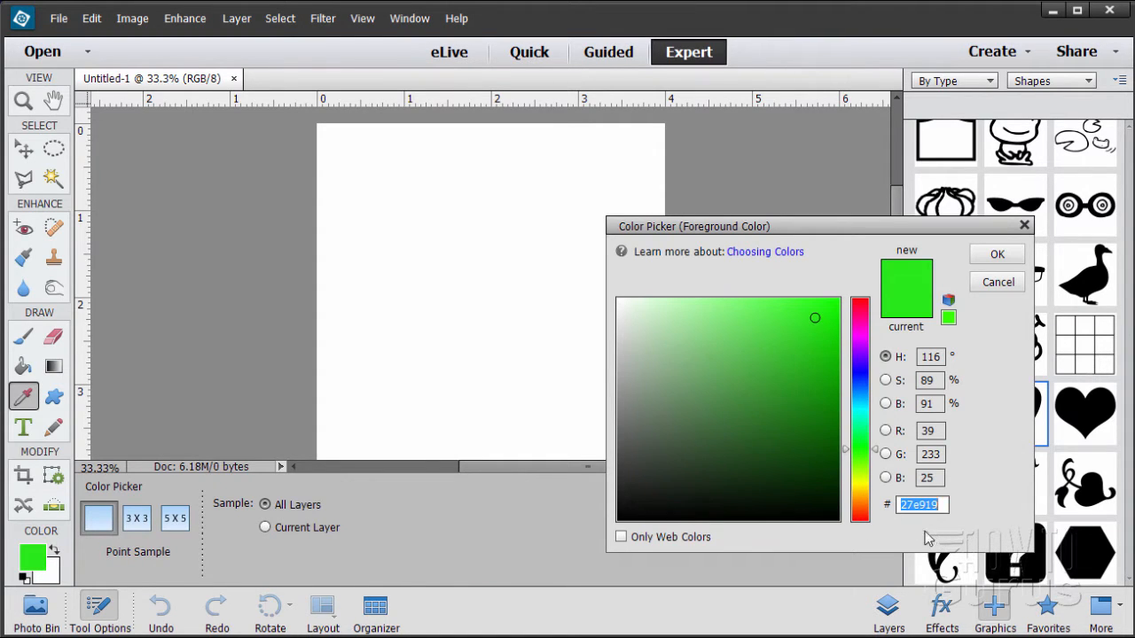
pyautogui.write('07')
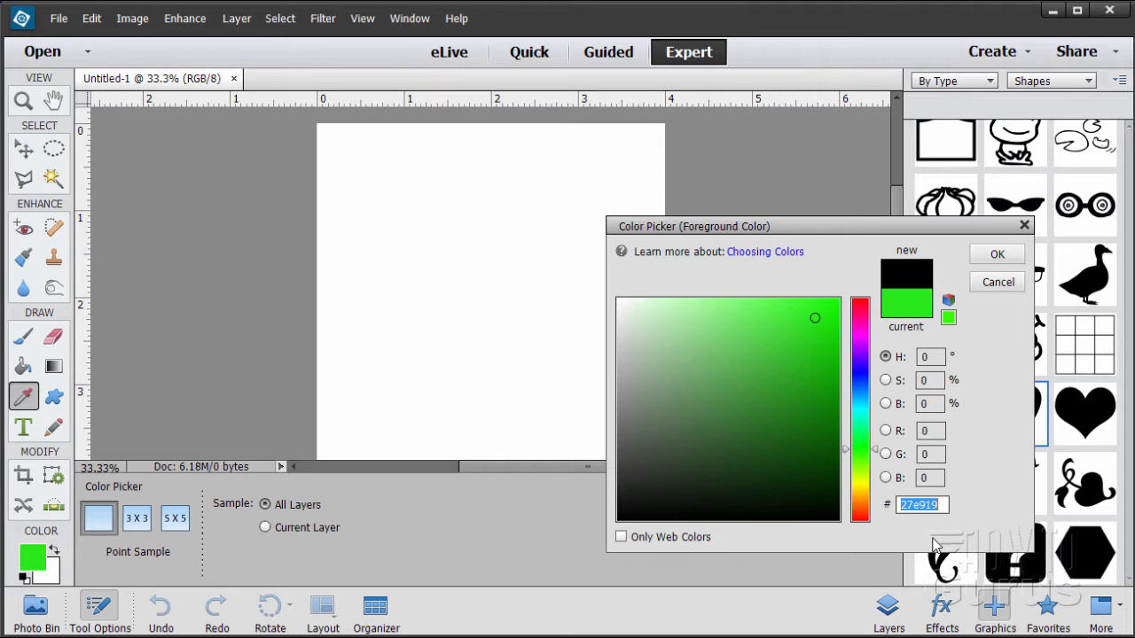
pyautogui.write('b')
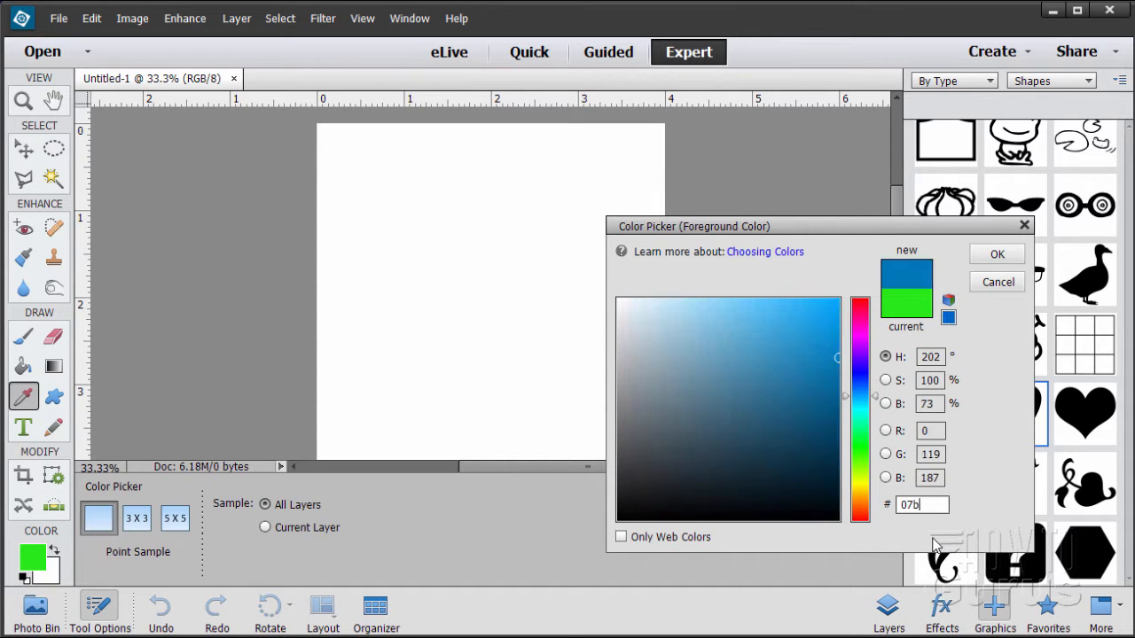
pyautogui.write('22b')
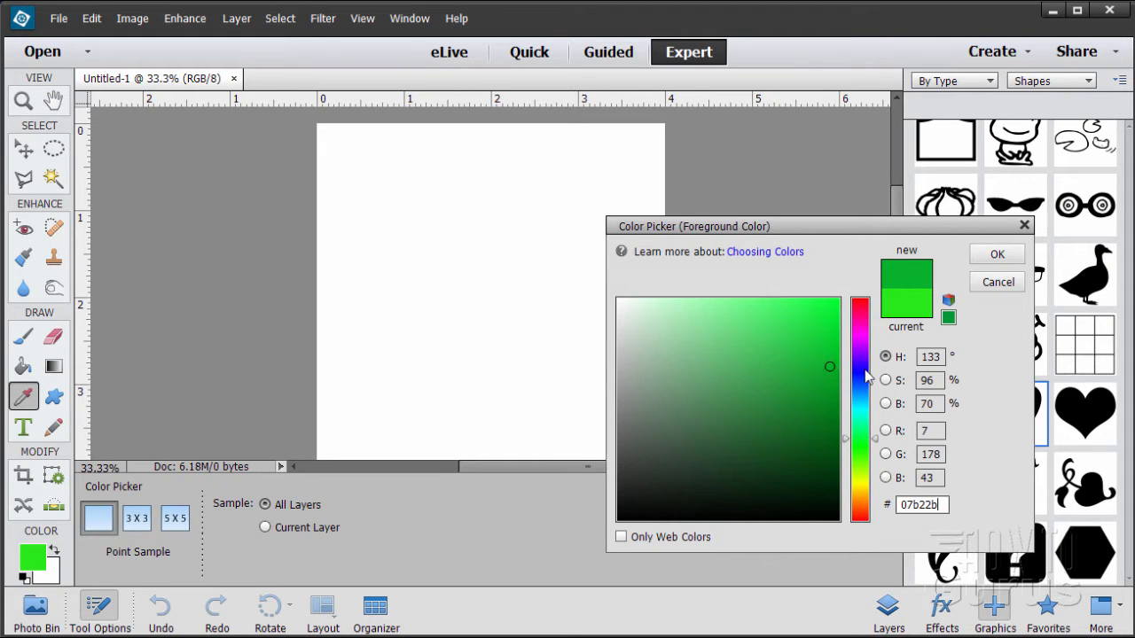
pyautogui.click(946, 501)
pyautogui.click(824, 366)
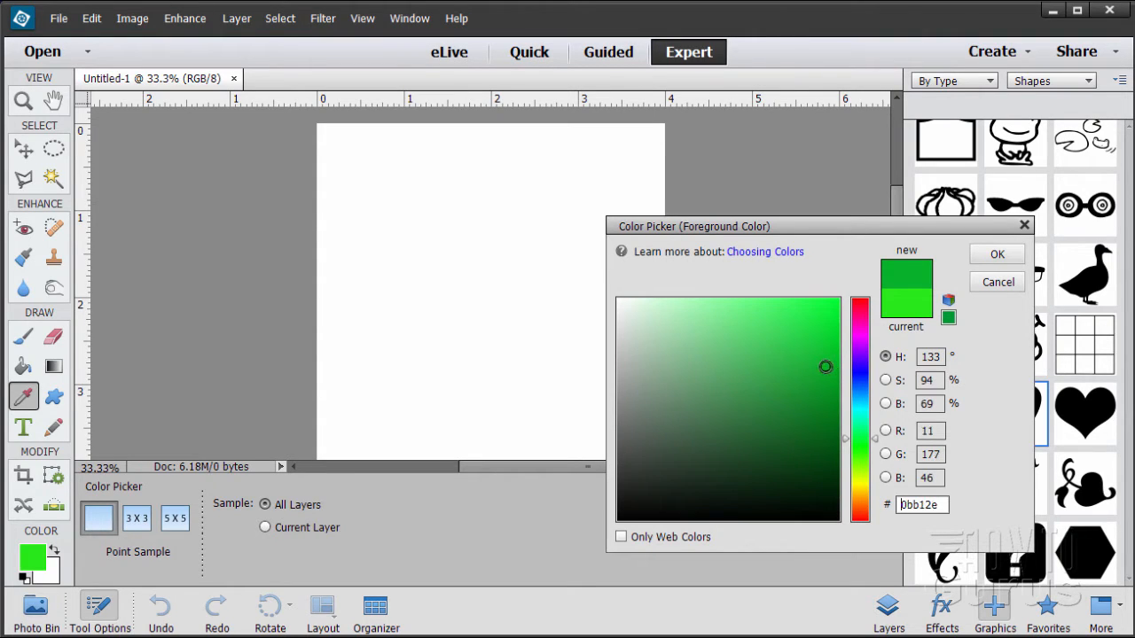
pyautogui.click(820, 365)
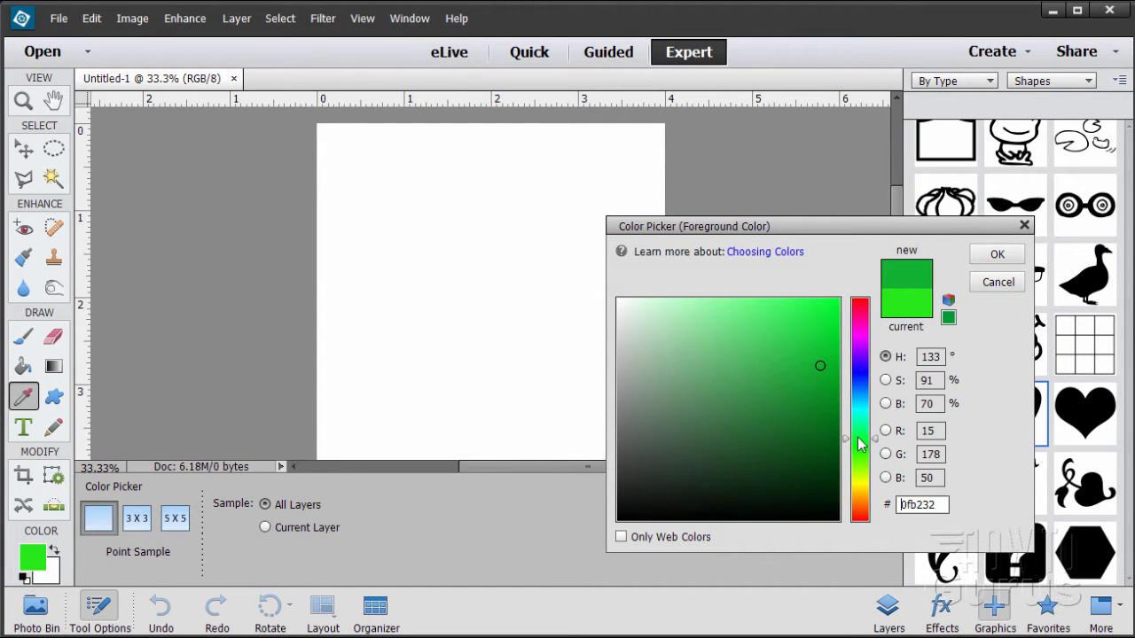
pyautogui.click(994, 256)
pyautogui.press('v')
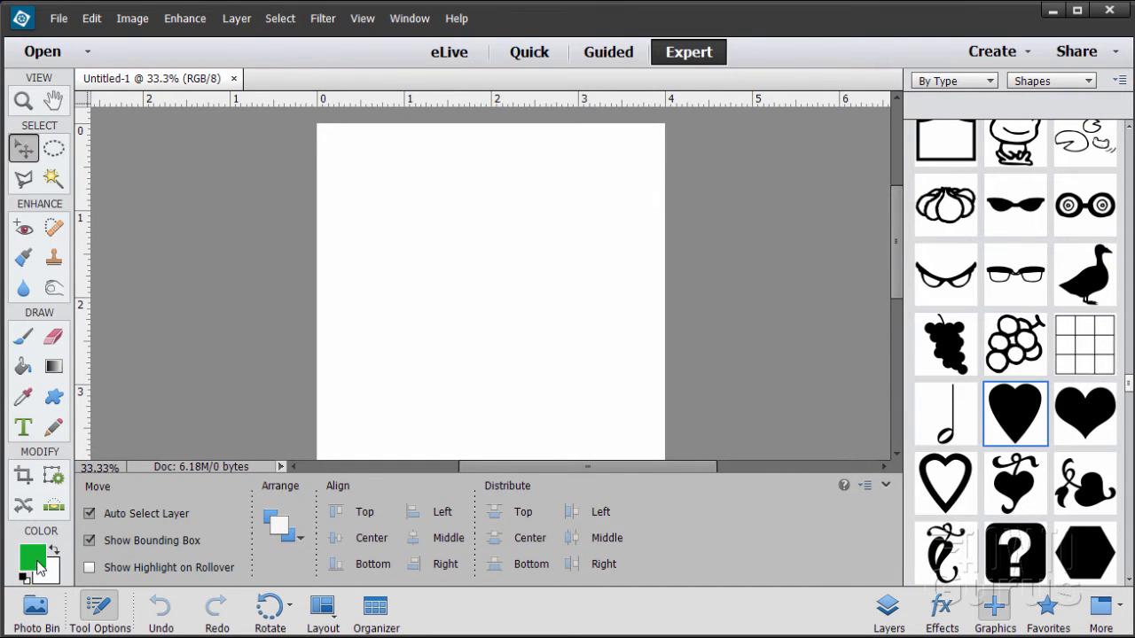
# - Add the selected heart shape to the page and move it up to about 2 inches below the page's upper edge
pyautogui.doubleClick(1021, 424)
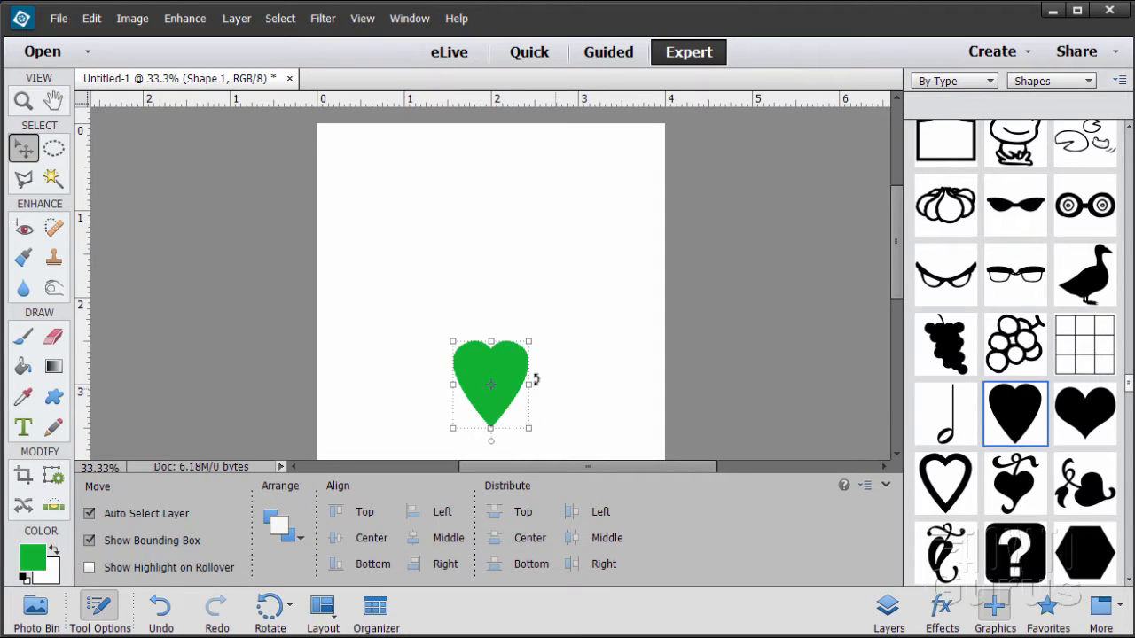
pyautogui.moveTo(515, 369); pyautogui.dragTo(502, 311)
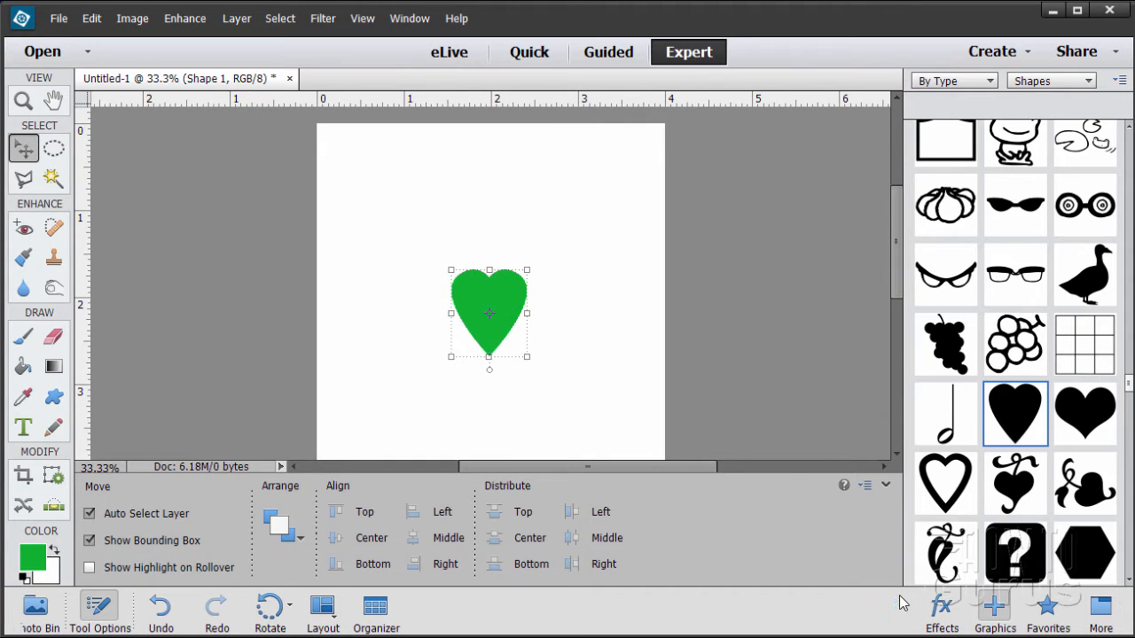
# - Simplify the heart's shape layer into a regular pixel layer
pyautogui.click(891, 607)
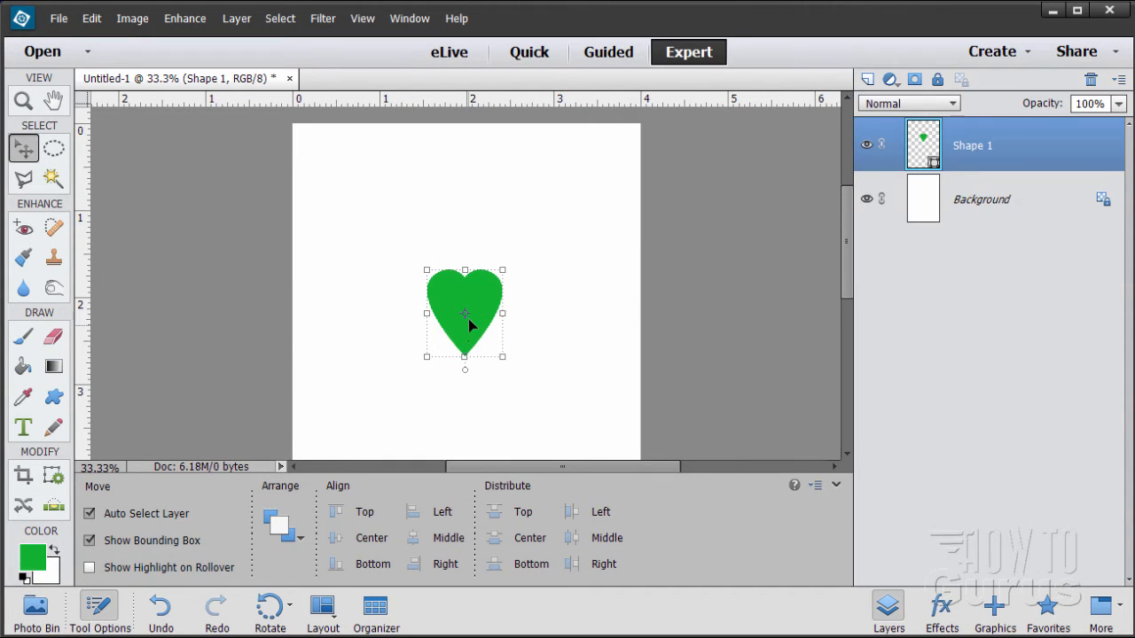
pyautogui.rightClick(991, 143)
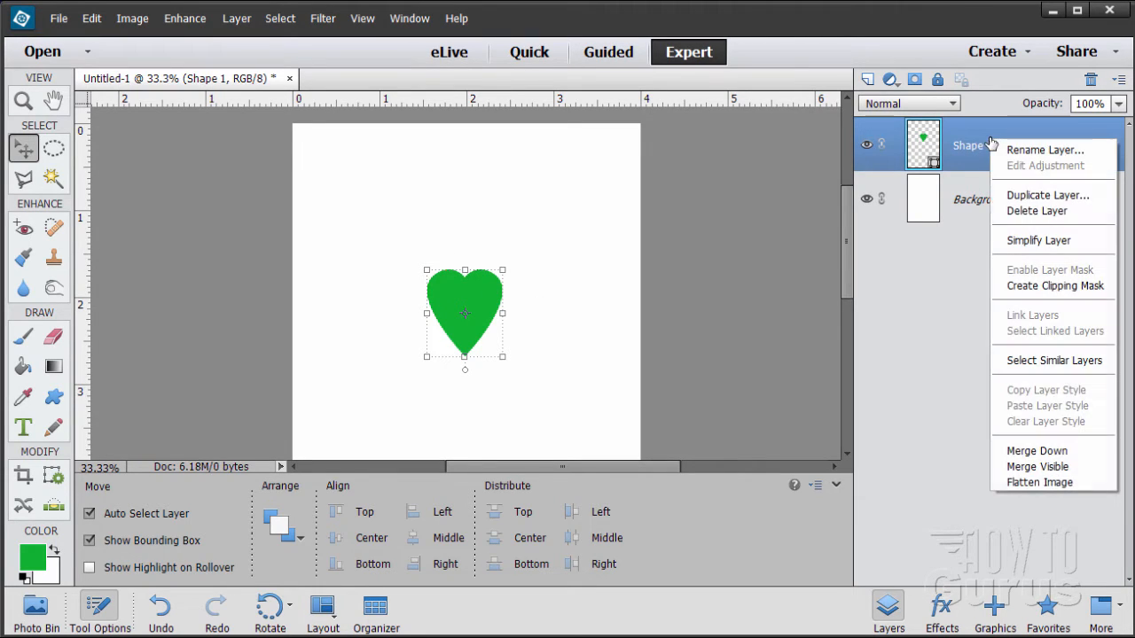
pyautogui.click(1015, 239)
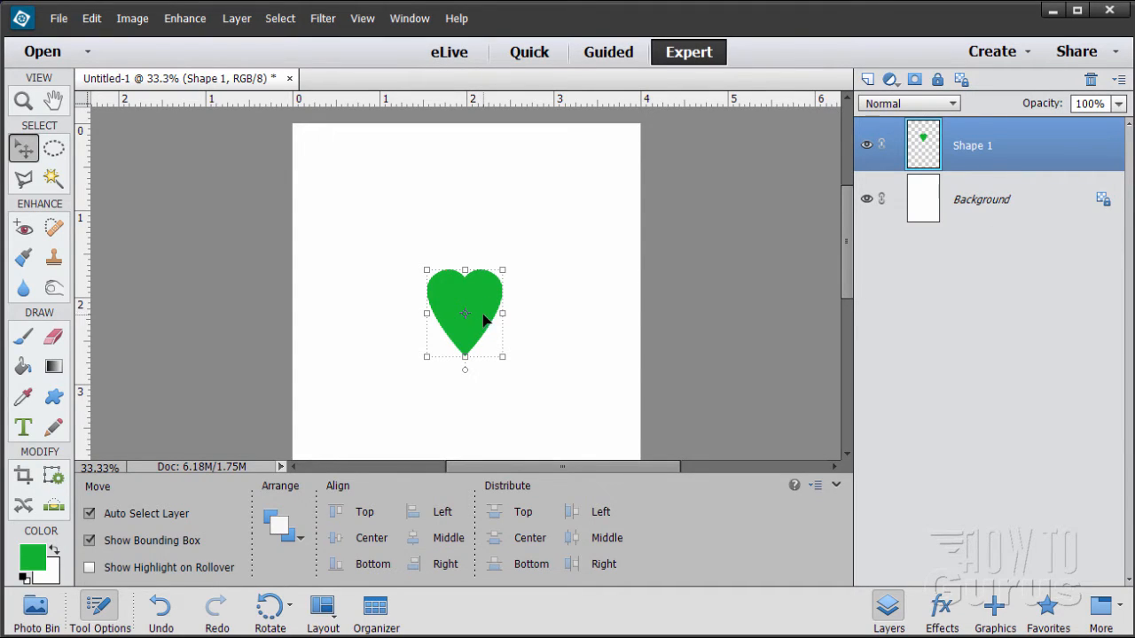
# - Place a vertical guide through the center of the heart, running from its notch to its point
pyautogui.press('z')
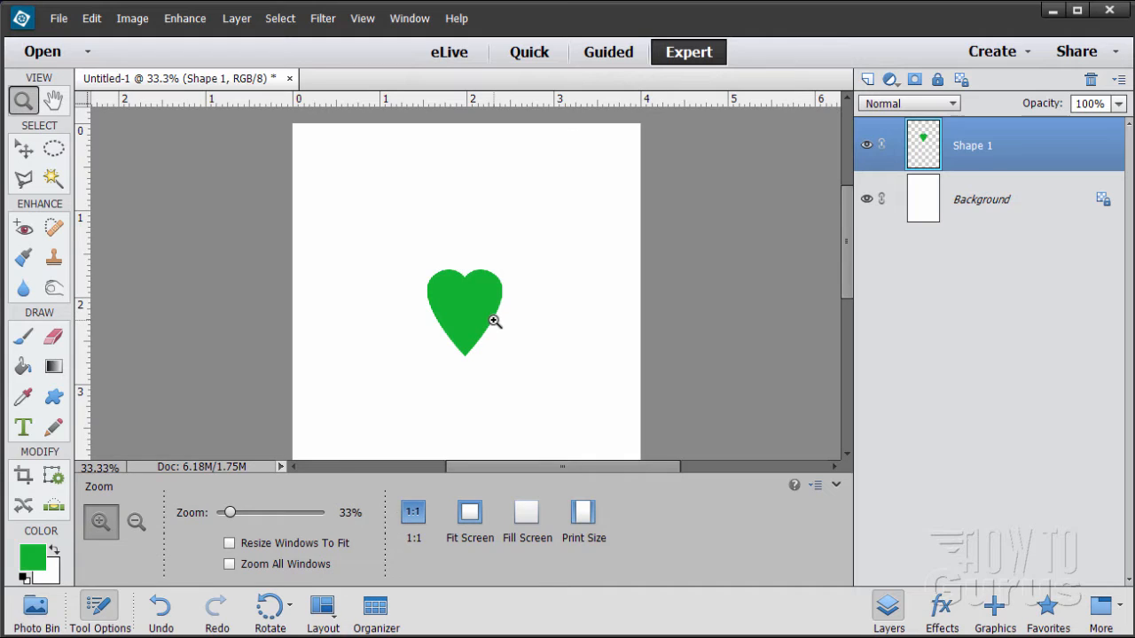
pyautogui.click(494, 318)
pyautogui.click(437, 309)
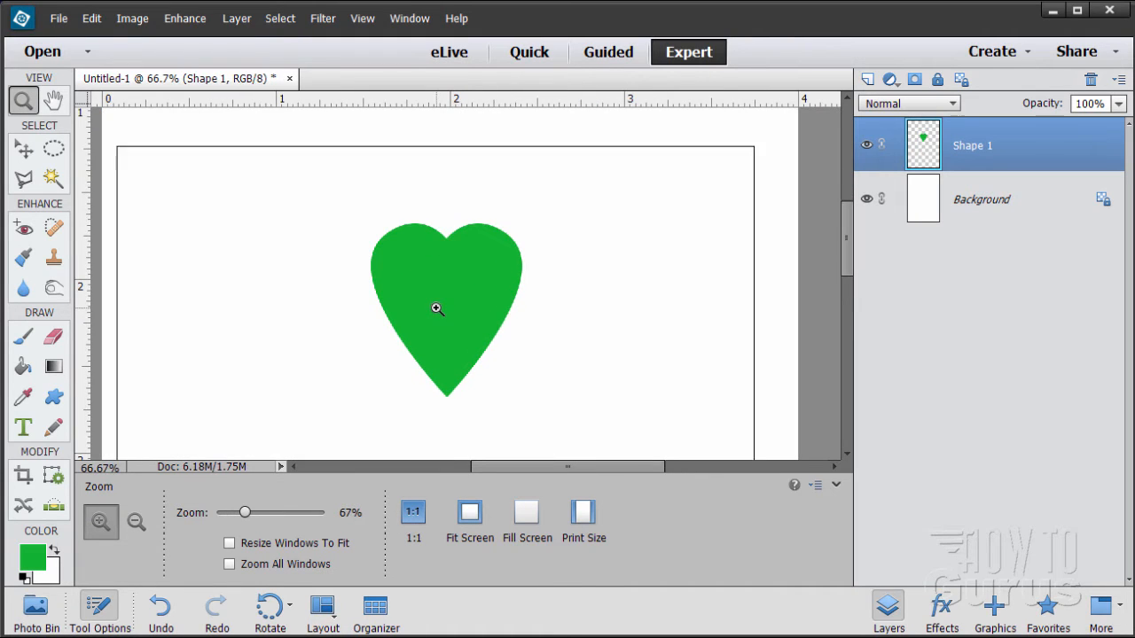
pyautogui.click(437, 309)
pyautogui.scroll(-1, 847, 241)
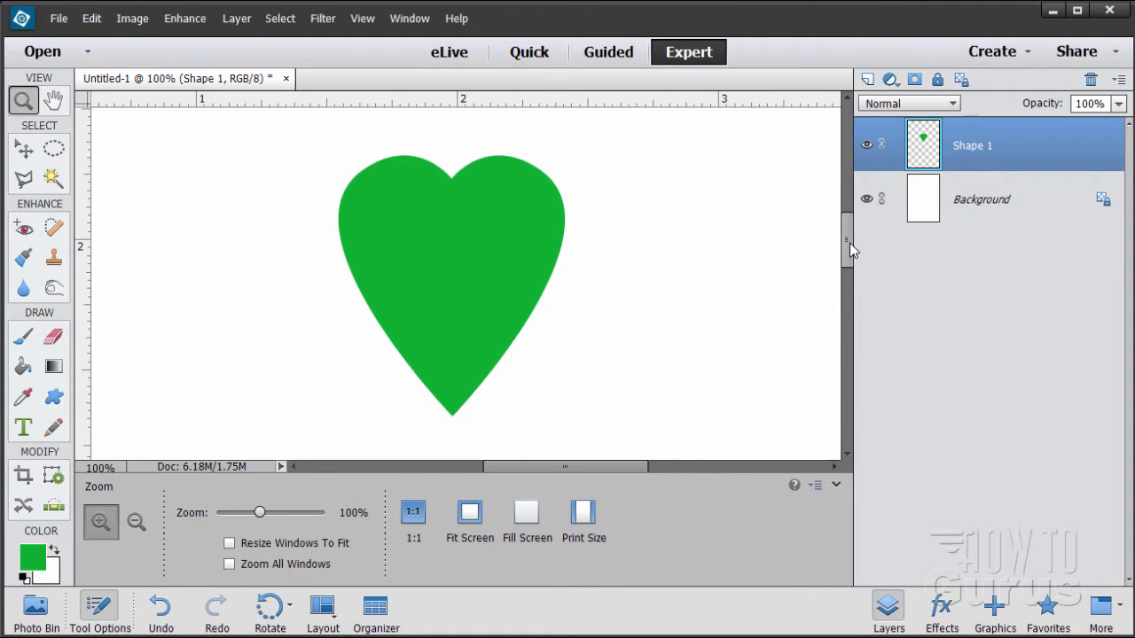
pyautogui.click(24, 149)
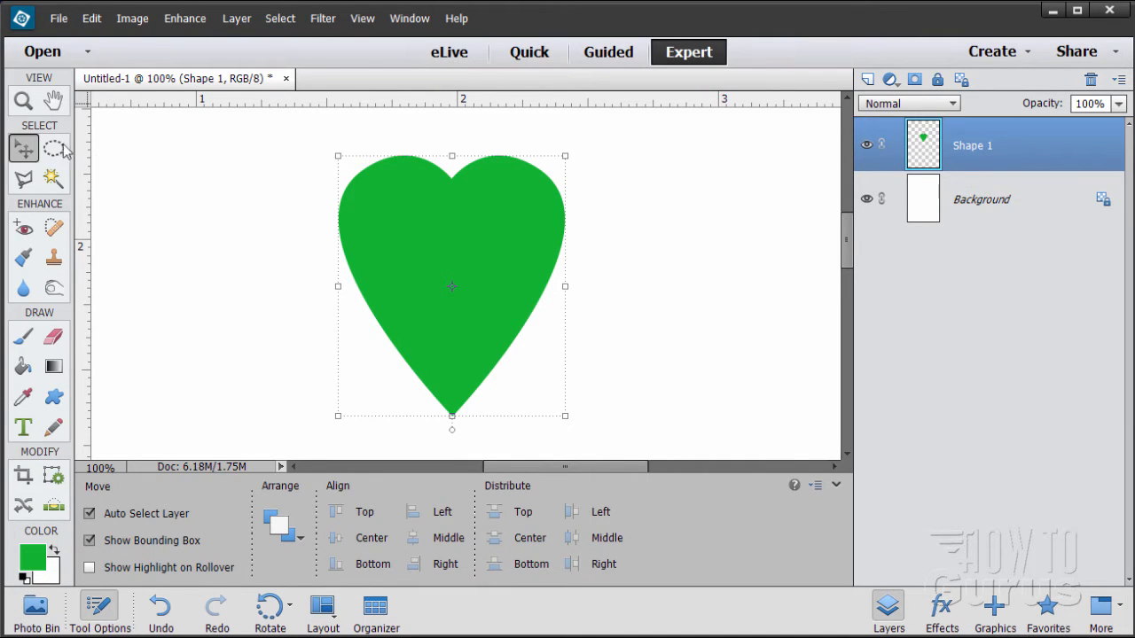
pyautogui.click(362, 18)
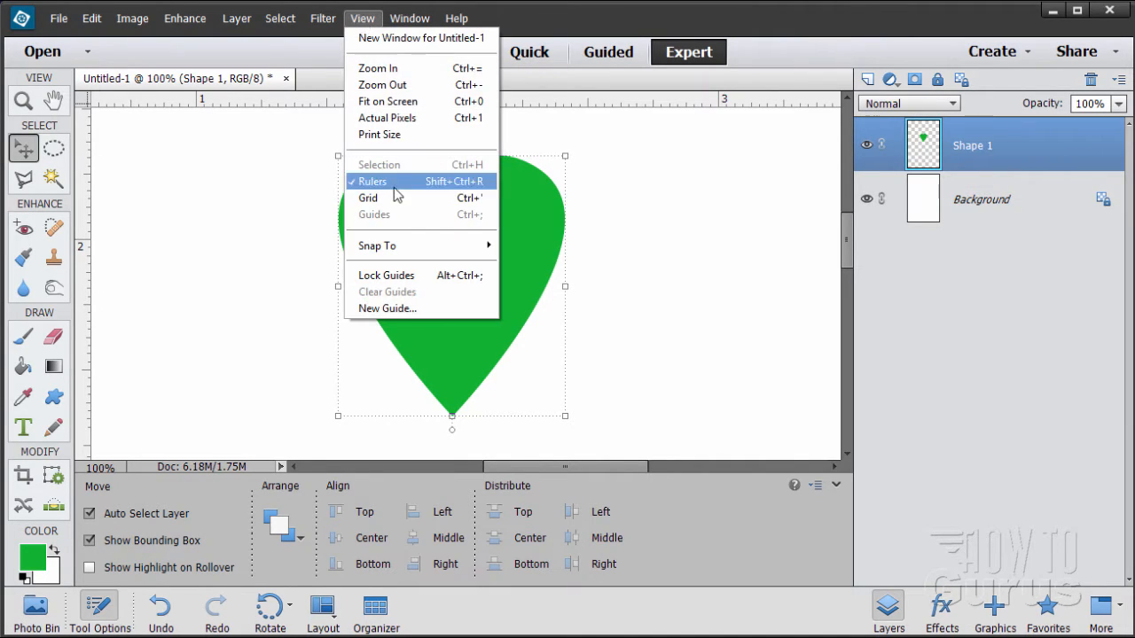
pyautogui.click(363, 20)
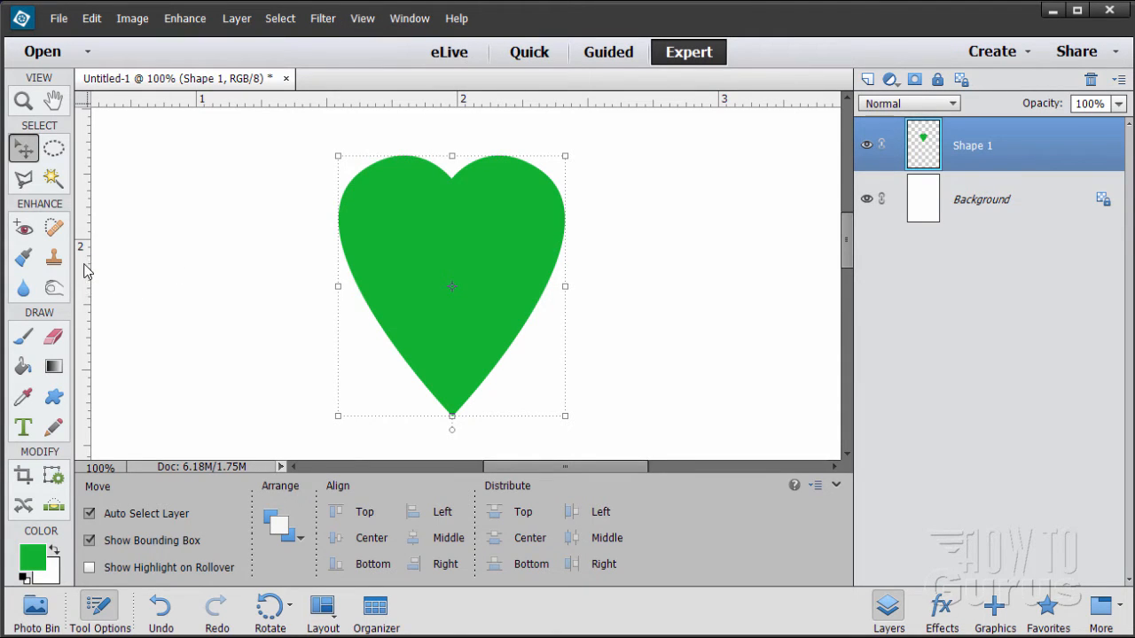
pyautogui.moveTo(87, 278); pyautogui.dragTo(451, 273)
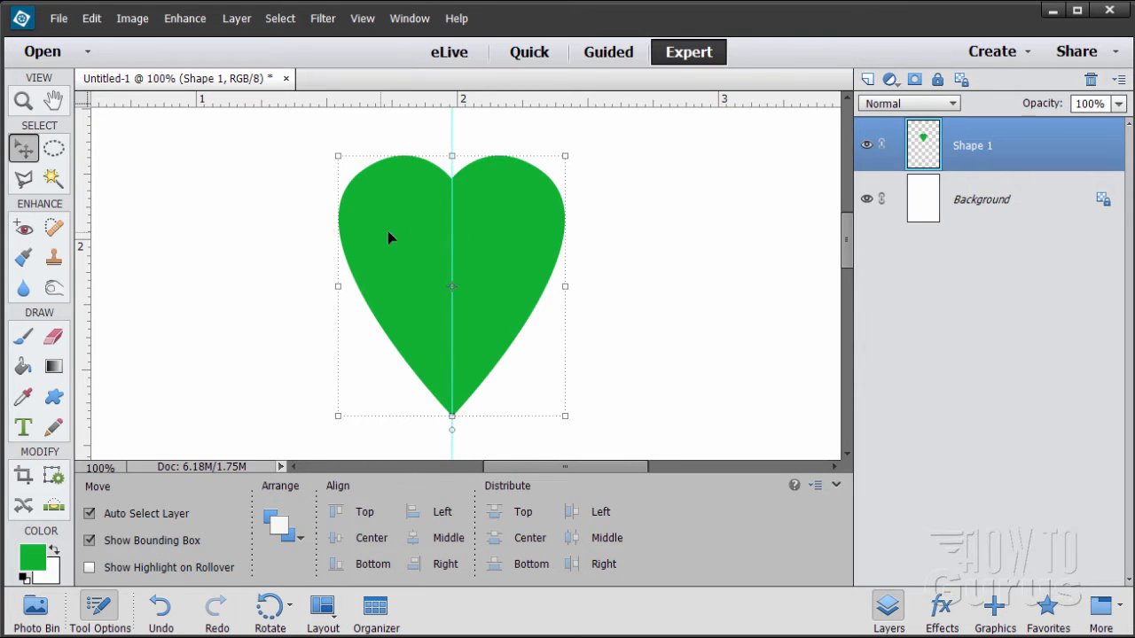
# - Check the snapping options, and select the right half of the heart with the Rectangular Marquee, aligned to the center guide
pyautogui.click(362, 17)
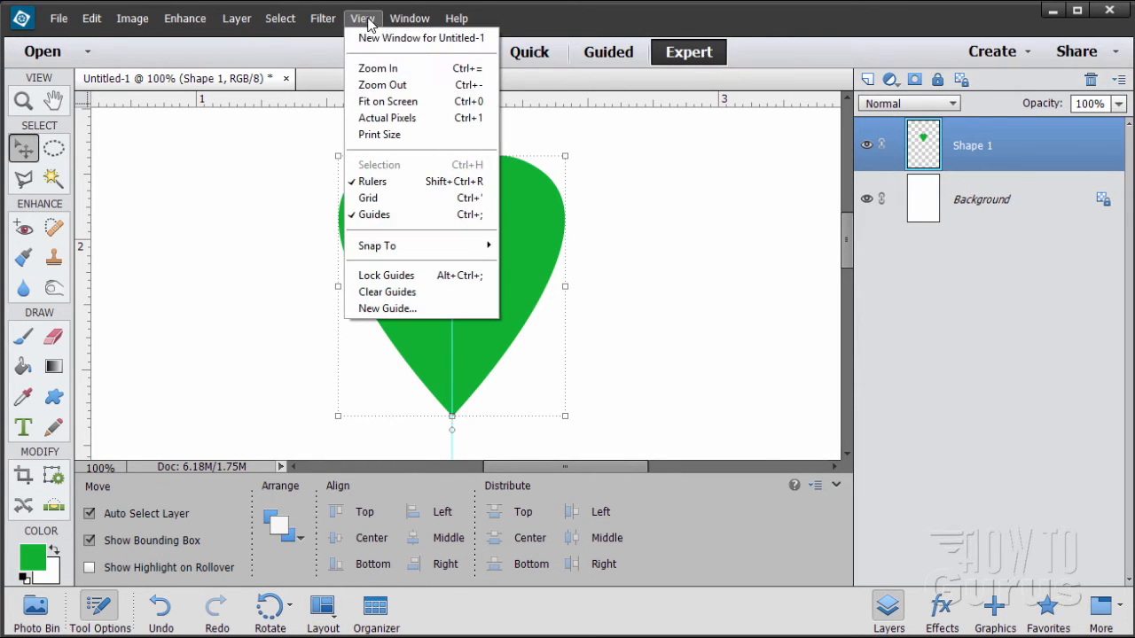
pyautogui.moveTo(424, 248)
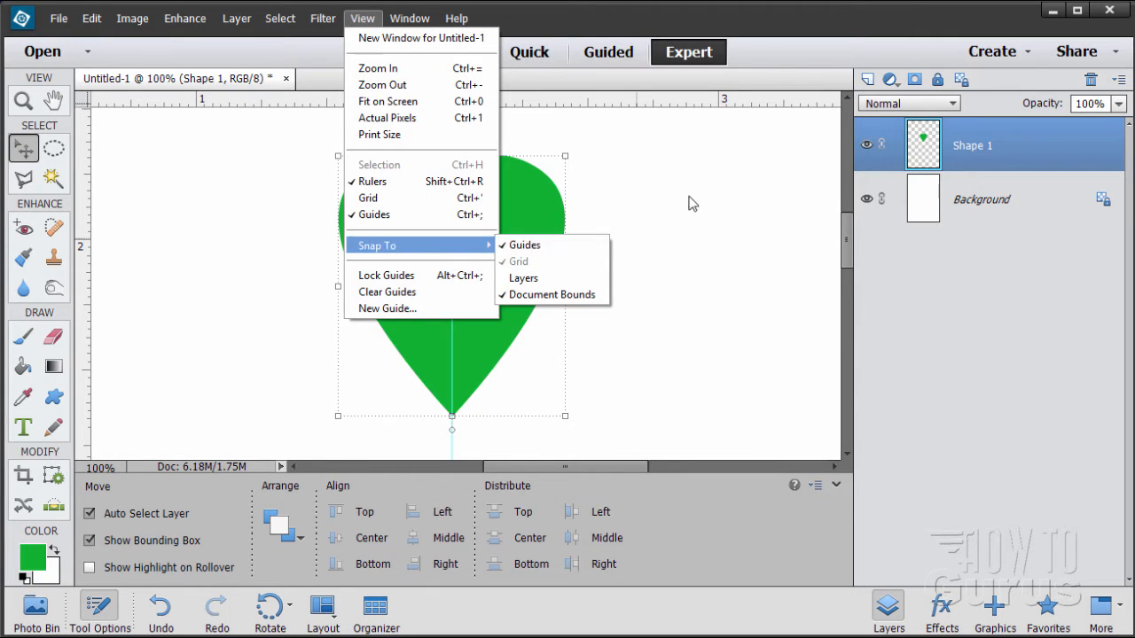
pyautogui.click(767, 61)
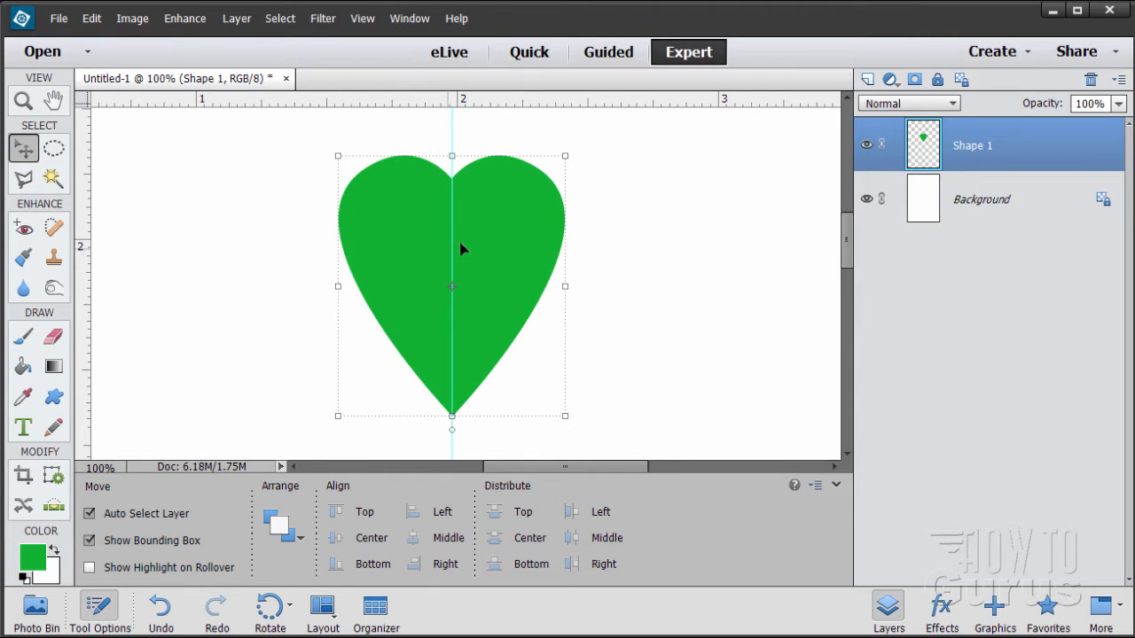
pyautogui.click(54, 149)
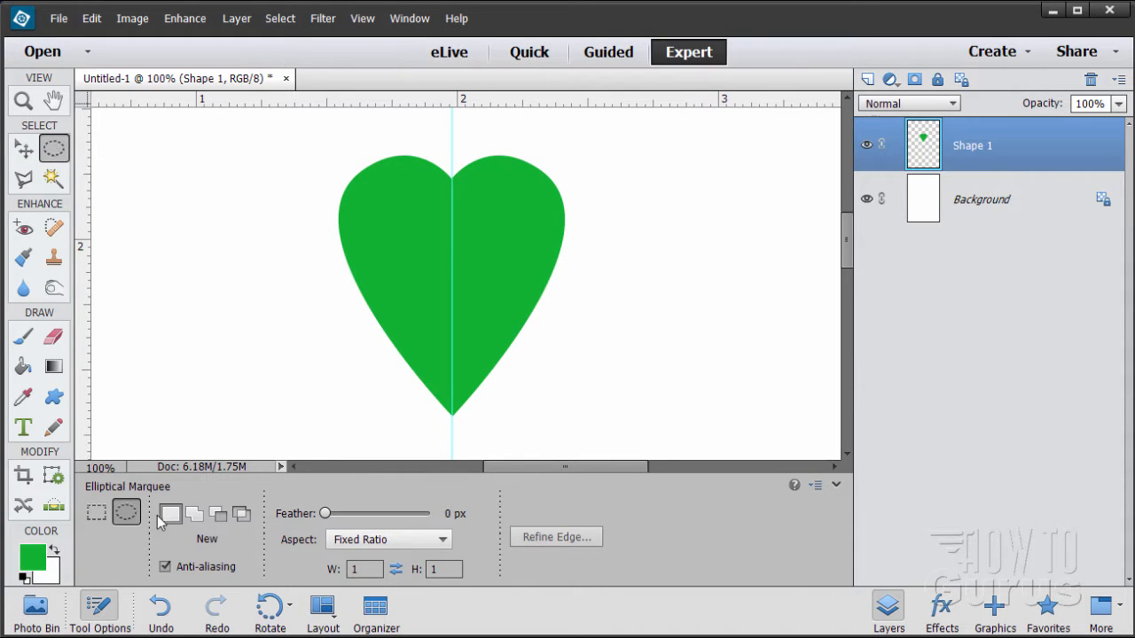
pyautogui.click(96, 512)
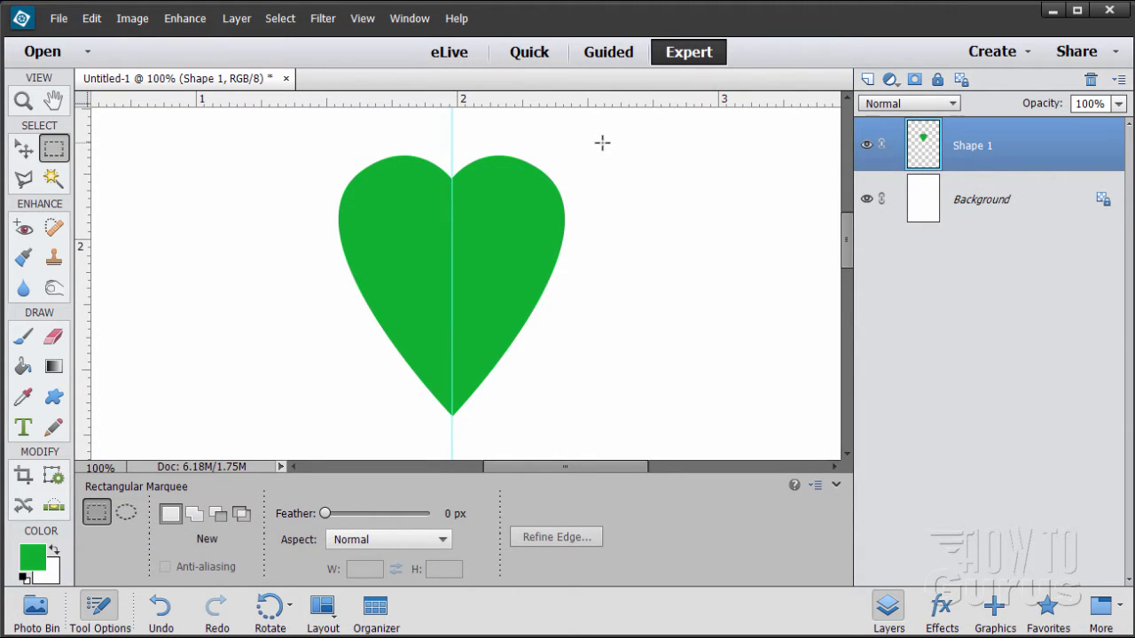
pyautogui.moveTo(600, 140); pyautogui.dragTo(452, 442)
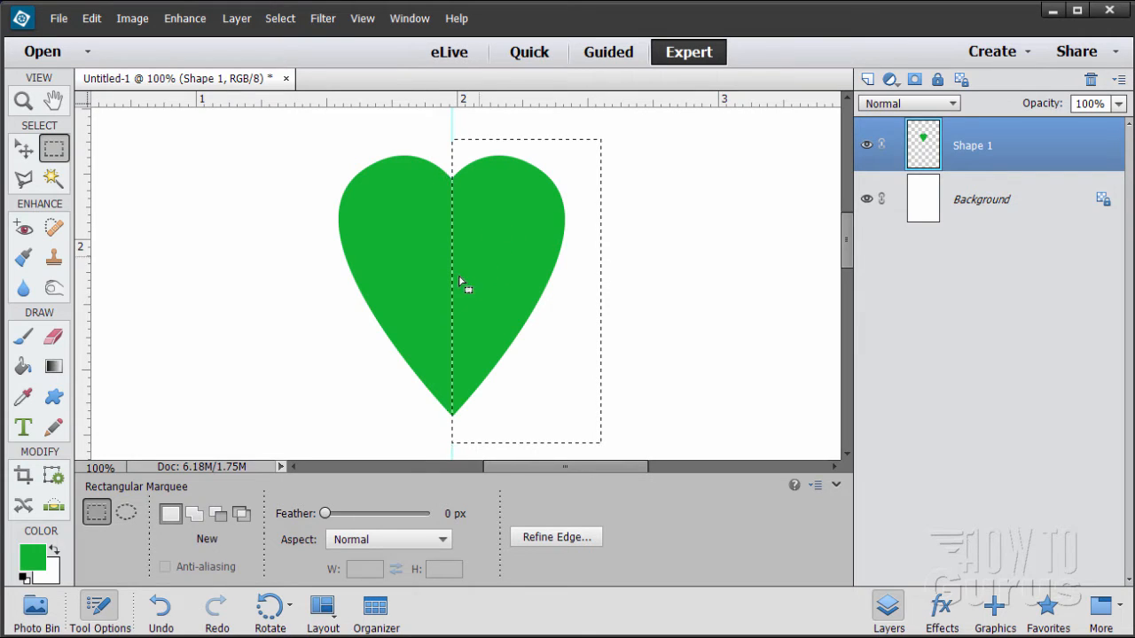
# - Set the foreground color to the brighter green 29d81a
pyautogui.click(32, 562)
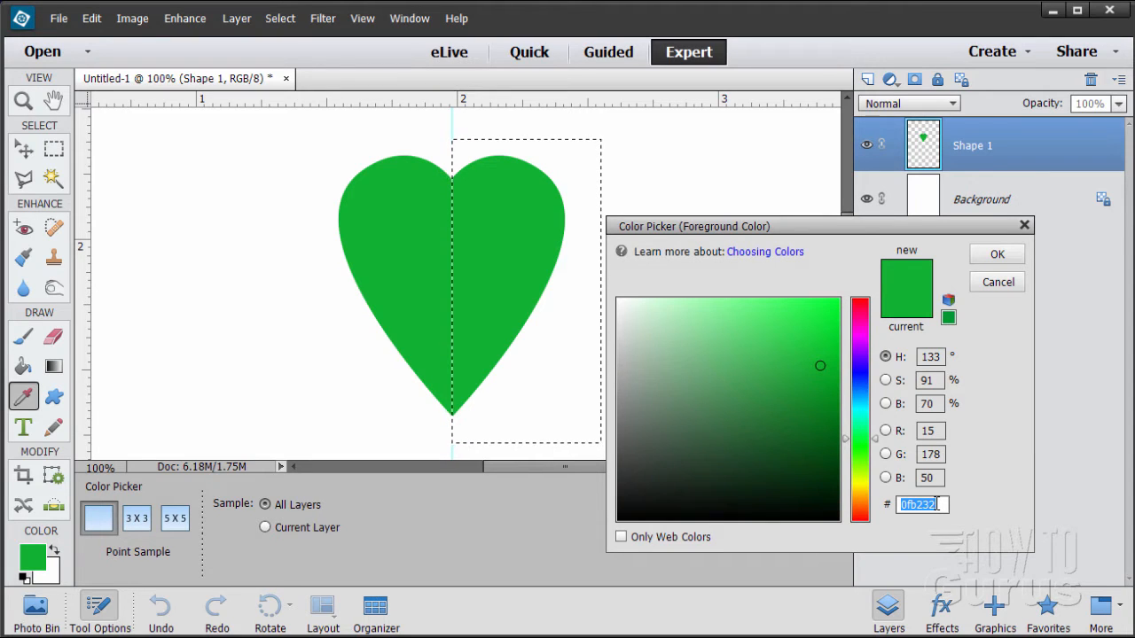
pyautogui.write('27c919')
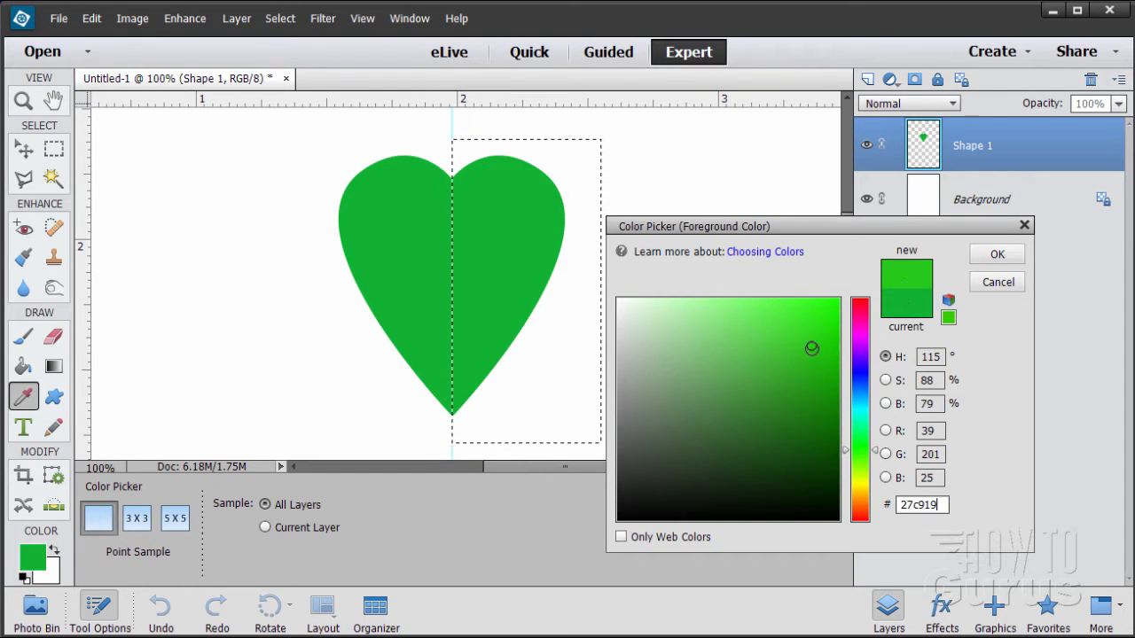
pyautogui.click(812, 334)
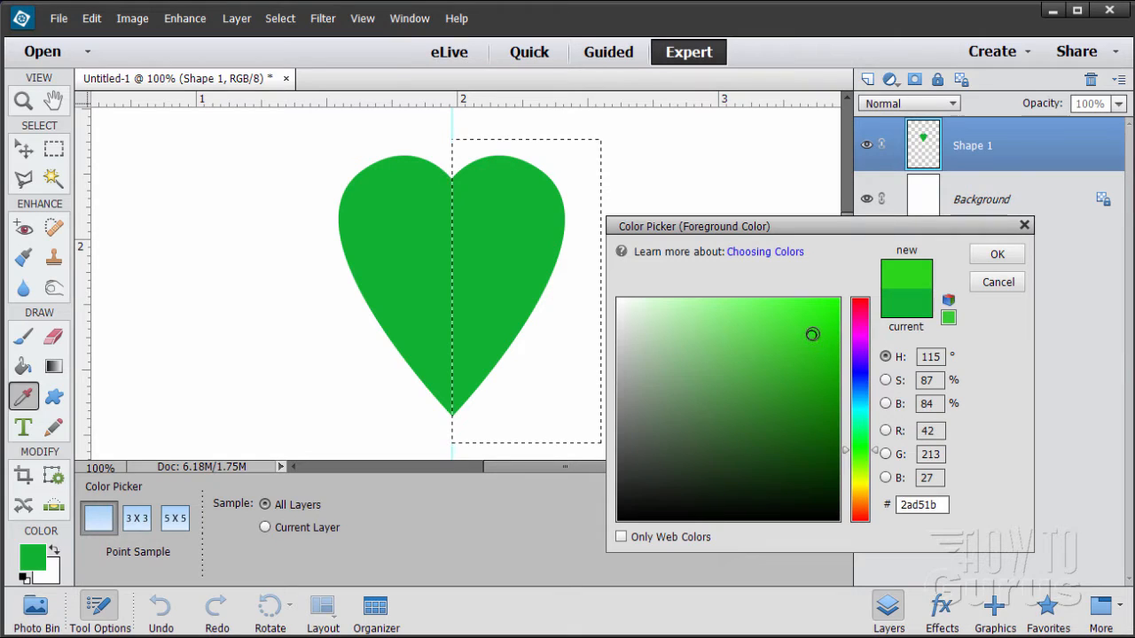
pyautogui.click(812, 333)
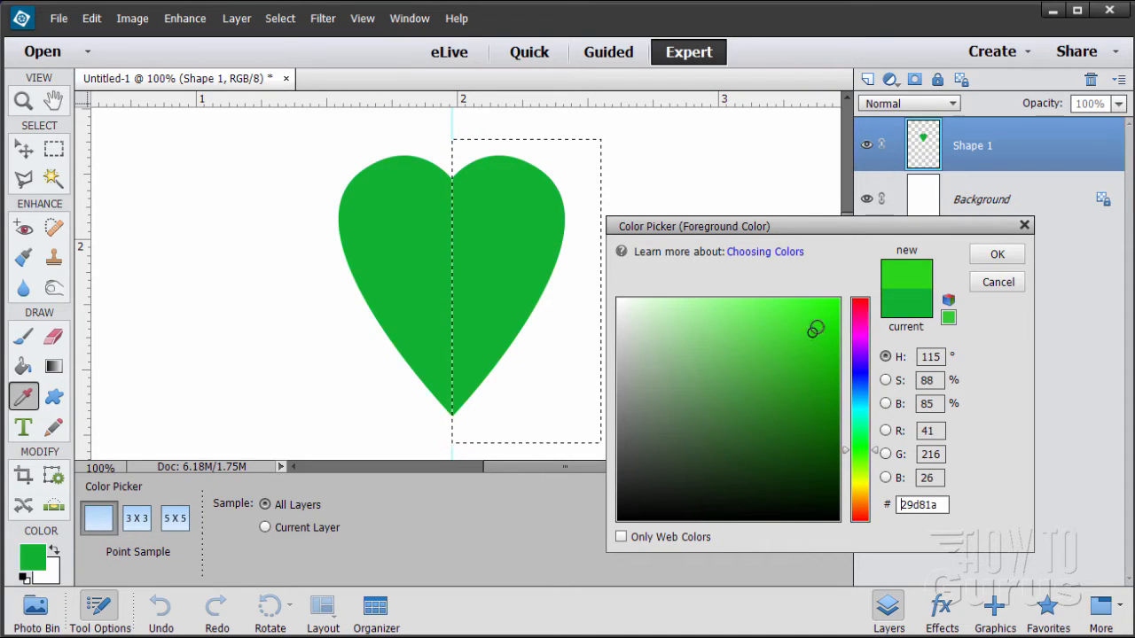
pyautogui.click(995, 257)
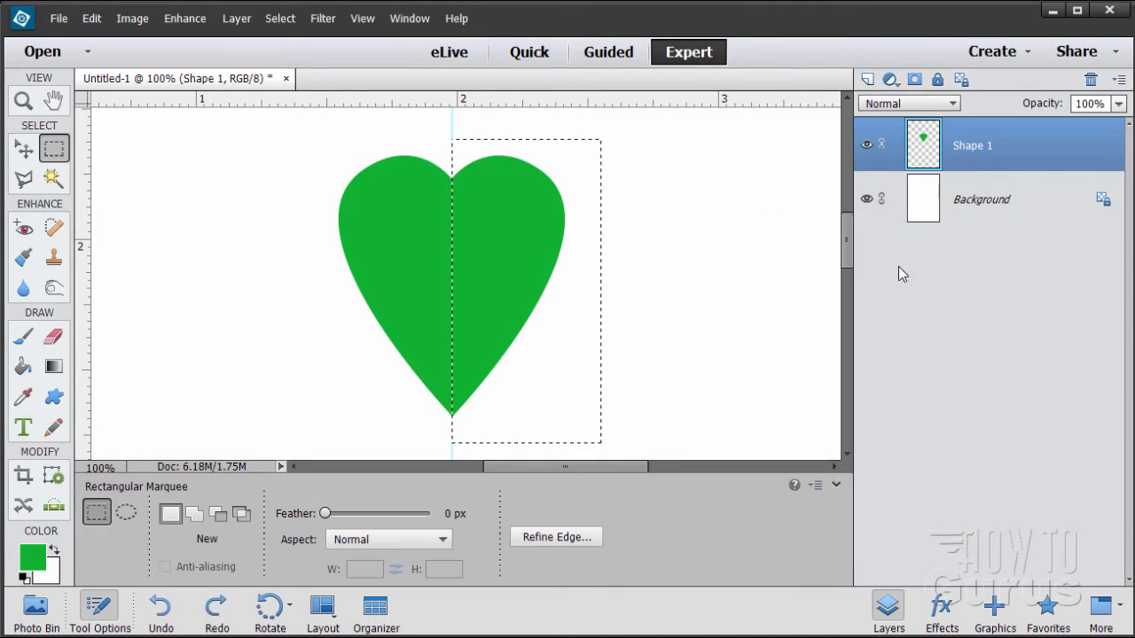
# - Fill the selected right half of the heart with the foreground color using the Paint Bucket, and deselect everything
pyautogui.click(23, 369)
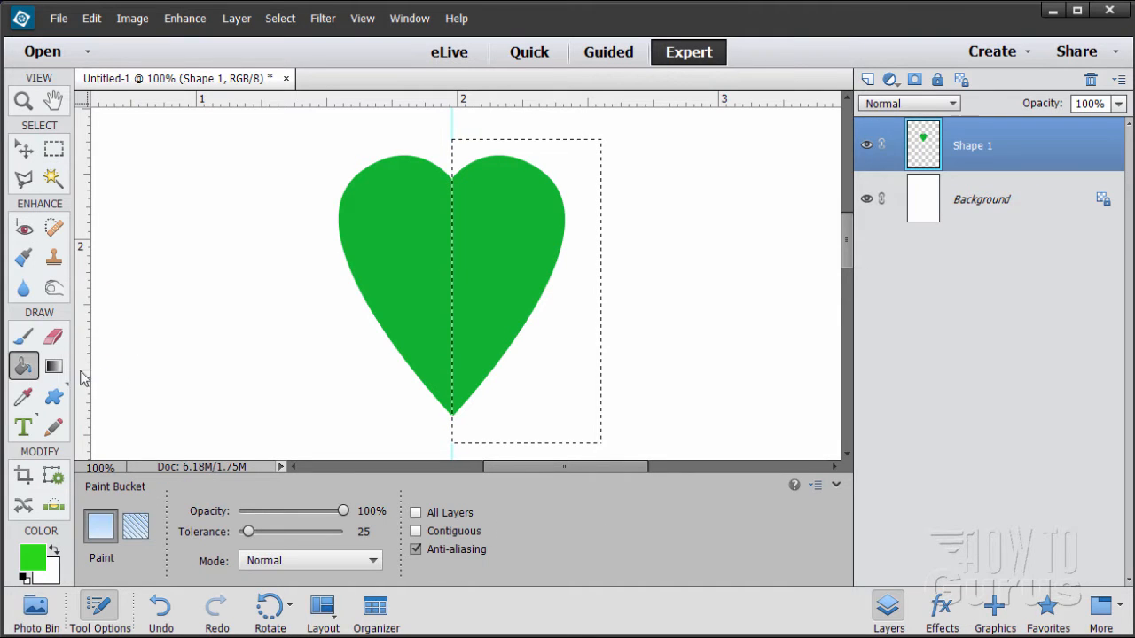
pyautogui.click(487, 264)
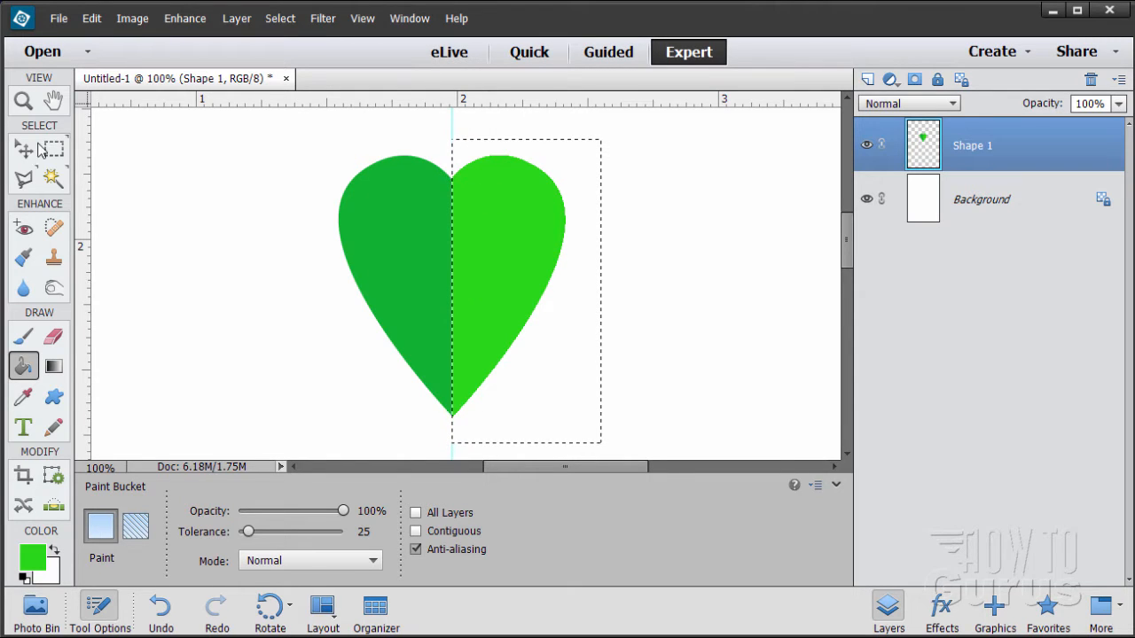
pyautogui.press('v')
pyautogui.click(282, 17)
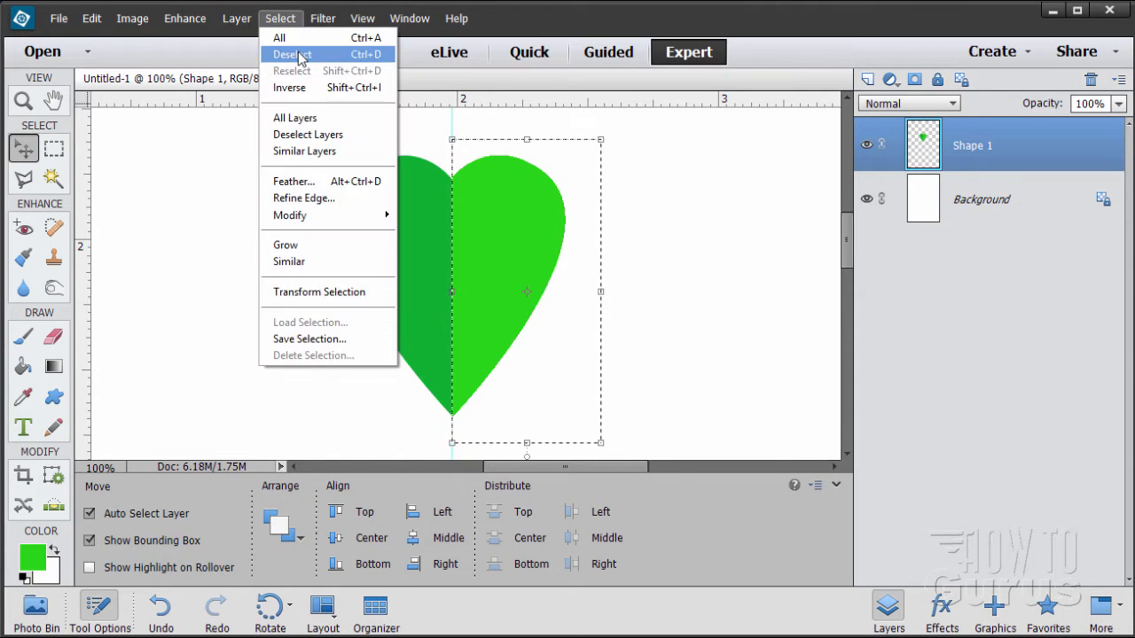
pyautogui.click(296, 55)
pyautogui.click(618, 274)
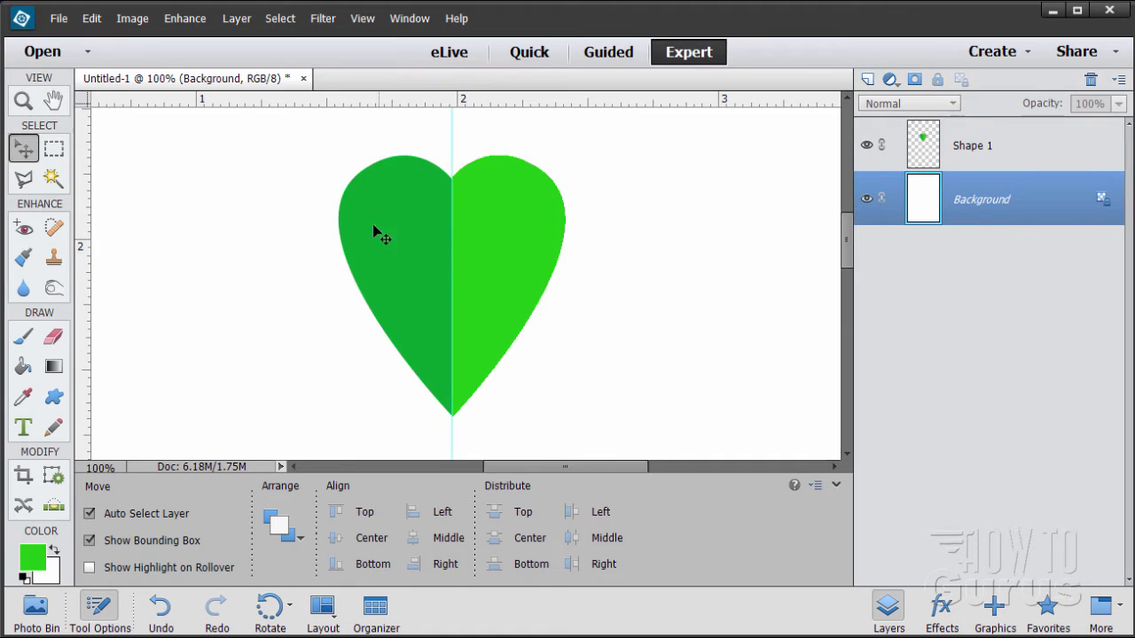
# - Clear the vertical guide from the document
pyautogui.moveTo(450, 148); pyautogui.dragTo(419, 151)
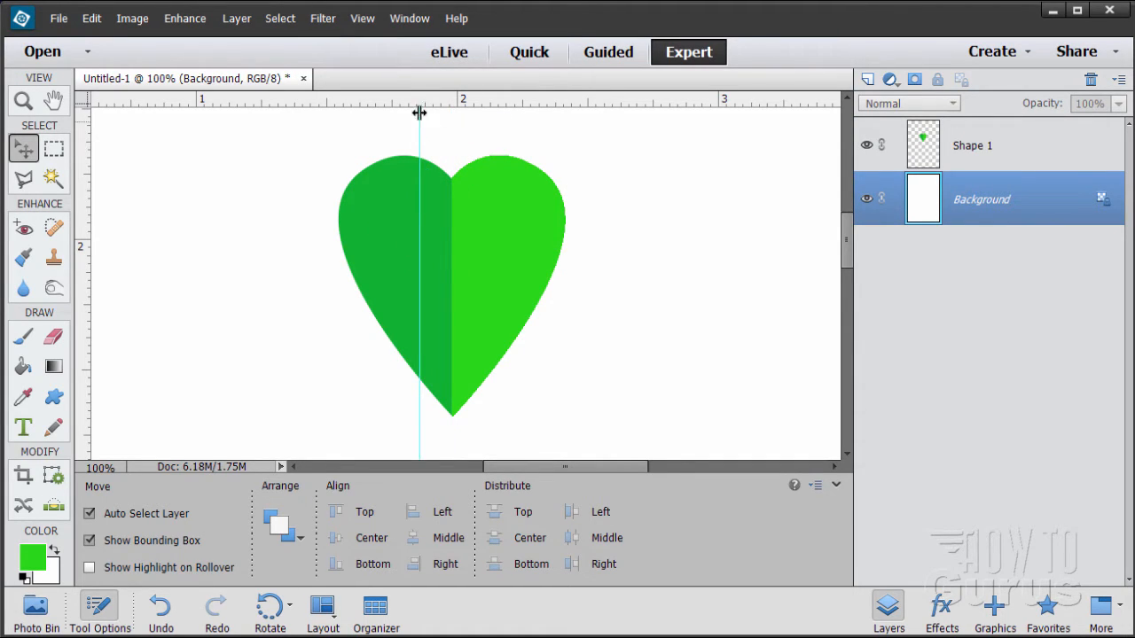
pyautogui.click(355, 21)
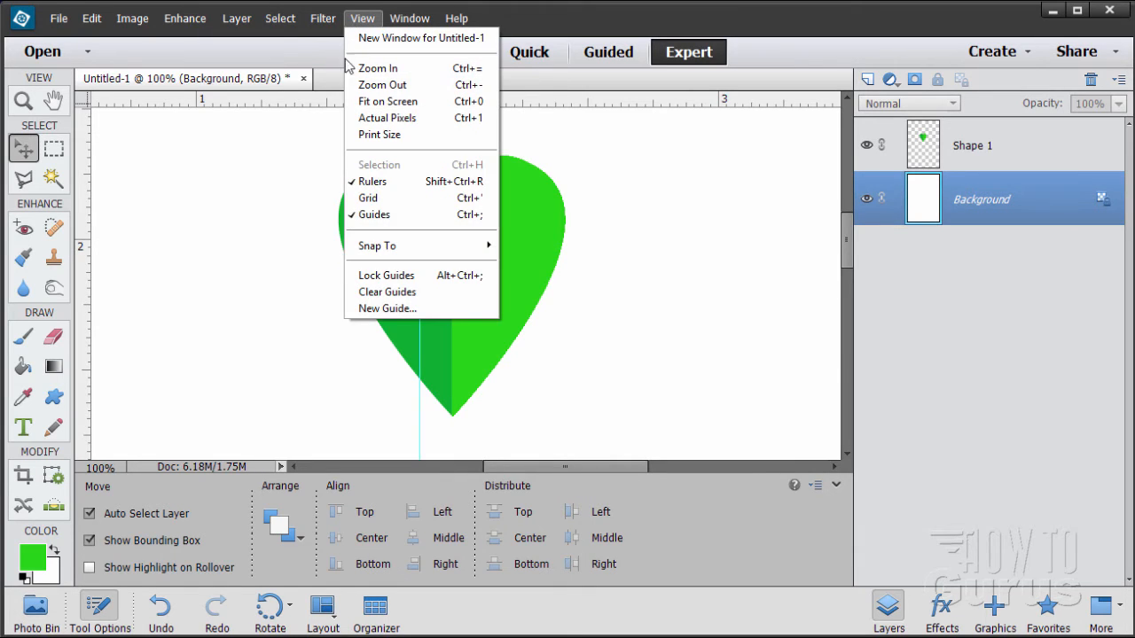
pyautogui.click(380, 292)
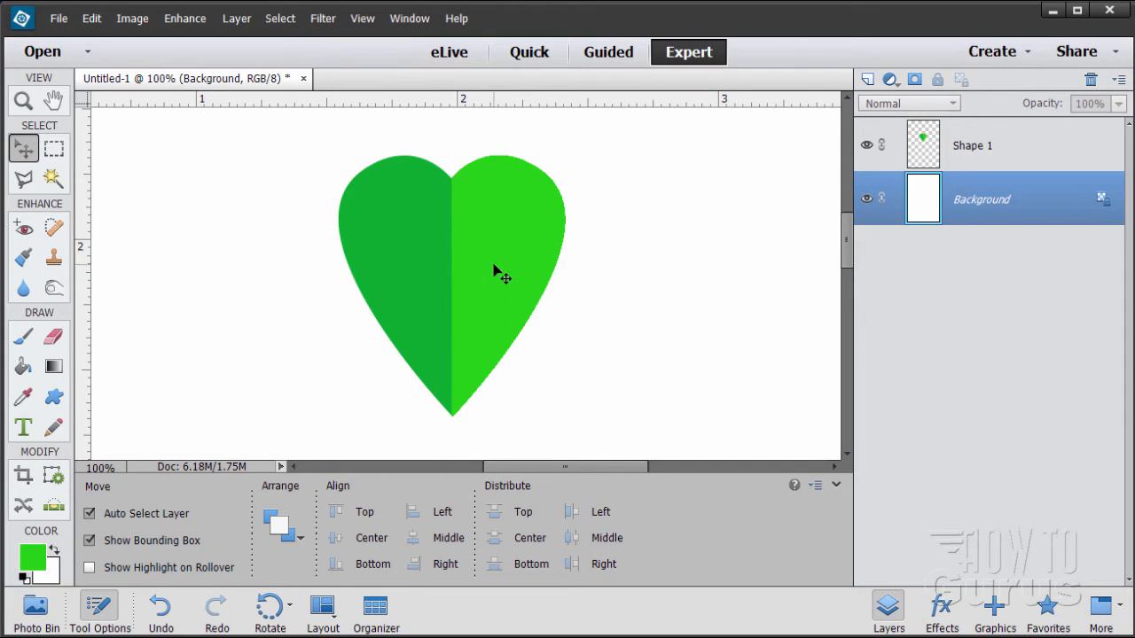
# - Duplicate the heart's Shape 1 layer and move the copy about 0.6 inch to the right, partly overlapping the original
pyautogui.click(24, 101)
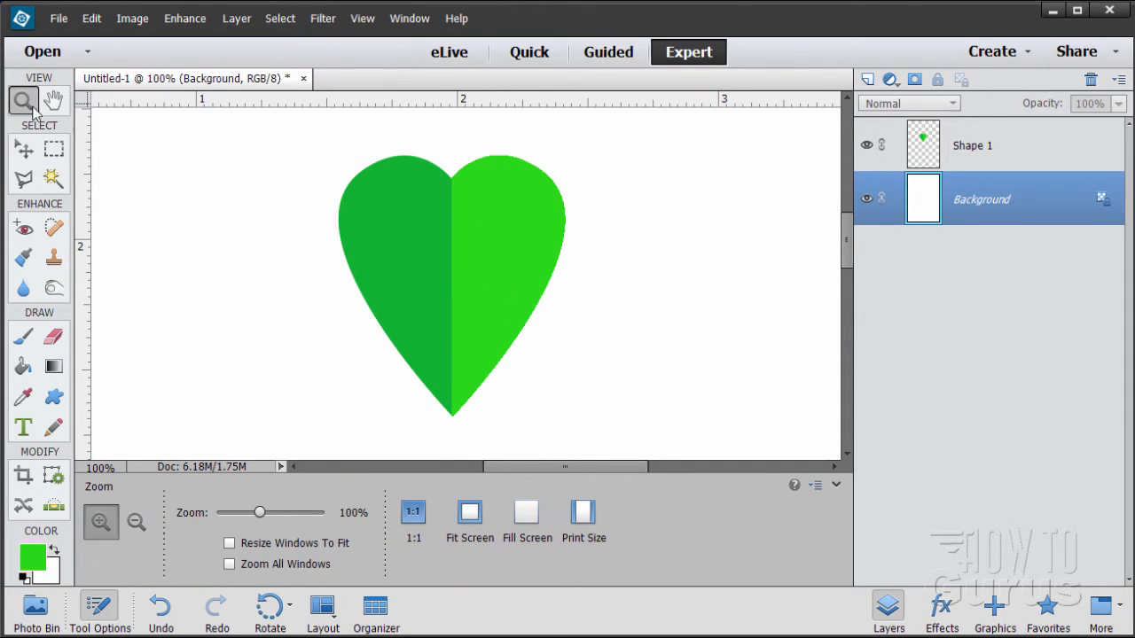
pyautogui.keyDown('alt'); pyautogui.click(472, 296); pyautogui.keyUp('alt')
pyautogui.keyDown('alt'); pyautogui.click(473, 296); pyautogui.keyUp('alt')
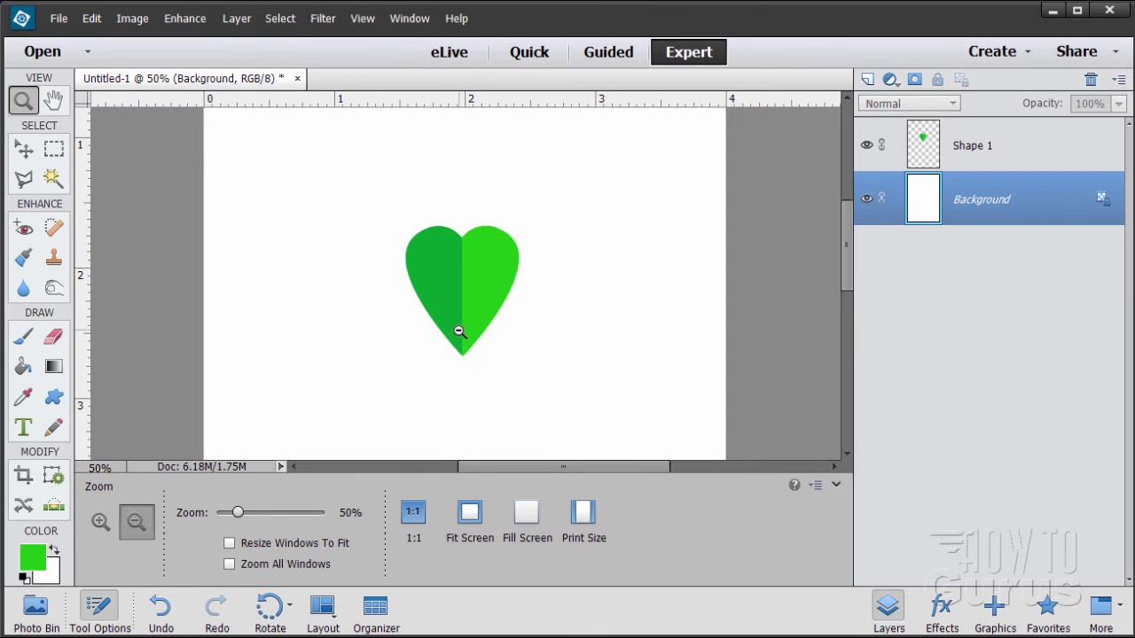
pyautogui.keyDown('alt'); pyautogui.click(468, 368); pyautogui.keyUp('alt')
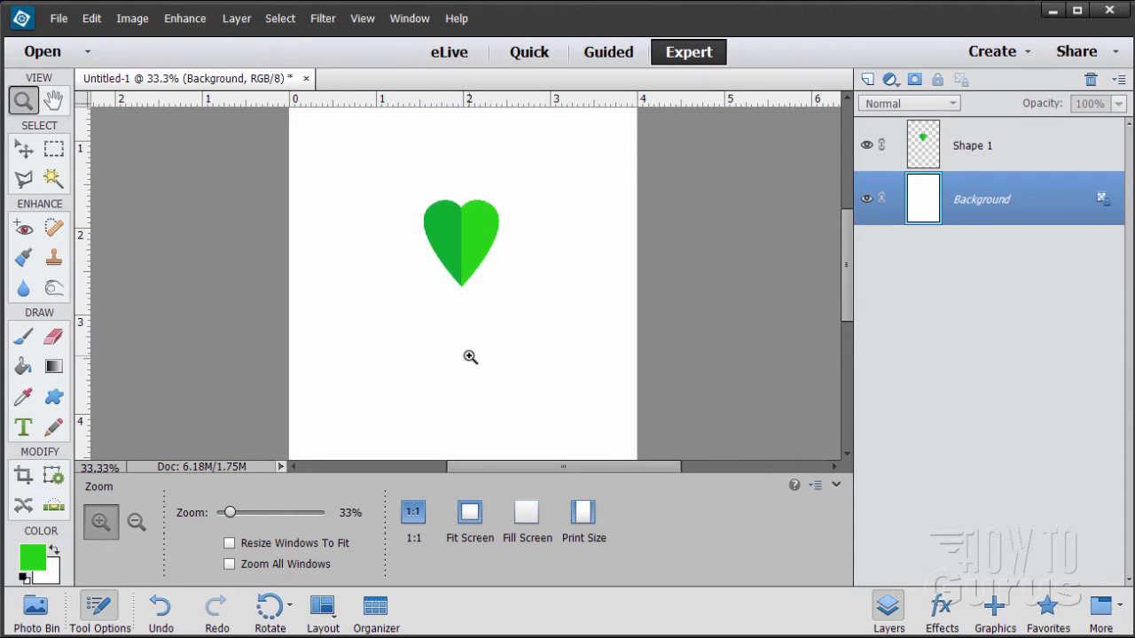
pyautogui.click(23, 149)
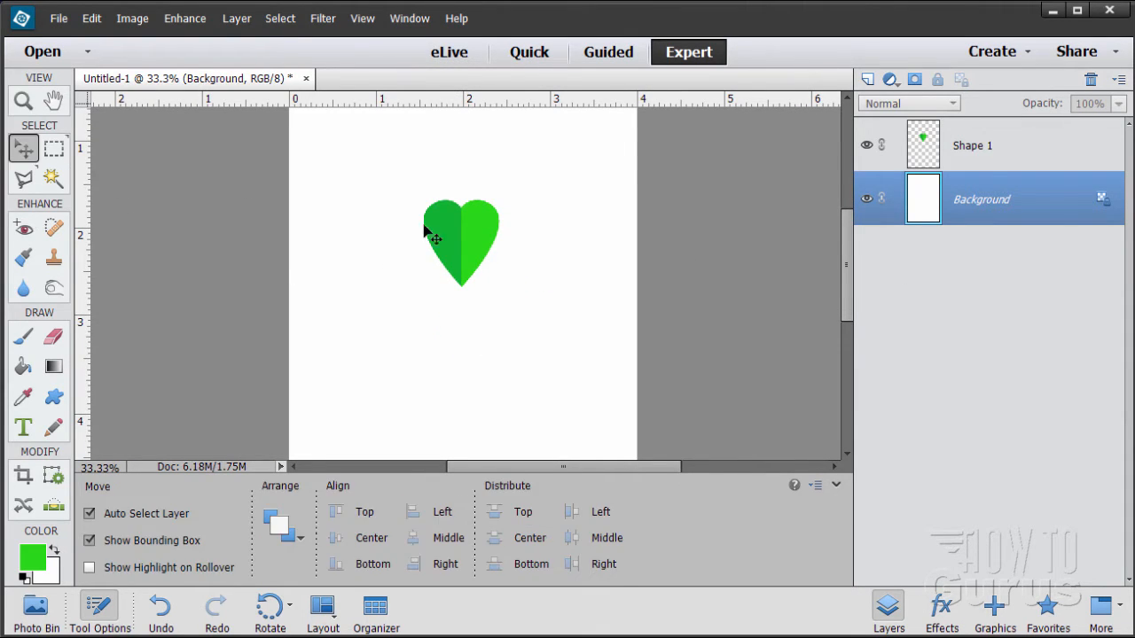
pyautogui.click(990, 153)
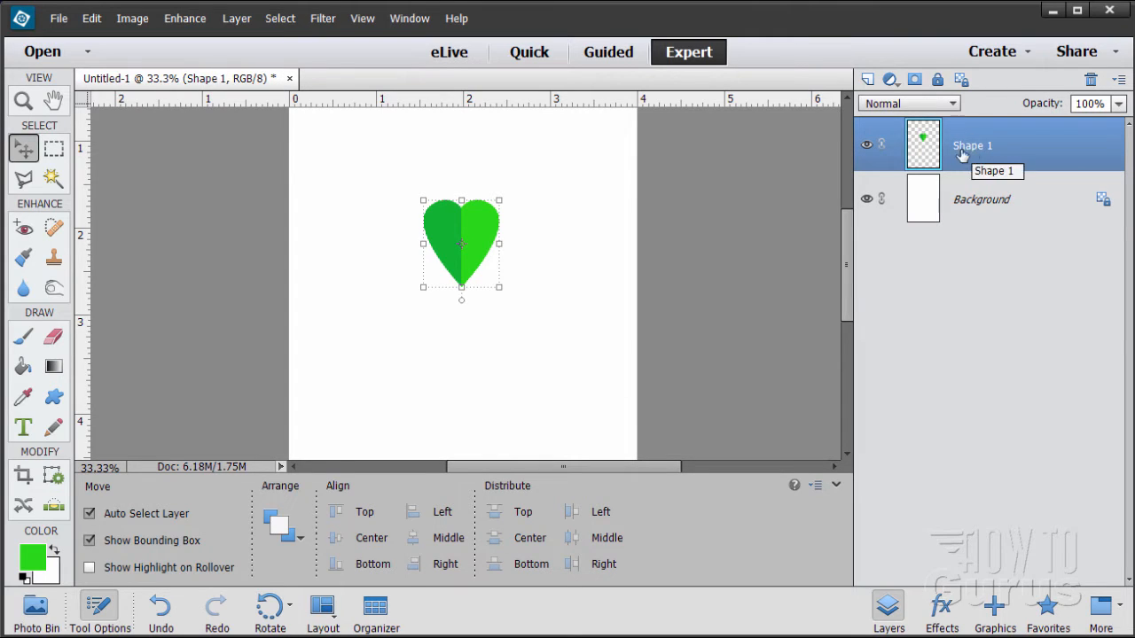
pyautogui.moveTo(929, 158); pyautogui.dragTo(869, 78)
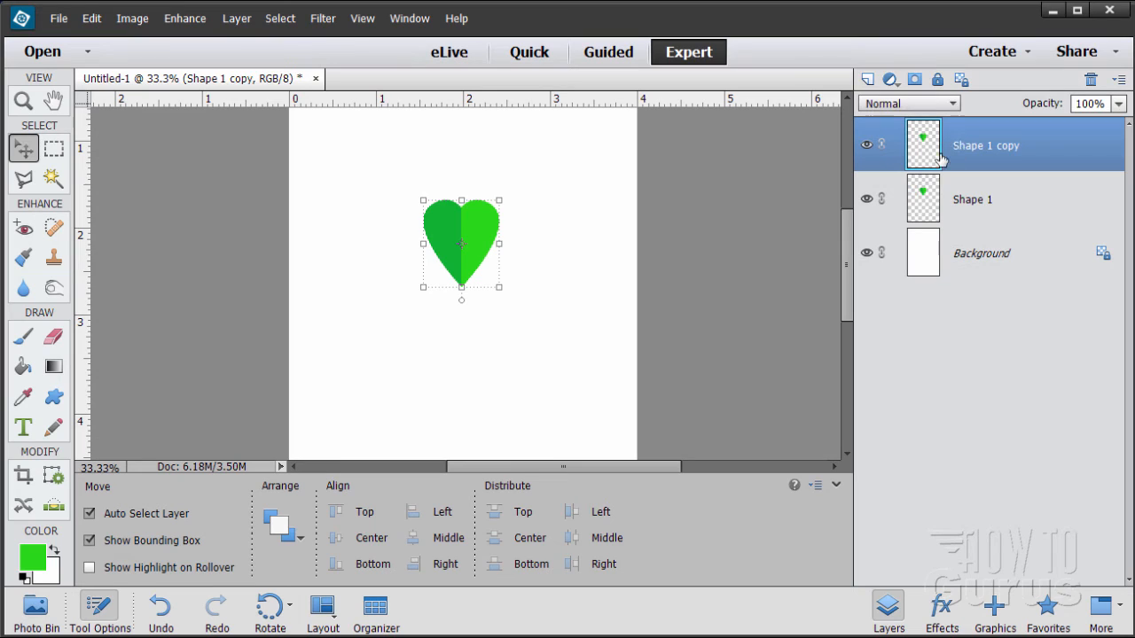
pyautogui.moveTo(489, 247); pyautogui.dragTo(525, 249)
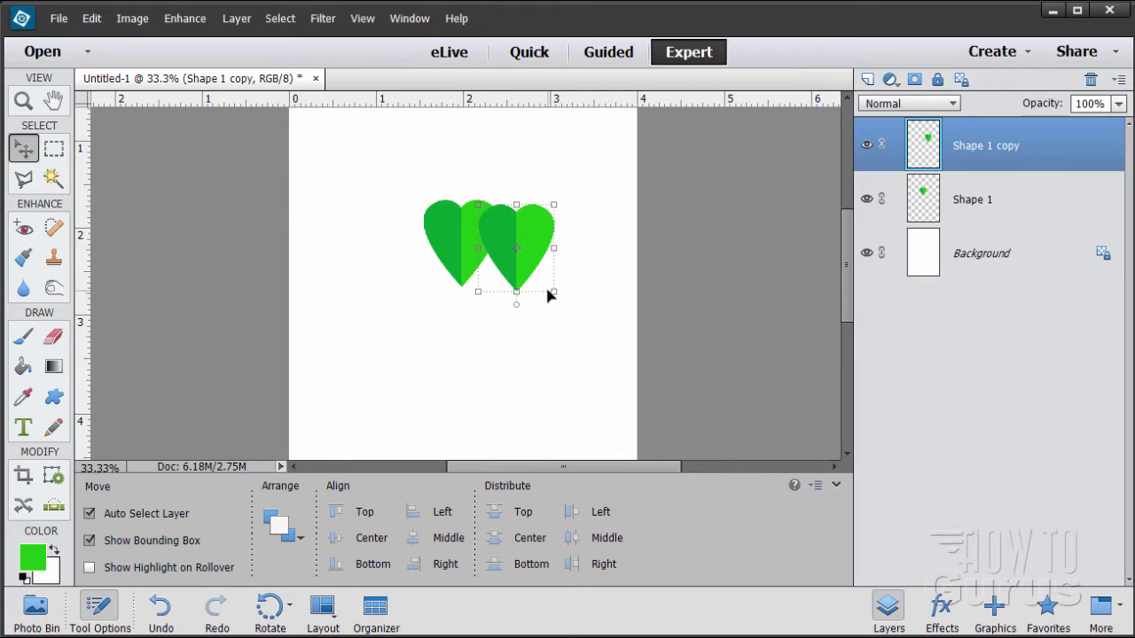
# - Rotate the heart copy 120 degrees and place it at the lower right, its point just below the original heart's point
pyautogui.click(96, 20)
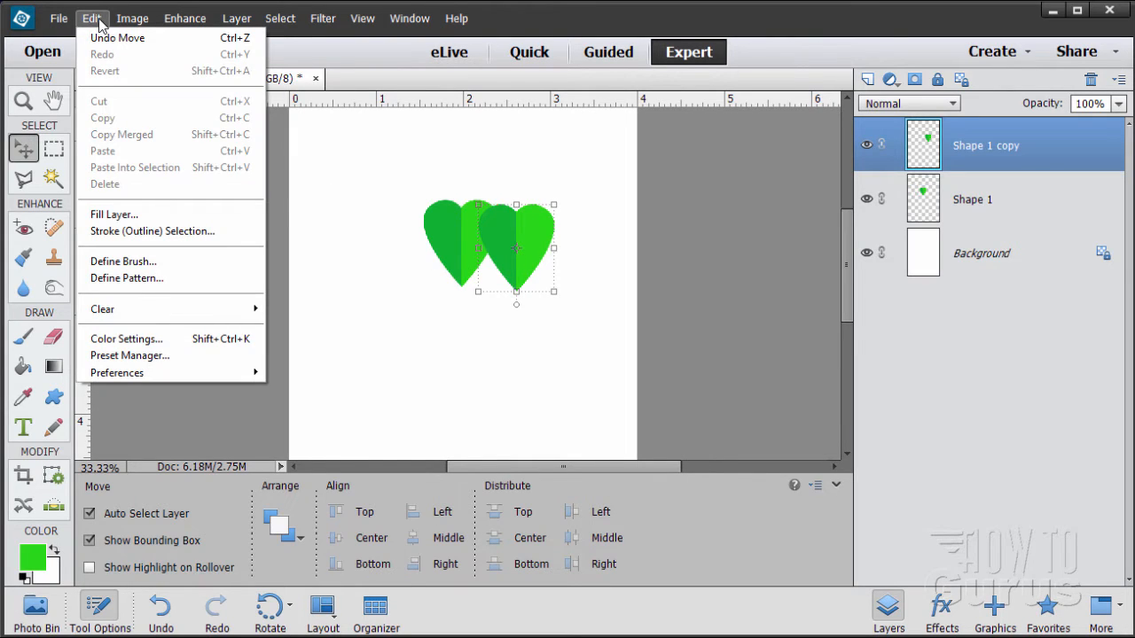
pyautogui.moveTo(131, 19)
pyautogui.moveTo(129, 39)
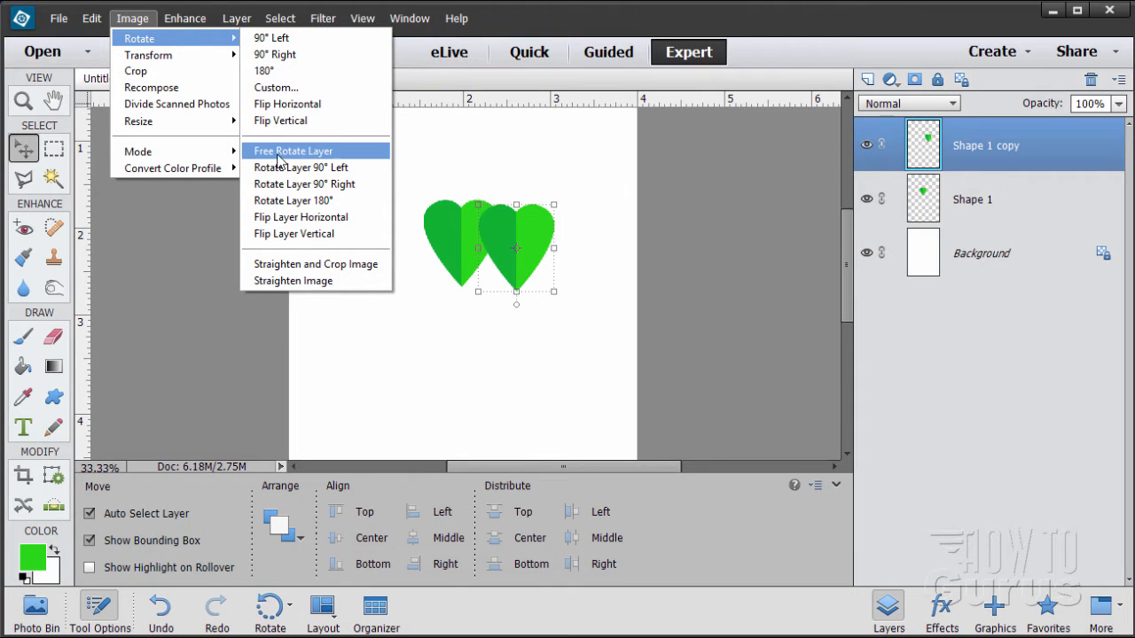
pyautogui.click(320, 155)
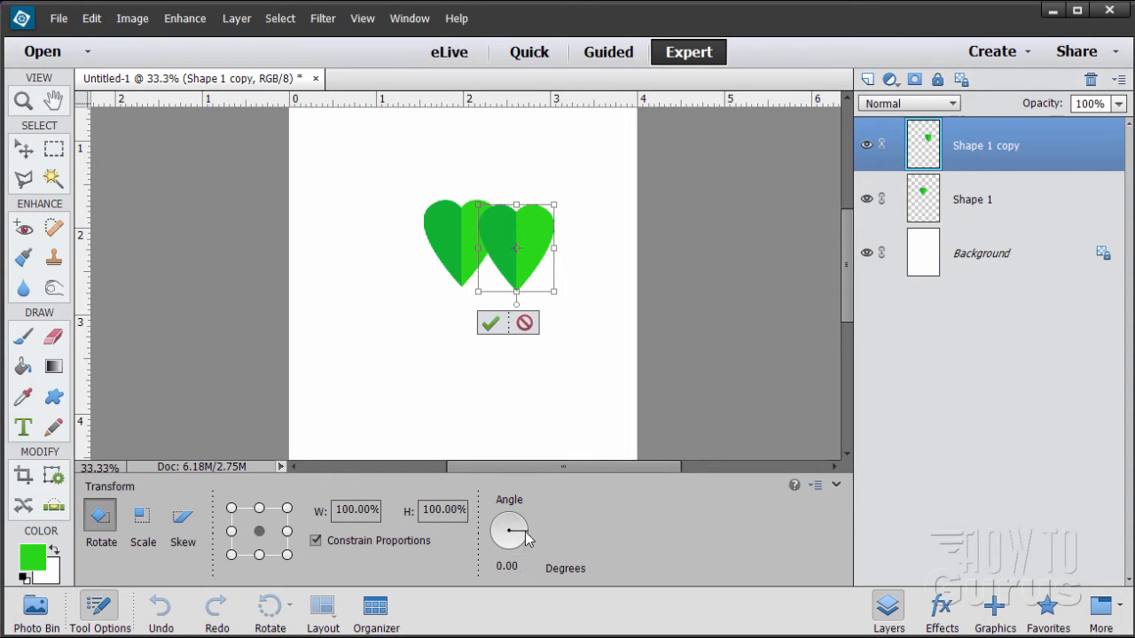
pyautogui.moveTo(532, 532); pyautogui.dragTo(479, 557)
pyautogui.click(510, 565)
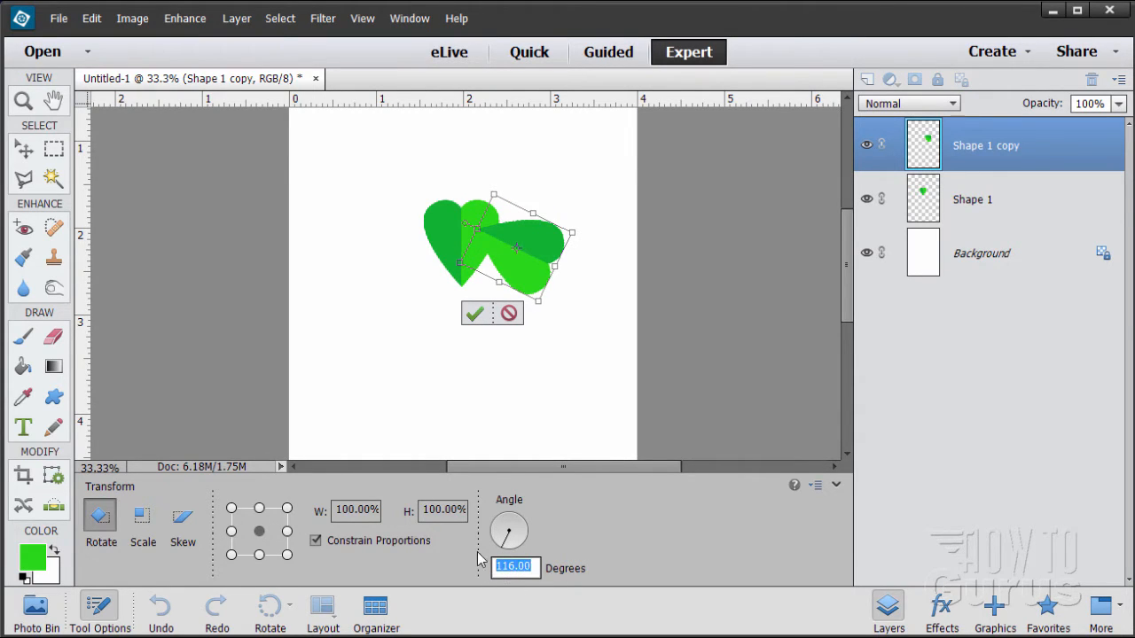
pyautogui.write('120')
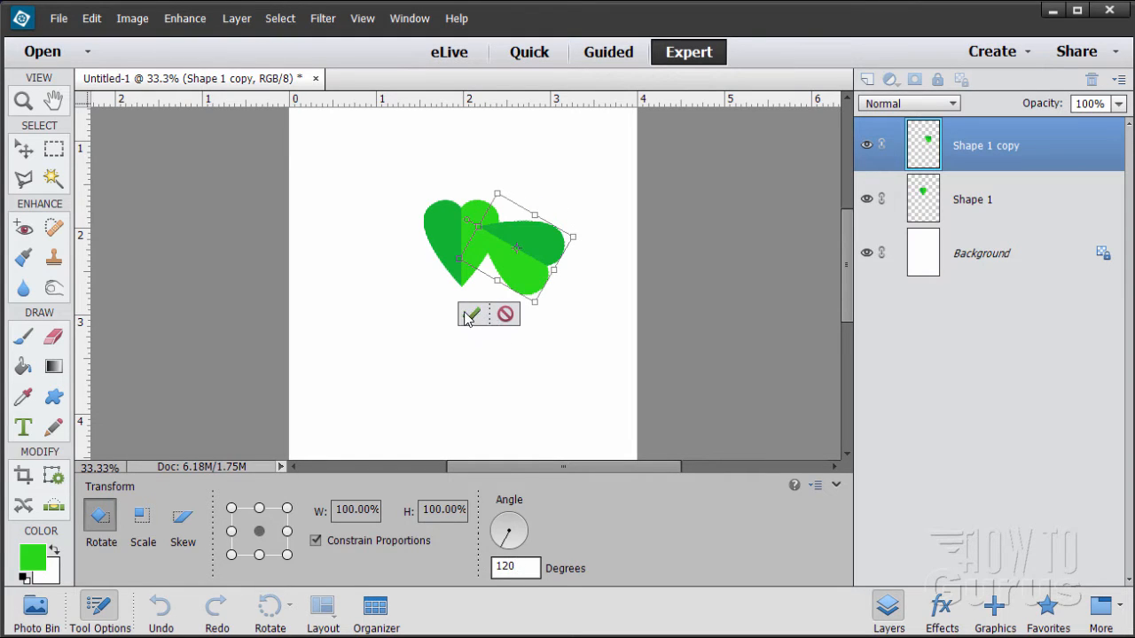
pyautogui.click(470, 314)
pyautogui.moveTo(519, 262); pyautogui.dragTo(501, 329)
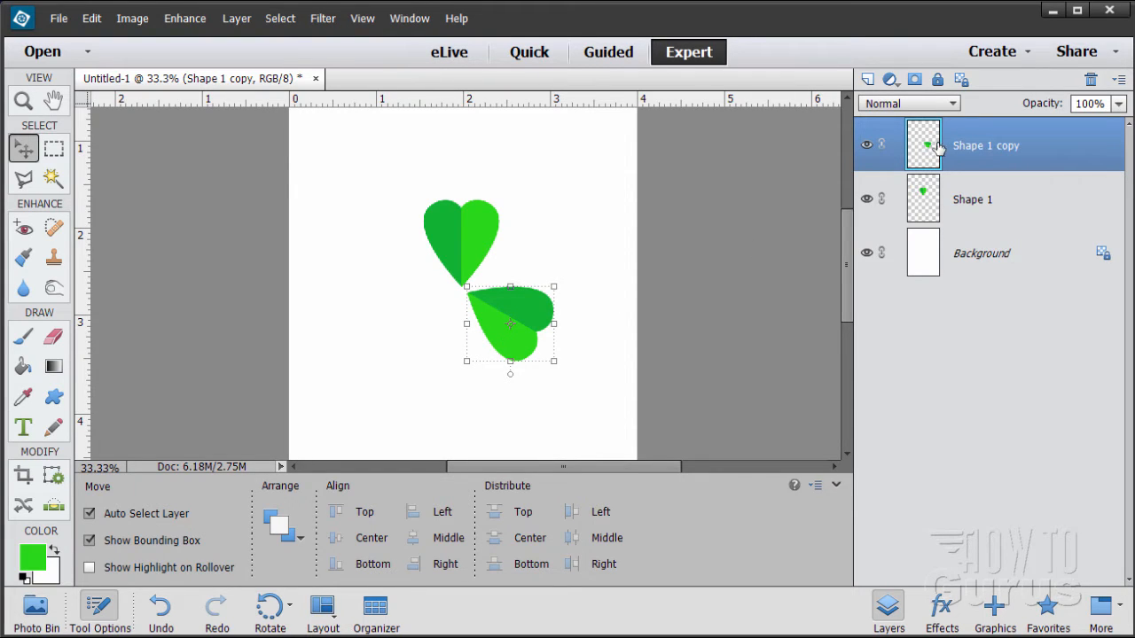
# - Duplicate the rotated heart's layer and move the new copy about 1 inch to the left, below the original heart
pyautogui.moveTo(946, 158); pyautogui.dragTo(868, 79)
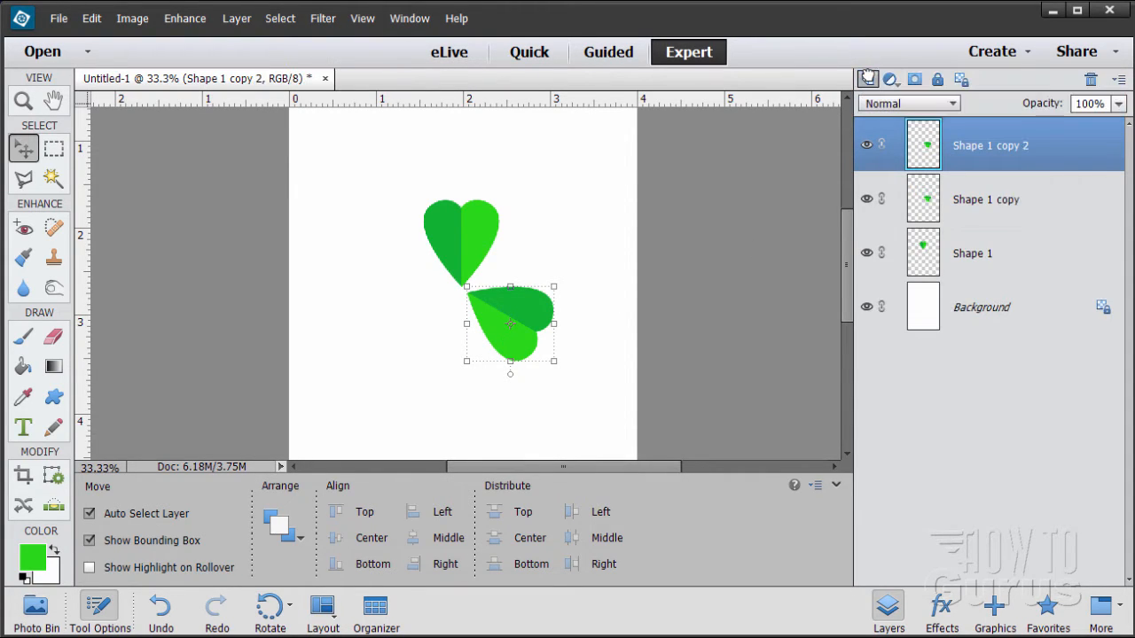
pyautogui.moveTo(526, 344); pyautogui.dragTo(439, 356)
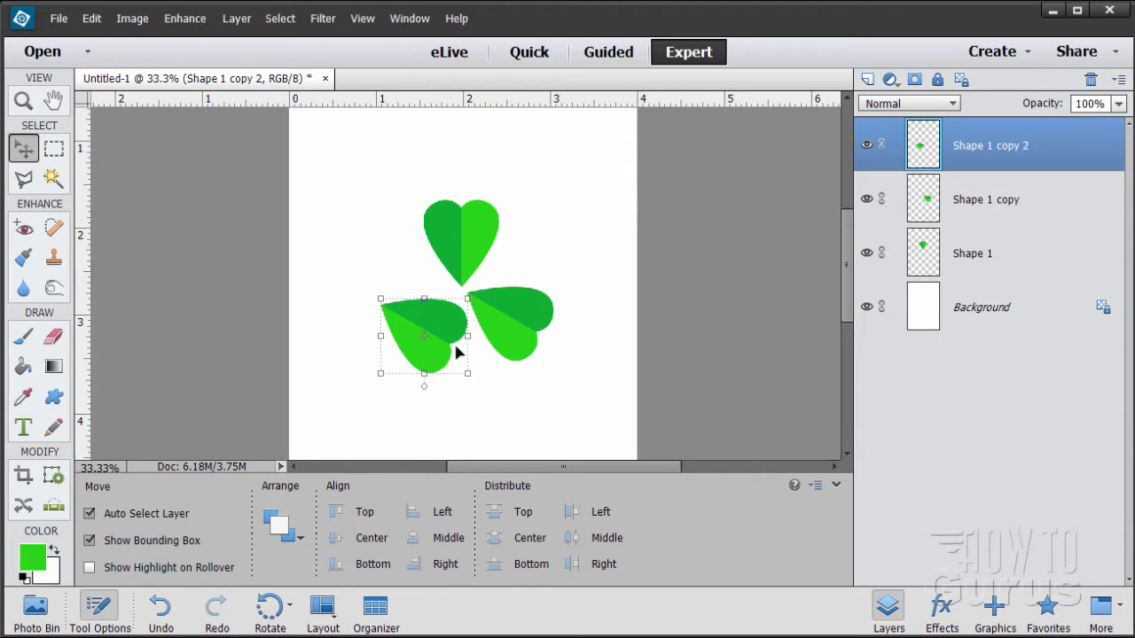
# - Rotate the lower-left heart 120 degrees and move both lower hearts so their points meet at the top heart's point
pyautogui.click(93, 18)
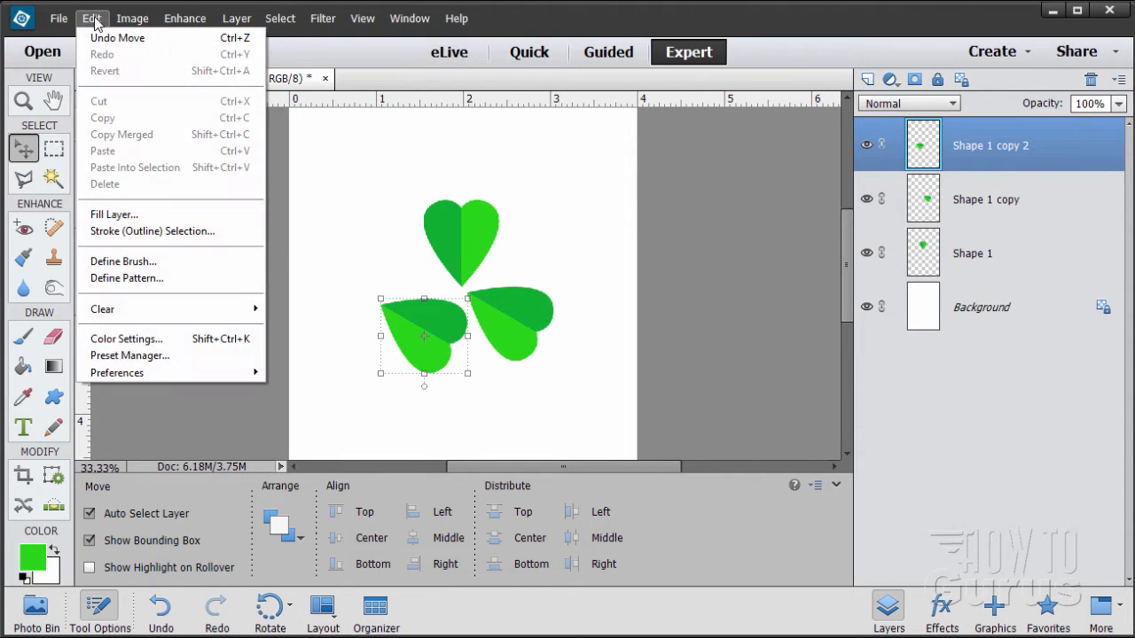
pyautogui.moveTo(136, 20)
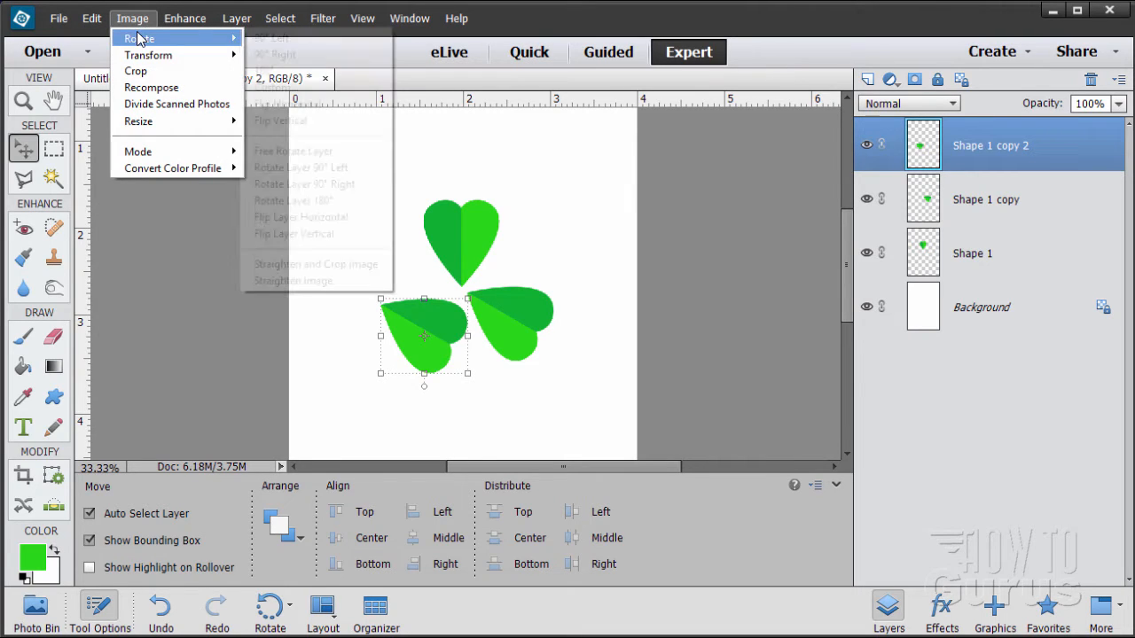
pyautogui.click(344, 154)
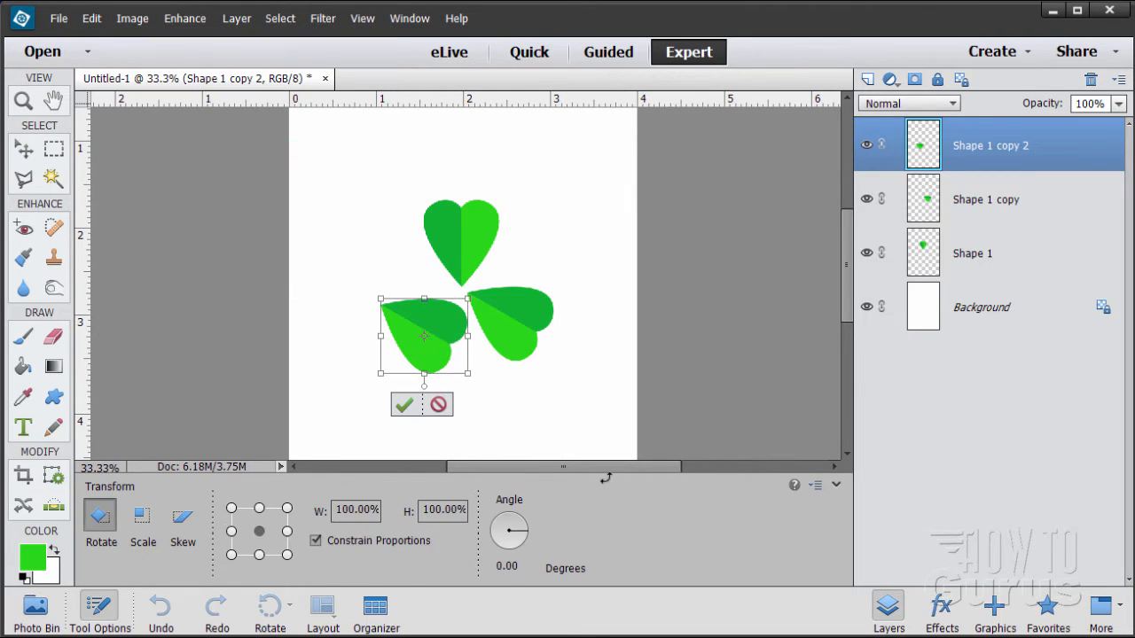
pyautogui.click(514, 567)
pyautogui.write('120')
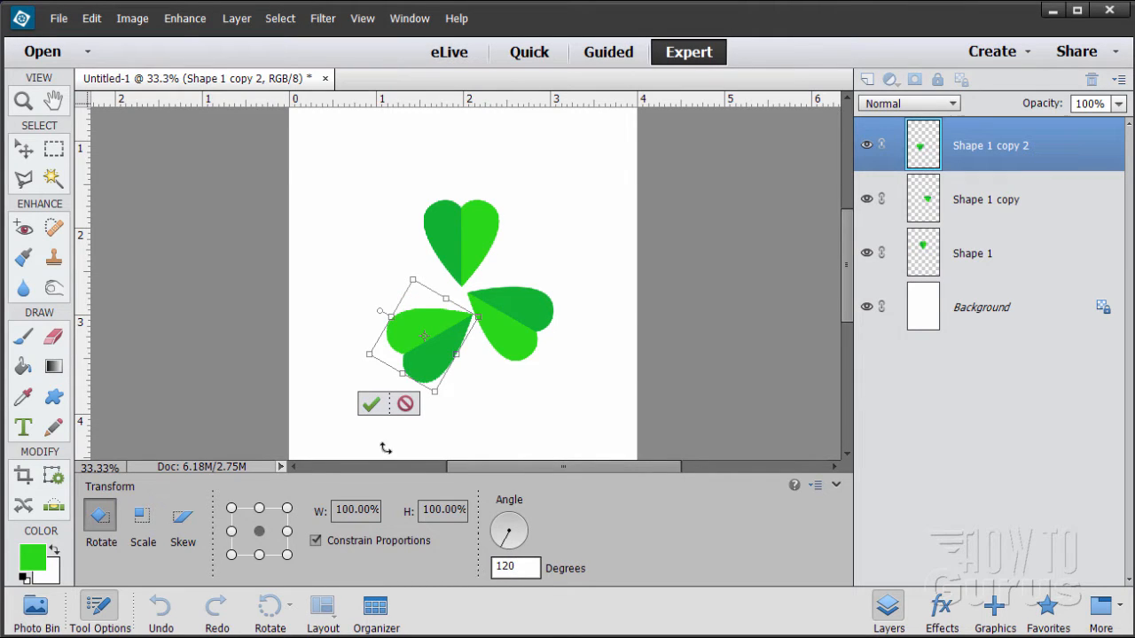
pyautogui.click(371, 403)
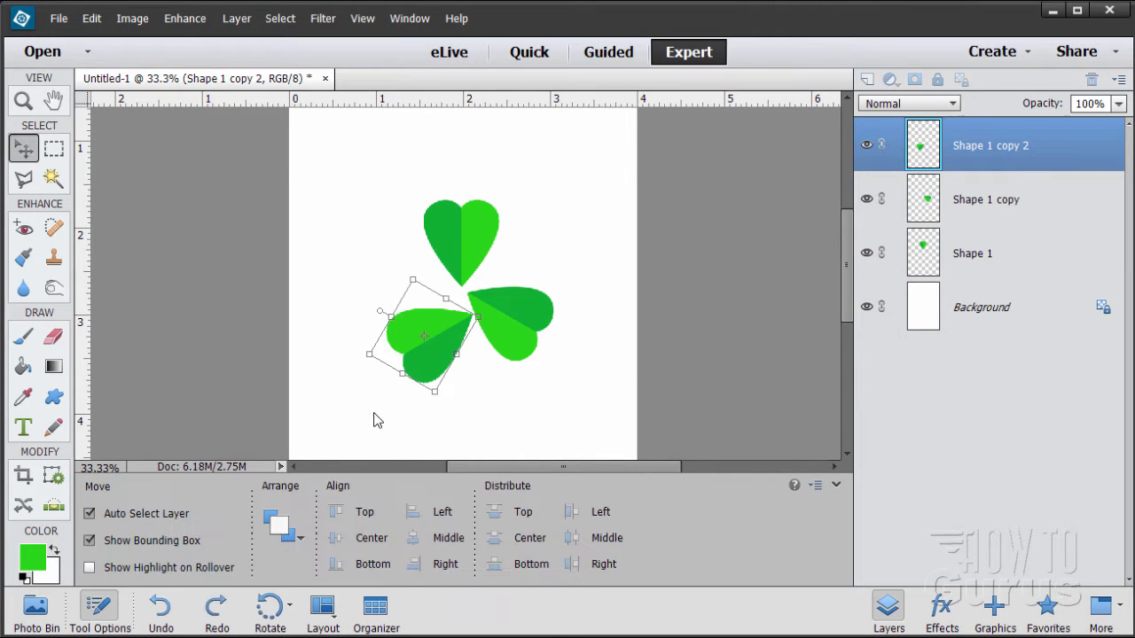
pyautogui.moveTo(443, 380); pyautogui.dragTo(425, 341)
pyautogui.moveTo(523, 354); pyautogui.dragTo(505, 337)
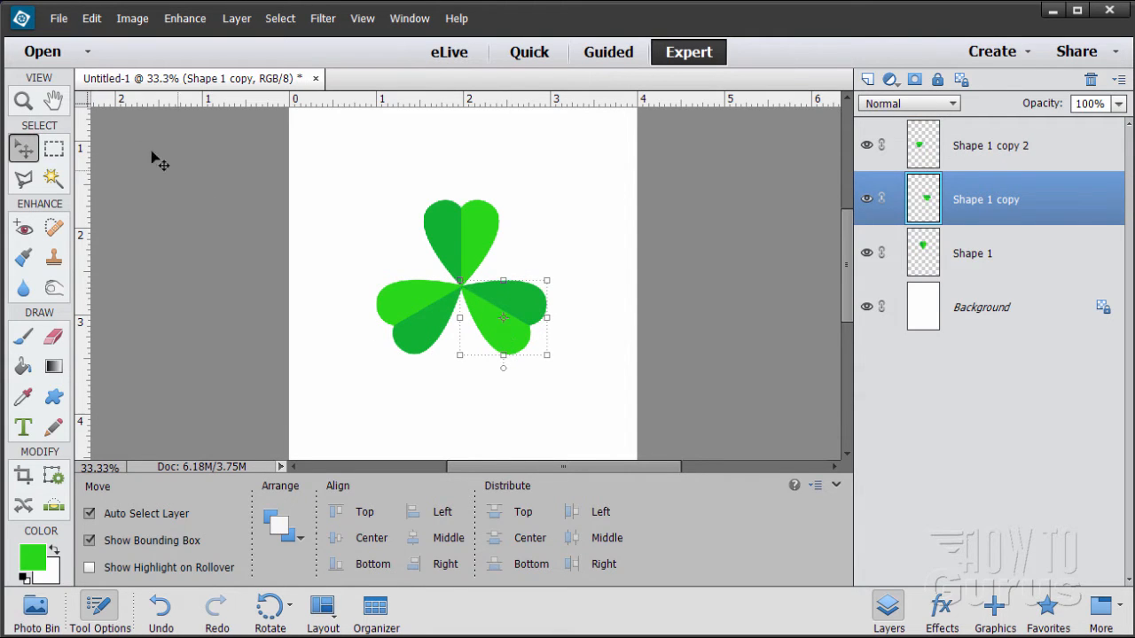
# - Nudge the lower-left heart slightly left and down so its point clears the top heart's point
pyautogui.click(23, 102)
pyautogui.click(461, 285)
pyautogui.click(459, 307)
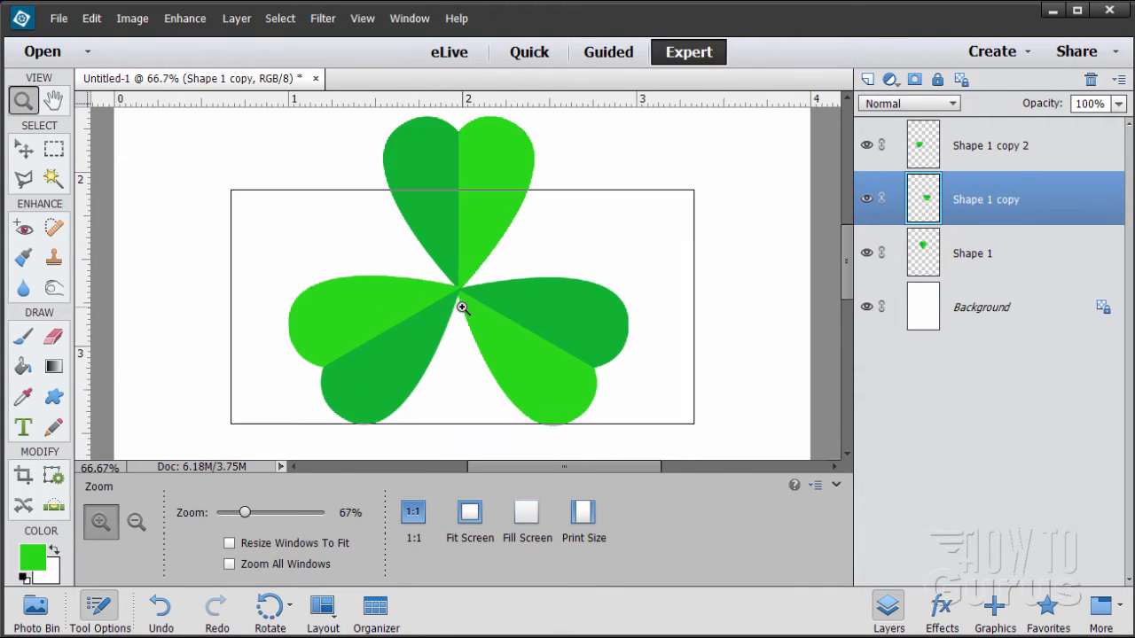
pyautogui.click(462, 308)
pyautogui.press('v')
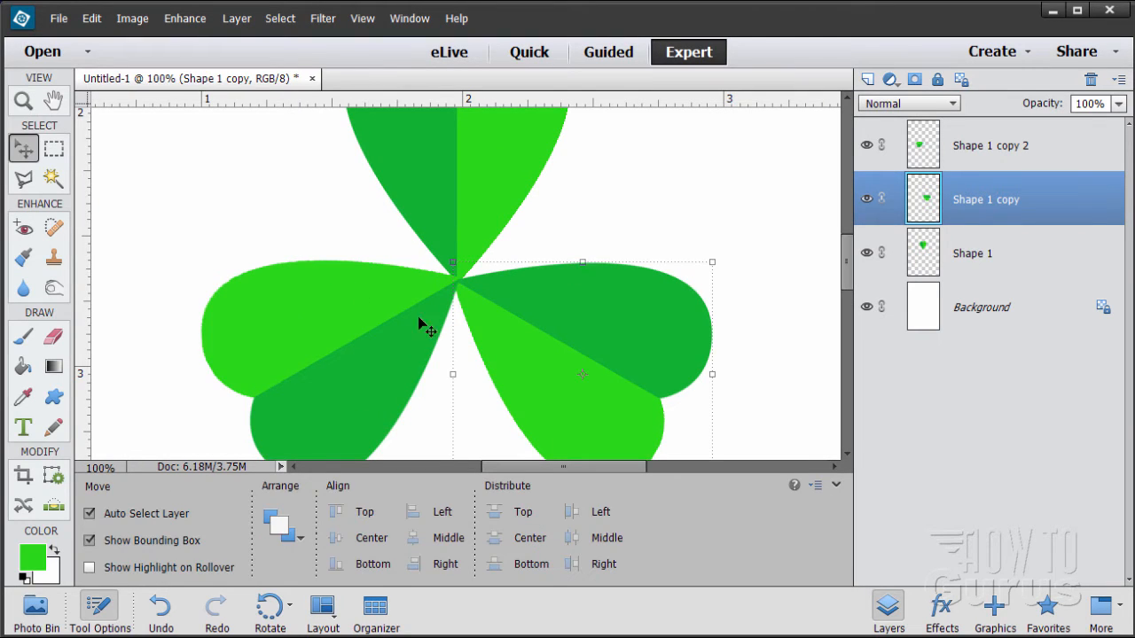
pyautogui.click(404, 330)
pyautogui.press('Left')
pyautogui.press('Left')
pyautogui.press('Left')
pyautogui.press('Left')
pyautogui.press('Left')
pyautogui.press('Left')
pyautogui.press('Left')
pyautogui.press('Left')
pyautogui.press('Left')
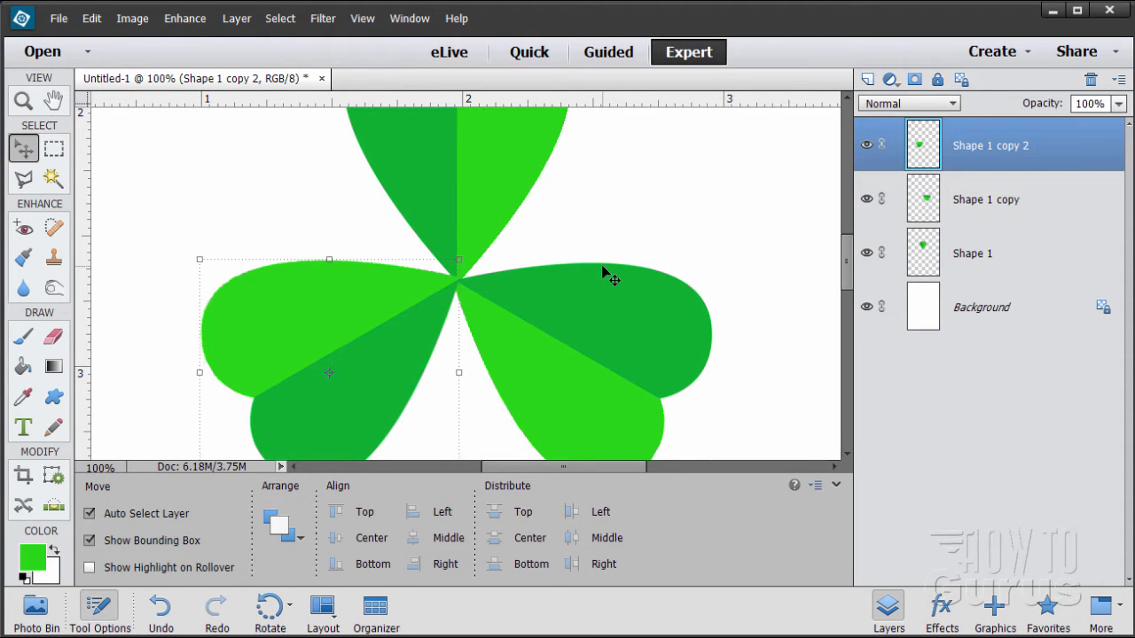
pyautogui.press('Down')
pyautogui.press('Down')
pyautogui.press('Down')
pyautogui.press('Down')
pyautogui.press('Down')
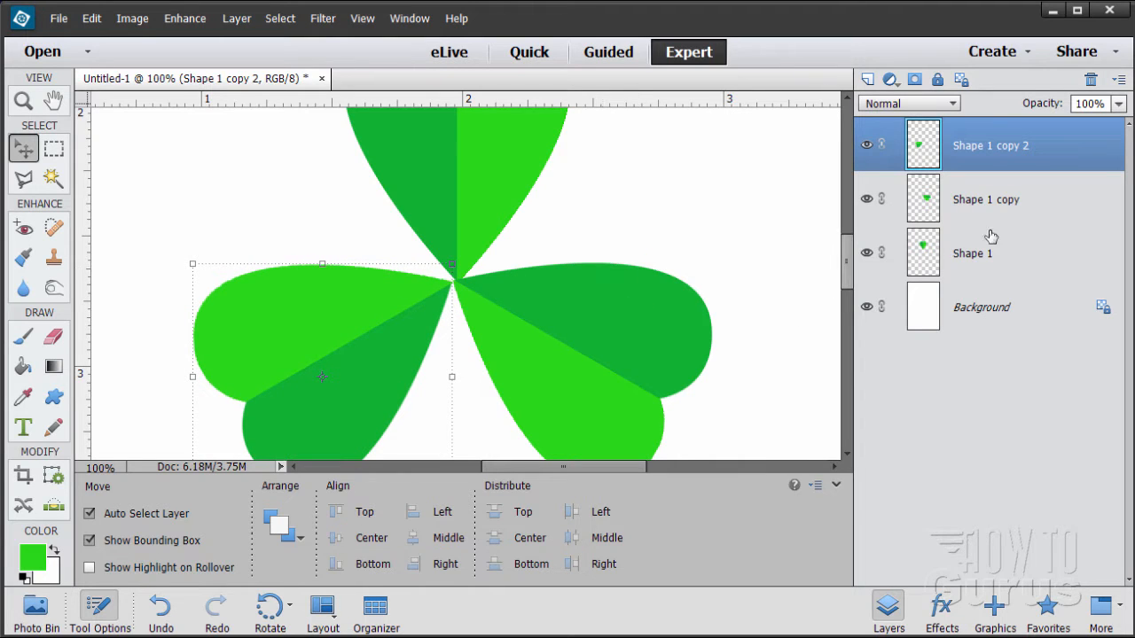
# - Nudge the lower-right heart on the Shape 1 copy layer slightly right and down to align its point with the top heart's tip
pyautogui.click(1011, 216)
pyautogui.press('Right')
pyautogui.press('Right')
pyautogui.press('Right')
pyautogui.press('Right')
pyautogui.press('Right')
pyautogui.press('Right')
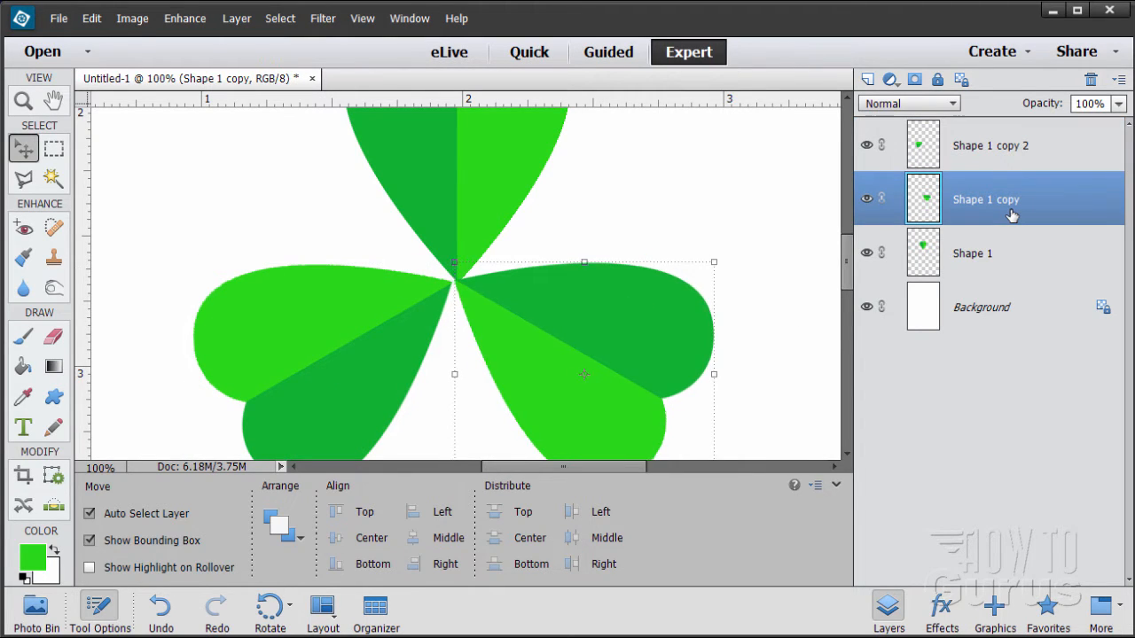
pyautogui.press('Down')
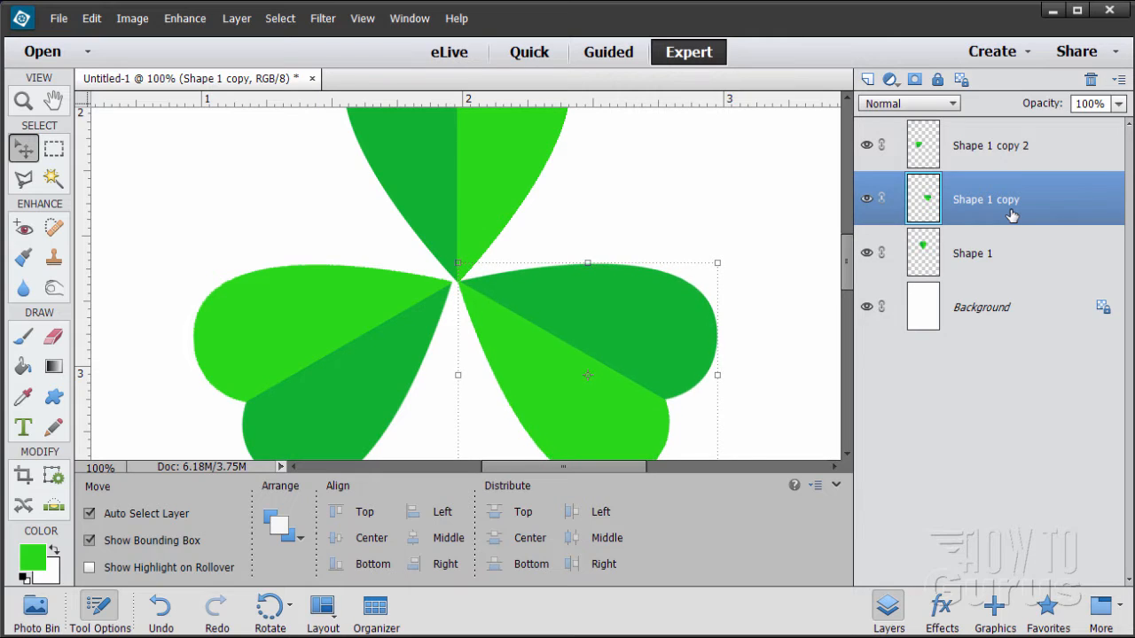
pyautogui.press('Left')
# - Nudge the lower-left heart on the Shape 1 copy 2 layer right and slightly up until its point touches the other two
pyautogui.click(979, 168)
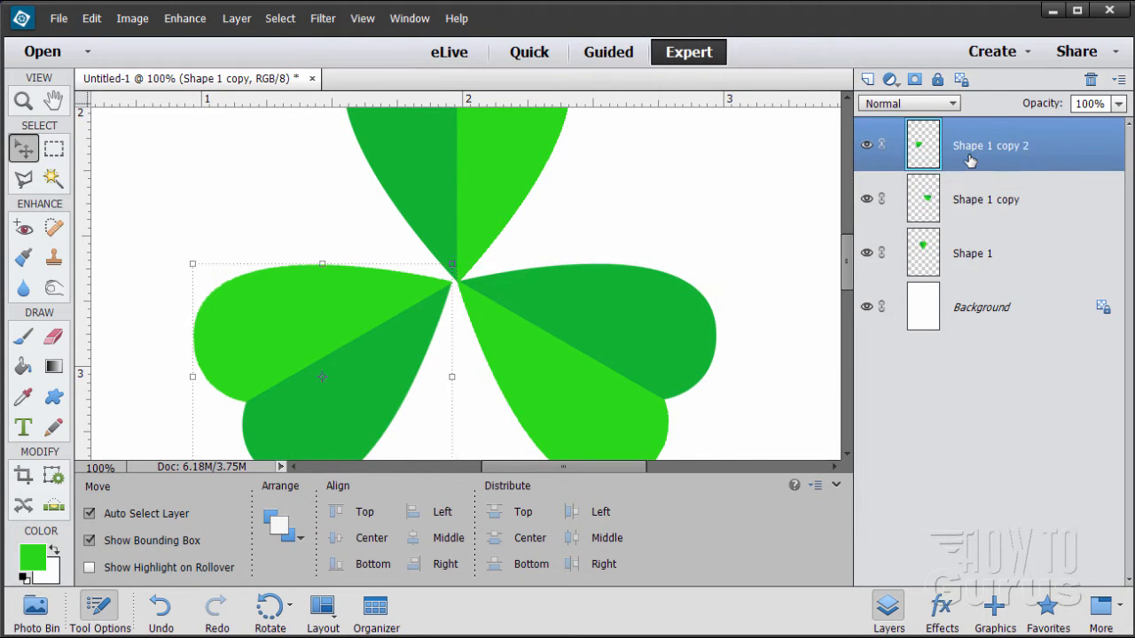
pyautogui.press('Right')
pyautogui.press('Right')
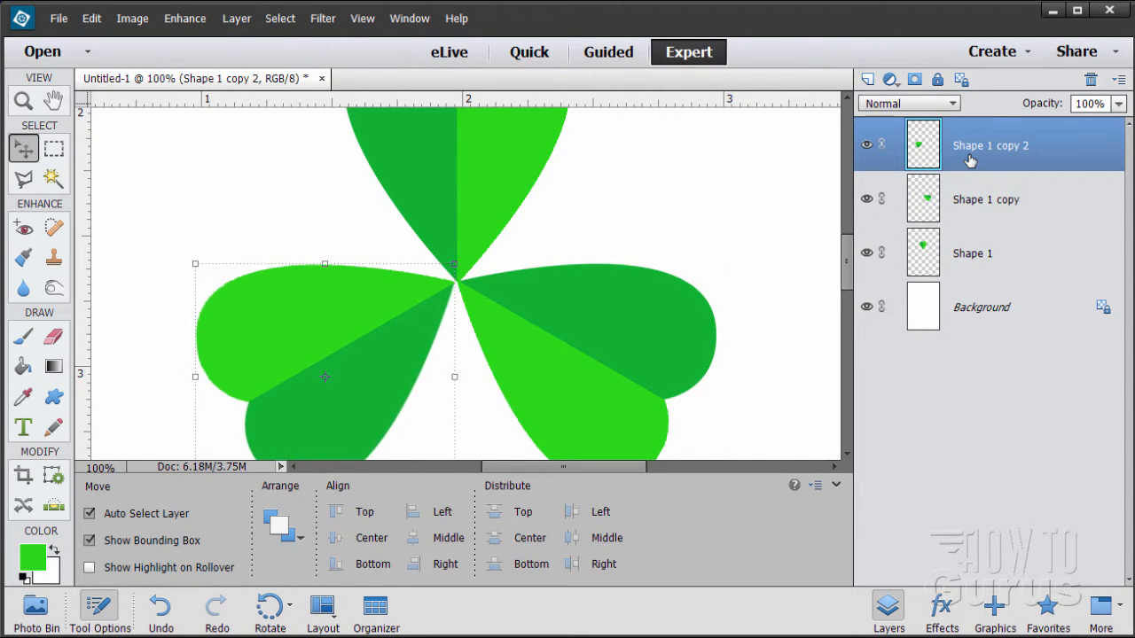
pyautogui.press('Down')
pyautogui.press('Right')
pyautogui.press('Right')
pyautogui.press('Right')
pyautogui.press('Right')
pyautogui.press('Up')
pyautogui.press('Up')
pyautogui.press('Right')
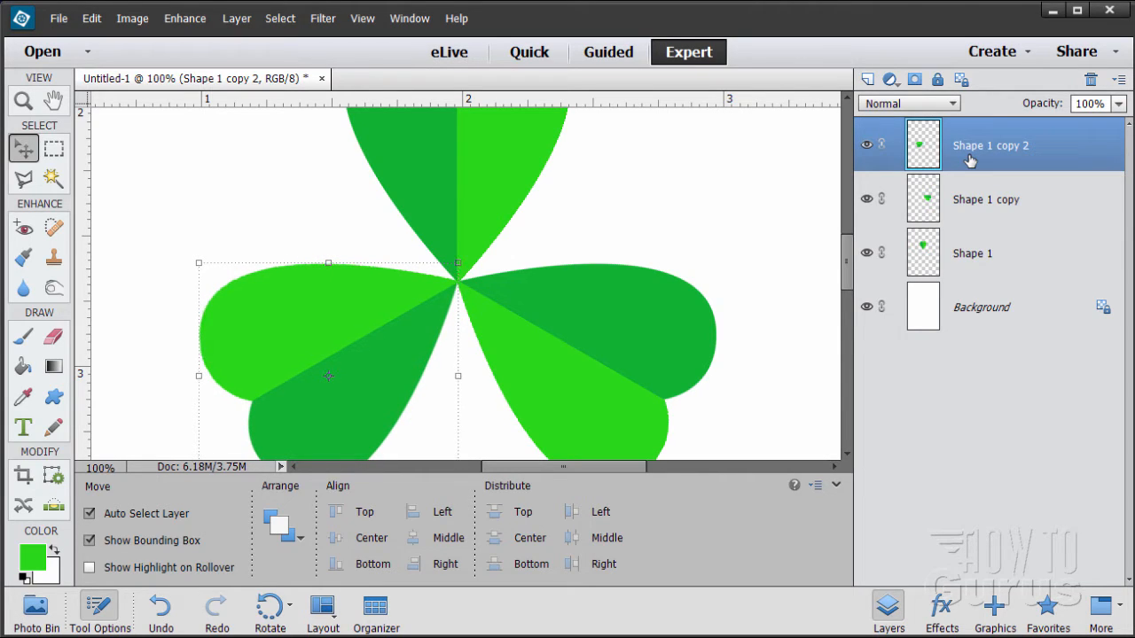
pyautogui.press('Left')
pyautogui.press('Right')
# - Add the leafy scroll ornament shape directly above the Background layer and place it to the right of the top heart
pyautogui.click(27, 102)
pyautogui.keyDown('alt'); pyautogui.click(489, 287); pyautogui.keyUp('alt')
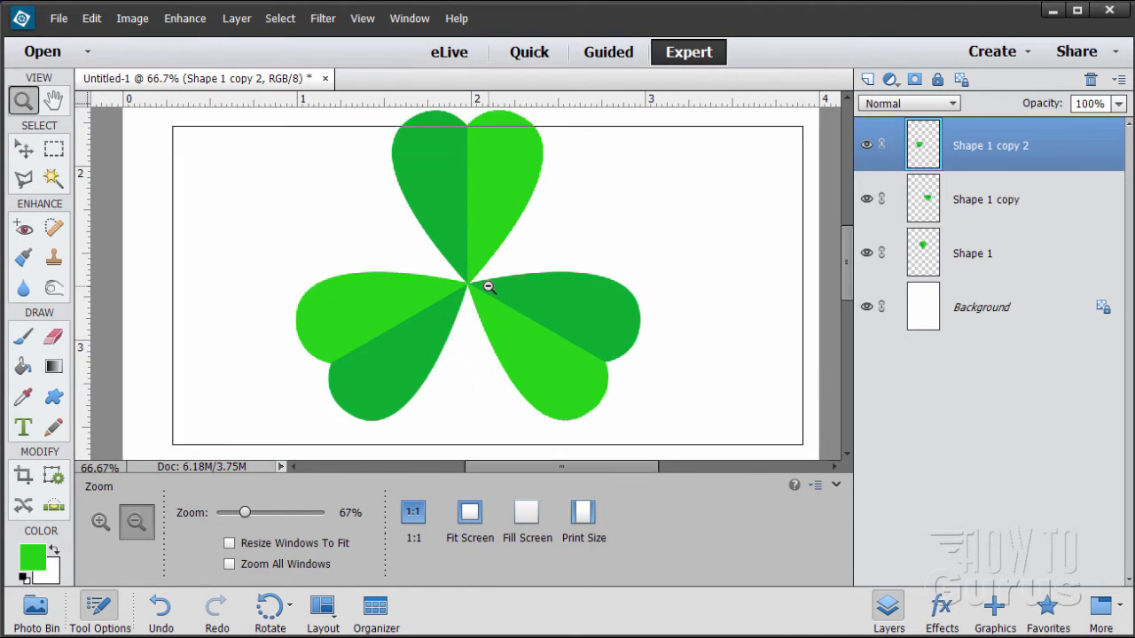
pyautogui.keyDown('alt'); pyautogui.click(489, 286); pyautogui.keyUp('alt')
pyautogui.click(23, 148)
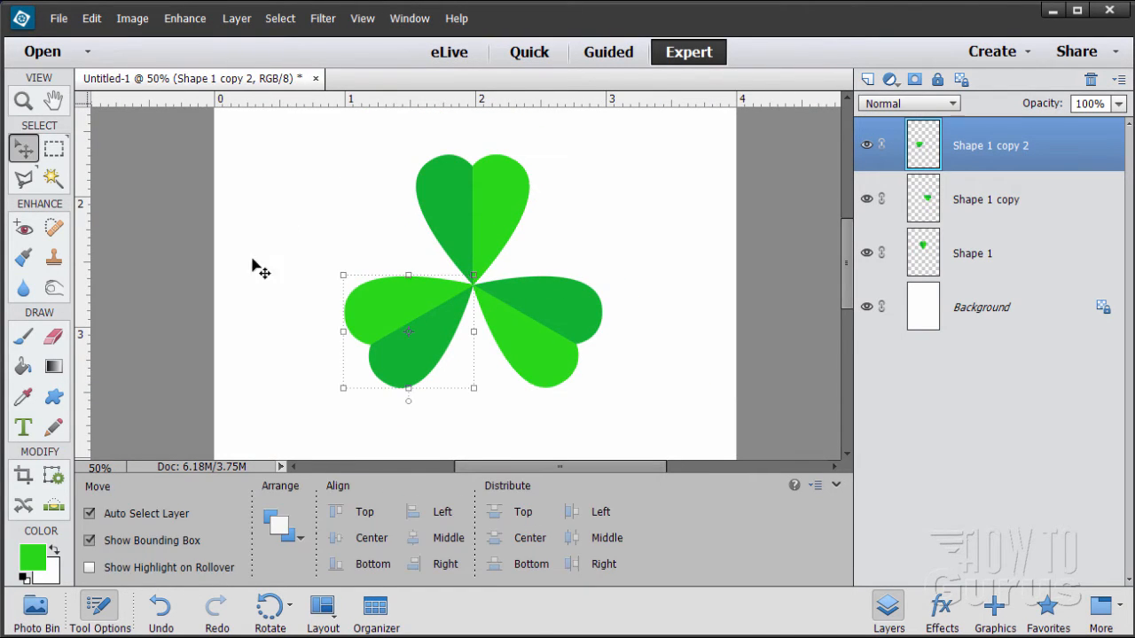
pyautogui.click(516, 425)
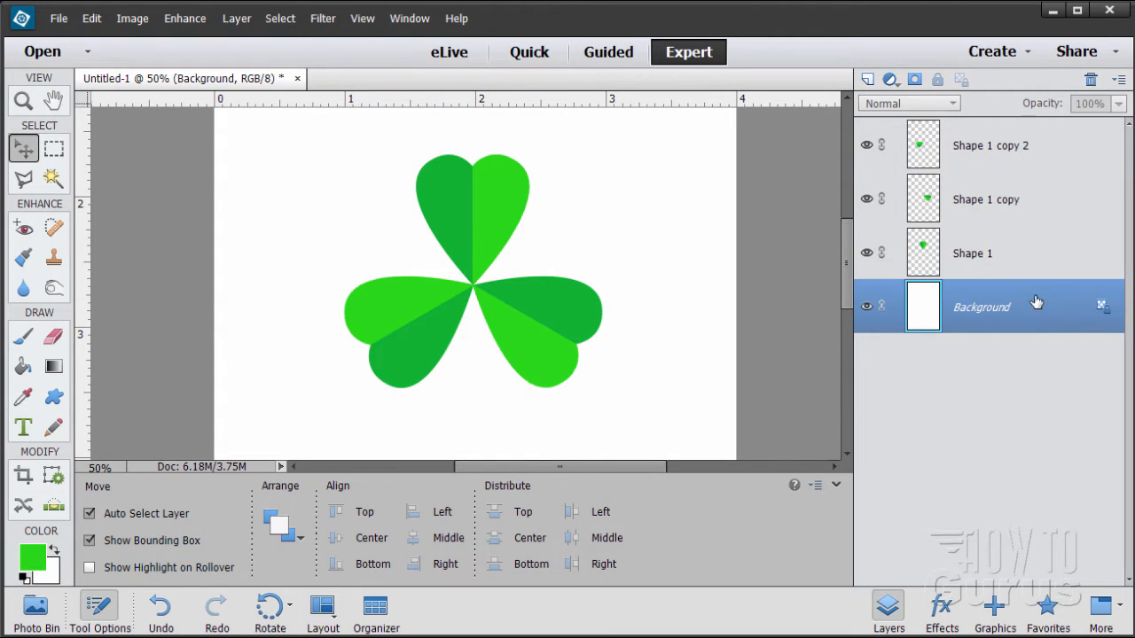
pyautogui.click(993, 605)
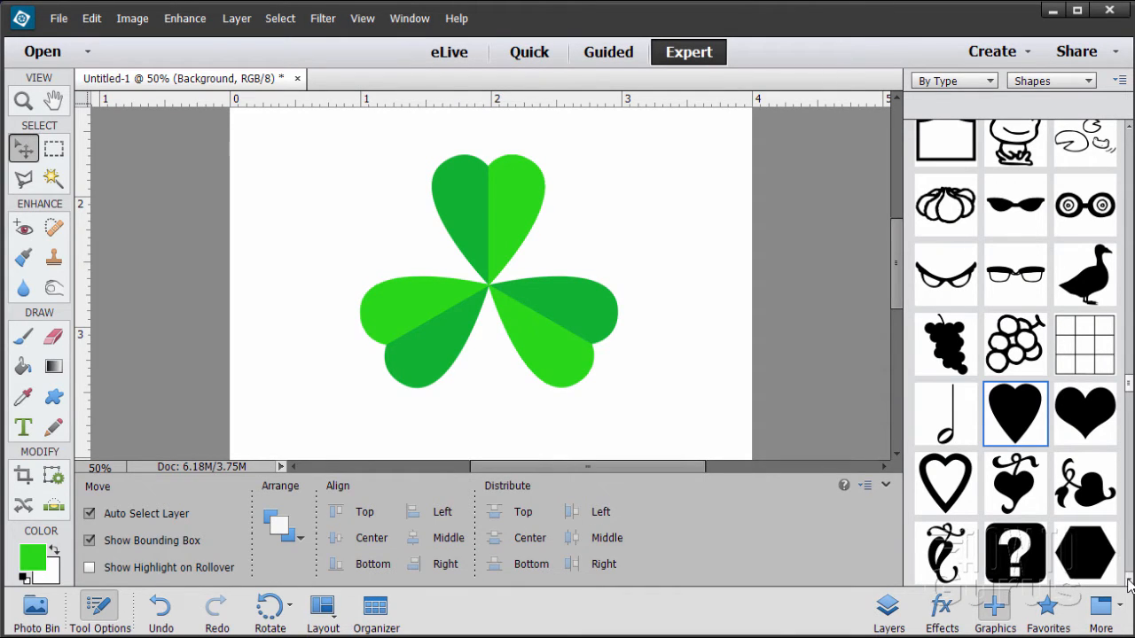
pyautogui.moveTo(1129, 583); pyautogui.dragTo(1129, 584)
pyautogui.click(1083, 486)
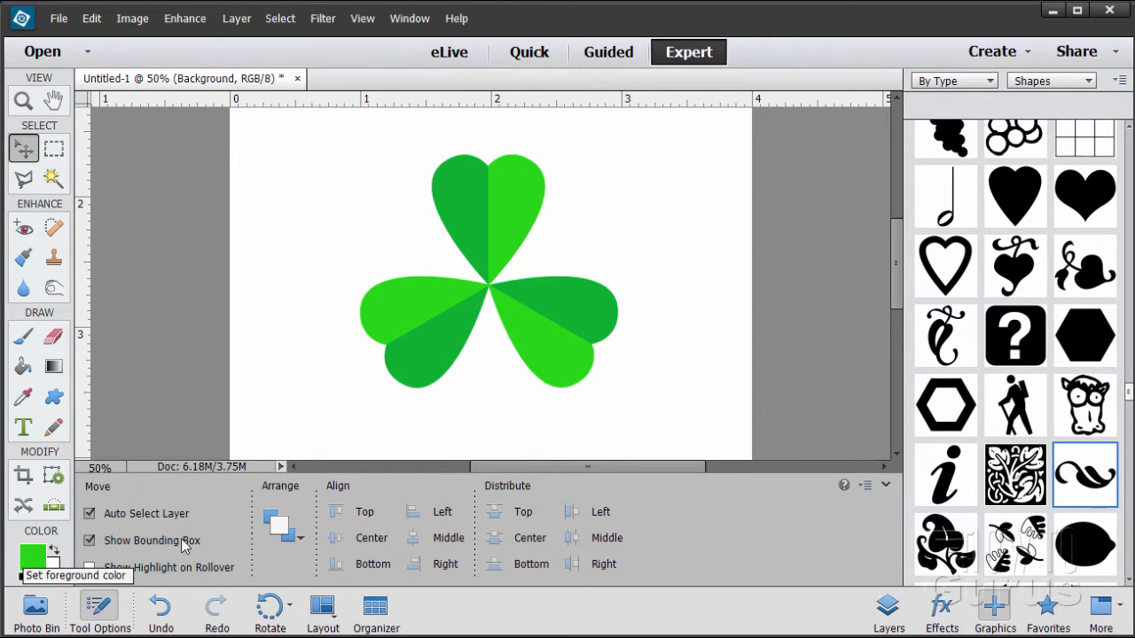
pyautogui.doubleClick(1080, 479)
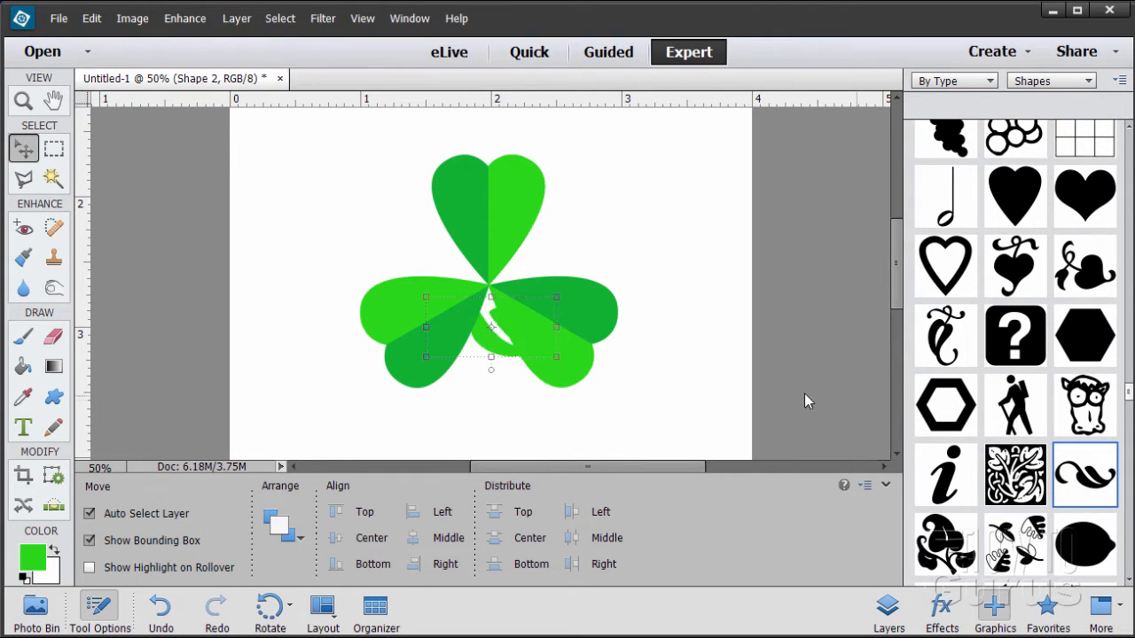
pyautogui.moveTo(499, 348); pyautogui.dragTo(543, 425)
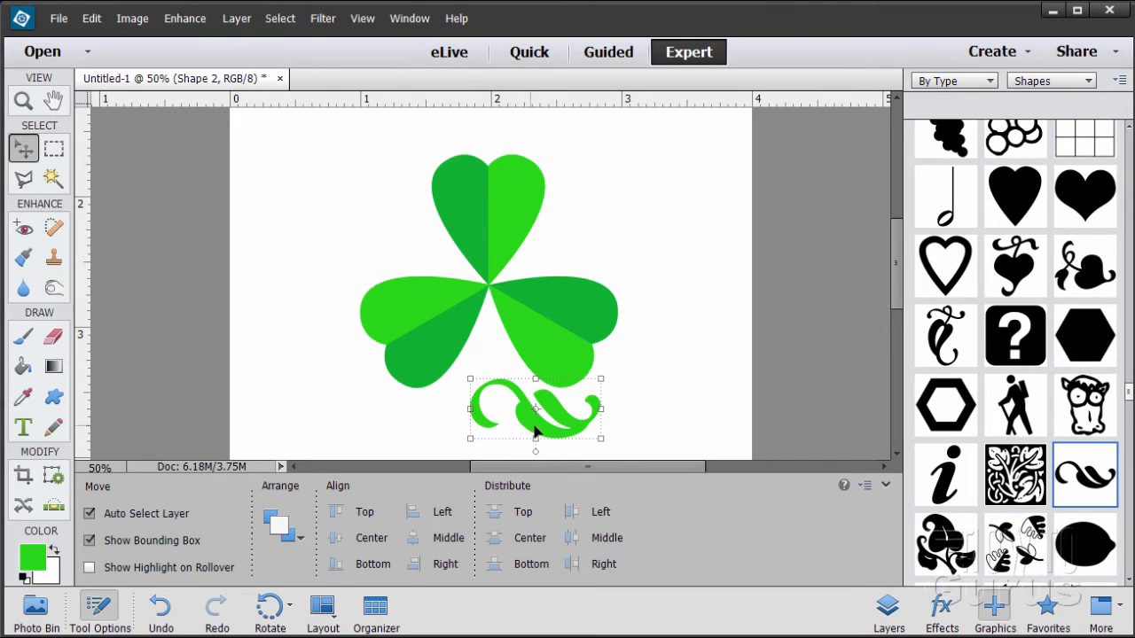
pyautogui.moveTo(545, 432); pyautogui.dragTo(656, 230)
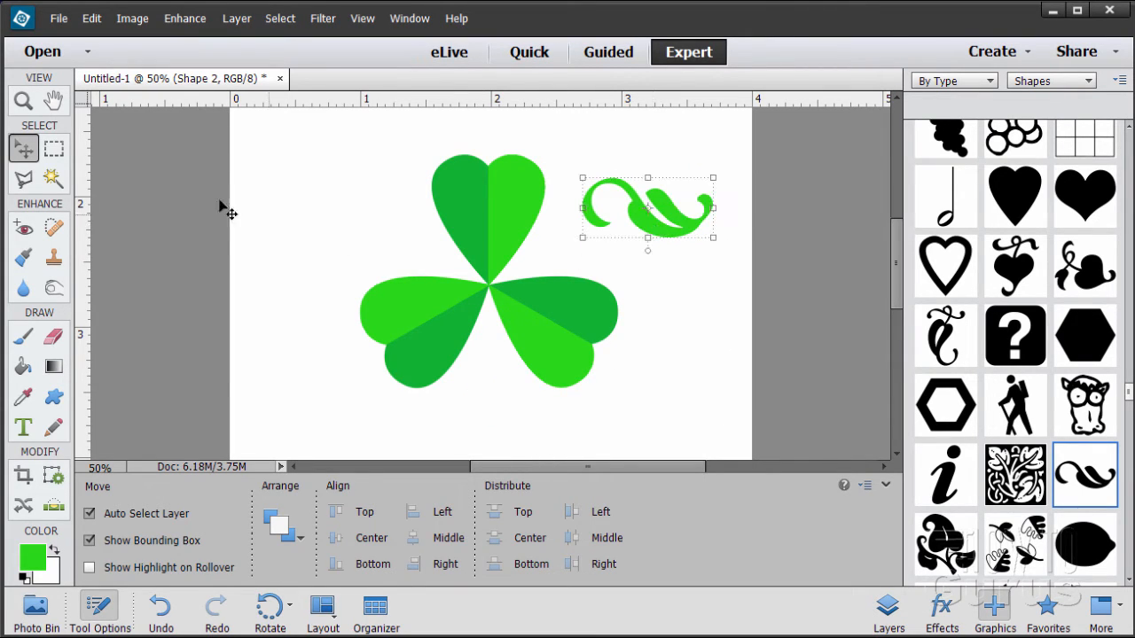
# - Rename the scroll ornament's Shape 2 layer as Stem
pyautogui.click(25, 102)
pyautogui.click(680, 210)
pyautogui.click(704, 205)
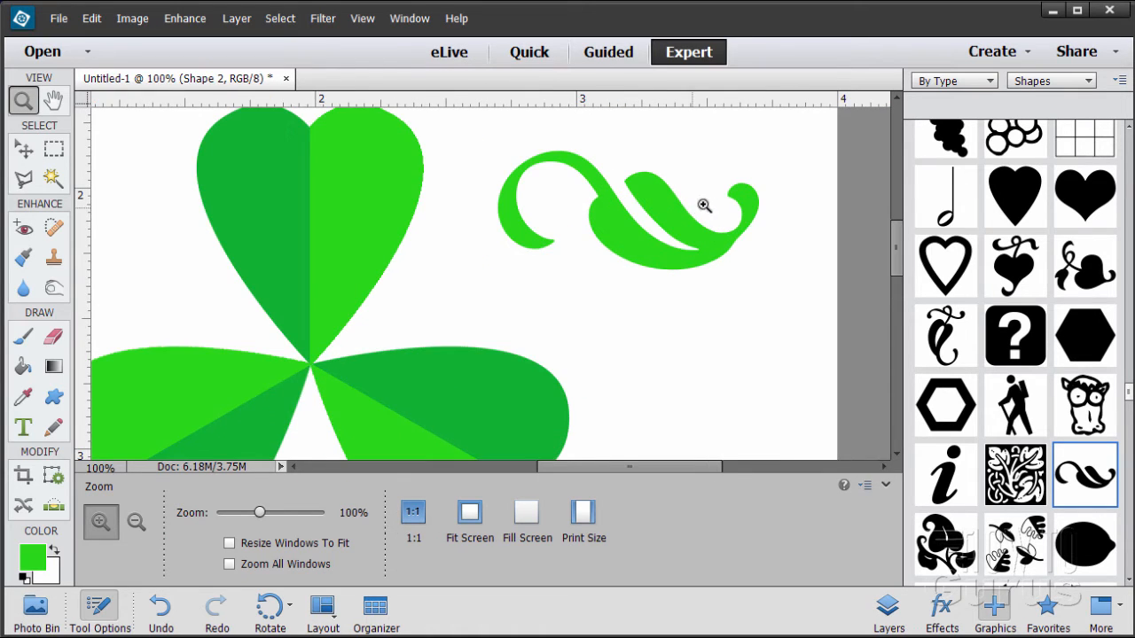
pyautogui.scroll(2, 730, 195)
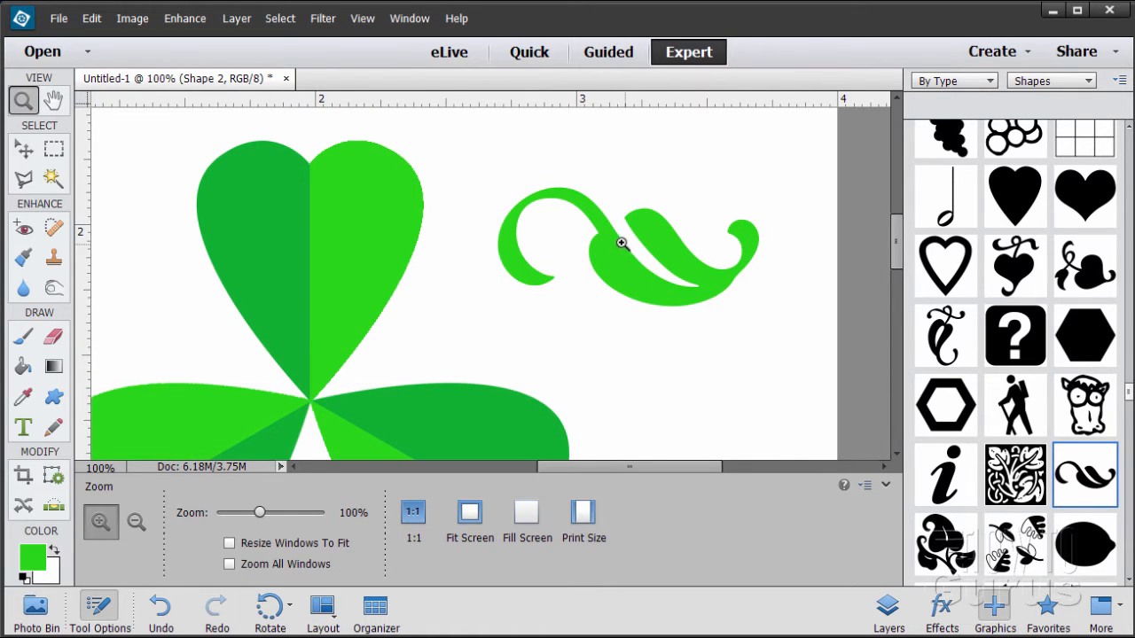
pyautogui.click(895, 609)
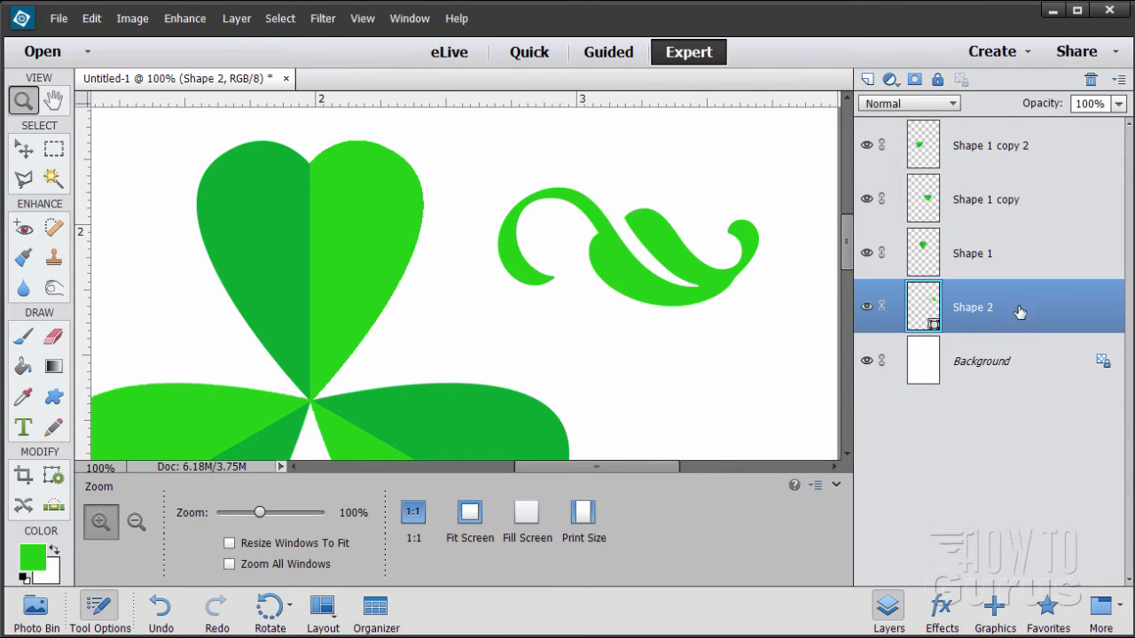
pyautogui.doubleClick(972, 312)
pyautogui.write('Stem')
pyautogui.press('Return')
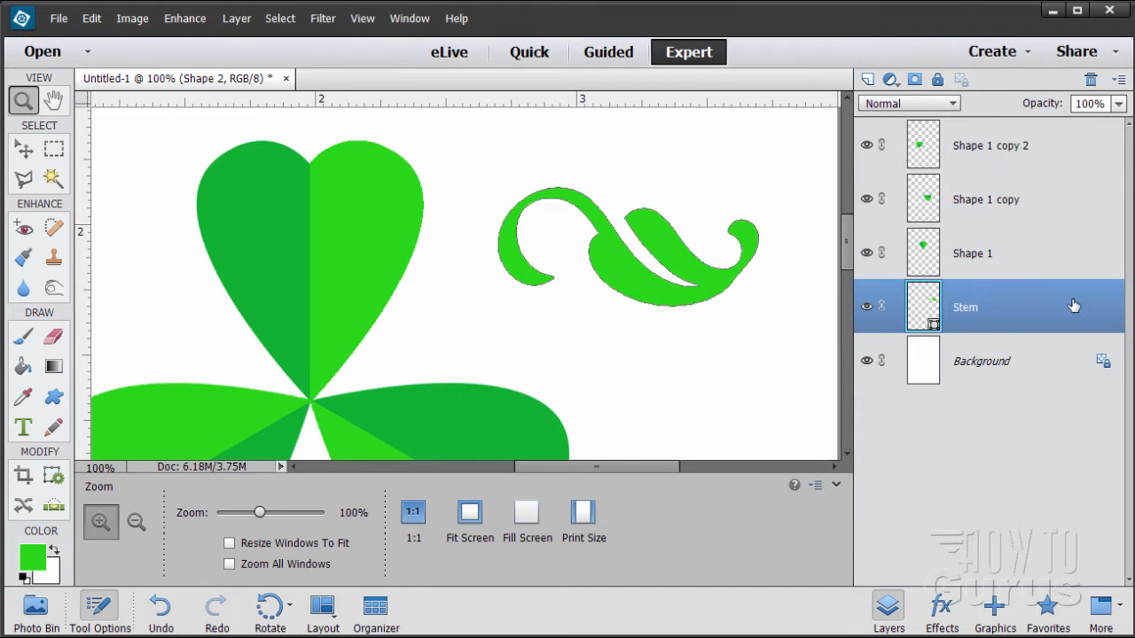
# - Rename the top heart's Shape 1 layer as Leaf 1
pyautogui.doubleClick(976, 253)
pyautogui.write('Le')
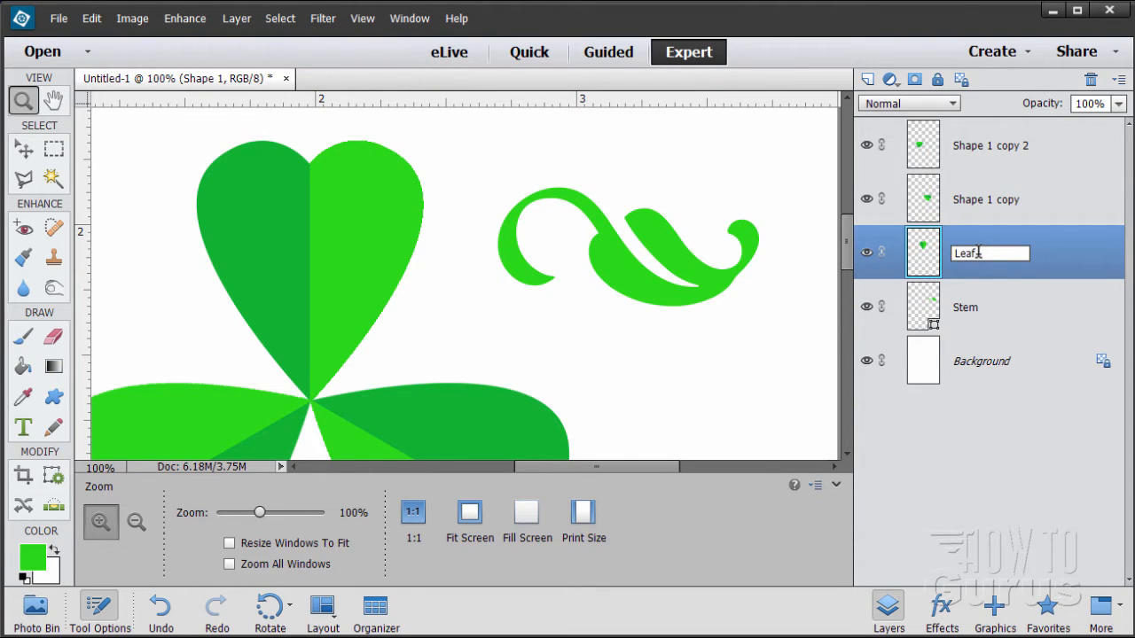
pyautogui.write('af 1')
pyautogui.press('Return')
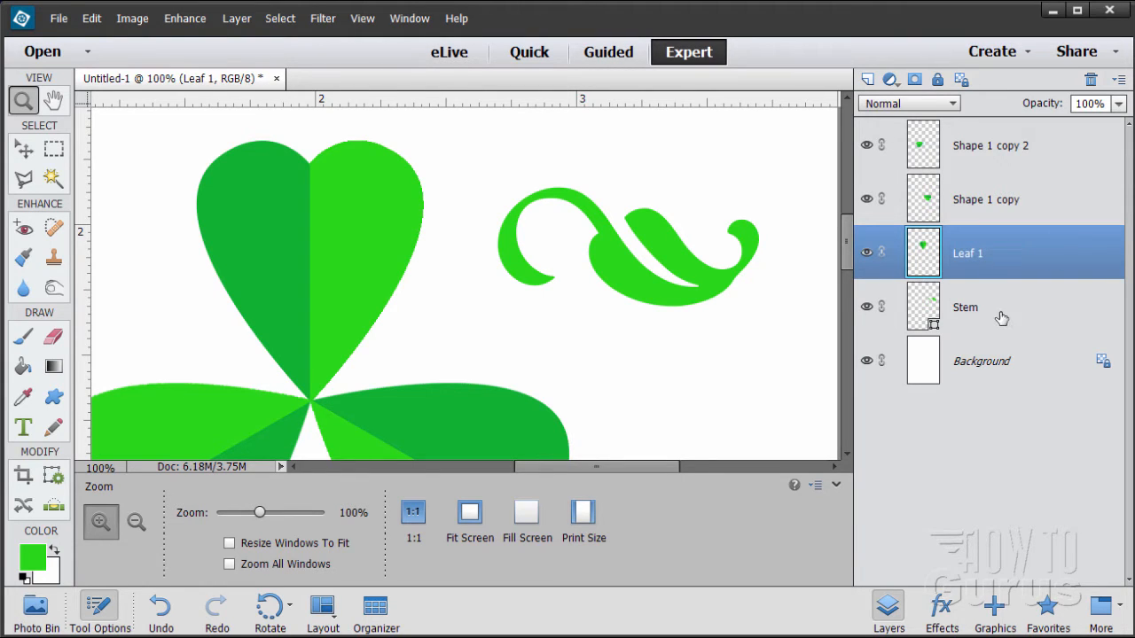
# - Simplify the Stem layer and erase the ornament's leafy right part with a 99 px brush eraser, keeping only the curl
pyautogui.click(990, 316)
pyautogui.rightClick(998, 308)
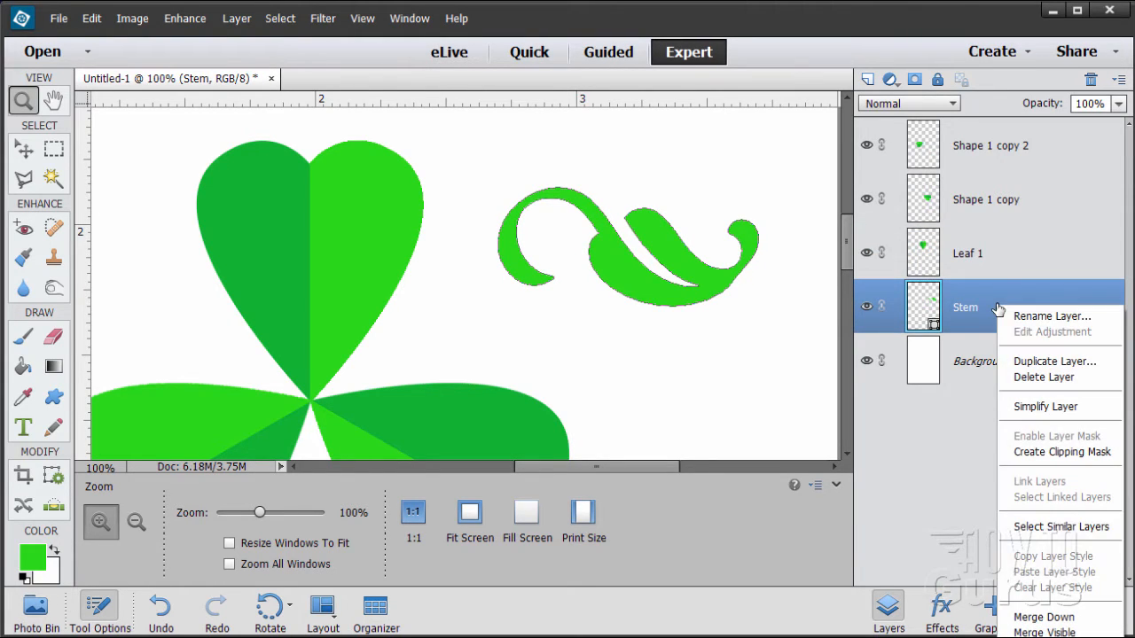
pyautogui.click(1043, 407)
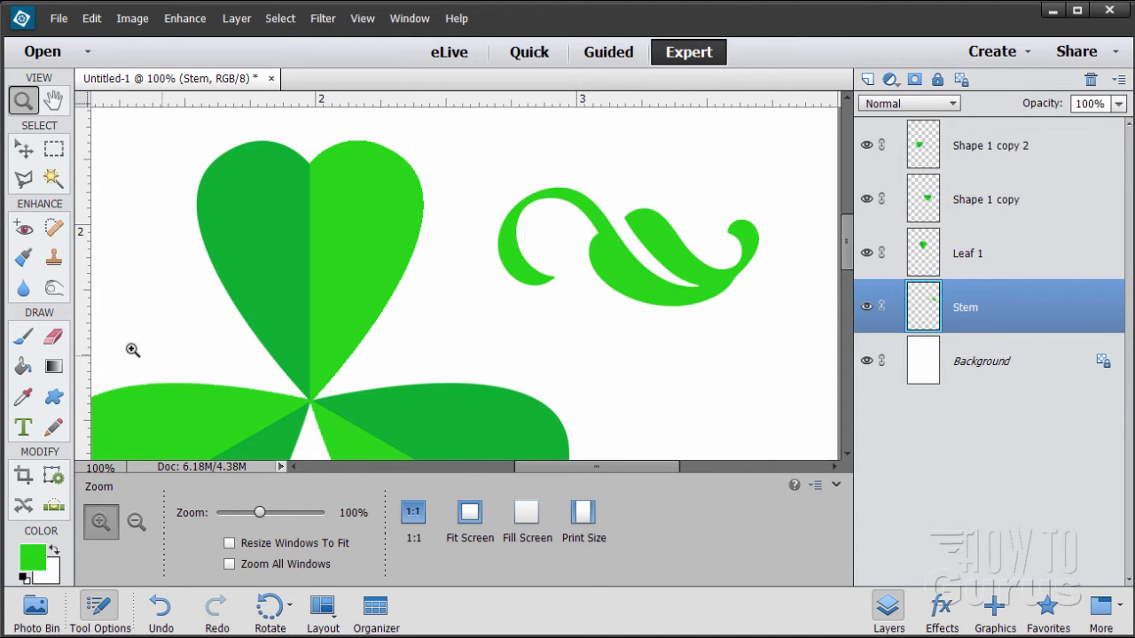
pyautogui.click(53, 338)
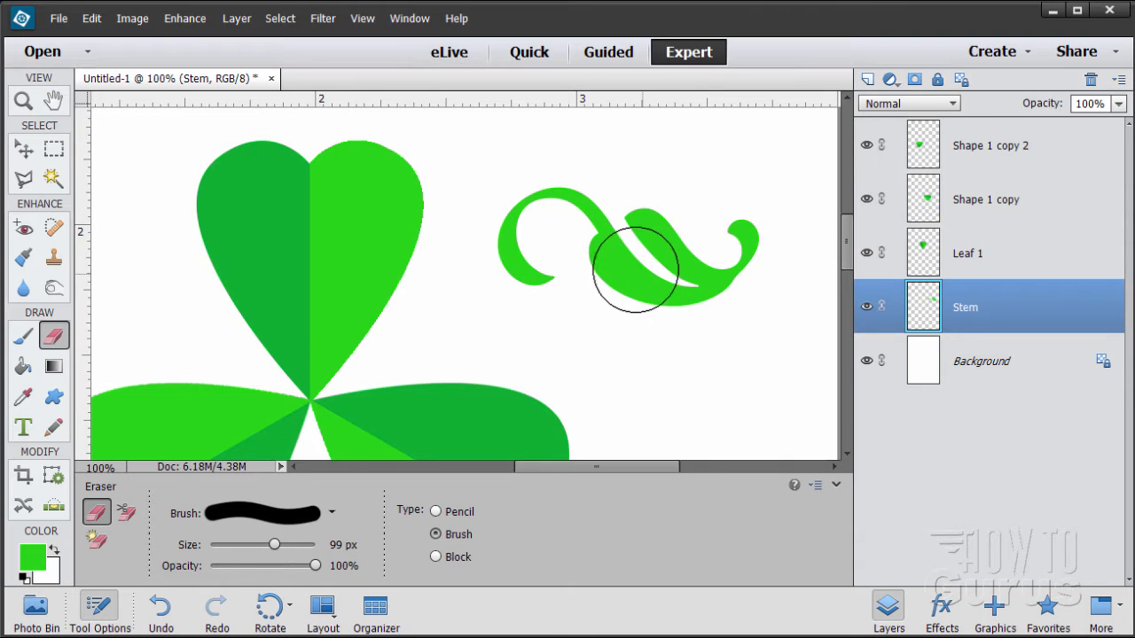
pyautogui.moveTo(629, 266)
pyautogui.mouseDown()
pyautogui.moveTo(672, 275)
pyautogui.moveTo(652, 241)
pyautogui.moveTo(749, 267)
pyautogui.moveTo(741, 276)
pyautogui.moveTo(760, 312)
pyautogui.mouseUp()
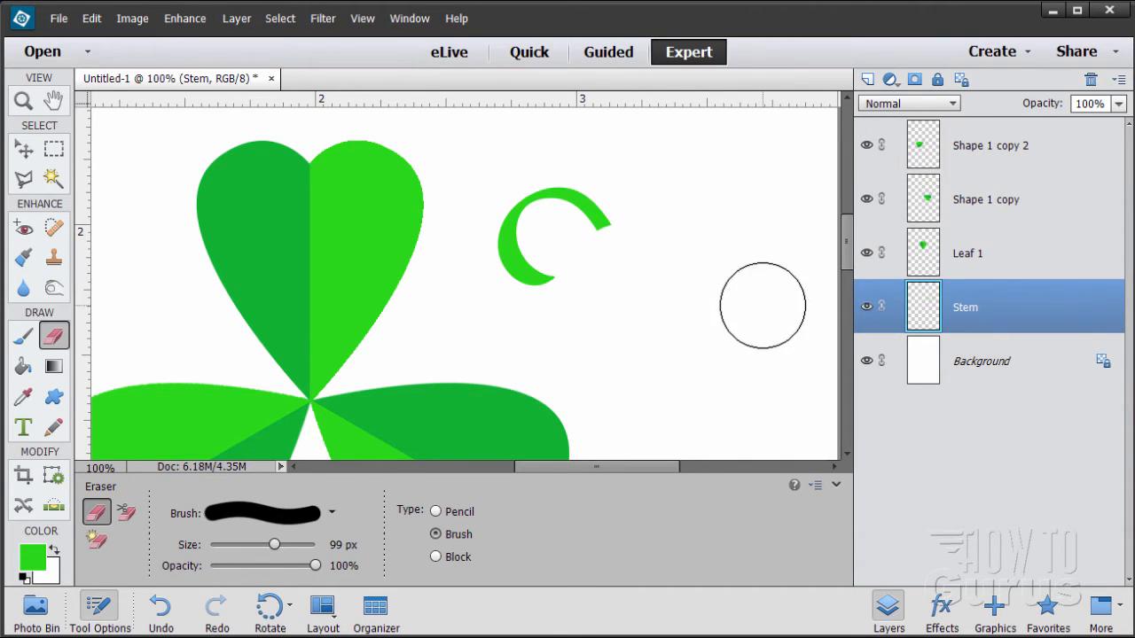
# - Stretch the Stem curl to about 310% width and rotate it about -109 degrees so it stands upright
pyautogui.click(23, 149)
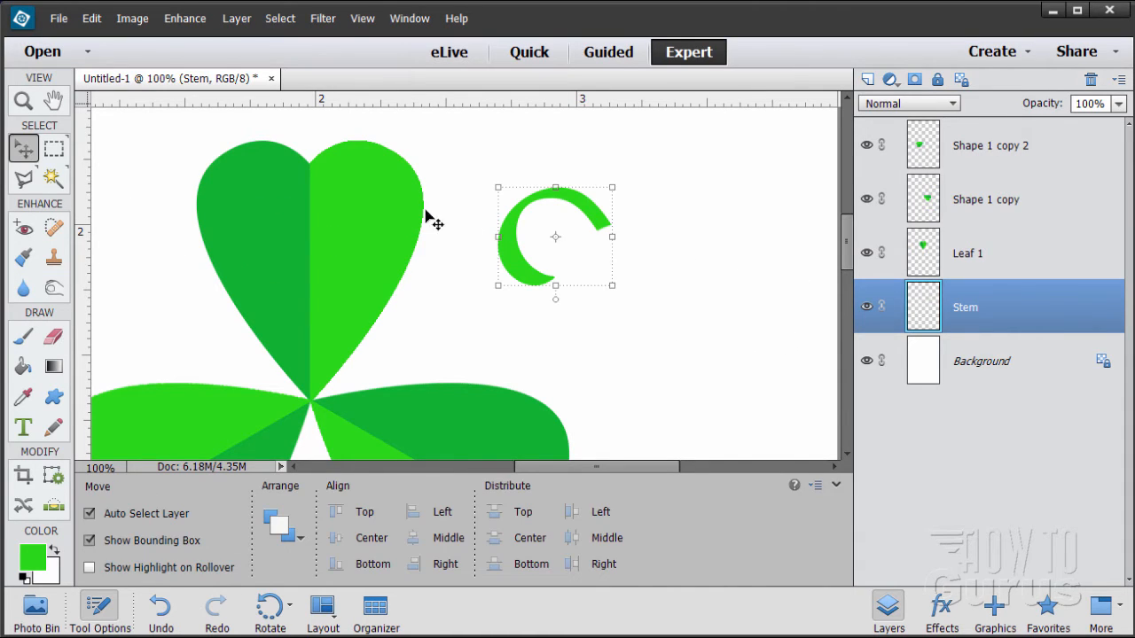
pyautogui.moveTo(616, 236); pyautogui.dragTo(837, 237)
pyautogui.moveTo(496, 238); pyautogui.dragTo(482, 238)
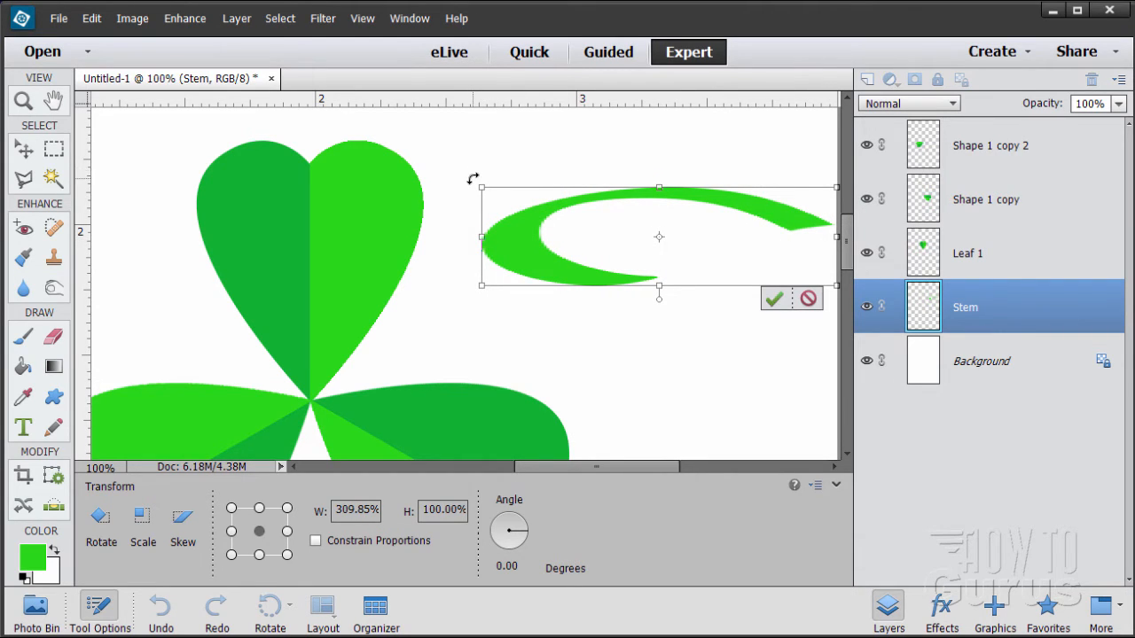
pyautogui.moveTo(472, 178); pyautogui.dragTo(665, 379)
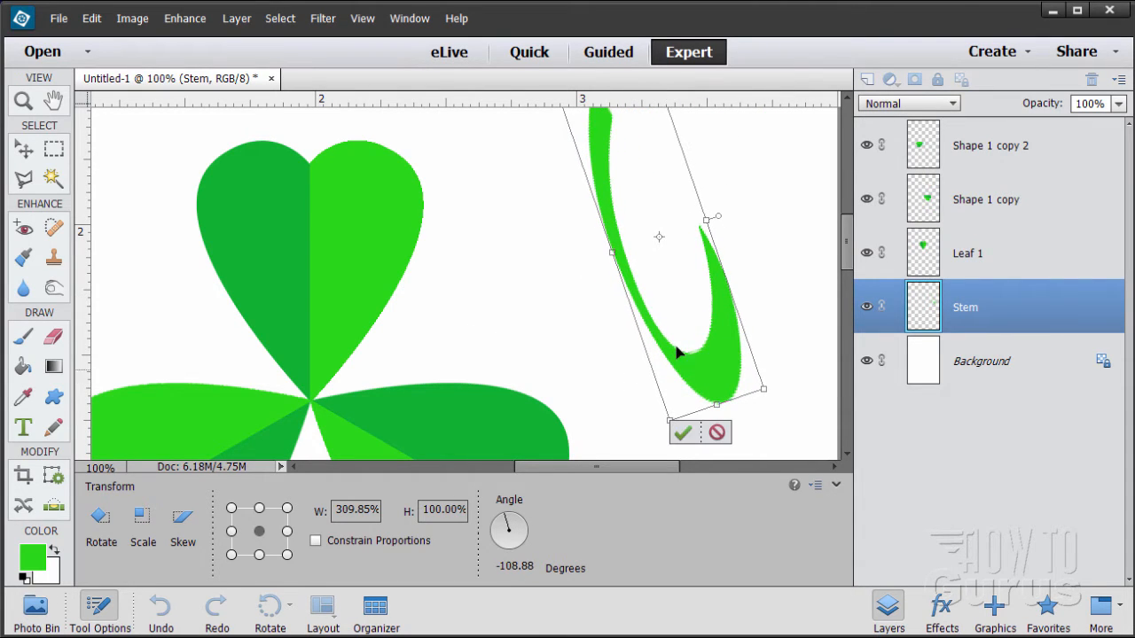
pyautogui.moveTo(628, 281); pyautogui.dragTo(628, 322)
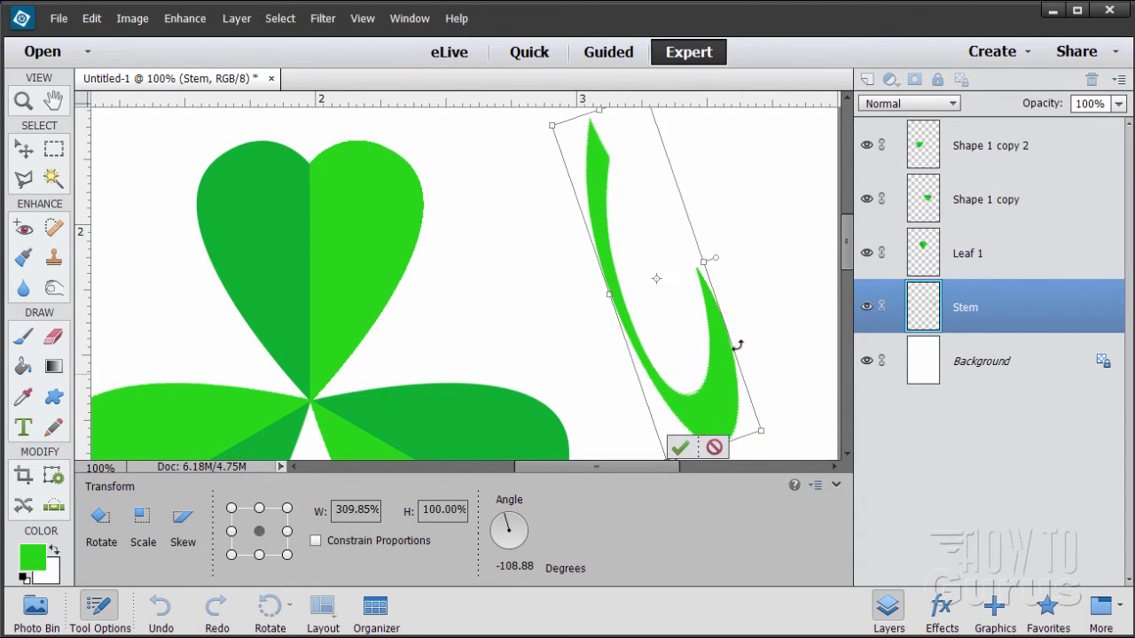
pyautogui.click(679, 448)
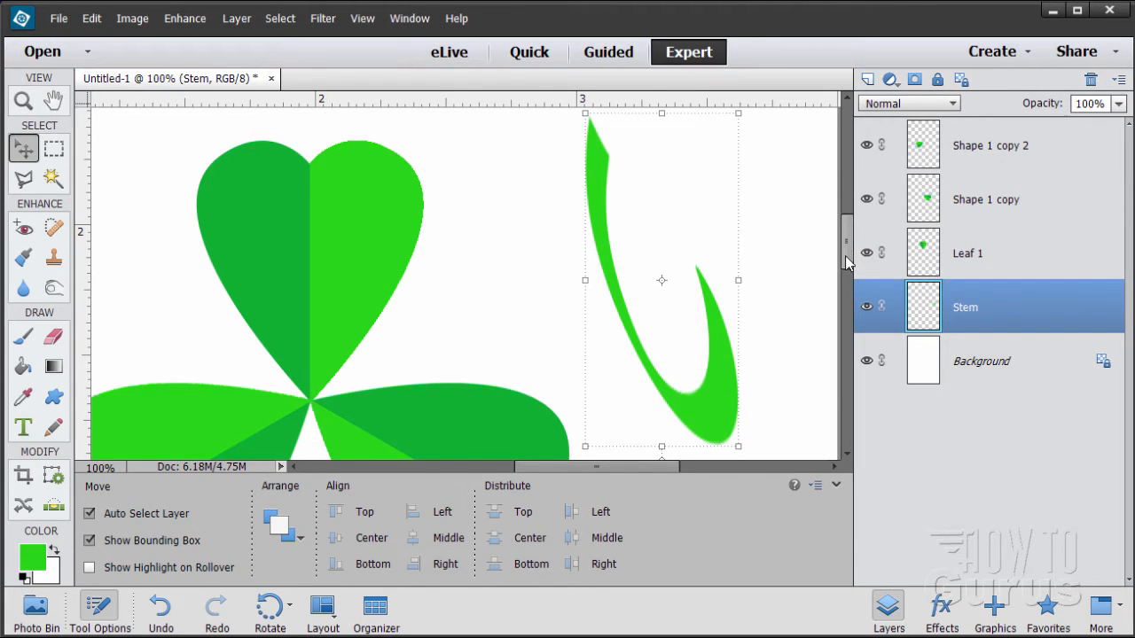
# - Move the Stem curl so its thin upper end sits under the point where the three hearts meet
pyautogui.moveTo(848, 240); pyautogui.dragTo(848, 303)
pyautogui.scroll(4, 847, 303)
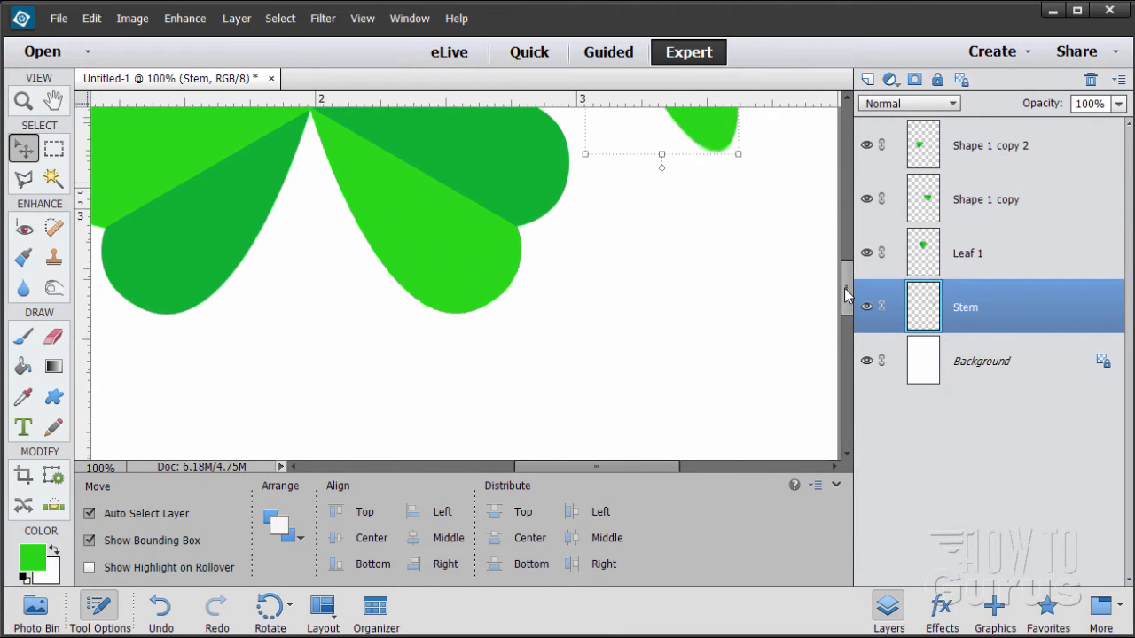
pyautogui.moveTo(713, 205); pyautogui.dragTo(314, 247)
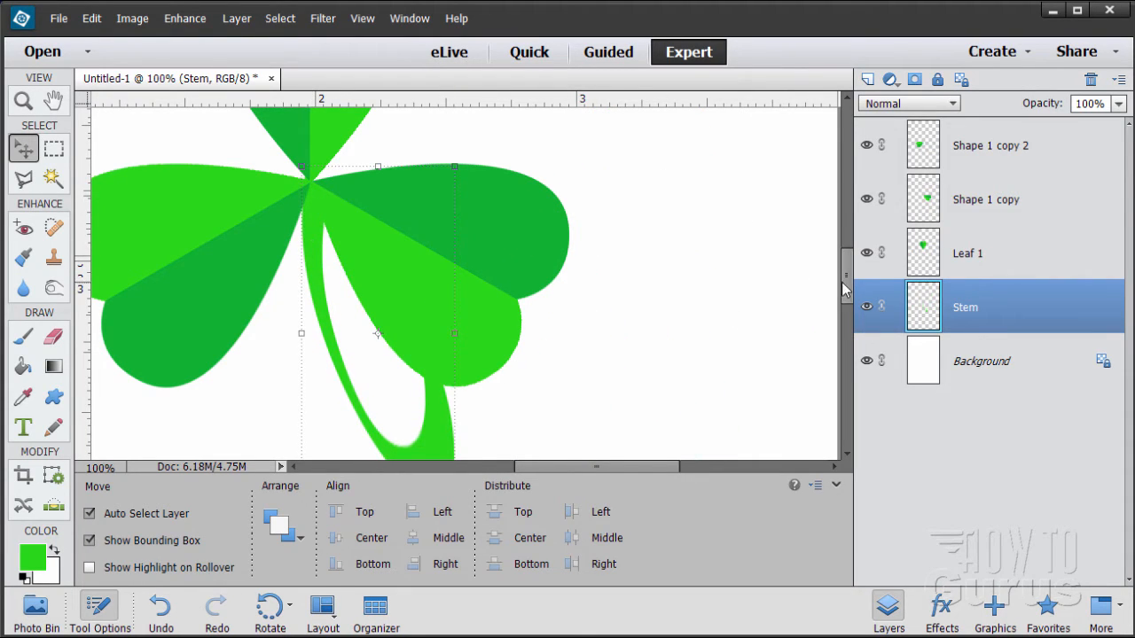
pyautogui.scroll(-2, 845, 301)
pyautogui.scroll(-1, 845, 306)
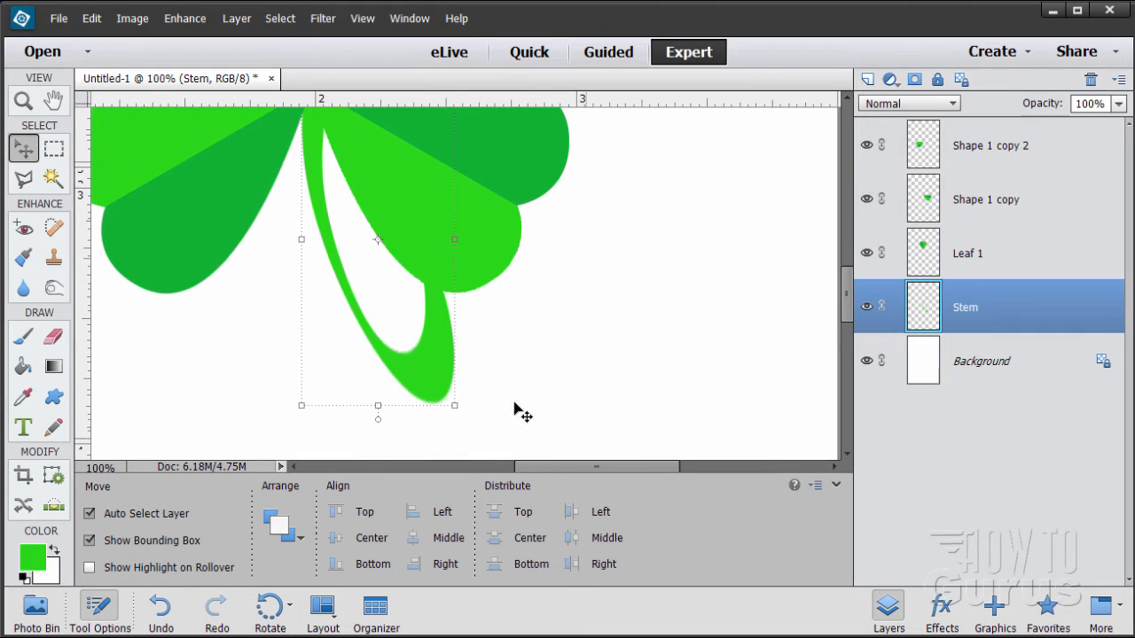
# - Rotate the stem about 6.5 degrees and nudge it so it hangs straighter from the junction of the hearts
pyautogui.click(457, 414)
pyautogui.moveTo(457, 414); pyautogui.dragTo(440, 423)
pyautogui.moveTo(370, 350); pyautogui.dragTo(356, 358)
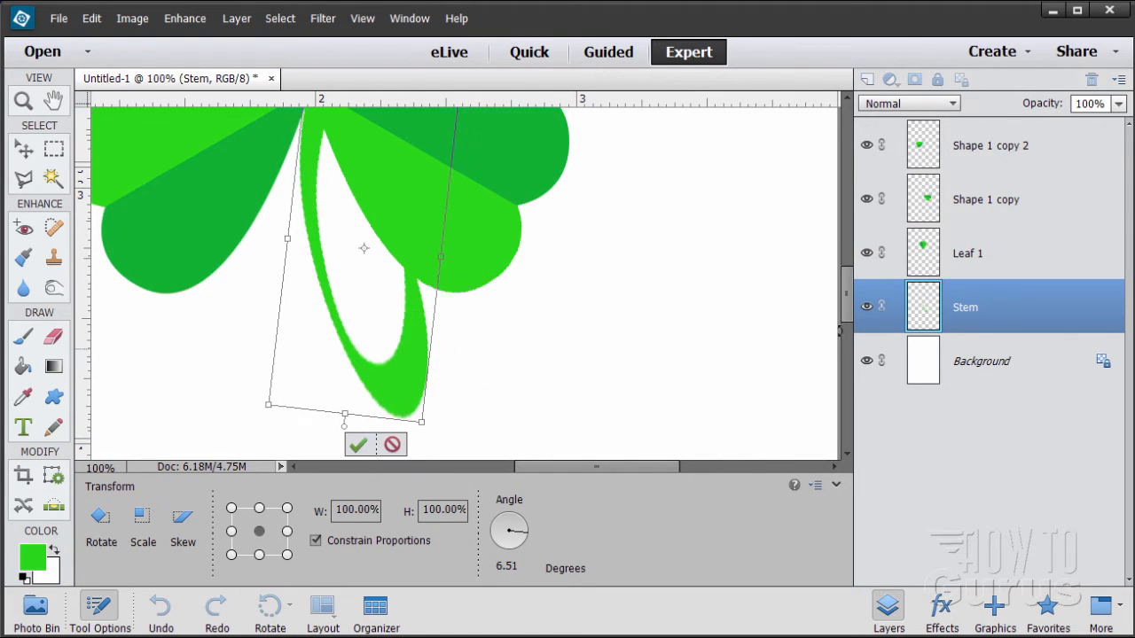
pyautogui.scroll(2, 843, 297)
pyautogui.scroll(1, 843, 297)
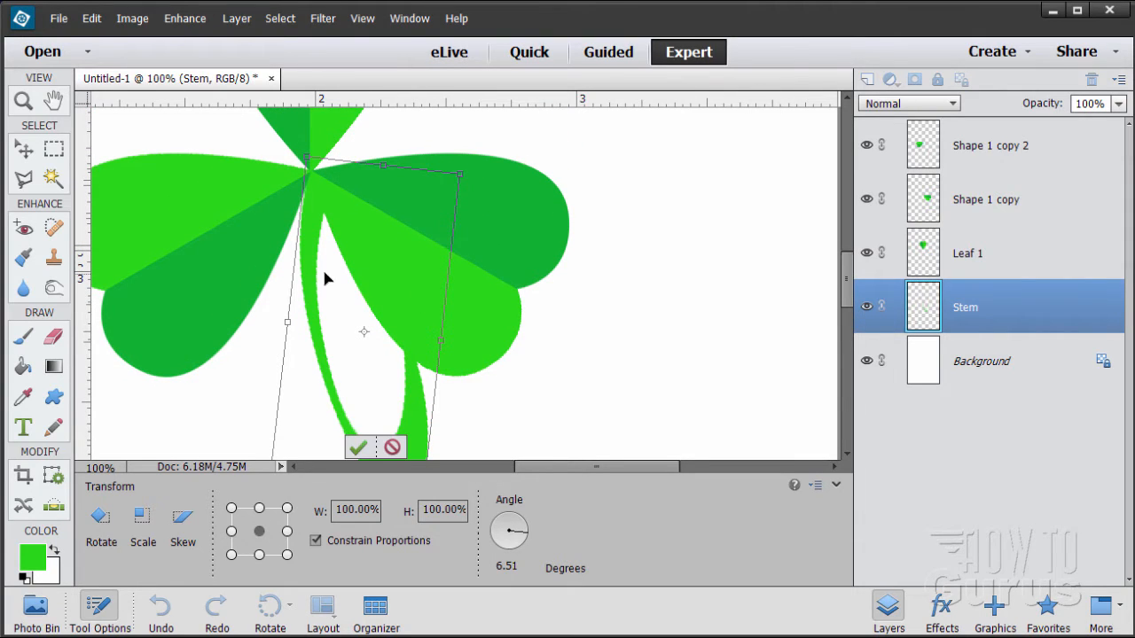
pyautogui.moveTo(317, 265)
pyautogui.mouseDown()
pyautogui.moveTo(314, 256)
pyautogui.moveTo(319, 275)
pyautogui.mouseUp()
pyautogui.click(359, 448)
# - Delete the stem's upturned right part using a circular elliptical marquee selection with a 1:1 fixed ratio, and deselect
pyautogui.moveTo(841, 286); pyautogui.dragTo(846, 300)
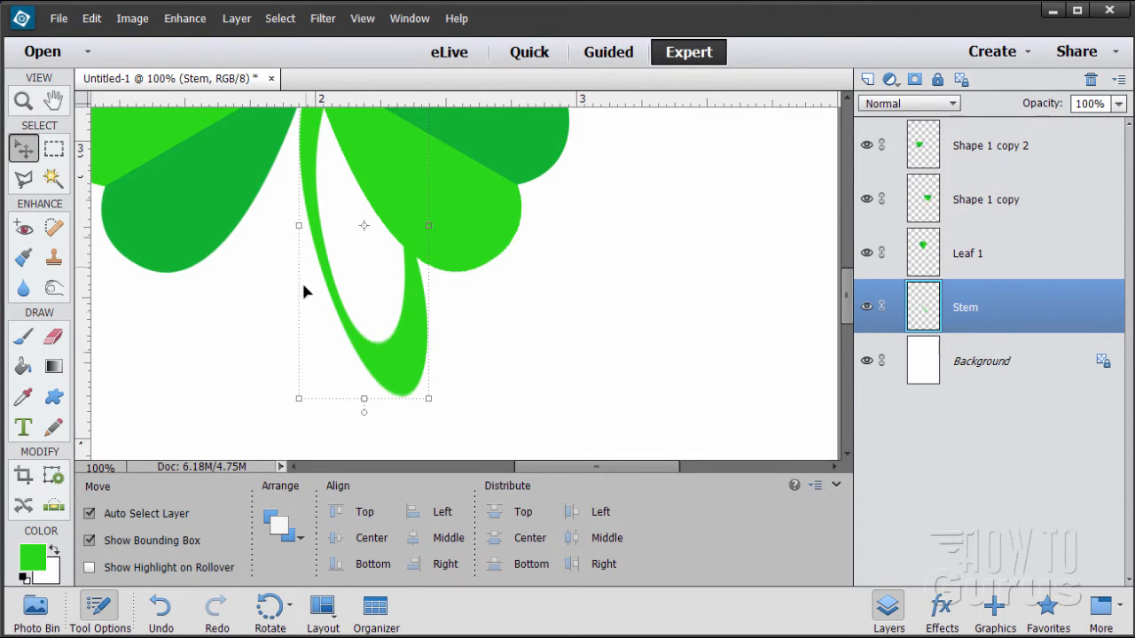
pyautogui.click(54, 151)
pyautogui.click(125, 514)
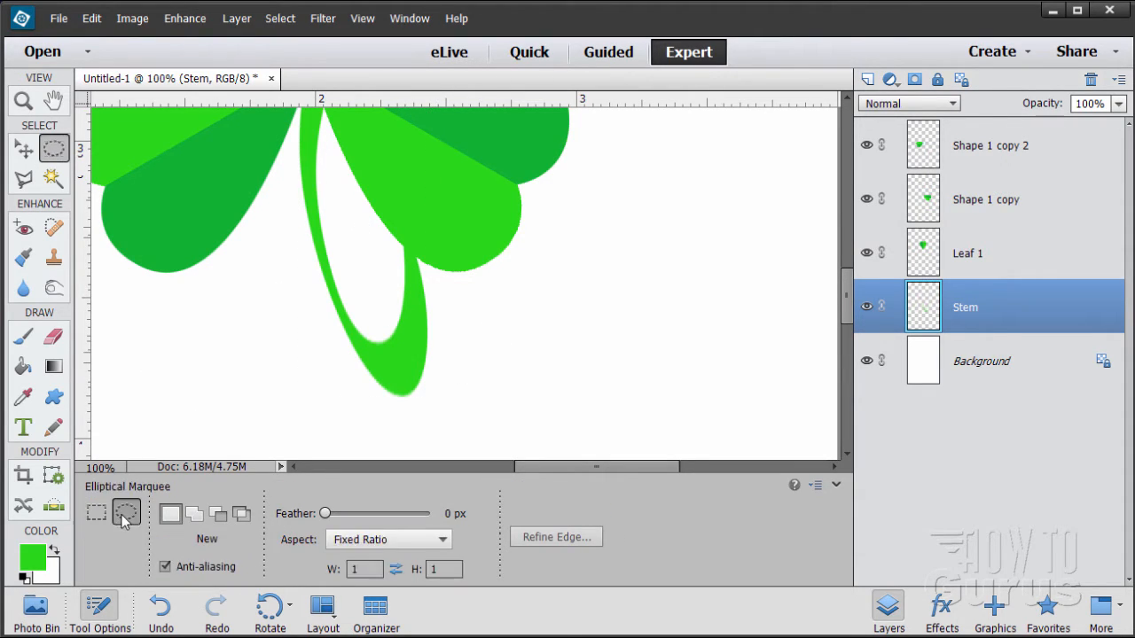
pyautogui.moveTo(497, 217); pyautogui.dragTo(368, 353)
pyautogui.moveTo(462, 298); pyautogui.dragTo(482, 326)
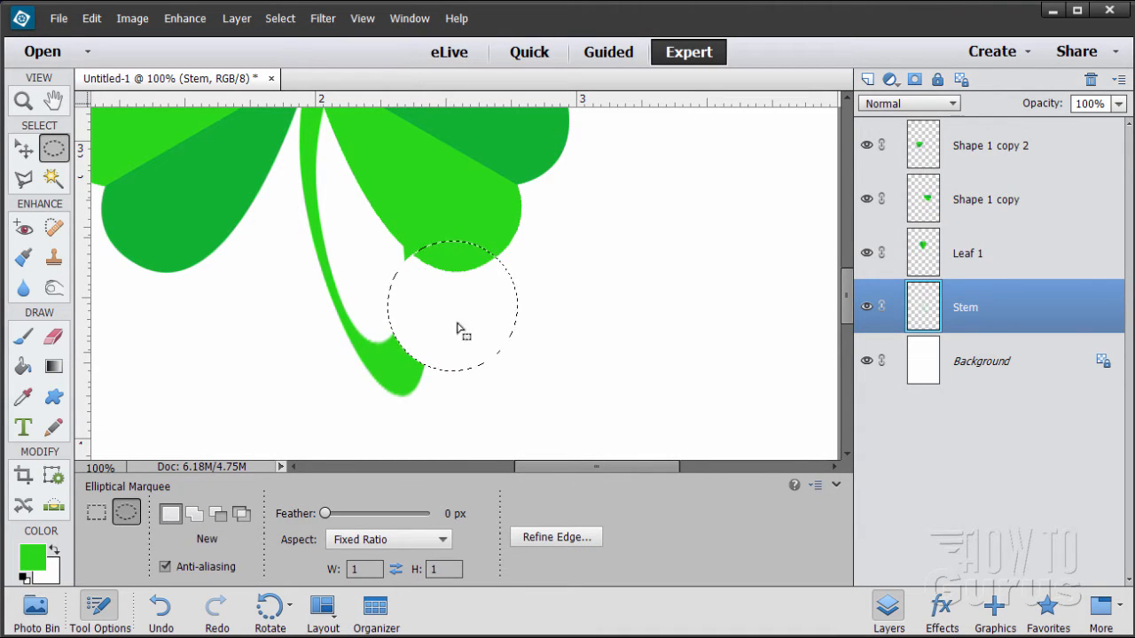
pyautogui.moveTo(473, 342); pyautogui.dragTo(446, 300)
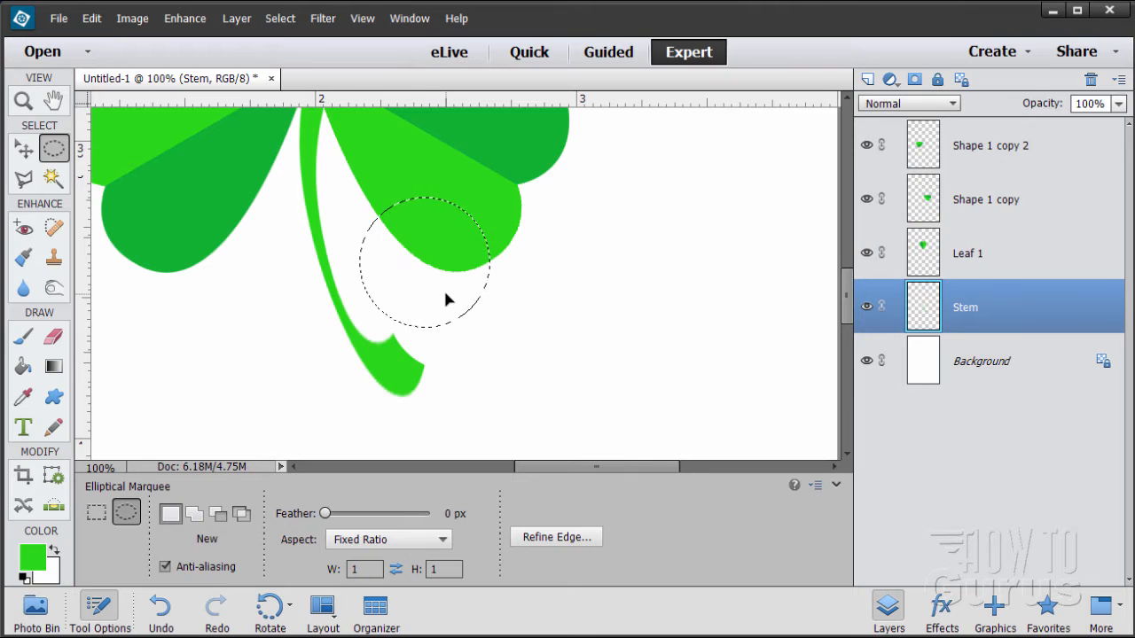
pyautogui.click(289, 19)
pyautogui.click(306, 54)
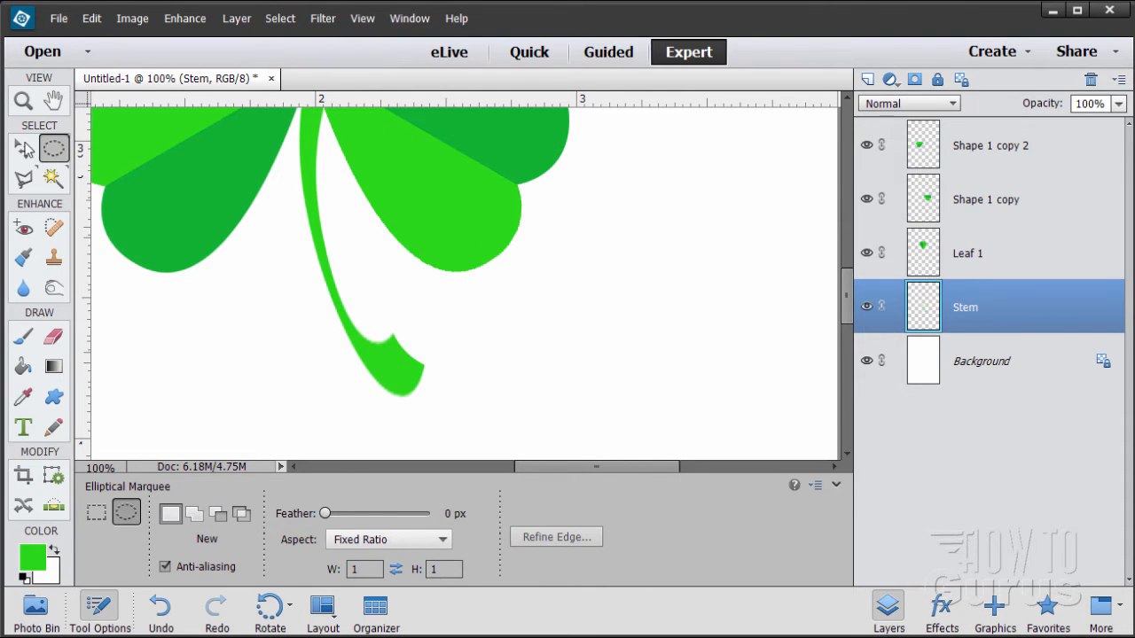
# - Hide the Background layer so only the shamrock's layers are visible
pyautogui.press('z')
pyautogui.keyDown('alt'); pyautogui.click(335, 344); pyautogui.keyUp('alt')
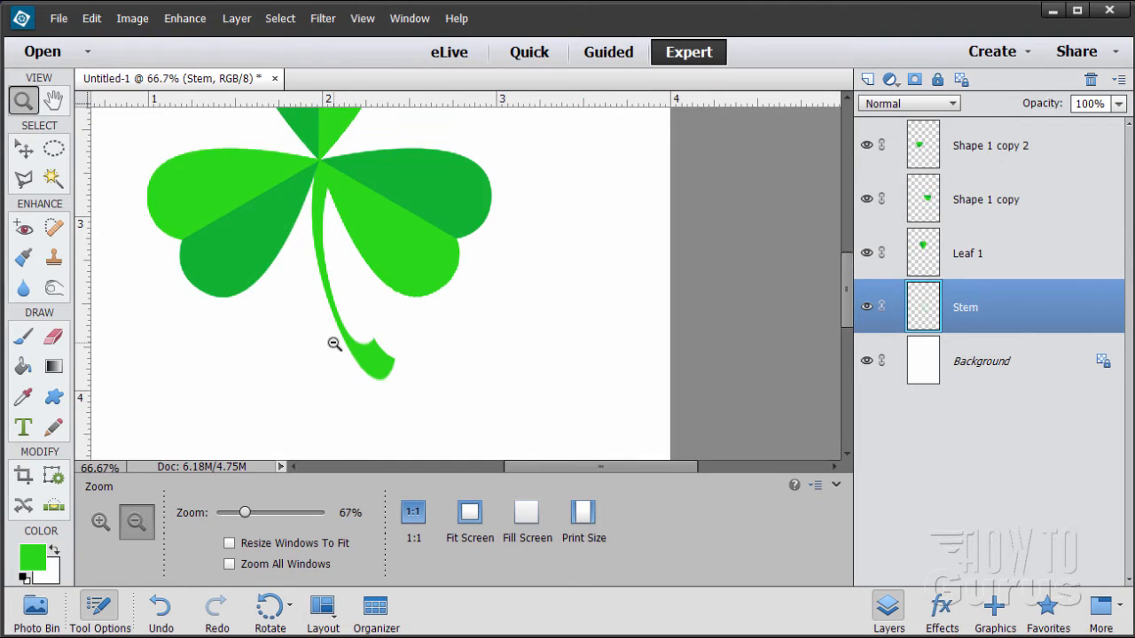
pyautogui.keyDown('alt'); pyautogui.click(334, 344); pyautogui.keyUp('alt')
pyautogui.keyDown('alt'); pyautogui.click(286, 275); pyautogui.keyUp('alt')
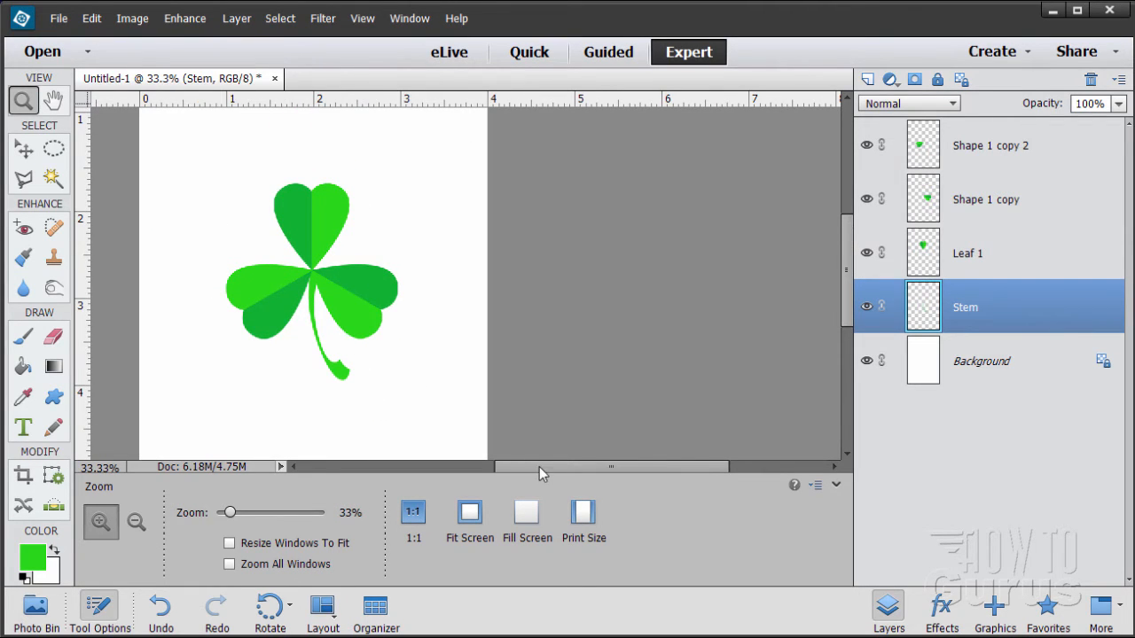
pyautogui.moveTo(539, 466); pyautogui.dragTo(514, 471)
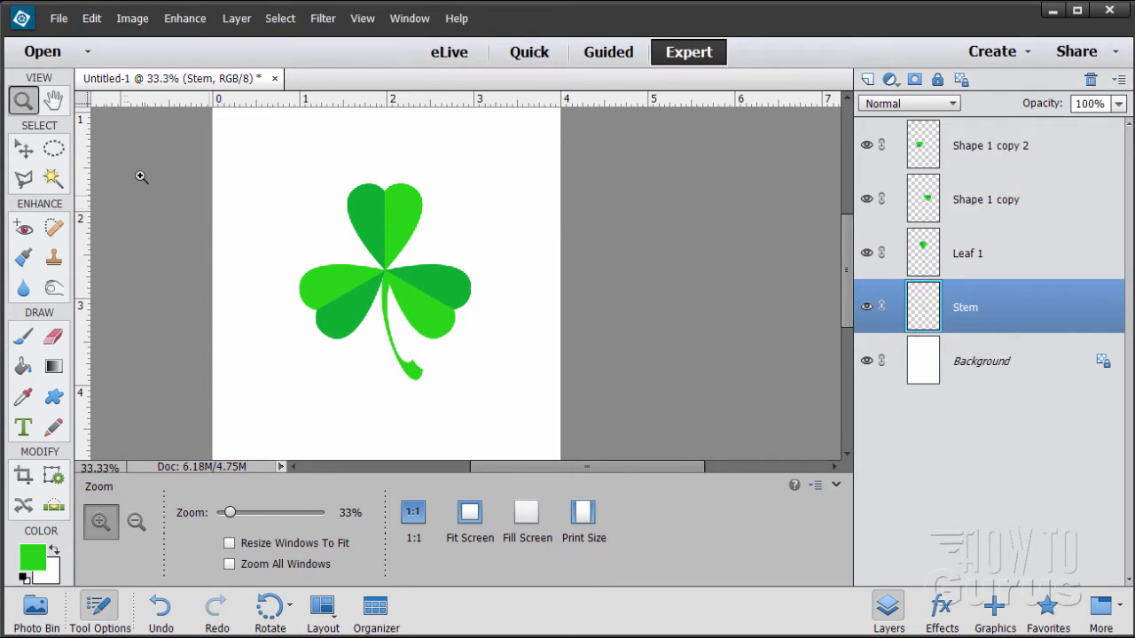
pyautogui.click(26, 150)
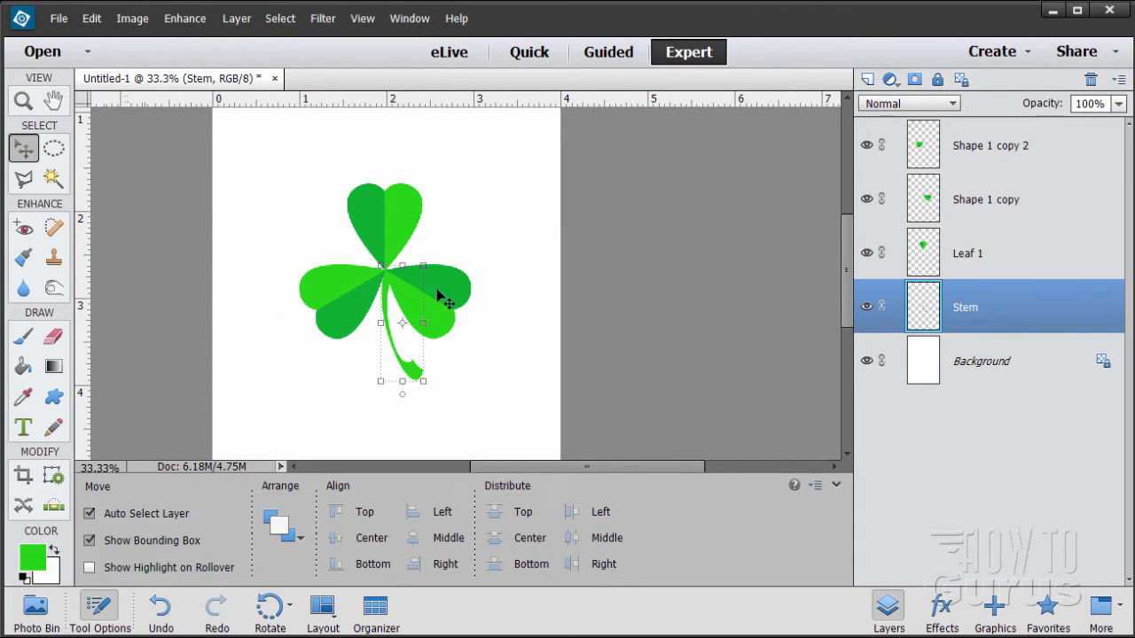
pyautogui.click(501, 338)
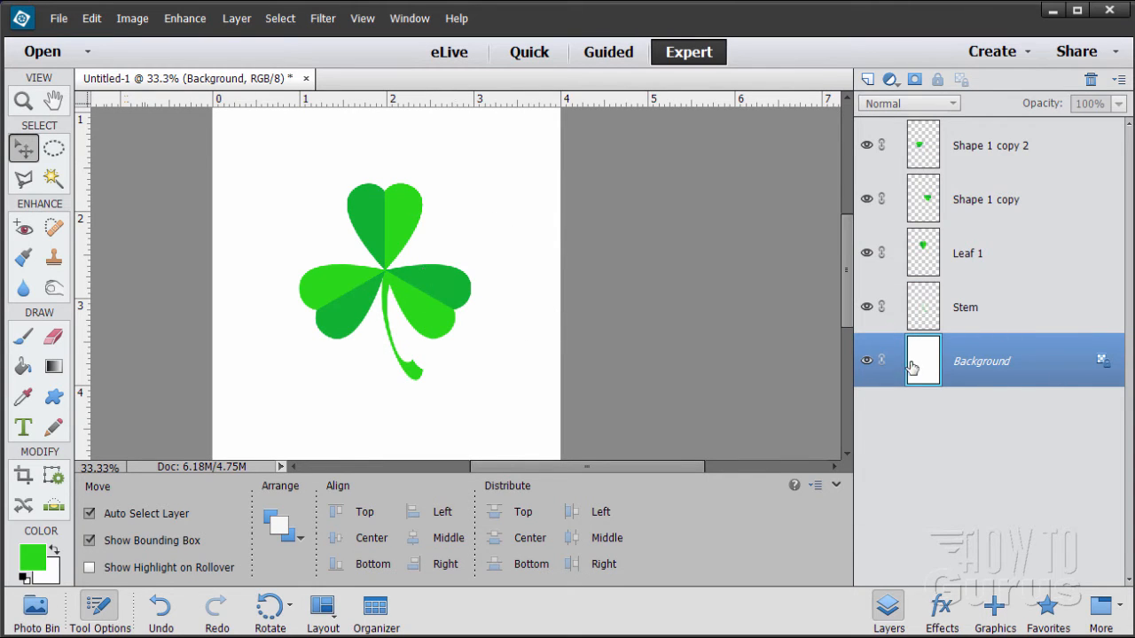
pyautogui.click(866, 363)
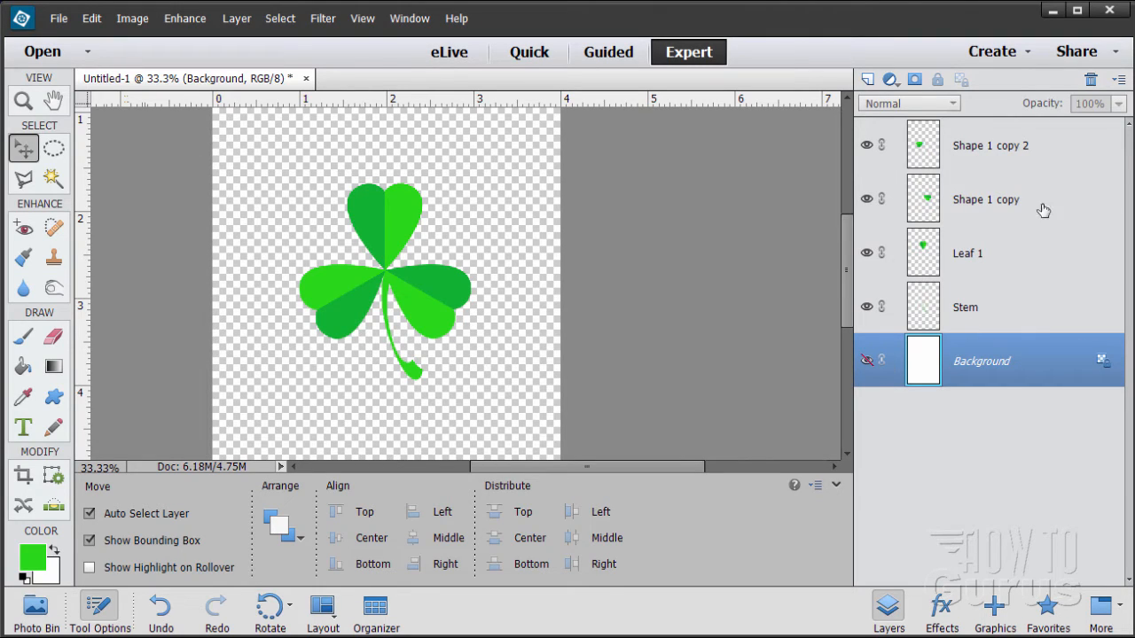
# - Stamp all visible shamrock layers into a new merged layer above Shape 1 copy 2
pyautogui.click(973, 148)
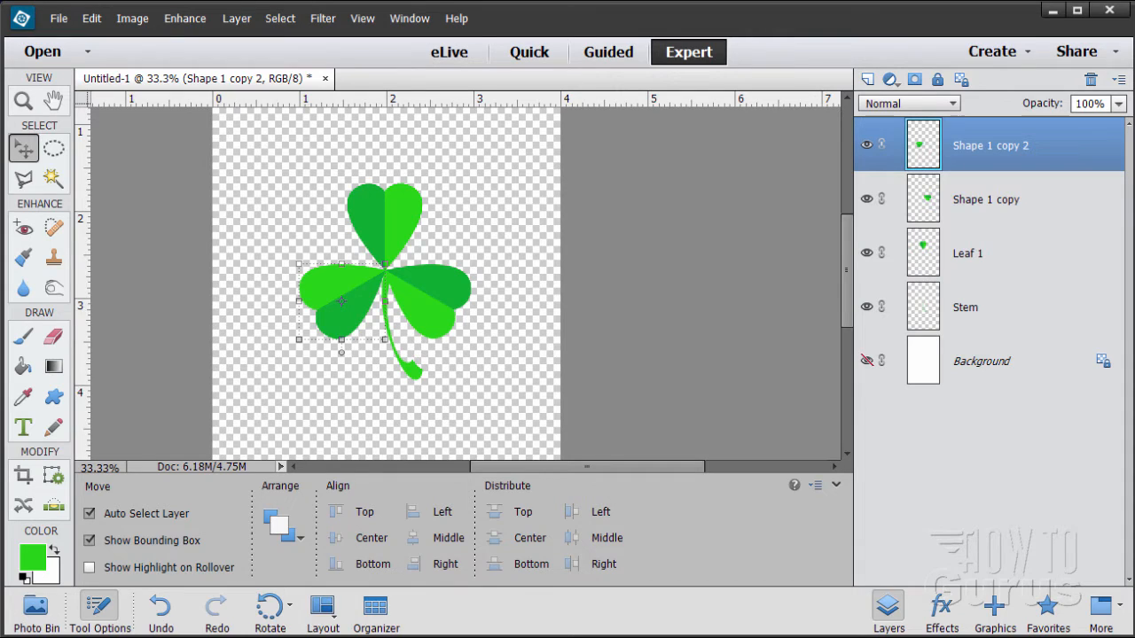
pyautogui.click(470, 626)
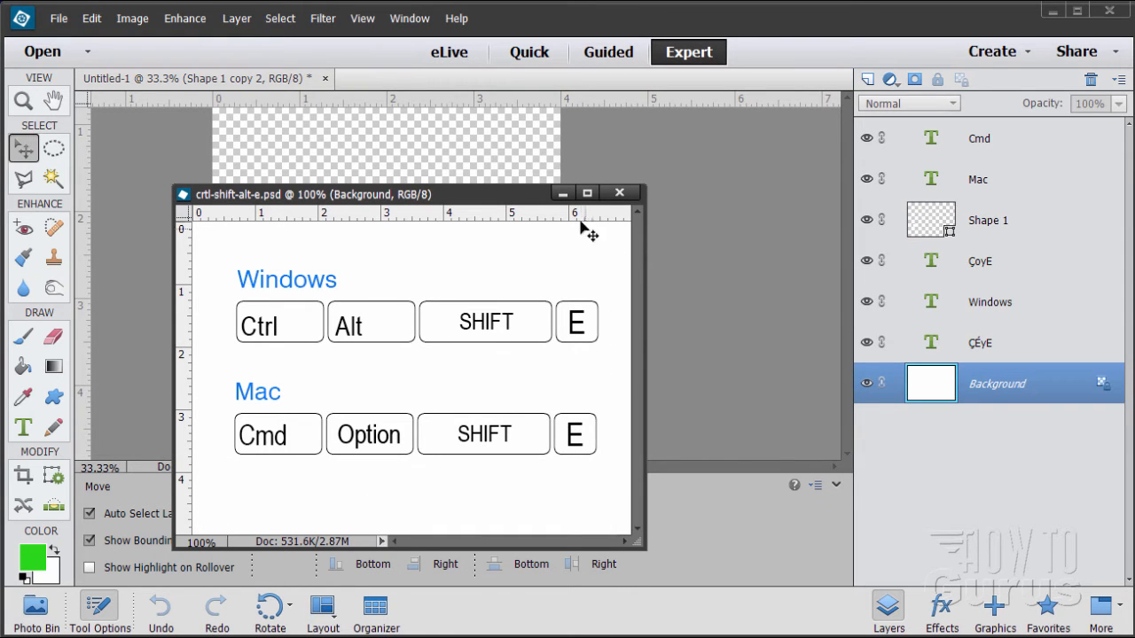
pyautogui.click(562, 193)
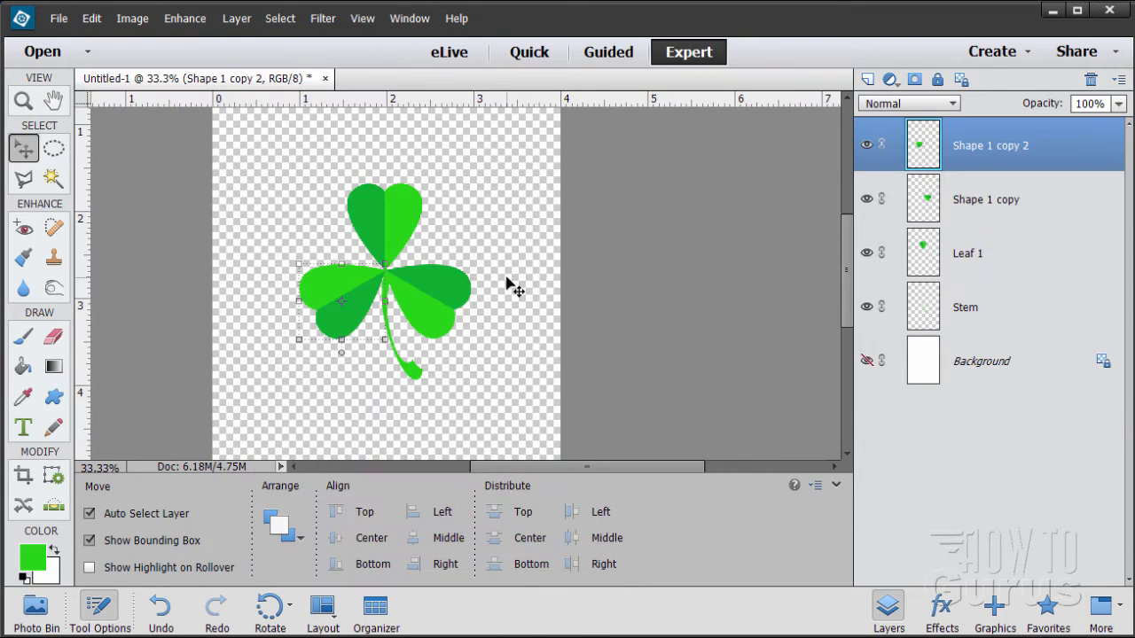
pyautogui.hotkey('ctrl', 'shift', 'alt', 'e')
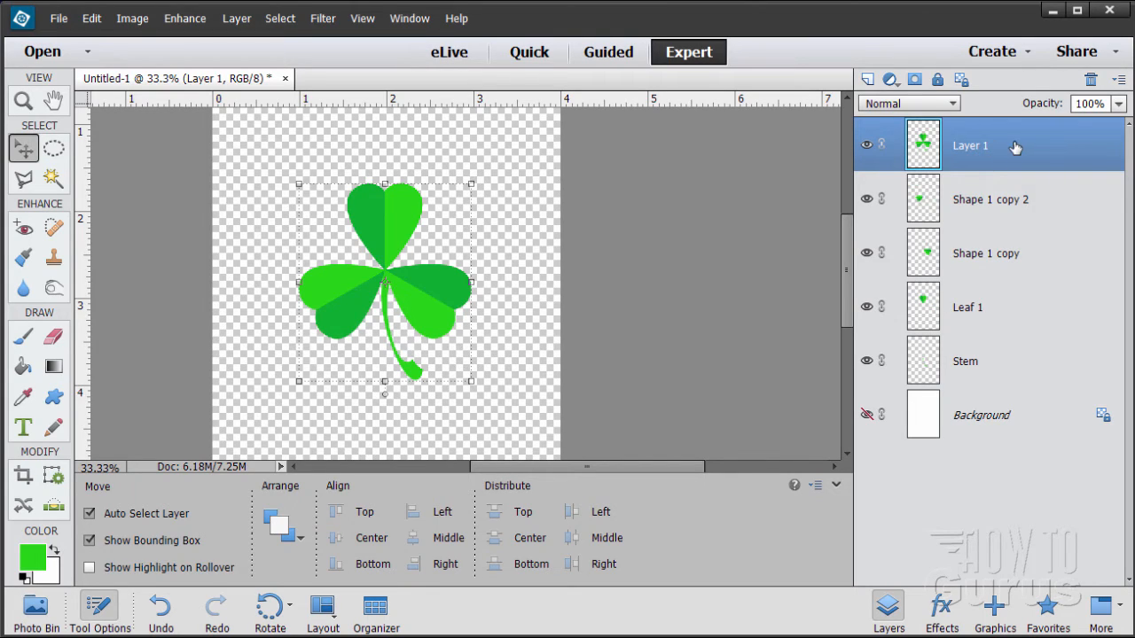
# - Hide the Shape 1 copy 2, Shape 1 copy, Leaf 1 and Stem layers and show the Background layer again
pyautogui.click(867, 200)
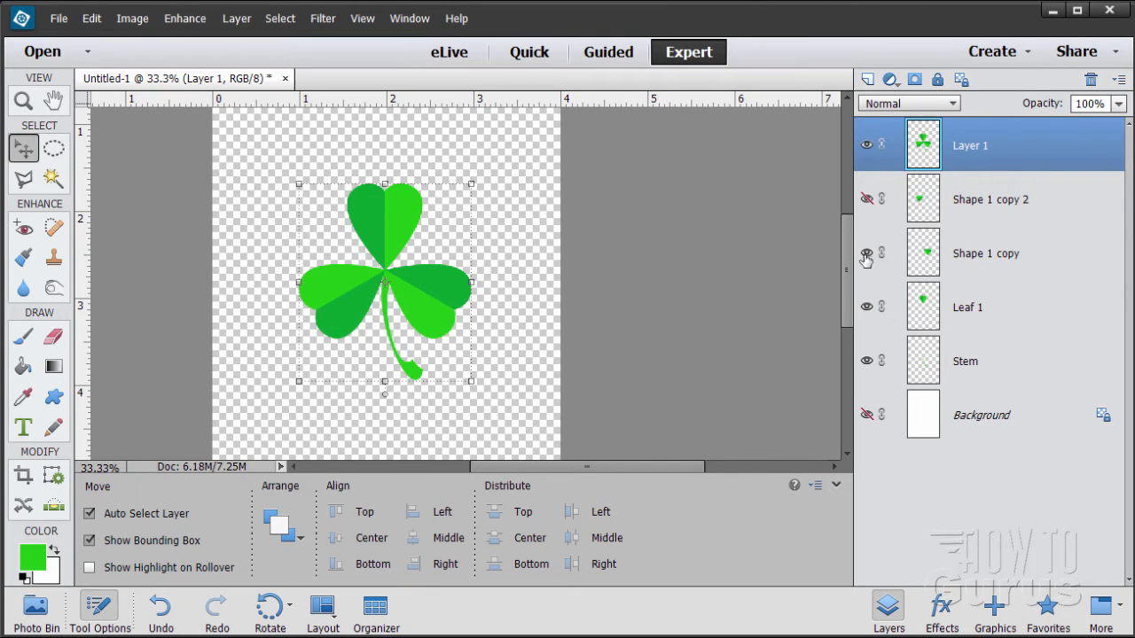
pyautogui.click(867, 306)
pyautogui.click(866, 415)
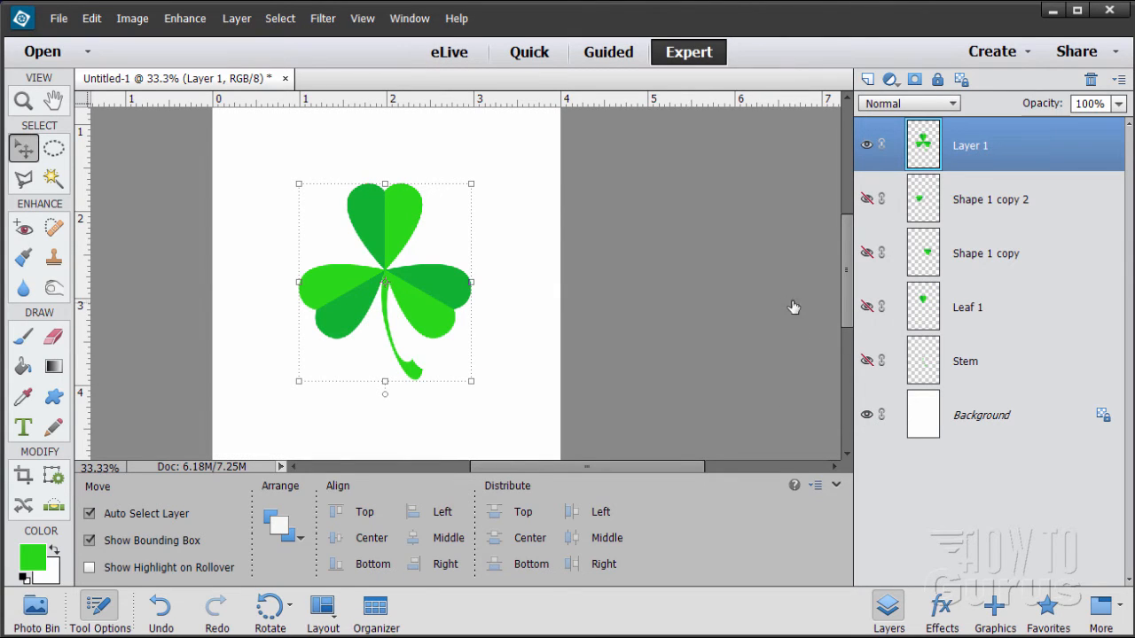
# - Place a horizontal guide at 1 inch from the page top and a vertical guide at 1 inch from its left edge
pyautogui.moveTo(843, 307); pyautogui.dragTo(837, 276)
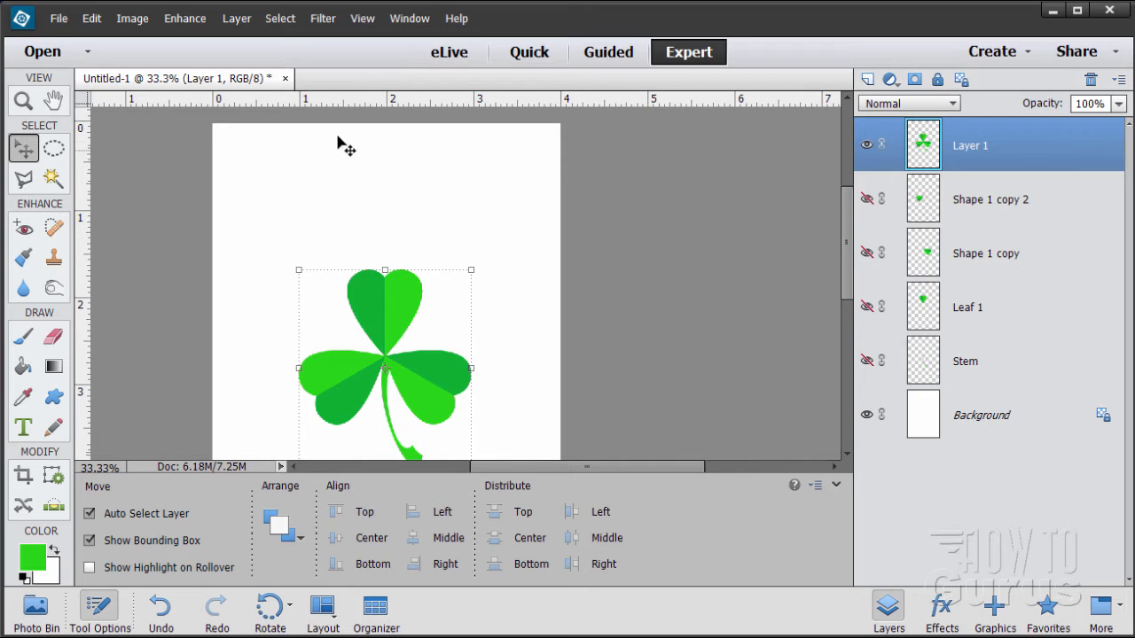
pyautogui.moveTo(447, 100); pyautogui.dragTo(463, 210)
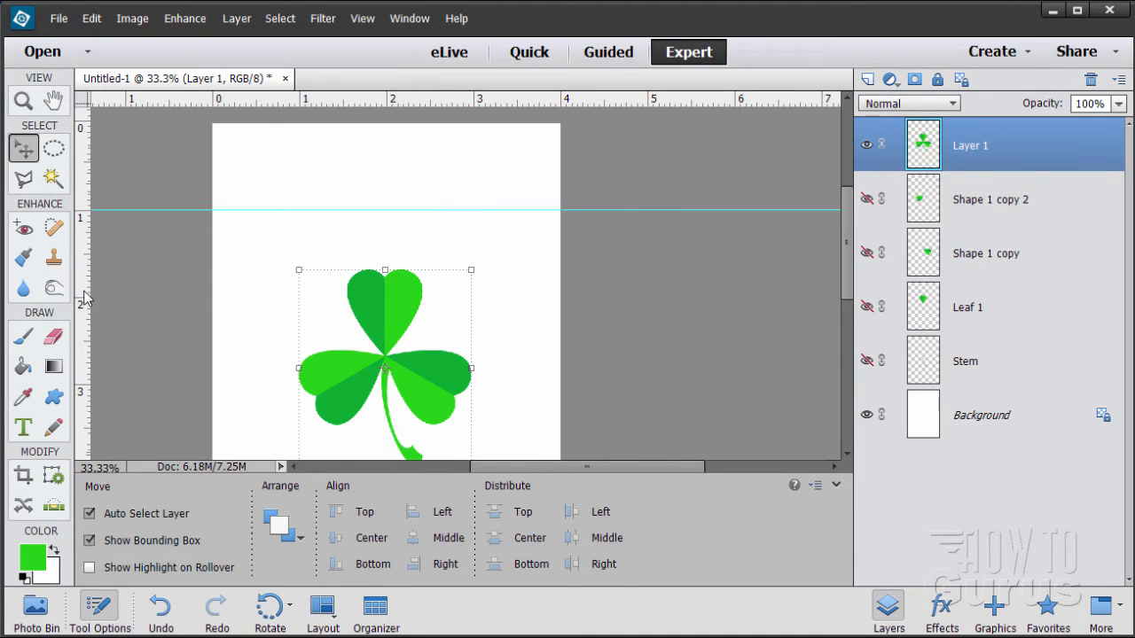
pyautogui.moveTo(85, 294); pyautogui.dragTo(303, 283)
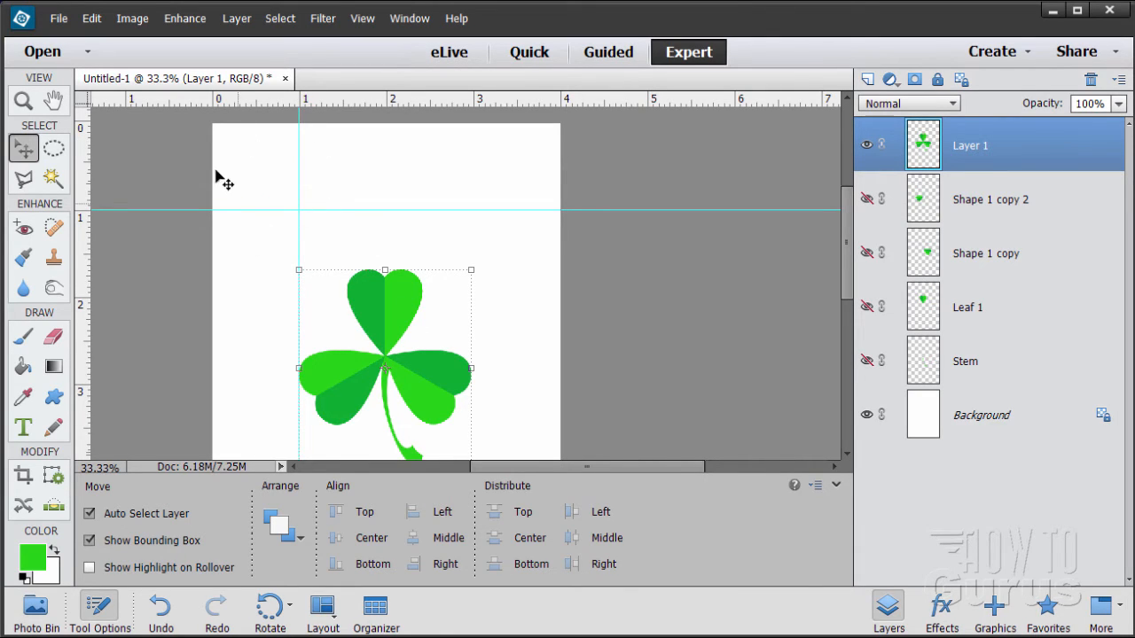
# - Scale the merged shamrock proportionally to about 28% and place it within the guides in the page's upper-left corner
pyautogui.moveTo(369, 383); pyautogui.dragTo(283, 274)
pyautogui.moveTo(385, 354); pyautogui.dragTo(257, 169)
pyautogui.click(266, 184)
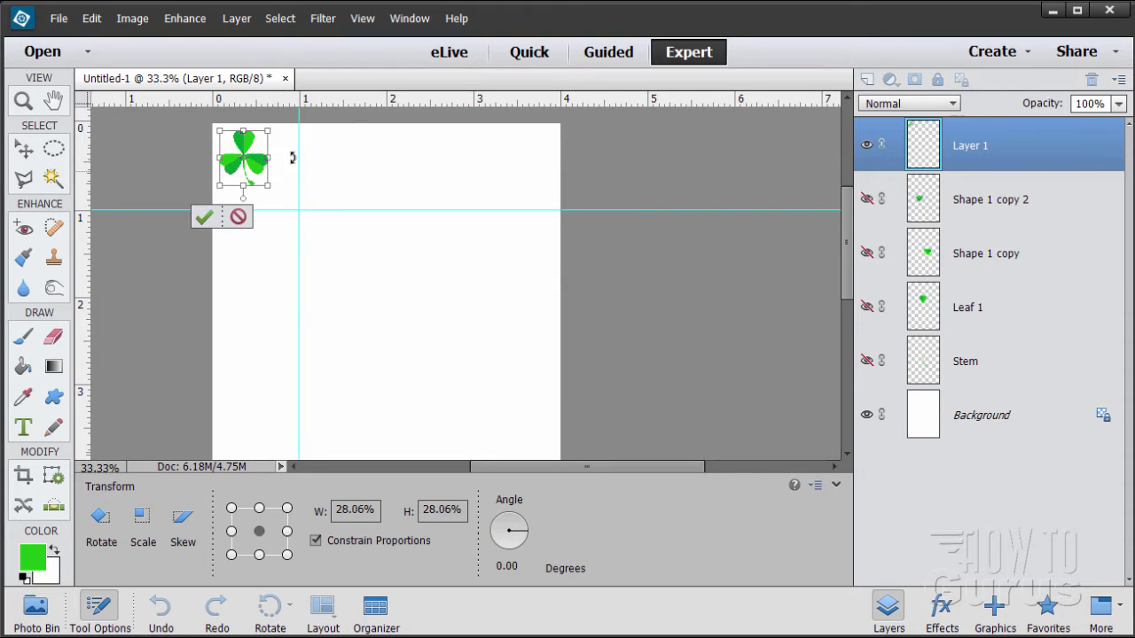
pyautogui.click(204, 218)
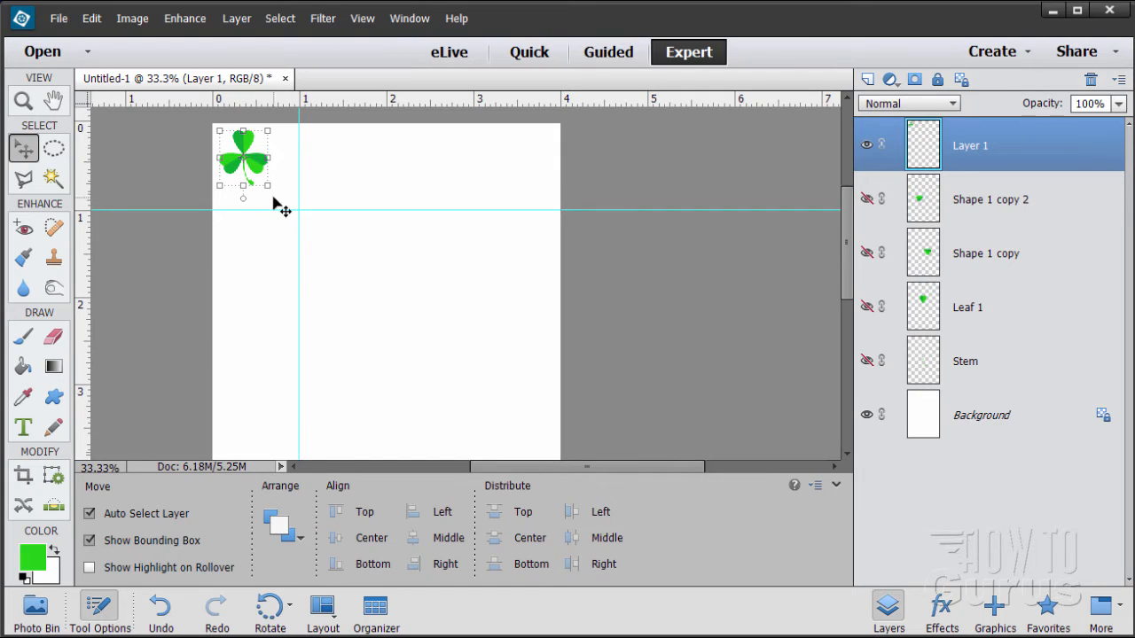
# - Rotate the merged shamrock in the page corner by -20 degrees
pyautogui.moveTo(272, 194); pyautogui.dragTo(279, 183)
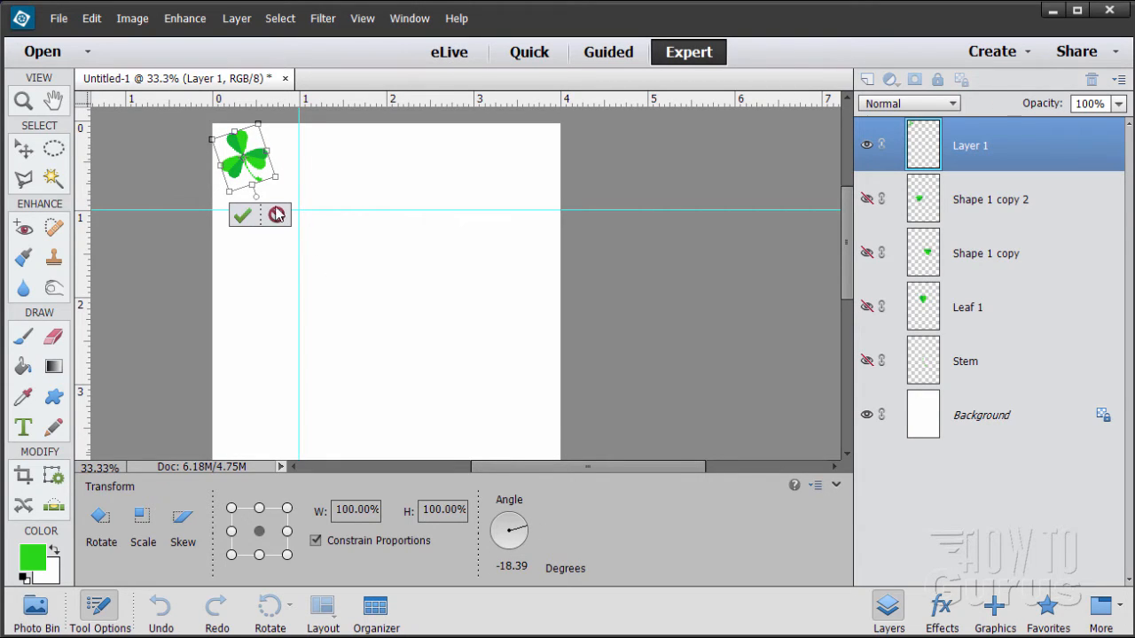
pyautogui.click(526, 532)
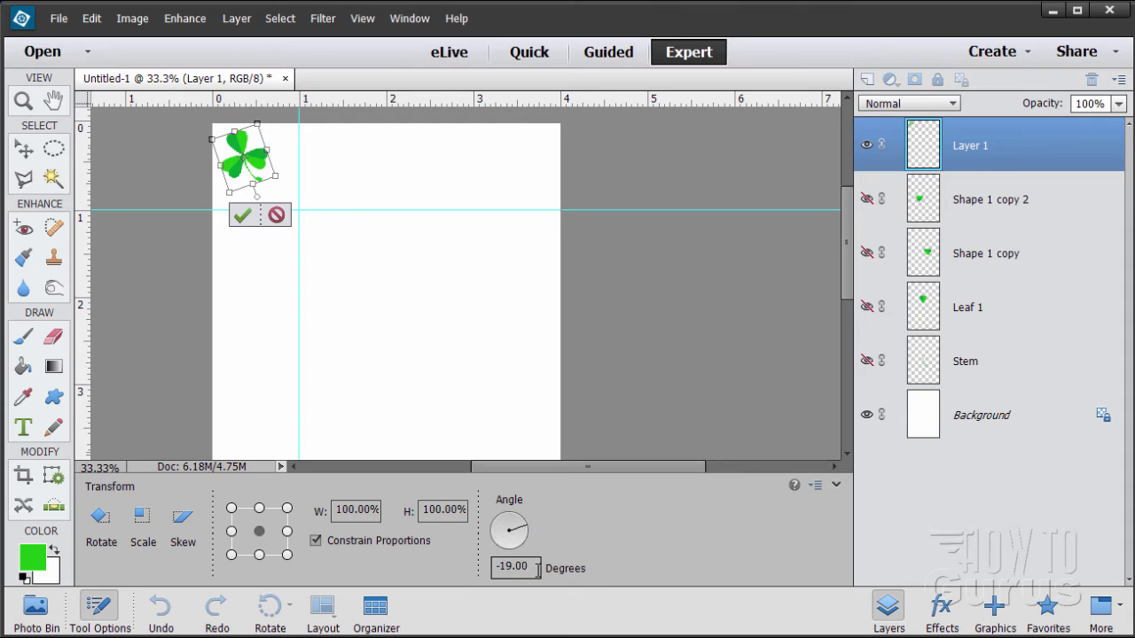
pyautogui.write('20')
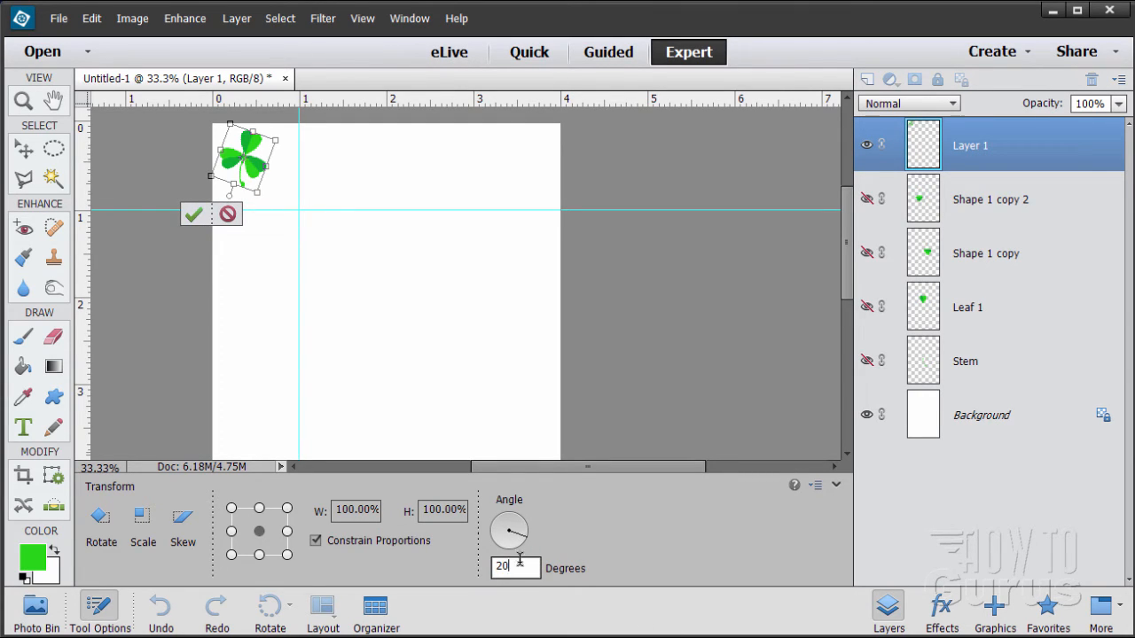
pyautogui.write('-20')
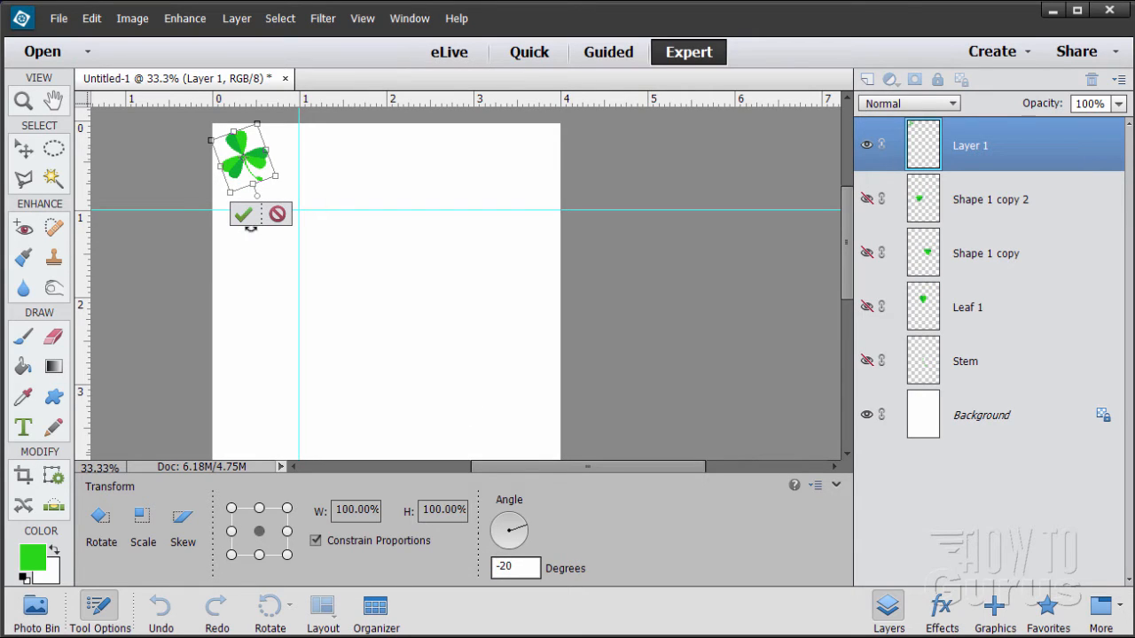
pyautogui.click(244, 214)
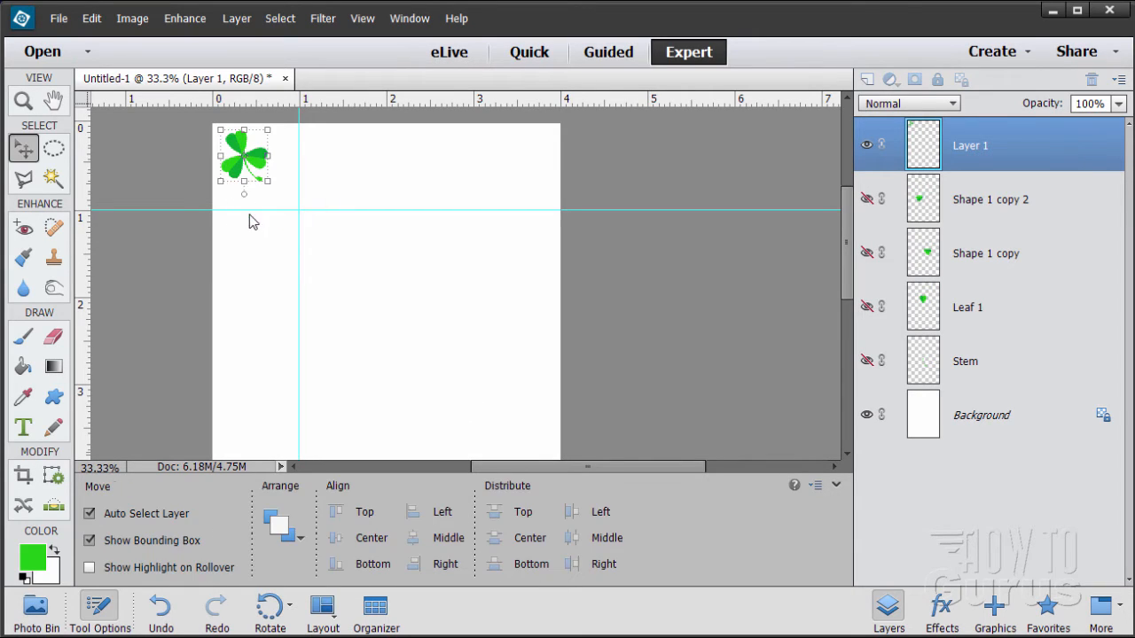
# - Rename the merged shamrock layer, Layer 1, as "clover 1"
pyautogui.click(238, 171)
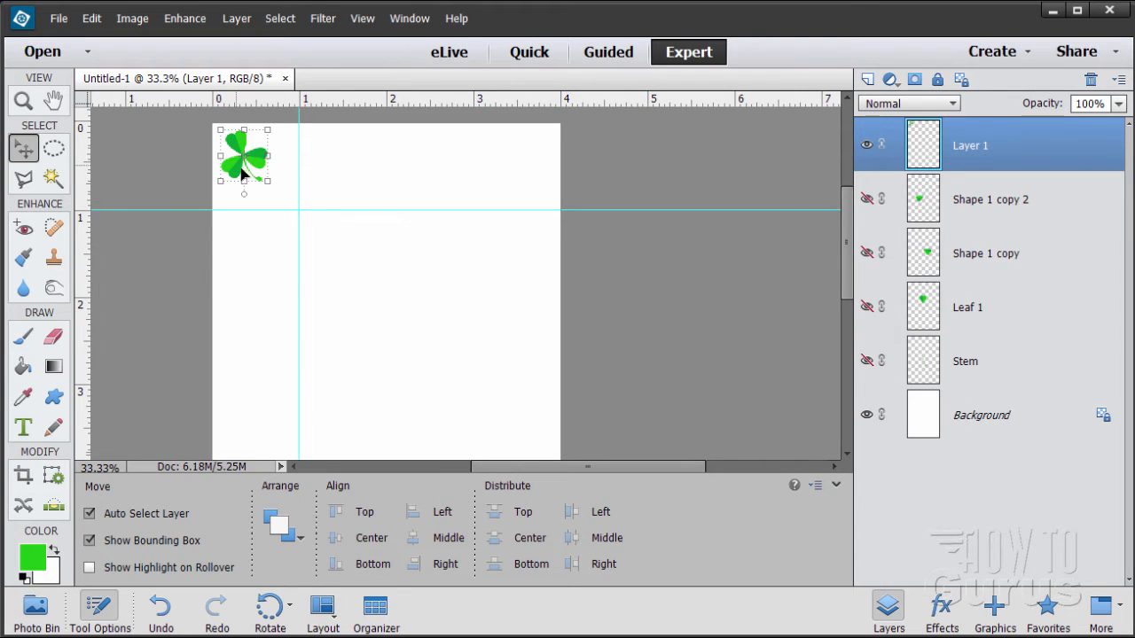
pyautogui.doubleClick(973, 147)
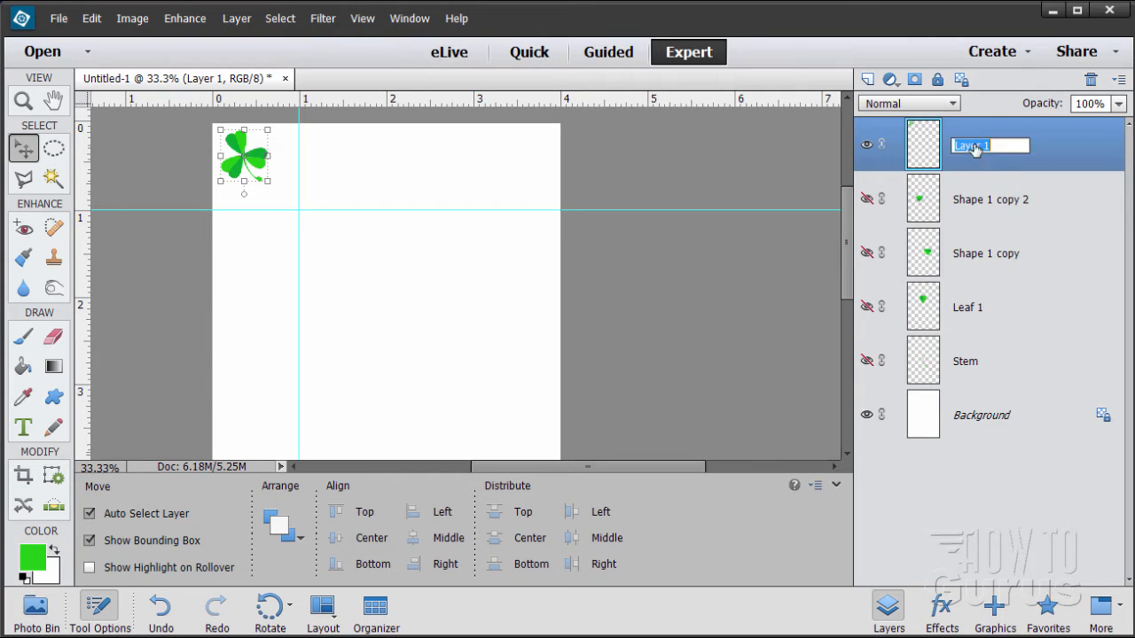
pyautogui.write('cvlo')
pyautogui.press('Return')
# - Duplicate the clover 1 layer and name the copy "clover 2"
pyautogui.moveTo(936, 162); pyautogui.dragTo(868, 79)
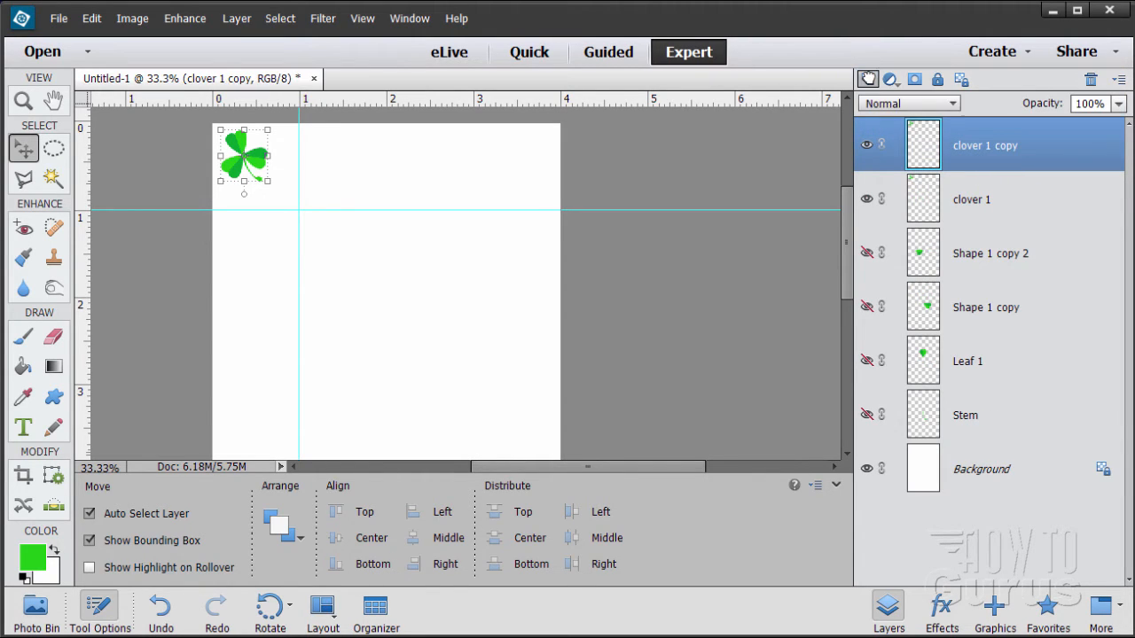
pyautogui.doubleClick(994, 152)
pyautogui.click(1025, 148)
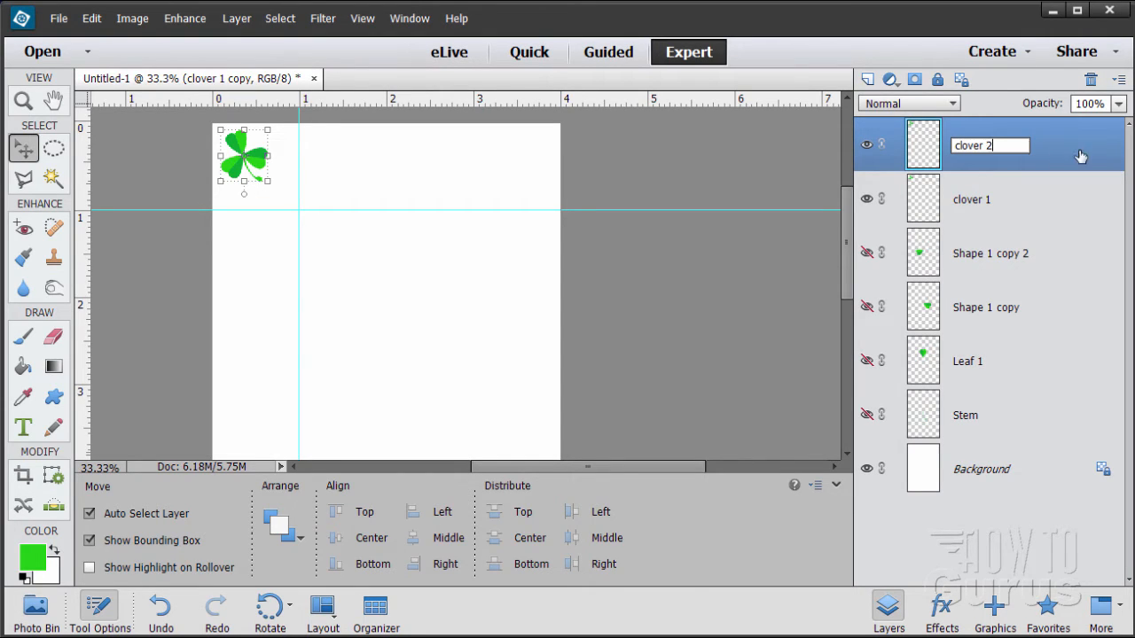
pyautogui.press('Return')
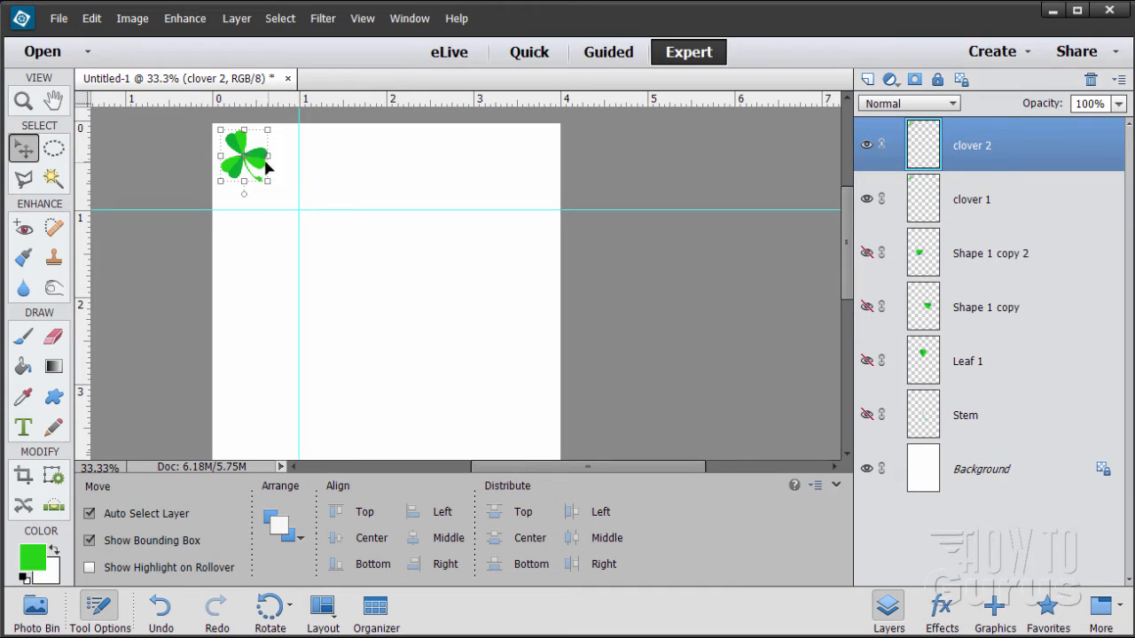
# - Scale clover 2 proportionally to about 65%, place it below and right of clover 1, and rotate it 20 degrees
pyautogui.moveTo(259, 167); pyautogui.dragTo(279, 188)
pyautogui.moveTo(241, 148); pyautogui.dragTo(266, 166)
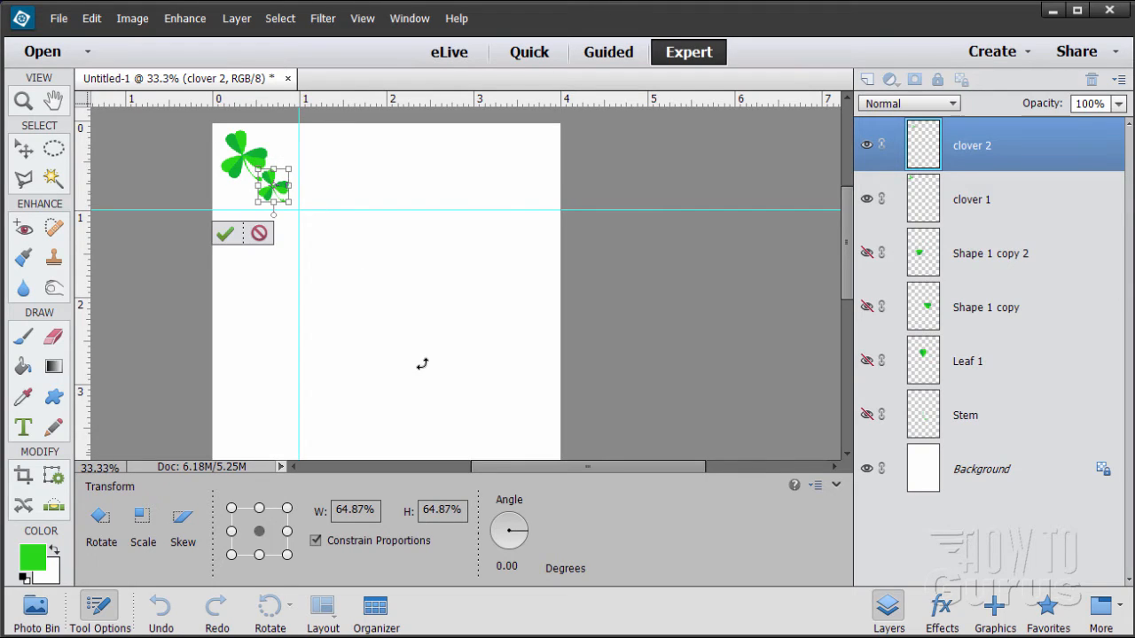
pyautogui.click(523, 568)
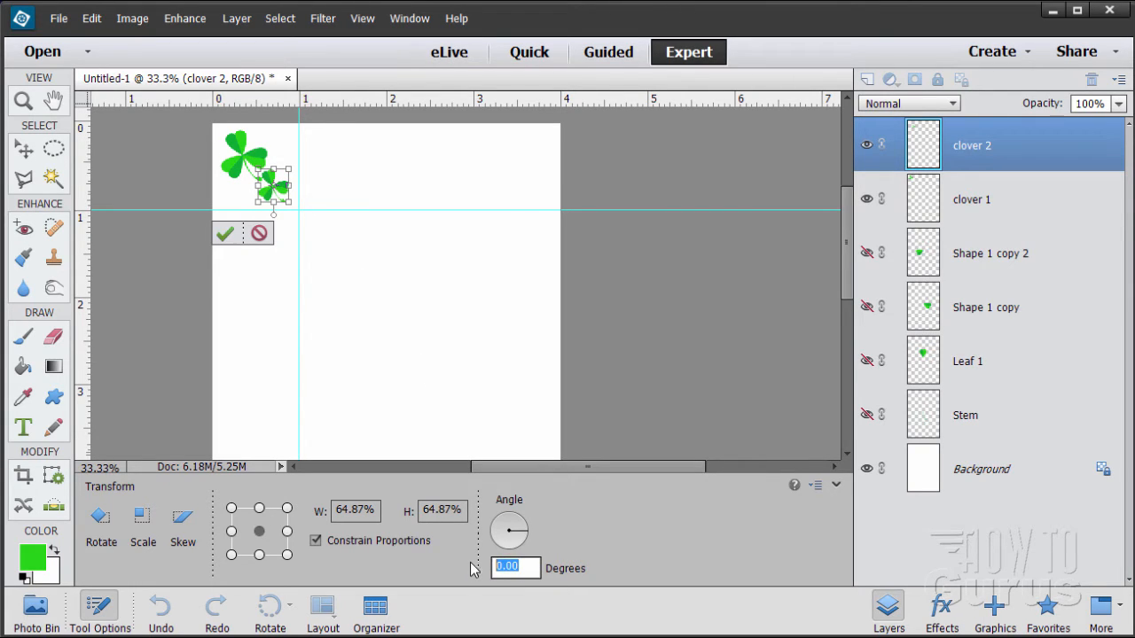
pyautogui.write('20')
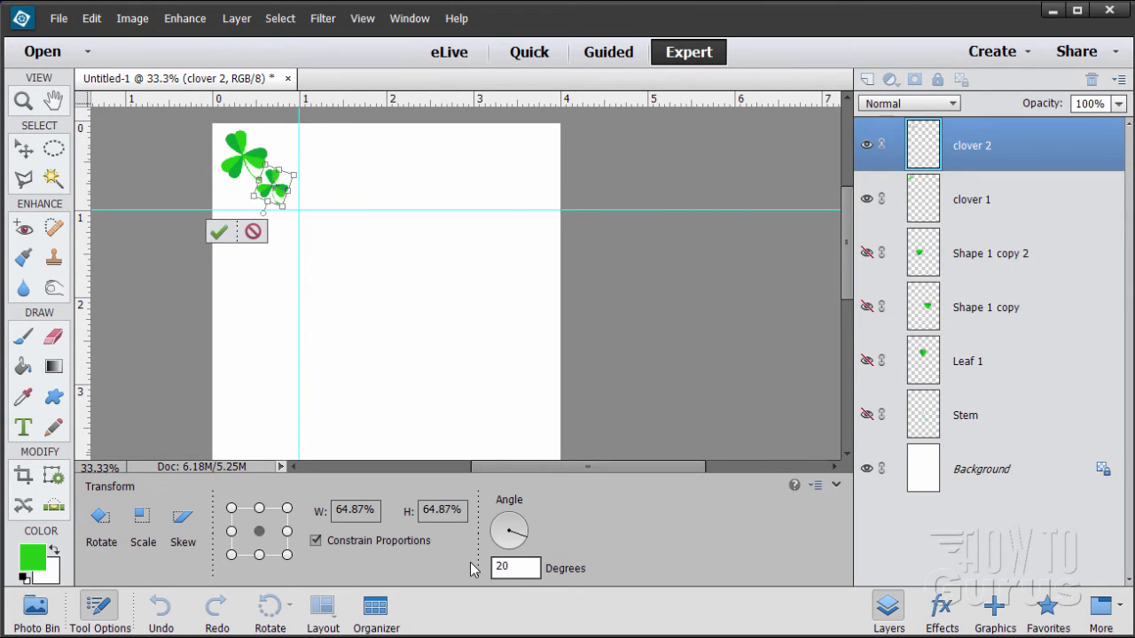
pyautogui.press('Return')
pyautogui.click(219, 232)
pyautogui.click(300, 211)
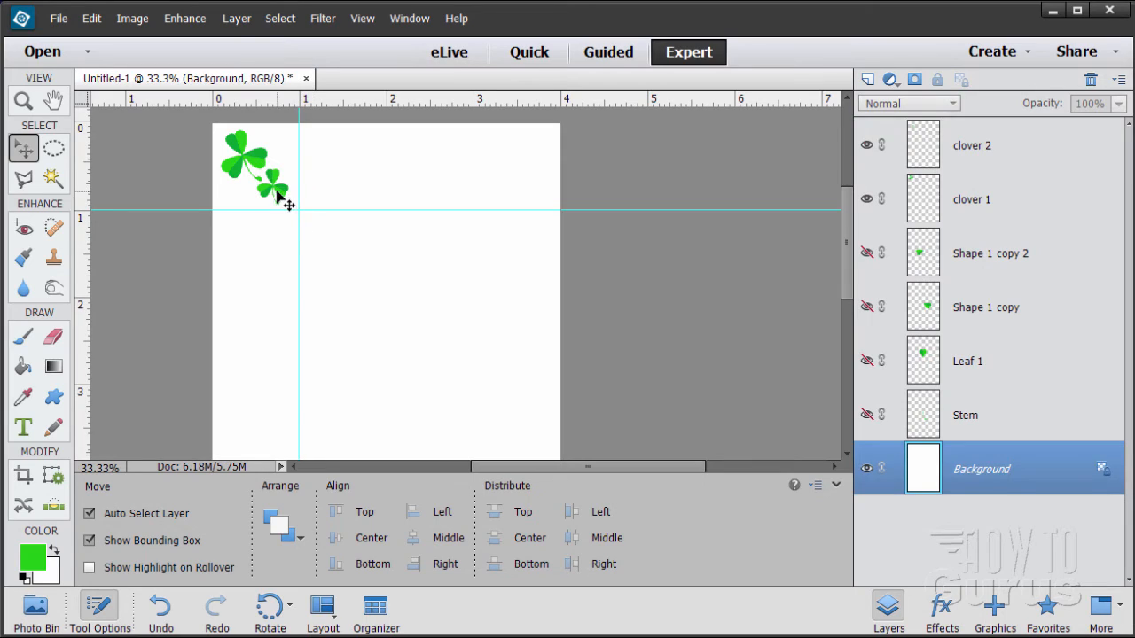
# - Rotate the smaller shamrock on the clover 2 layer by another 20 degrees
pyautogui.click(278, 196)
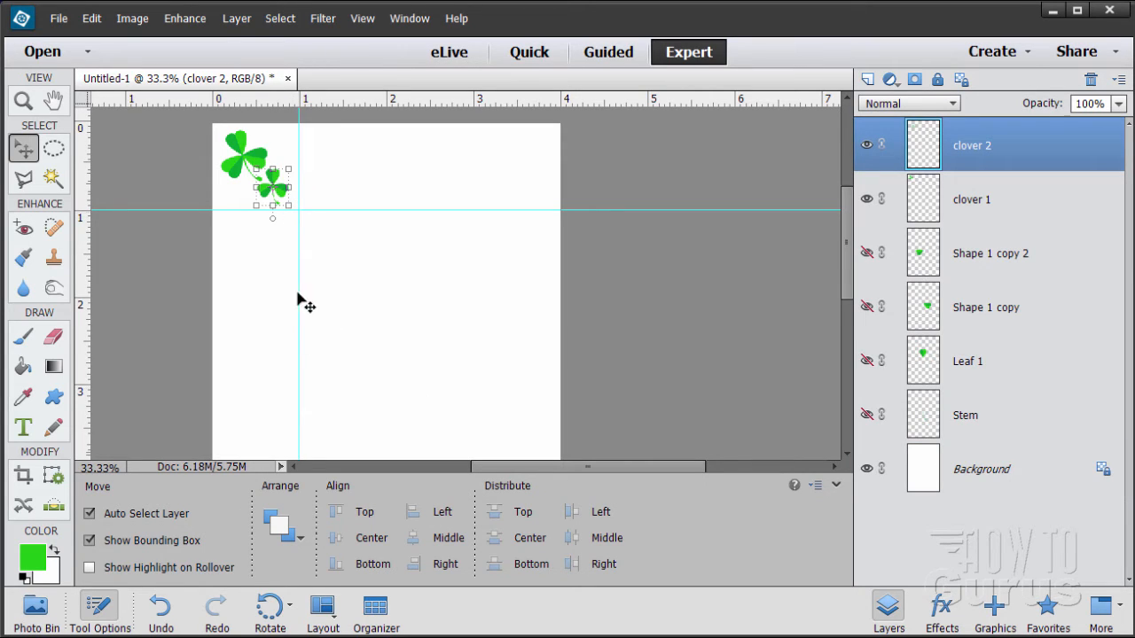
pyautogui.moveTo(289, 211); pyautogui.dragTo(280, 218)
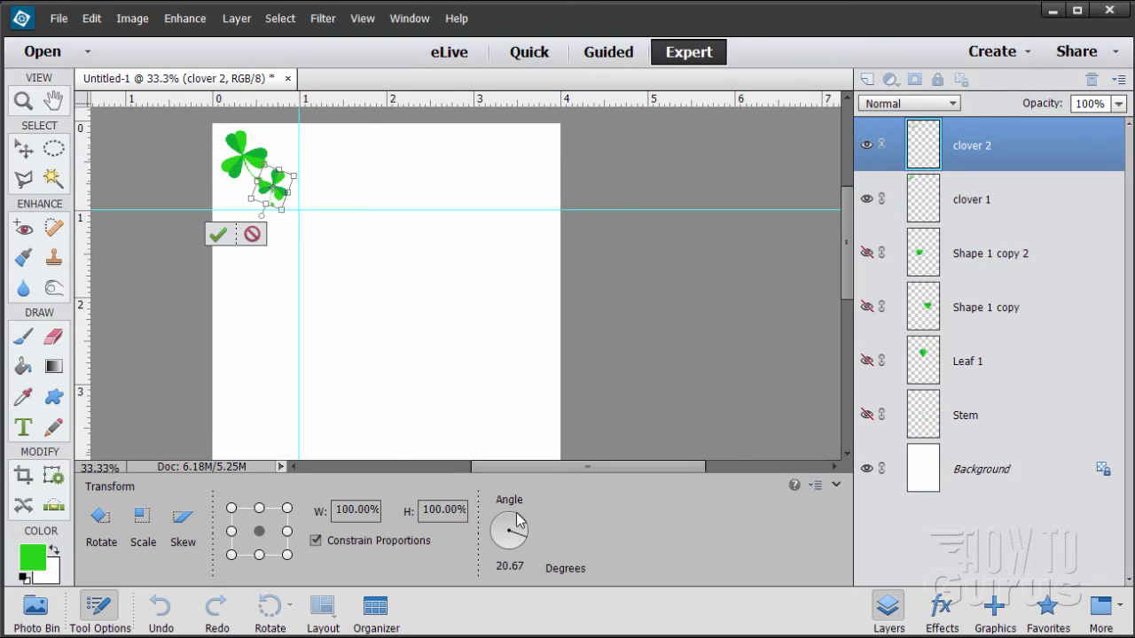
pyautogui.click(510, 566)
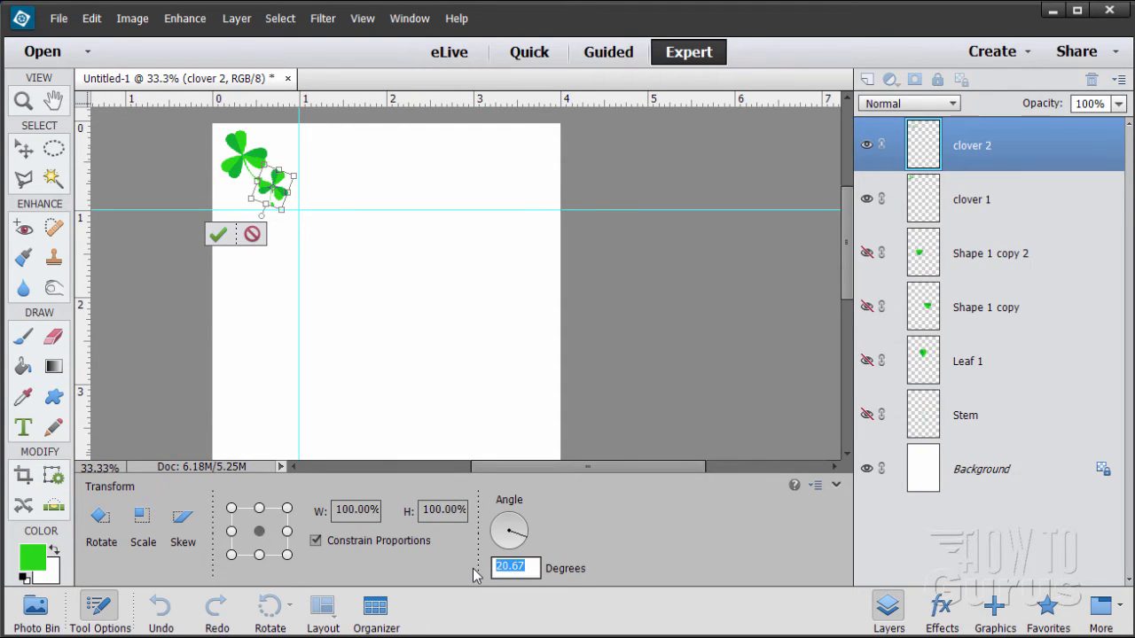
pyautogui.write('20')
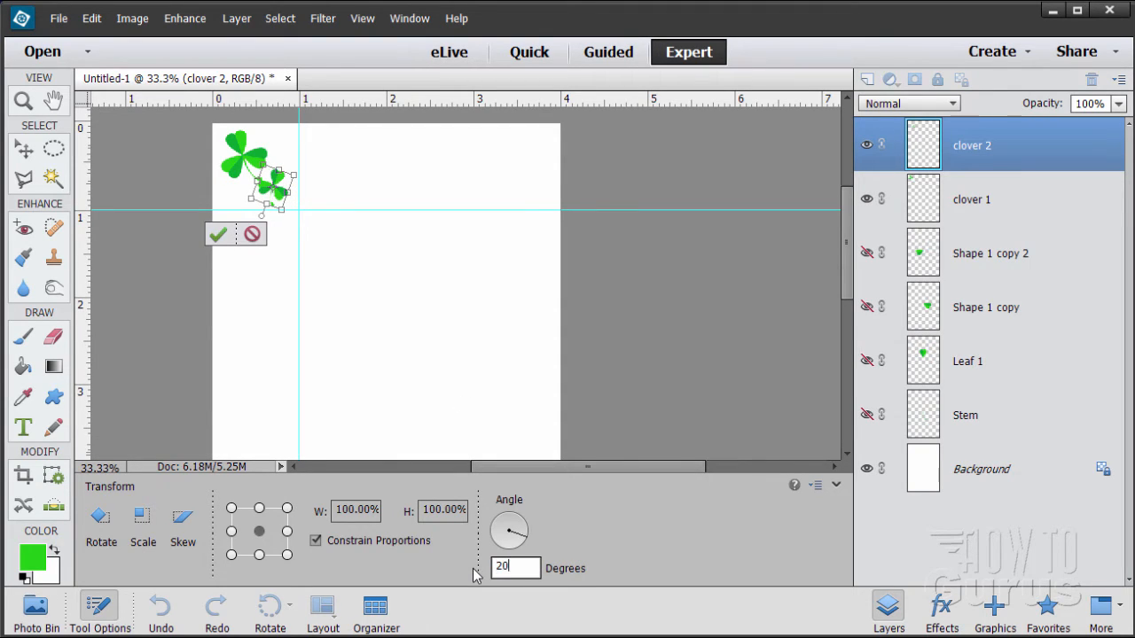
pyautogui.click(218, 235)
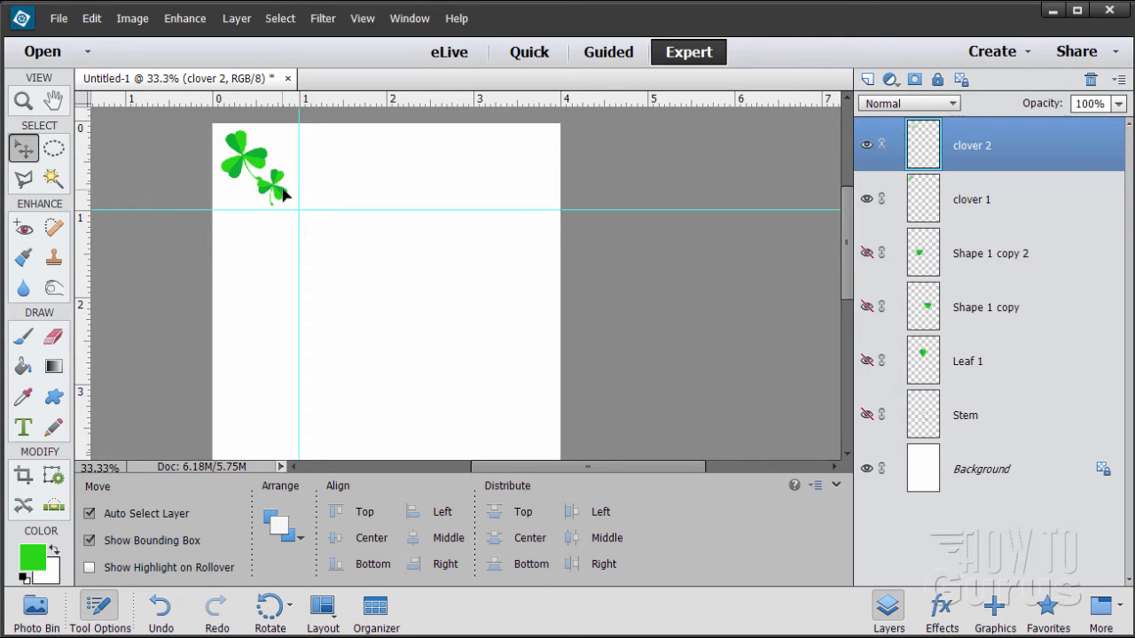
# - Position clover 2 just right of clover 1's stem end, slightly inside both the vertical and horizontal 1 inch guides
pyautogui.moveTo(280, 192); pyautogui.dragTo(291, 188)
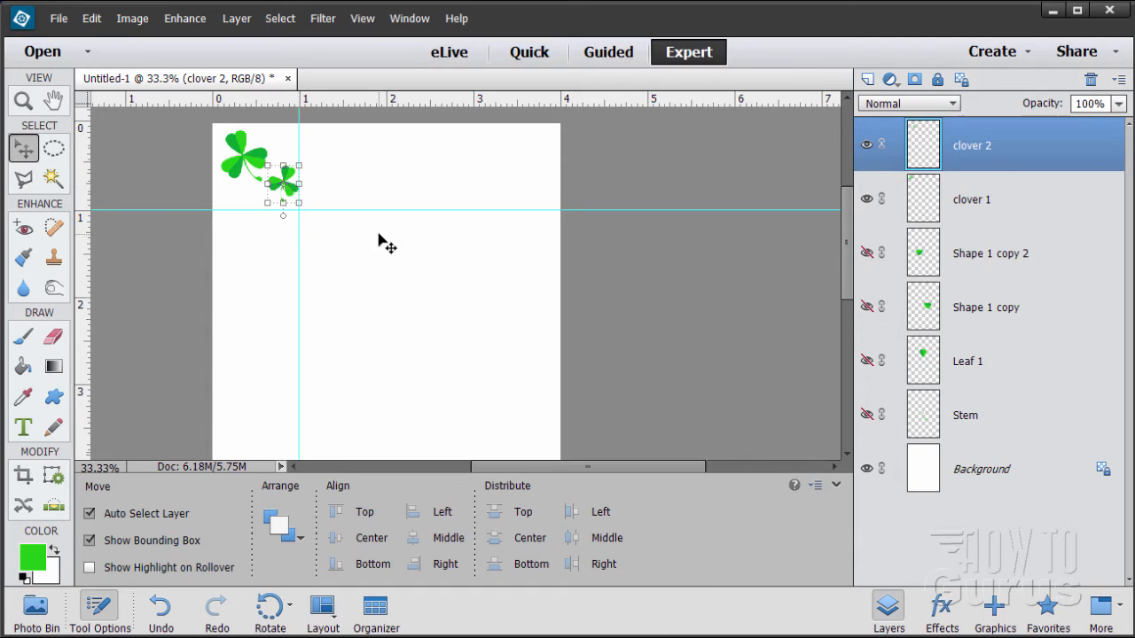
pyautogui.click(20, 104)
pyautogui.click(281, 197)
pyautogui.click(260, 190)
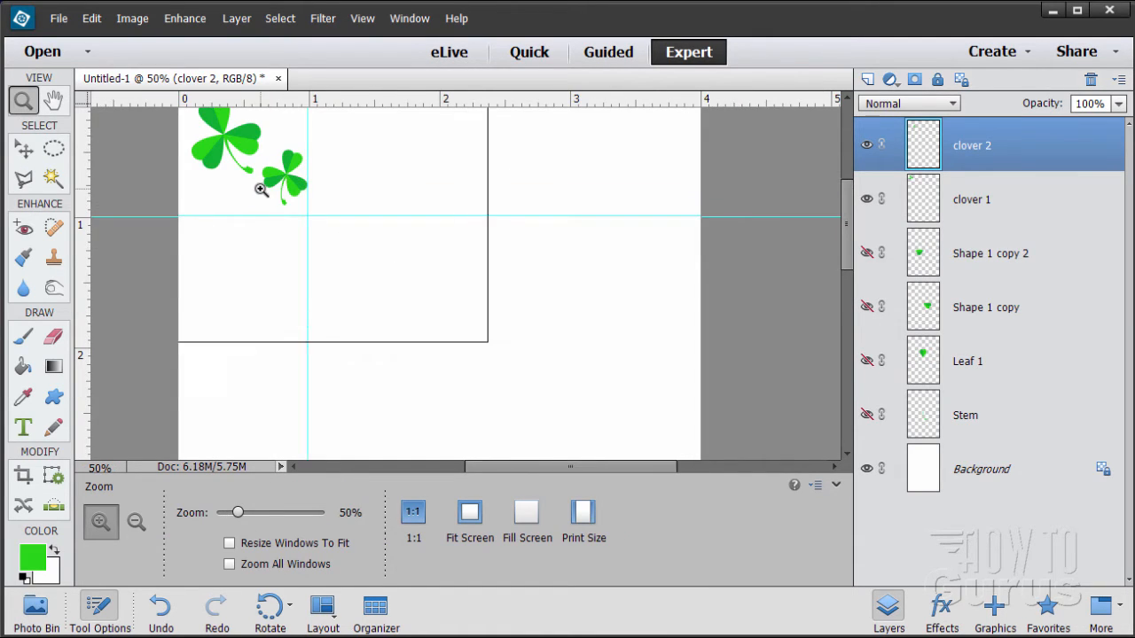
pyautogui.click(235, 297)
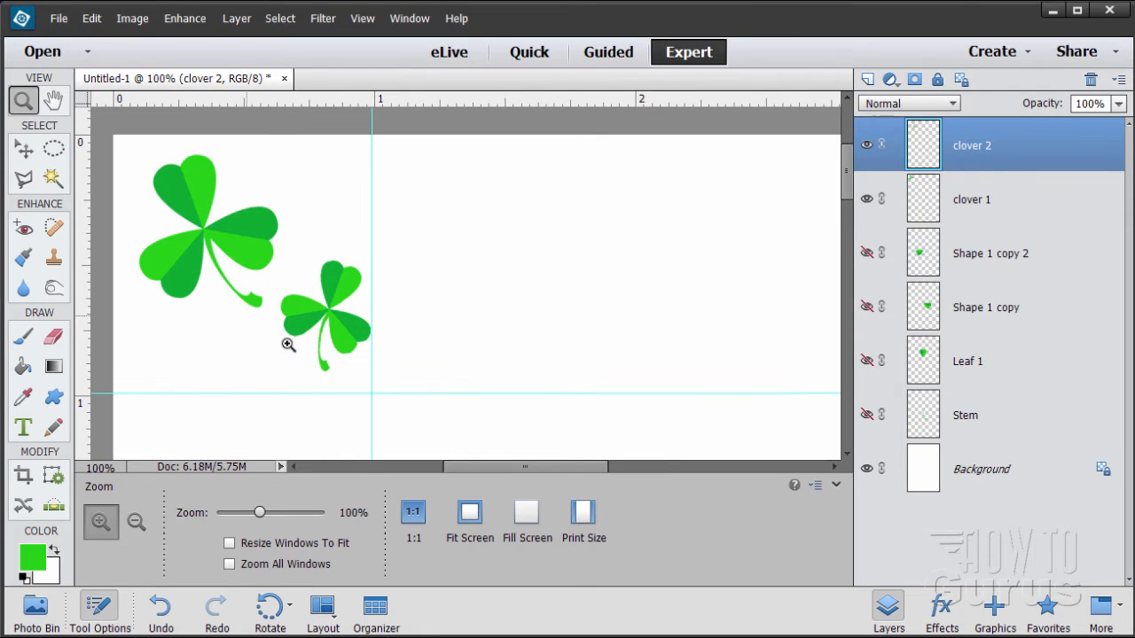
pyautogui.moveTo(477, 471); pyautogui.dragTo(452, 467)
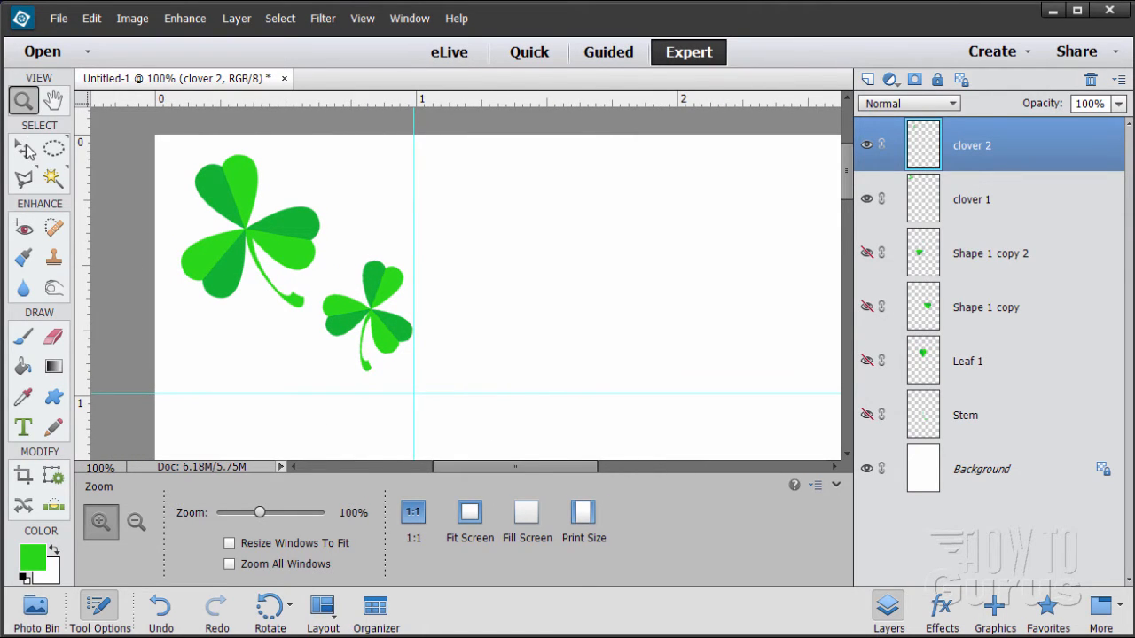
pyautogui.click(24, 149)
pyautogui.press('Left')
pyautogui.press('Left')
pyautogui.press('Left')
pyautogui.press('Left')
pyautogui.press('Left')
pyautogui.press('Left')
pyautogui.press('Left')
pyautogui.press('Left')
pyautogui.press('Left')
pyautogui.press('Left')
pyautogui.press('Left')
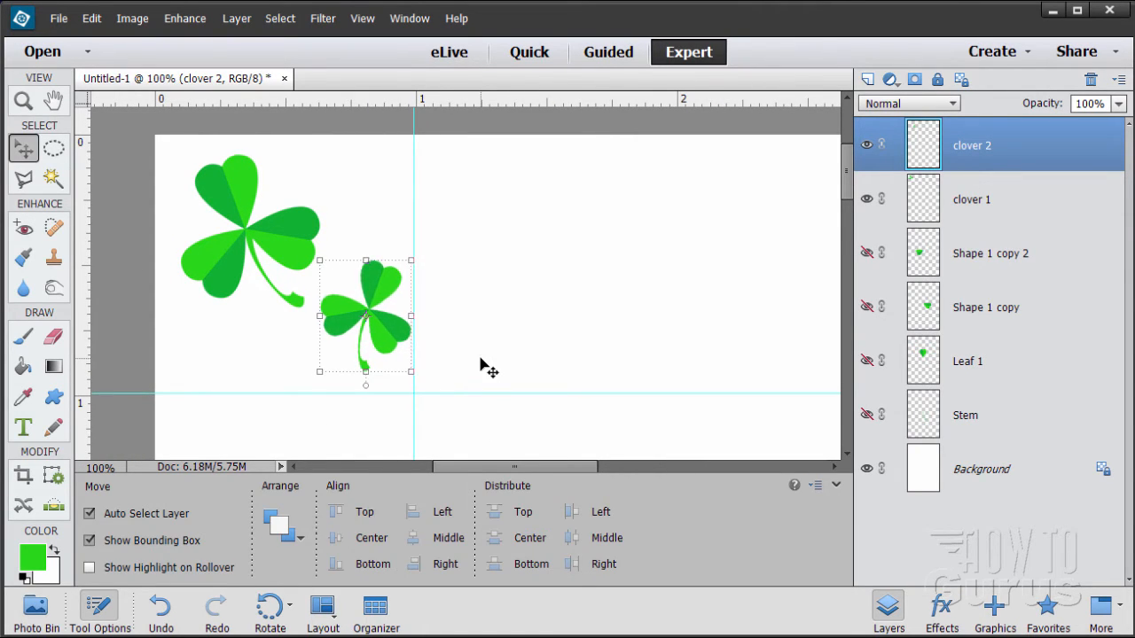
pyautogui.press('Left')
pyautogui.press('Left')
pyautogui.press('Left')
pyautogui.press('Down')
pyautogui.press('Down')
pyautogui.press('Down')
pyautogui.press('Down')
pyautogui.press('Down')
pyautogui.press('Down')
pyautogui.press('Down')
pyautogui.press('Down')
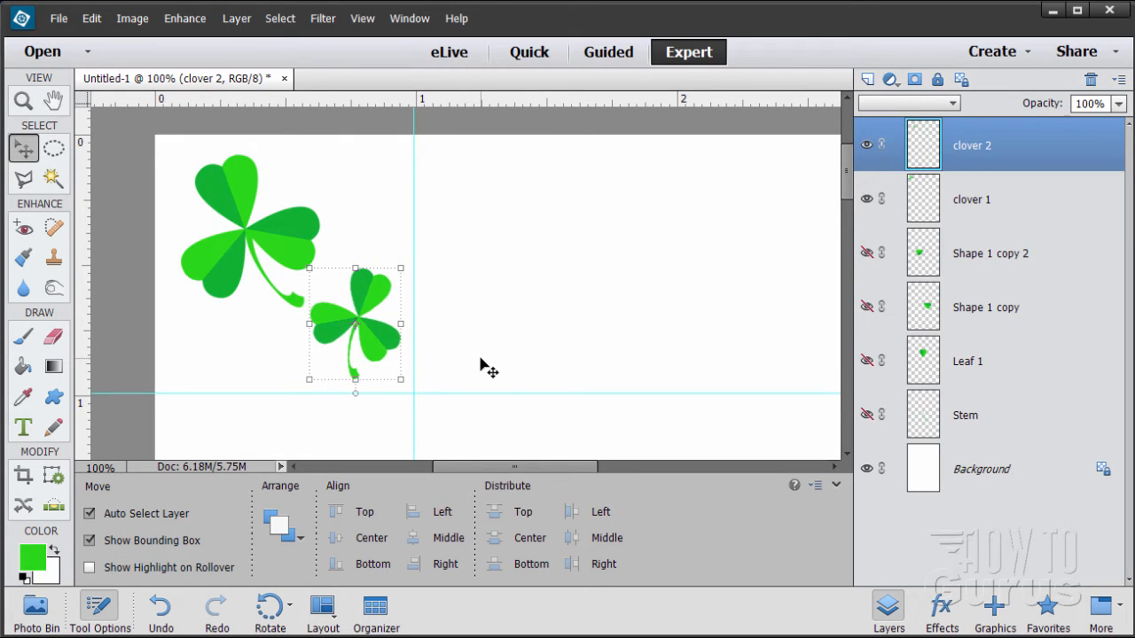
pyautogui.press('Up')
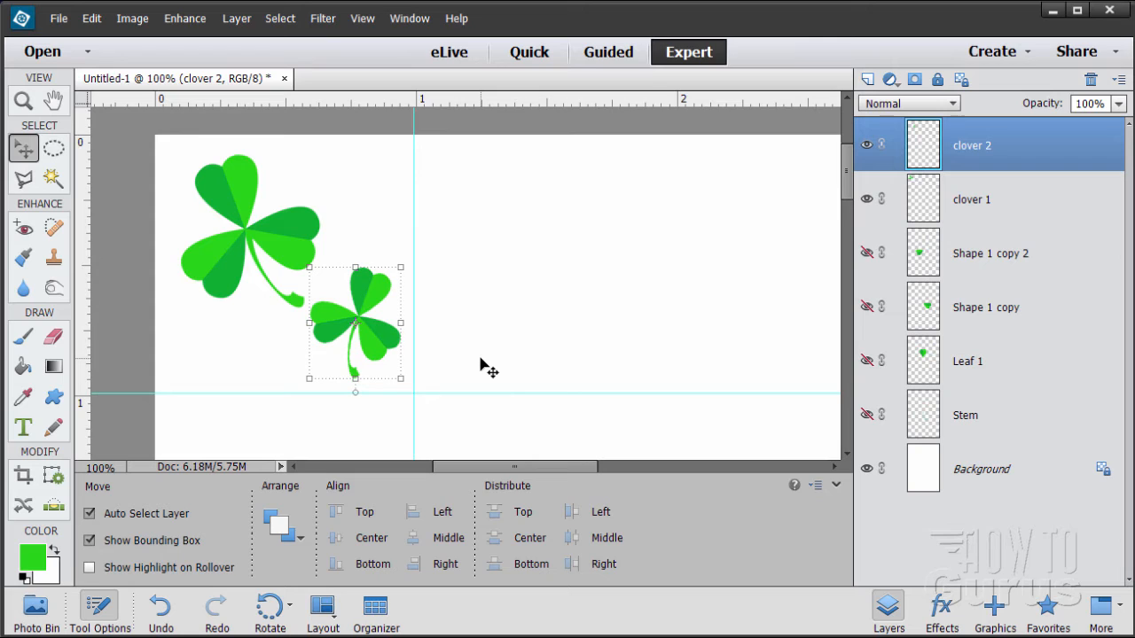
# - Select the Background layer and hide it so only the two clovers are visible
pyautogui.click(486, 367)
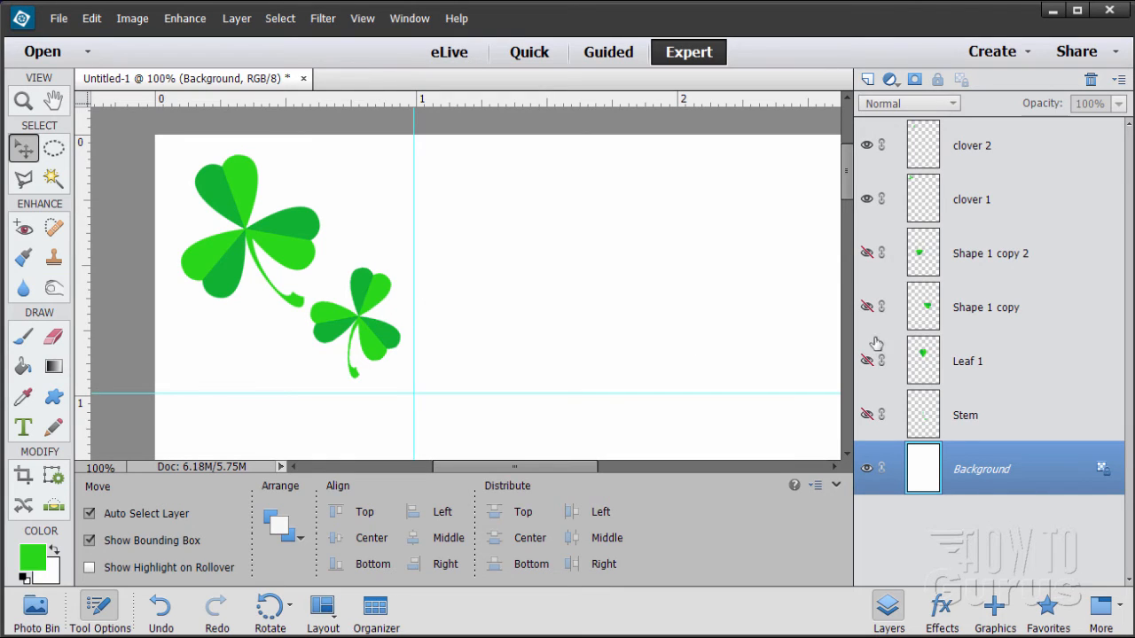
pyautogui.click(866, 469)
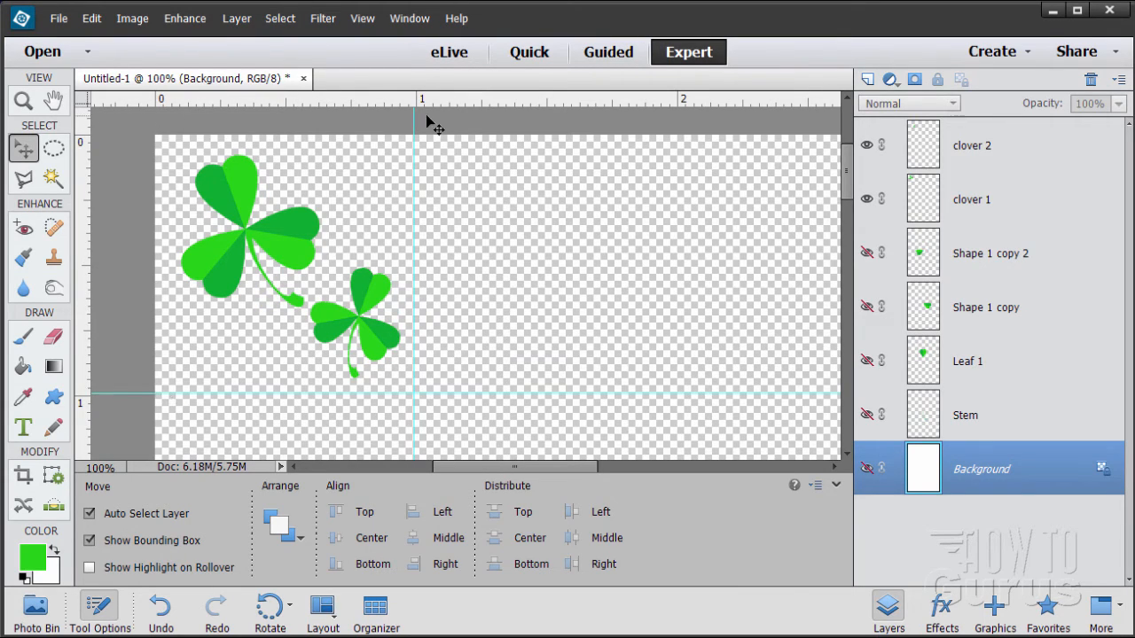
pyautogui.click(23, 475)
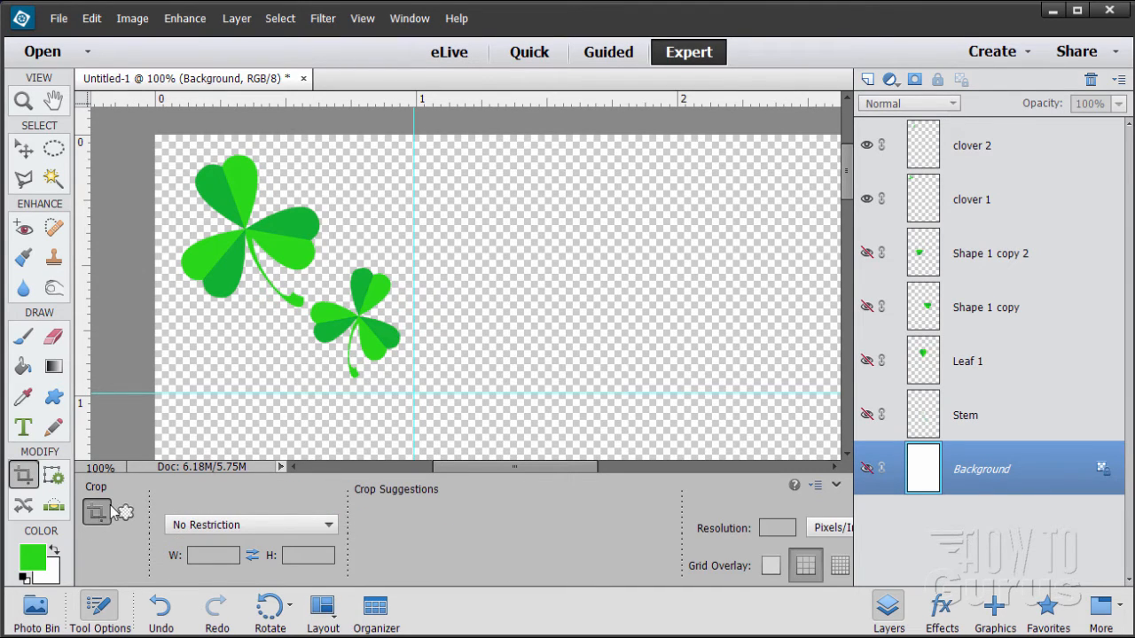
pyautogui.click(223, 357)
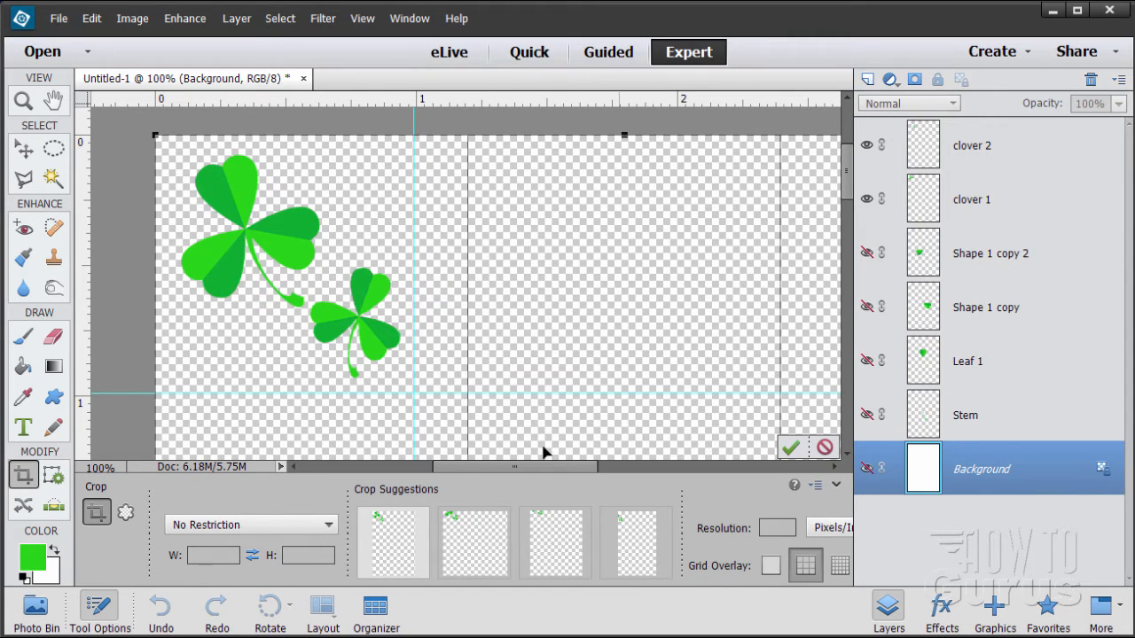
pyautogui.click(23, 100)
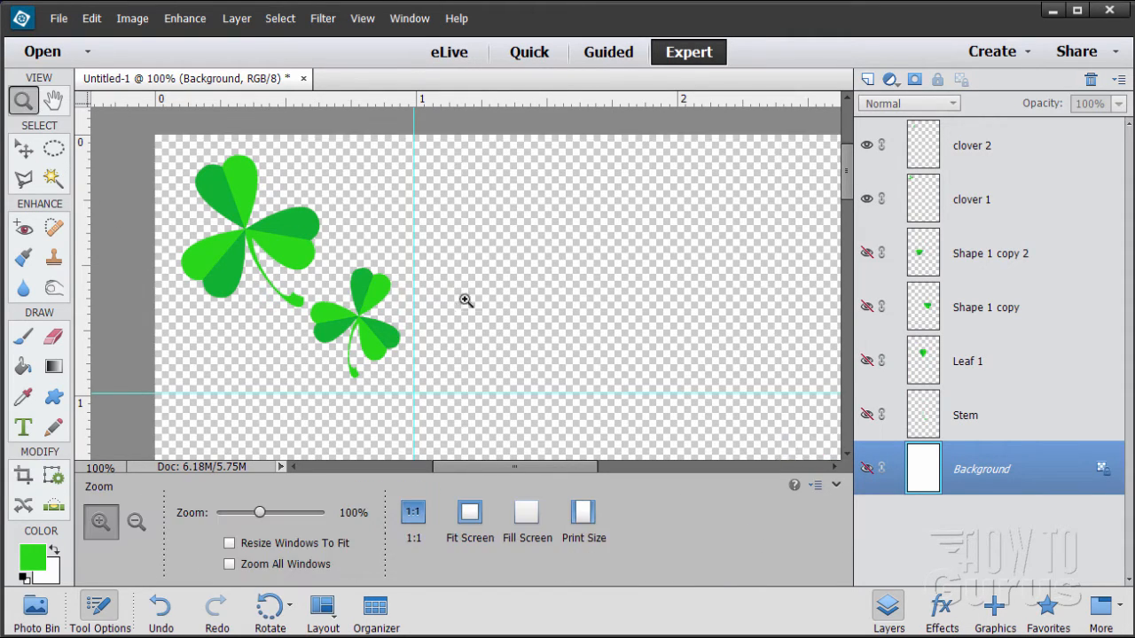
# - Crop the canvas to the 1 inch square around the two clovers, bounded by the vertical and horizontal guides
pyautogui.click(496, 313)
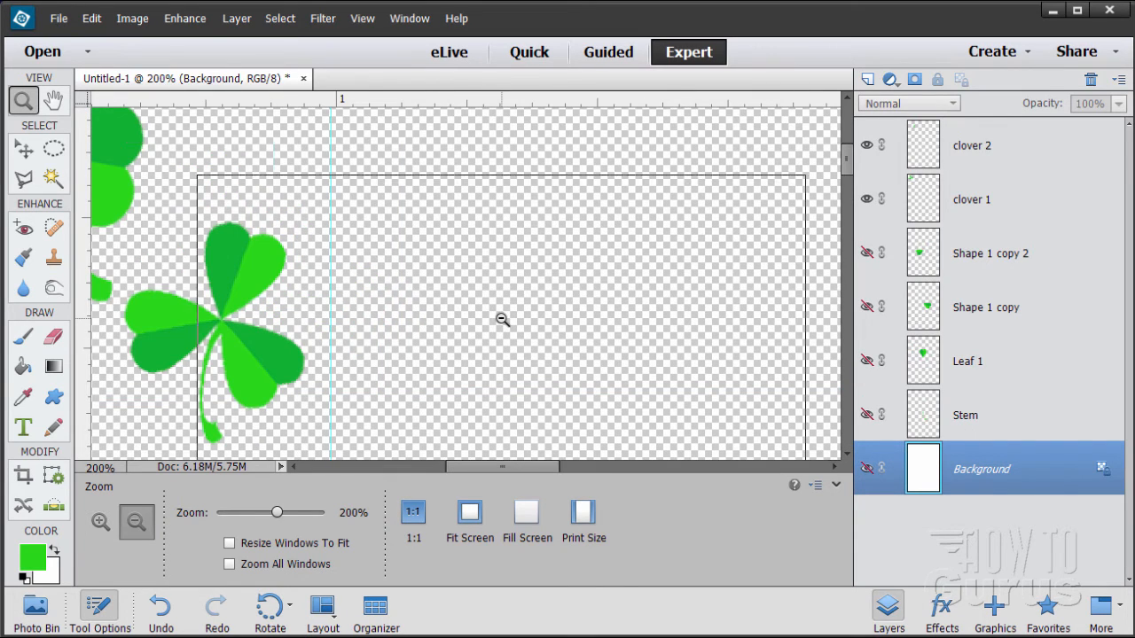
pyautogui.keyDown('alt'); pyautogui.click(501, 319); pyautogui.keyUp('alt')
pyautogui.keyDown('alt'); pyautogui.click(502, 319); pyautogui.keyUp('alt')
pyautogui.keyDown('alt'); pyautogui.click(631, 358); pyautogui.keyUp('alt')
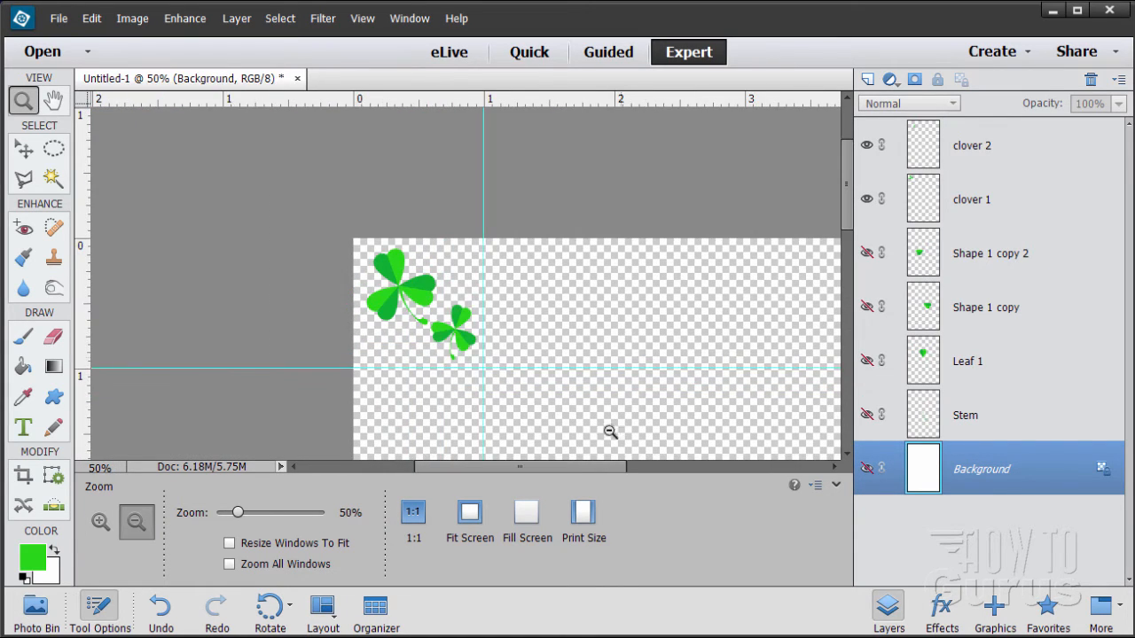
pyautogui.hscroll(-3, 585, 467)
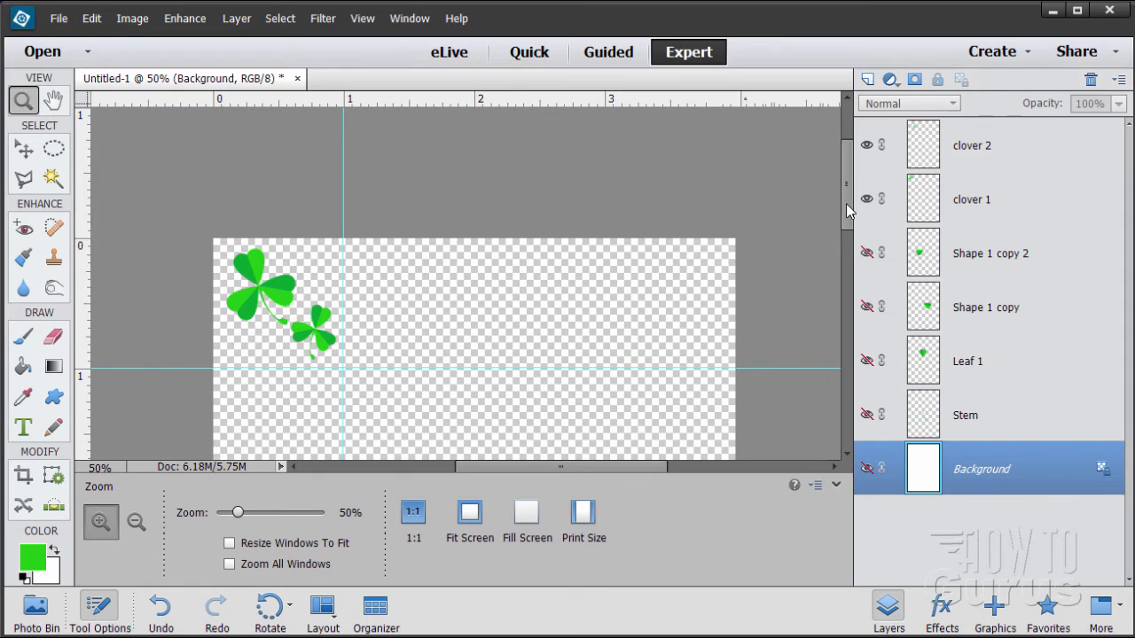
pyautogui.moveTo(846, 210); pyautogui.dragTo(845, 261)
pyautogui.keyDown('alt'); pyautogui.click(490, 262); pyautogui.keyUp('alt')
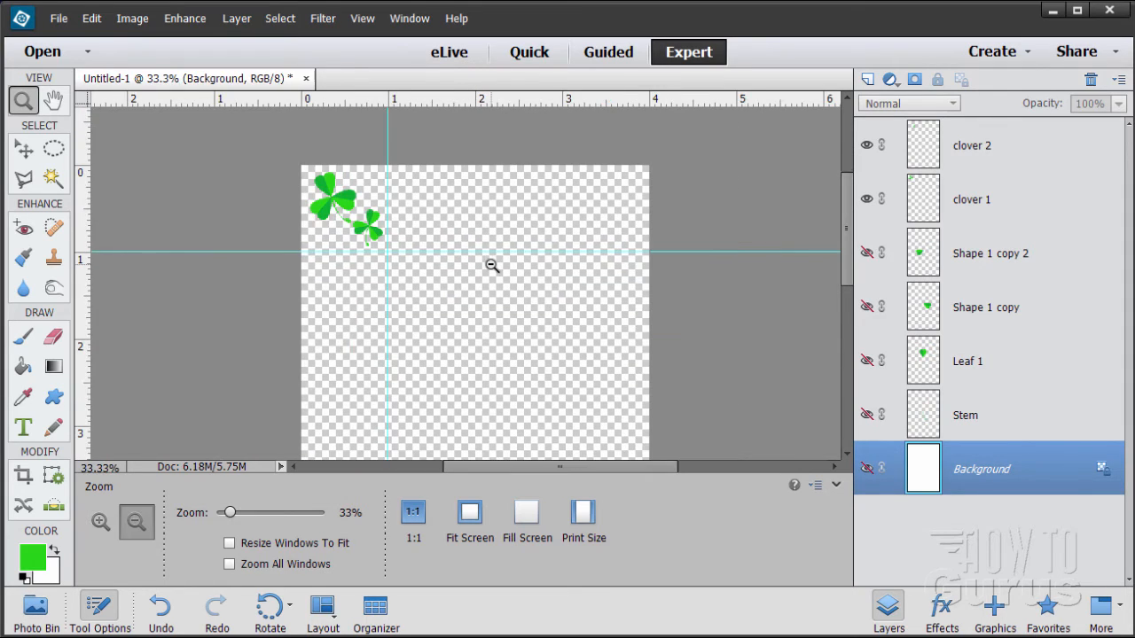
pyautogui.keyDown('alt'); pyautogui.click(492, 266); pyautogui.keyUp('alt')
pyautogui.scroll(-3, 838, 312)
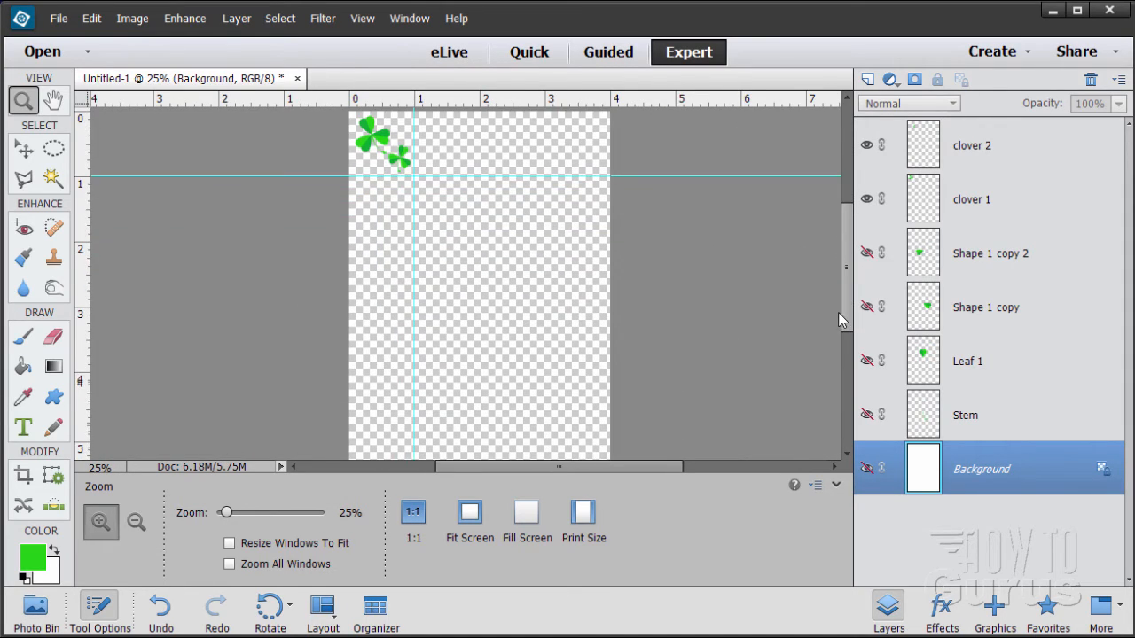
pyautogui.keyDown('alt'); pyautogui.click(589, 288); pyautogui.keyUp('alt')
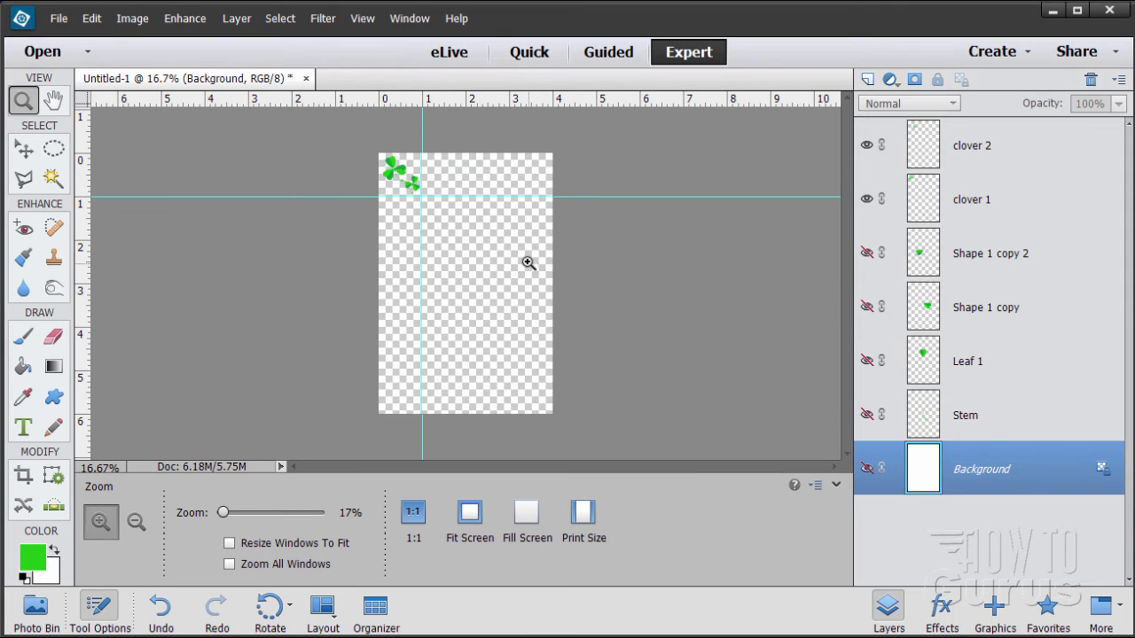
pyautogui.click(23, 475)
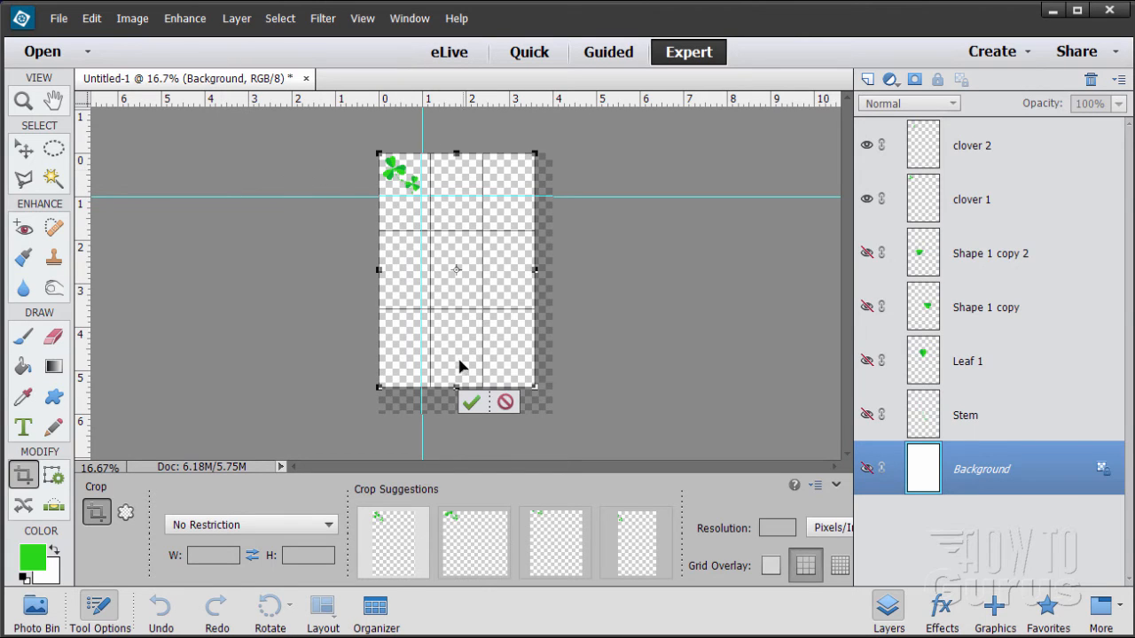
pyautogui.moveTo(461, 374); pyautogui.dragTo(454, 196)
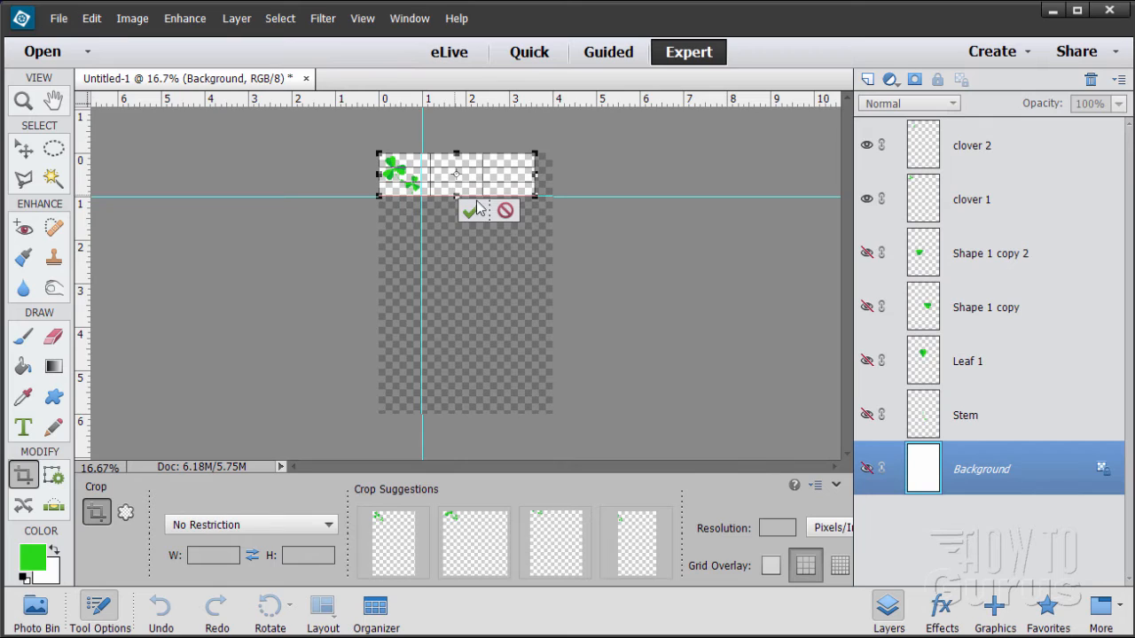
pyautogui.moveTo(536, 173); pyautogui.dragTo(422, 174)
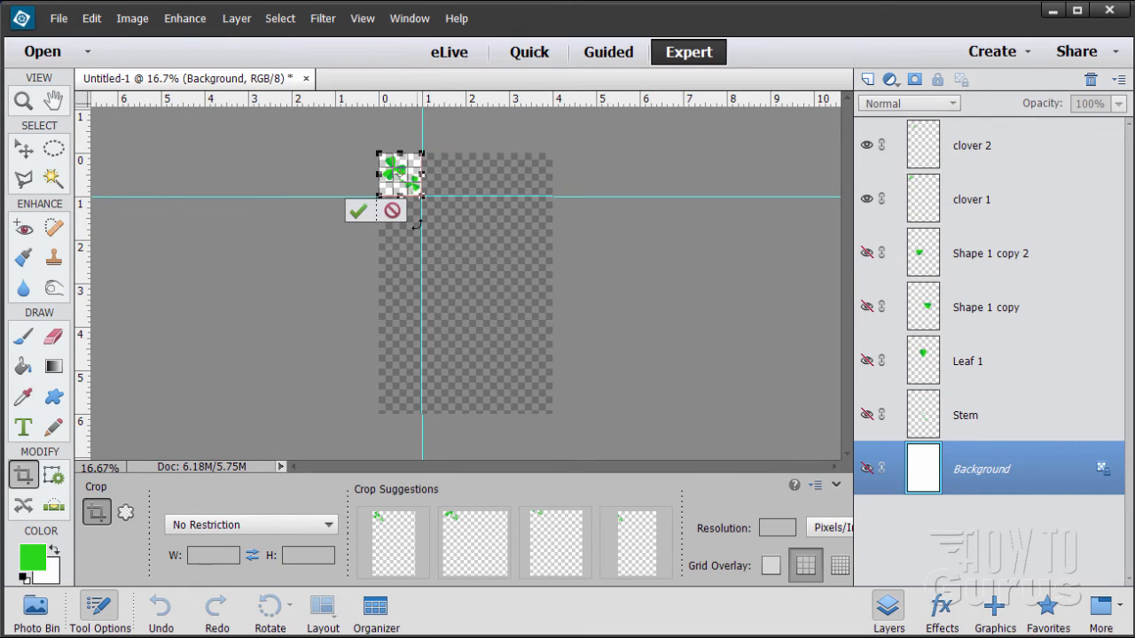
pyautogui.click(355, 215)
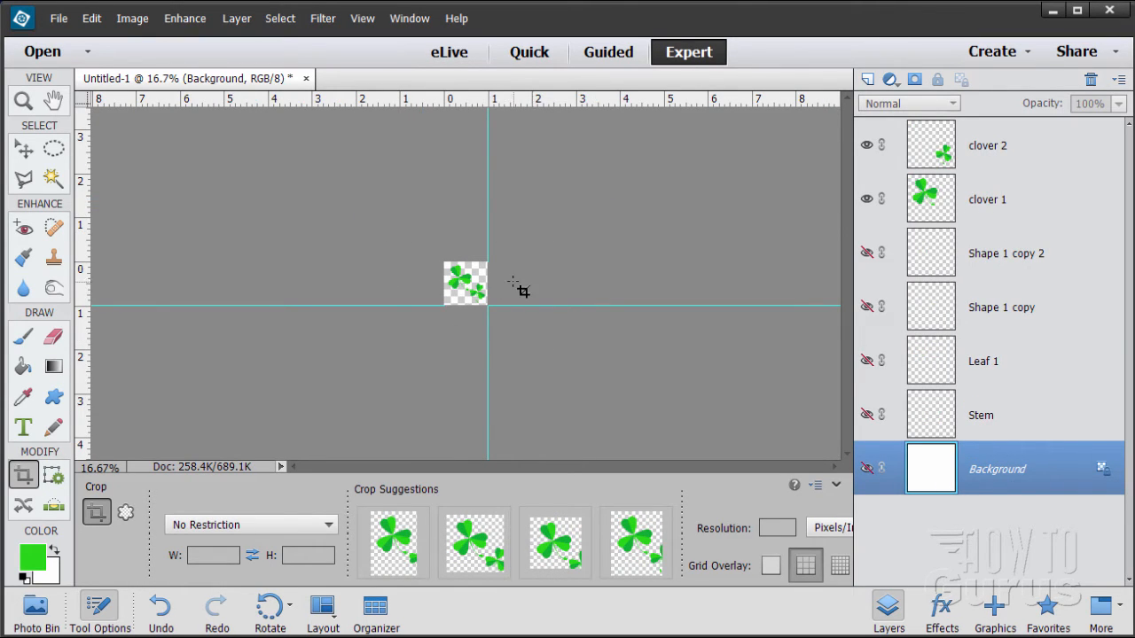
# - Define the cropped clover square as a pattern named clovers, and undo the crop to restore the full card
pyautogui.click(26, 151)
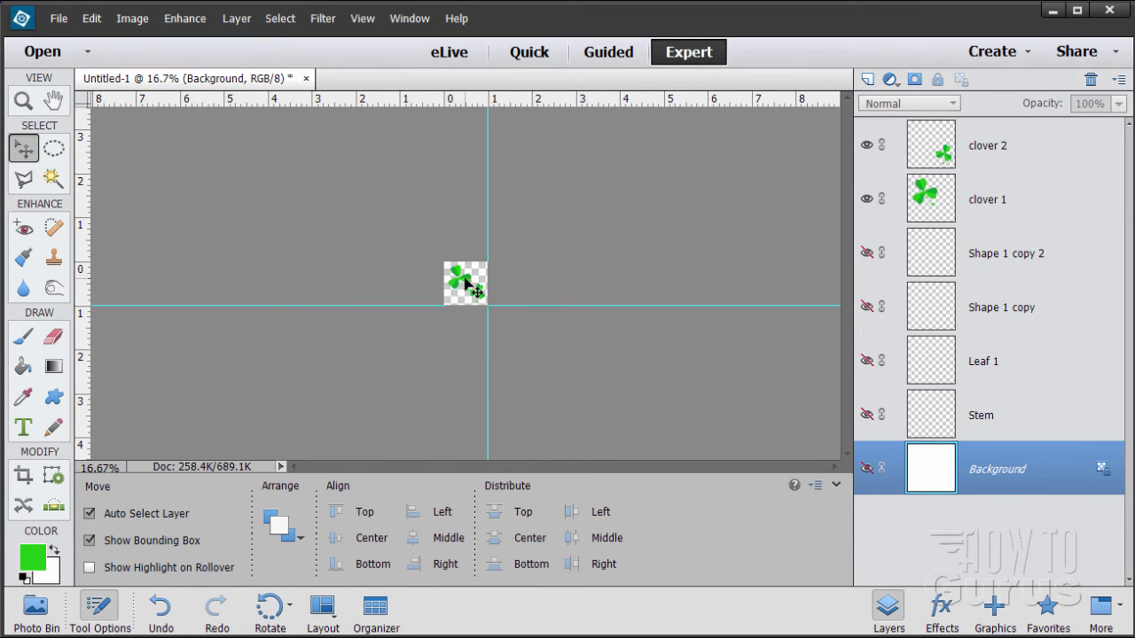
pyautogui.click(92, 19)
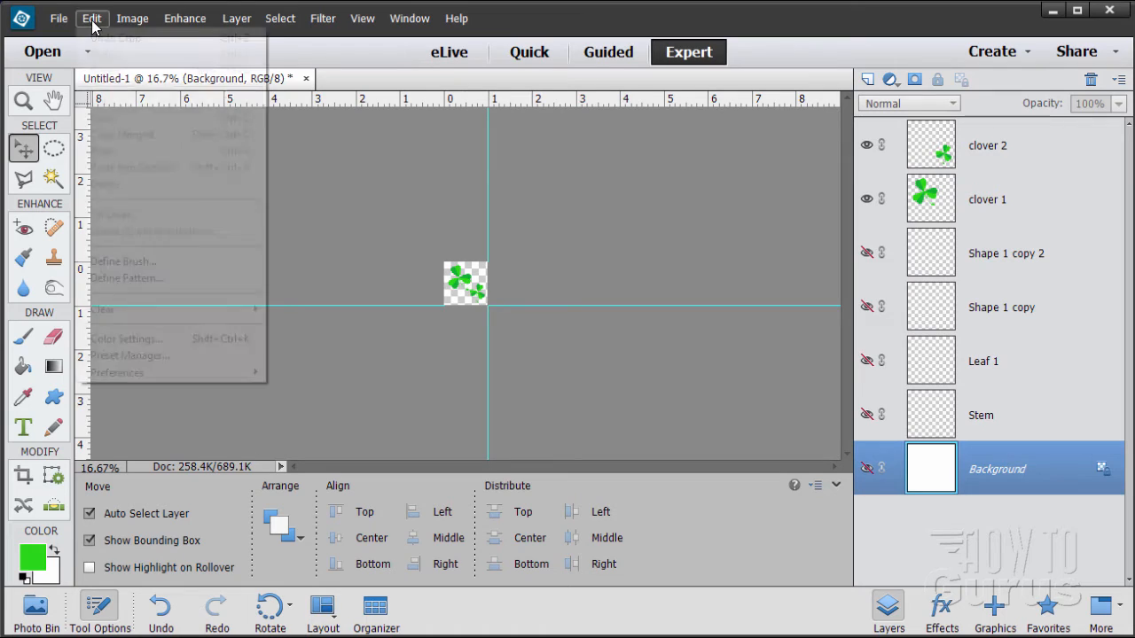
pyautogui.click(116, 277)
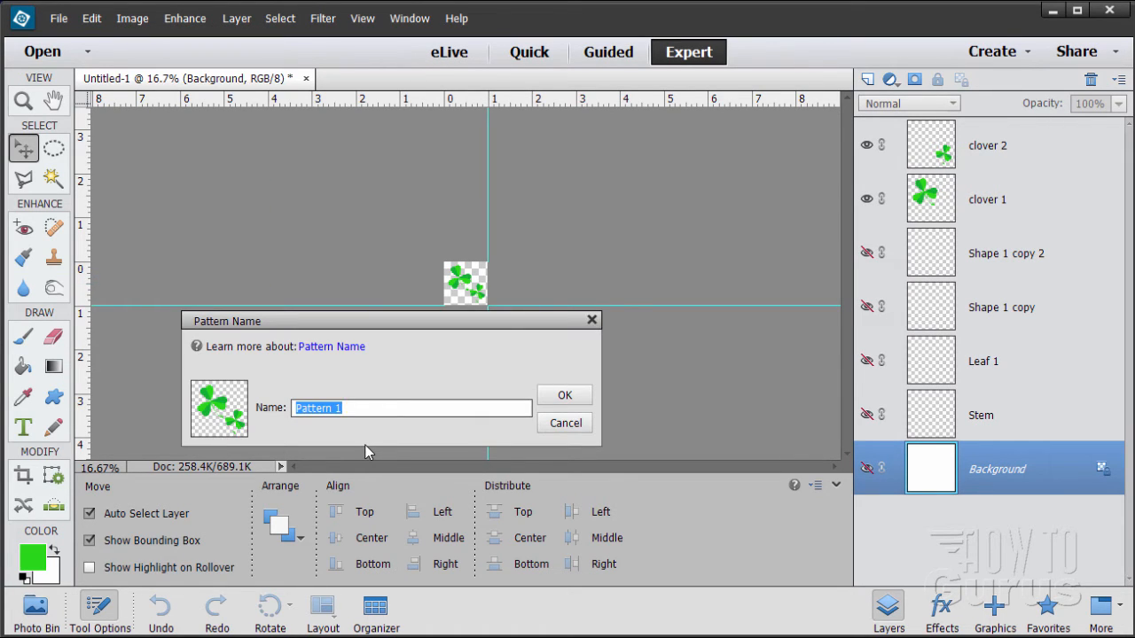
pyautogui.write('clovers')
pyautogui.click(550, 400)
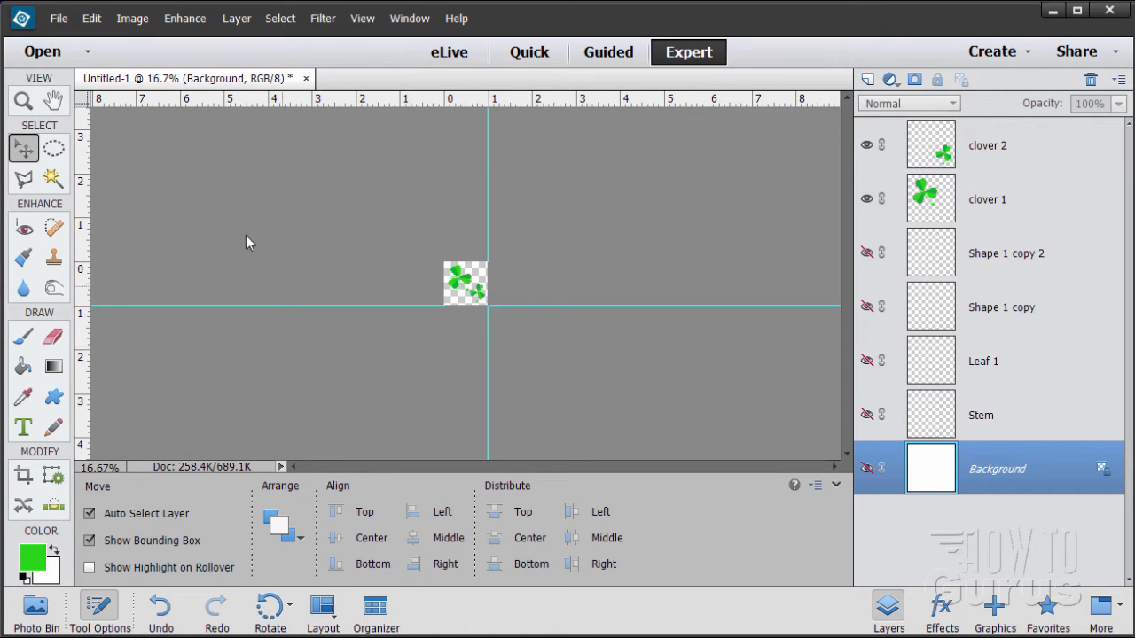
pyautogui.click(91, 18)
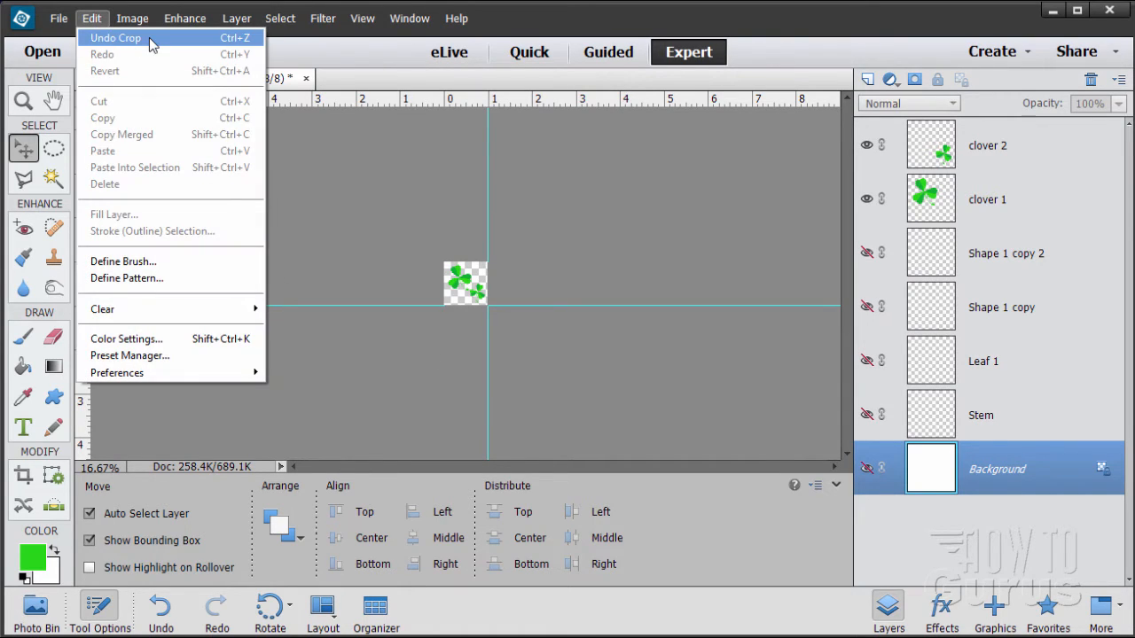
pyautogui.click(206, 41)
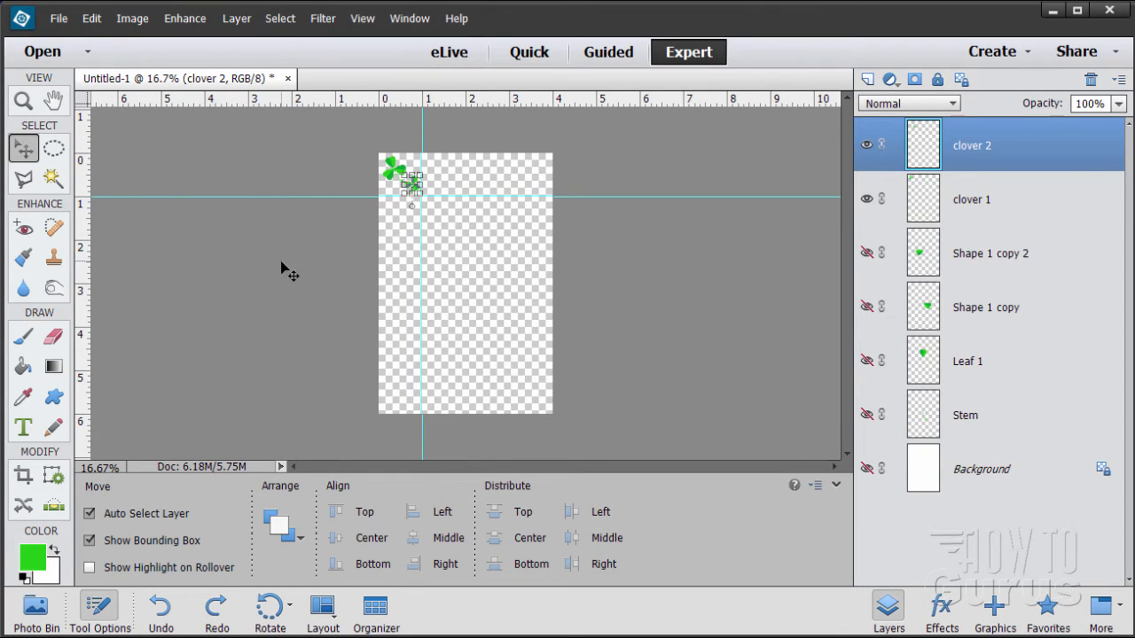
# - Set the Paint Bucket to fill with a pattern and open the options of the pattern picker
pyautogui.click(23, 367)
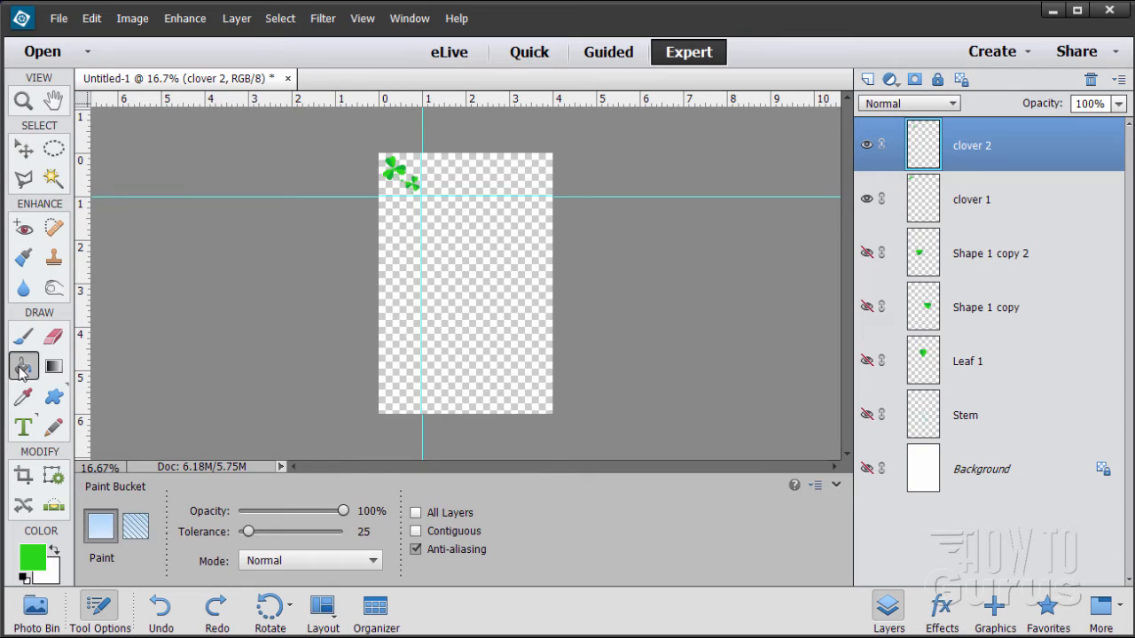
pyautogui.click(140, 532)
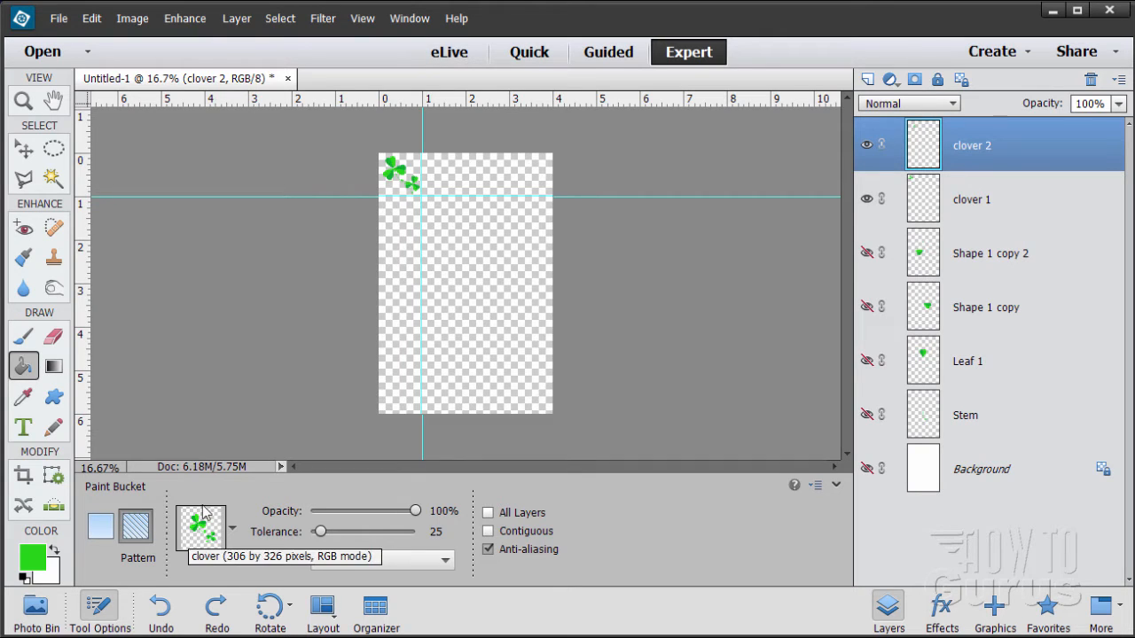
pyautogui.click(232, 529)
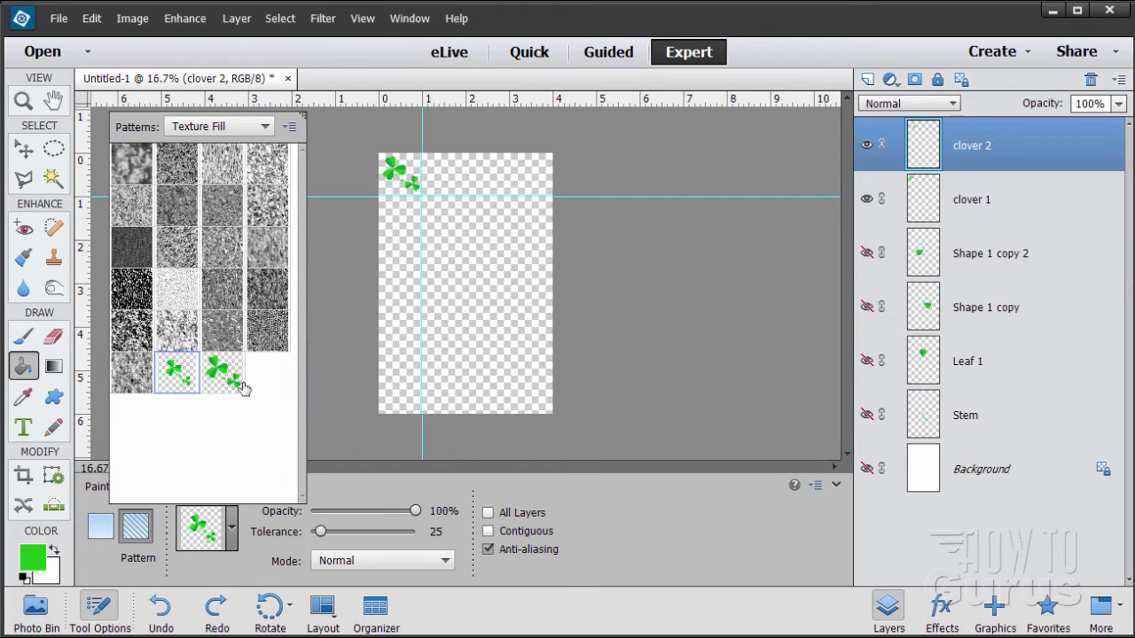
pyautogui.click(290, 129)
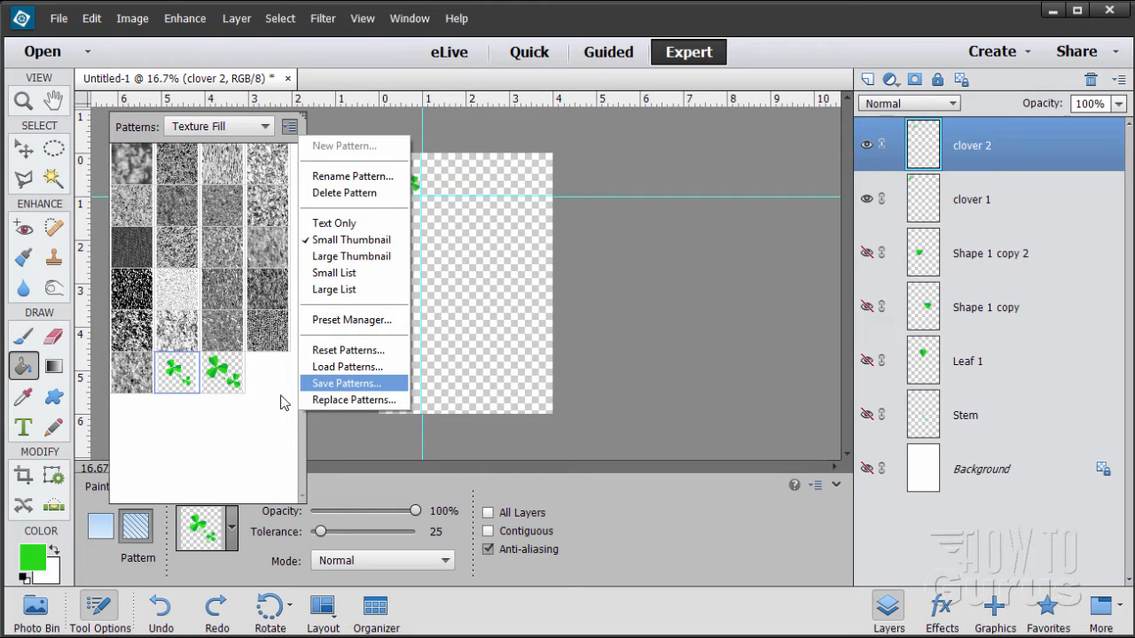
pyautogui.click(250, 395)
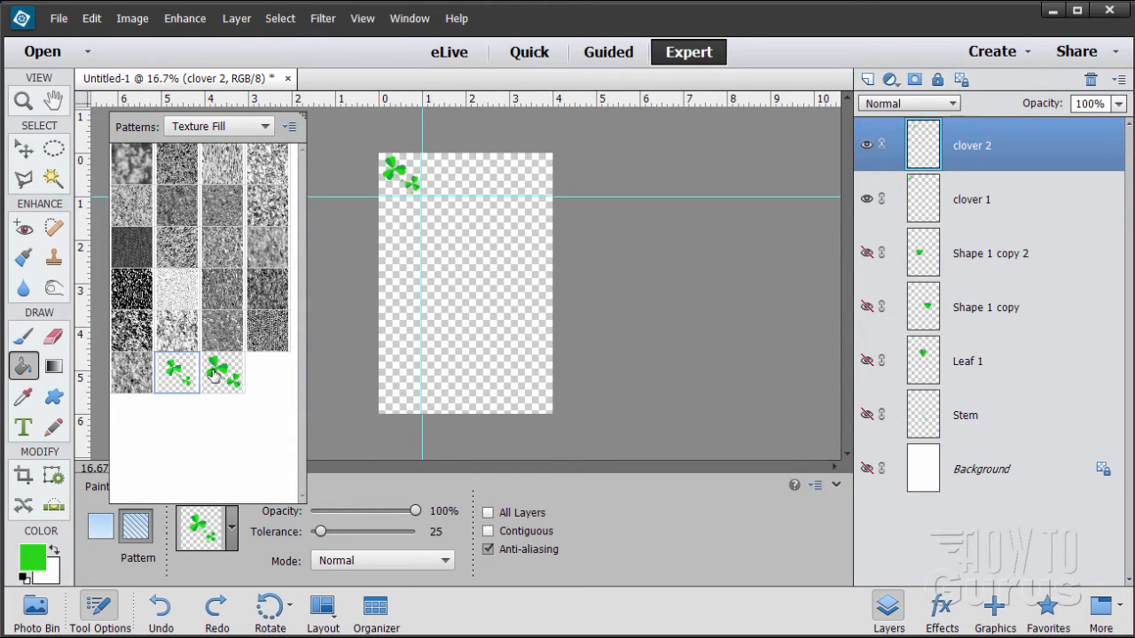
pyautogui.click(263, 126)
pyautogui.click(217, 258)
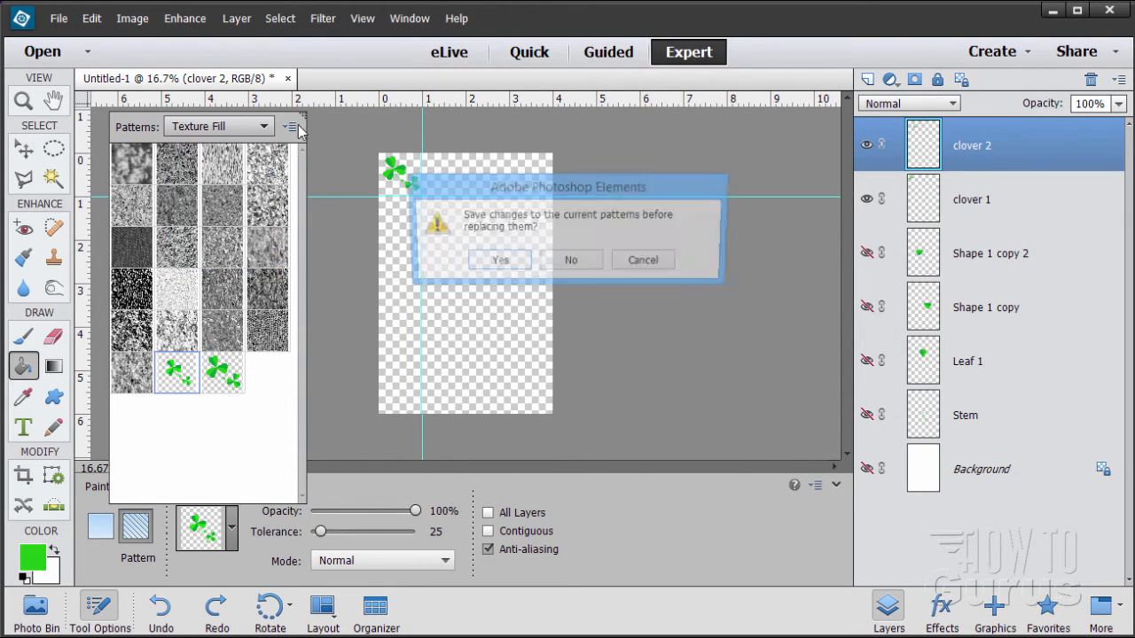
pyautogui.click(641, 265)
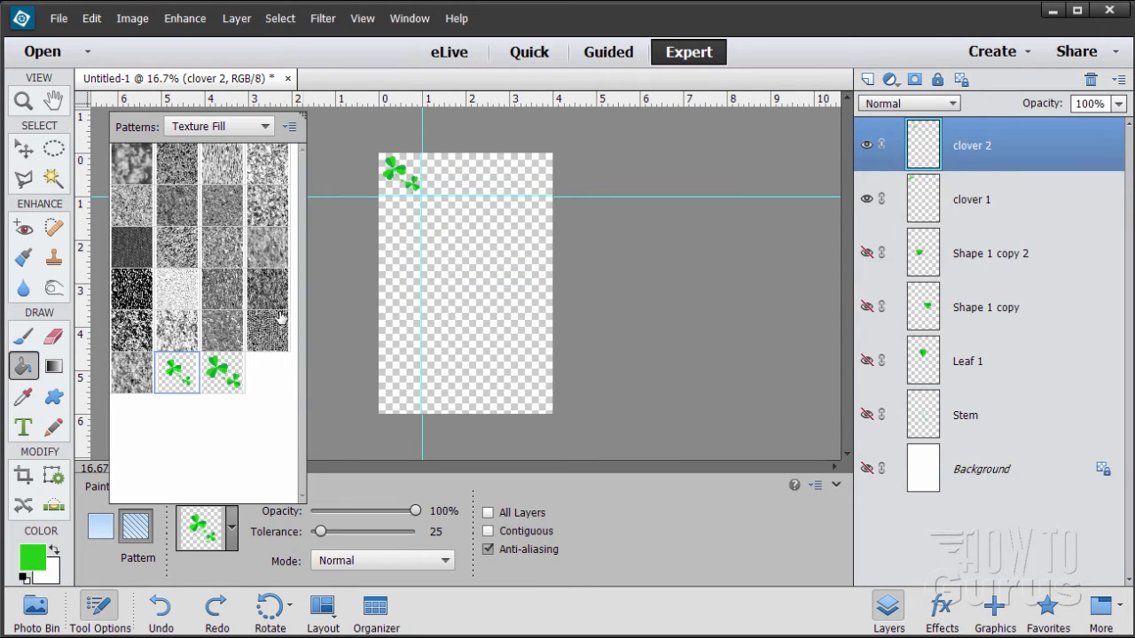
pyautogui.click(227, 534)
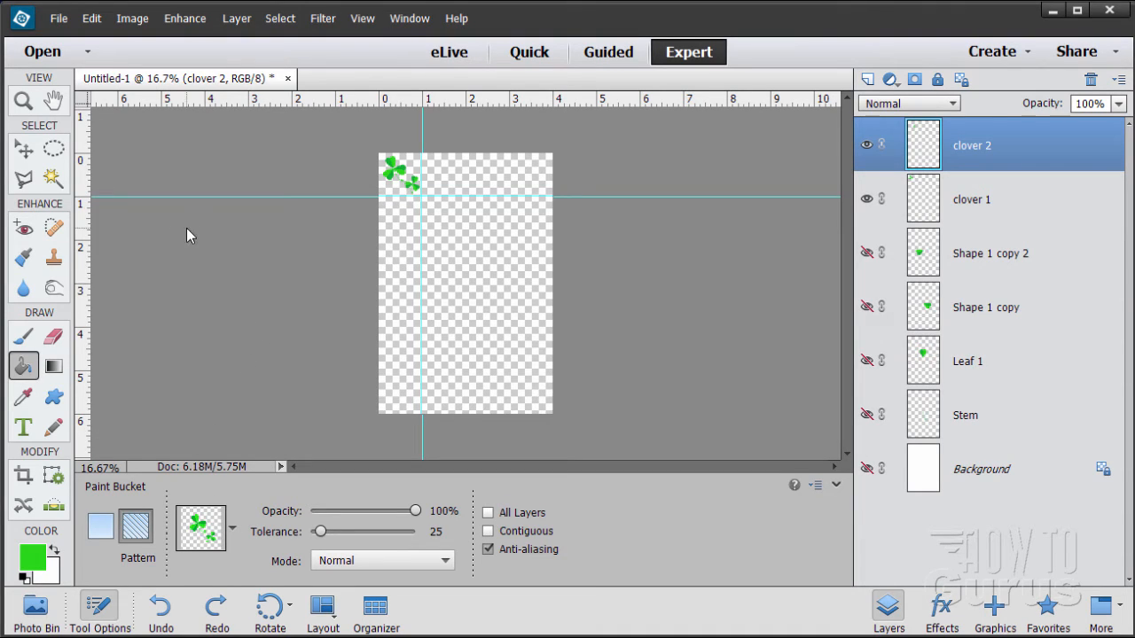
# - Hide the clover 2 and clover 1 layers and make the Background layer visible
pyautogui.click(867, 145)
pyautogui.click(868, 199)
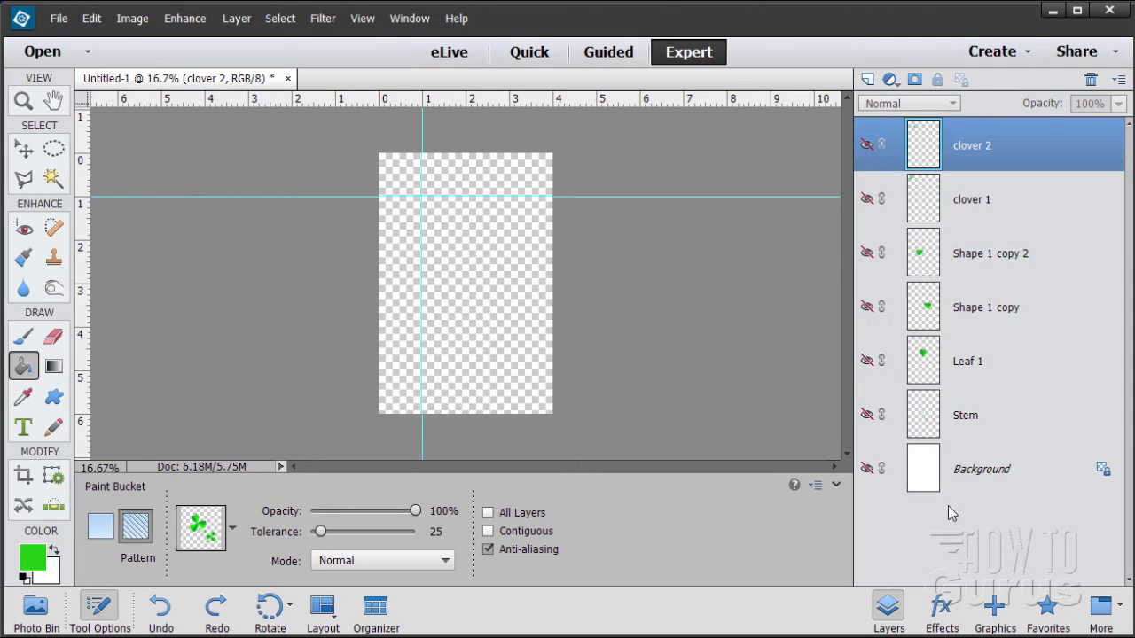
pyautogui.click(868, 469)
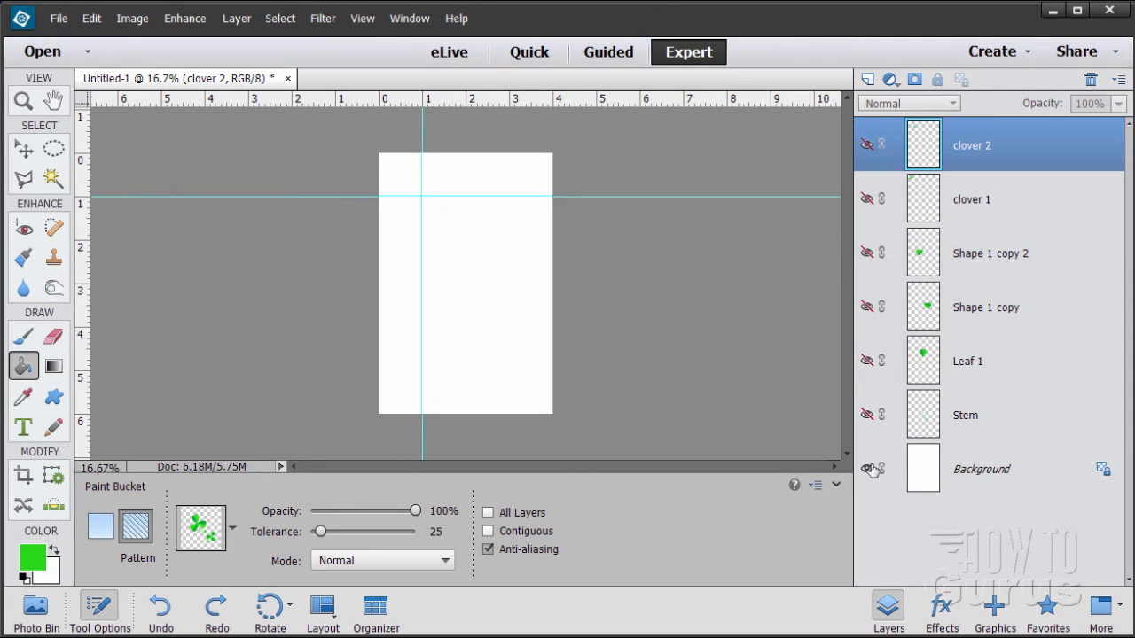
# - Duplicate the Background layer and hide the original
pyautogui.click(989, 474)
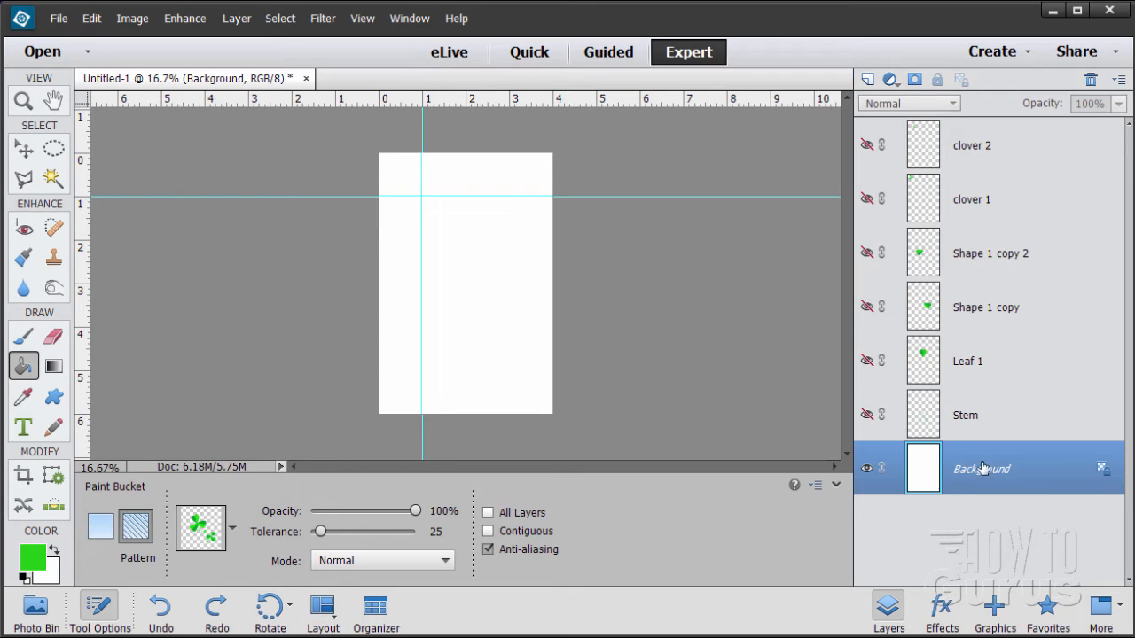
pyautogui.moveTo(962, 456); pyautogui.dragTo(868, 80)
pyautogui.click(866, 523)
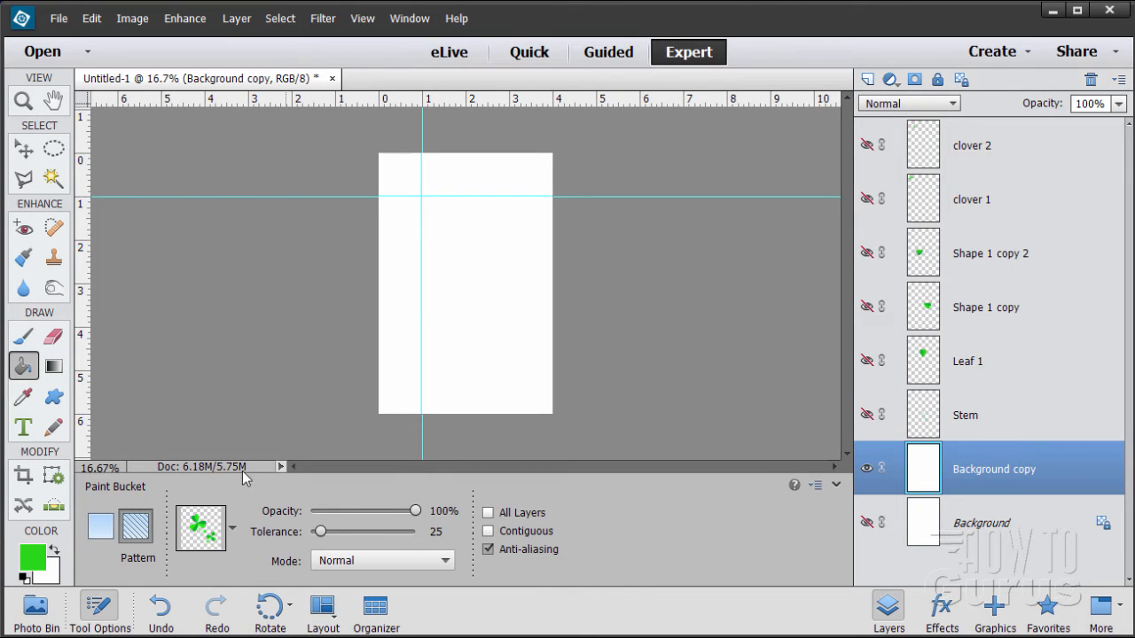
# - Set the foreground color to the green with hex value 1ec611
pyautogui.click(32, 557)
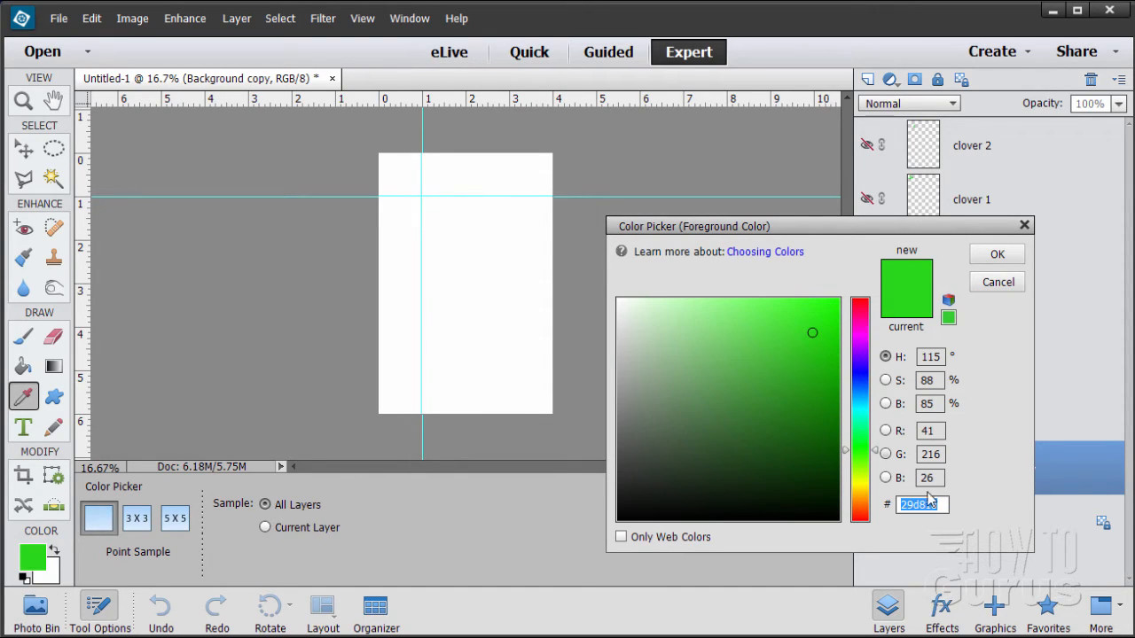
pyautogui.write('1')
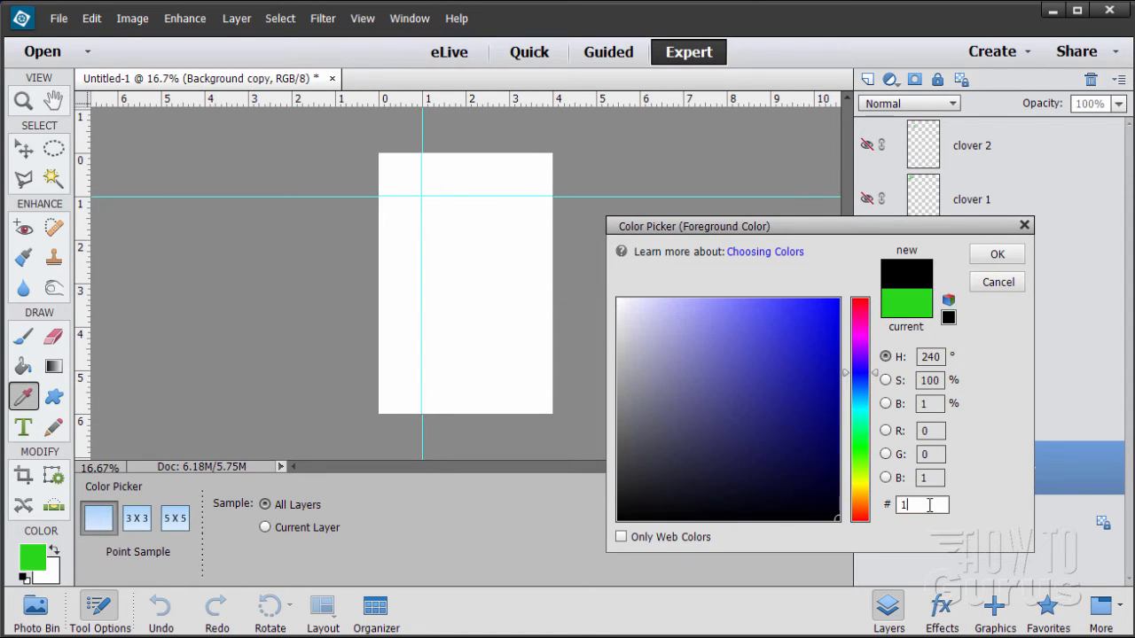
pyautogui.write('e')
pyautogui.write('d')
pyautogui.write('6')
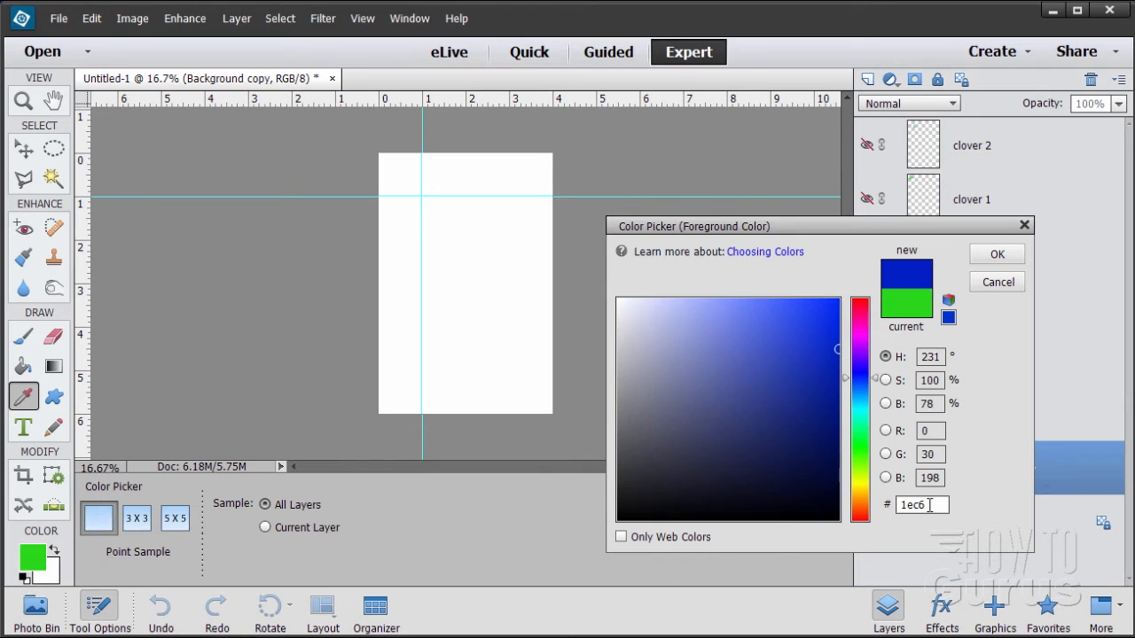
pyautogui.write('11')
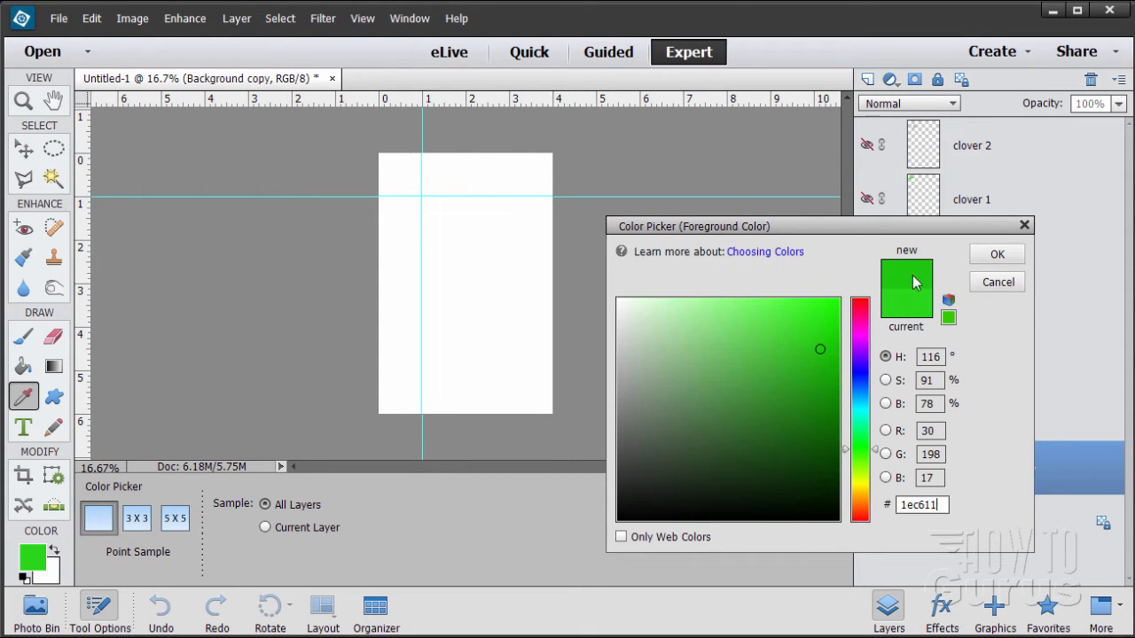
pyautogui.click(995, 255)
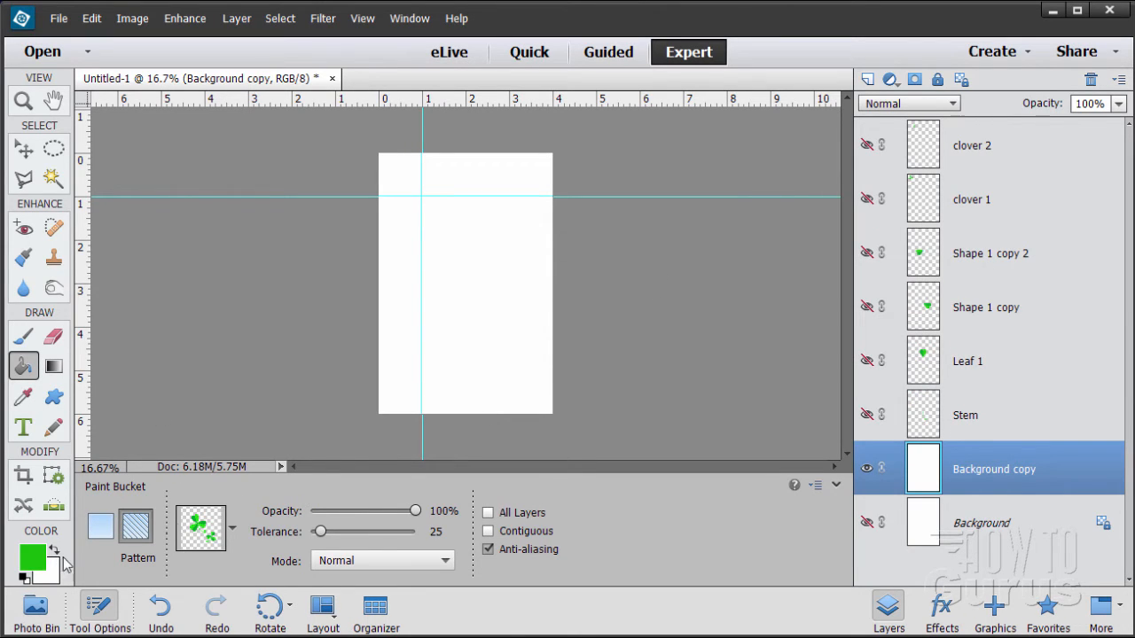
# - Use the Paint Bucket to fill the Background copy layer with the solid foreground green and cover it with the clover pattern
pyautogui.click(104, 529)
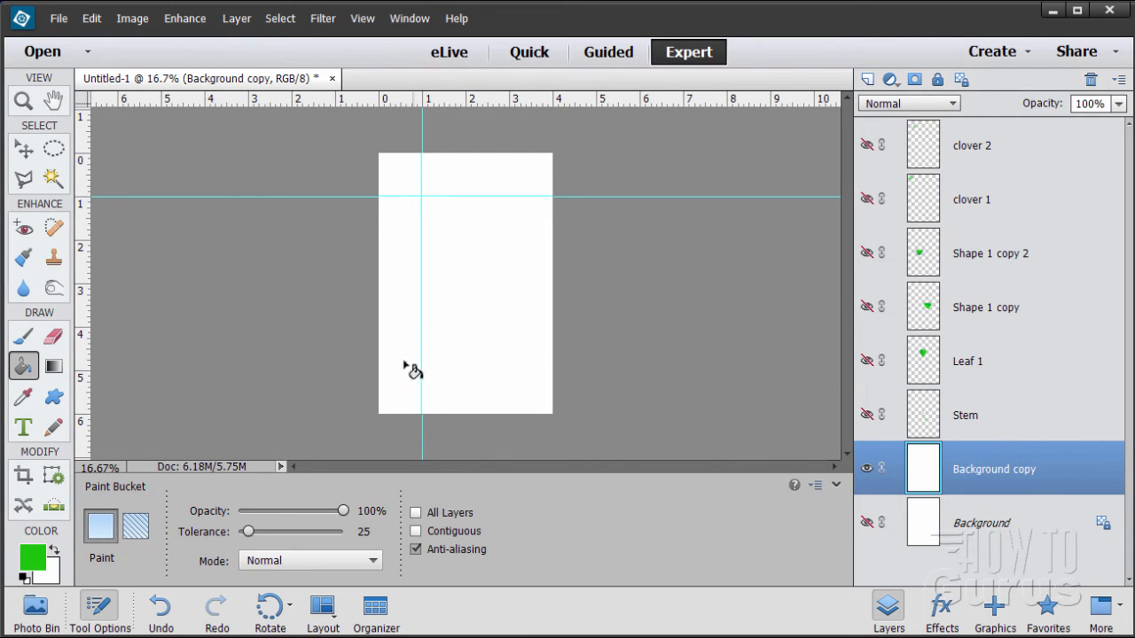
pyautogui.click(498, 340)
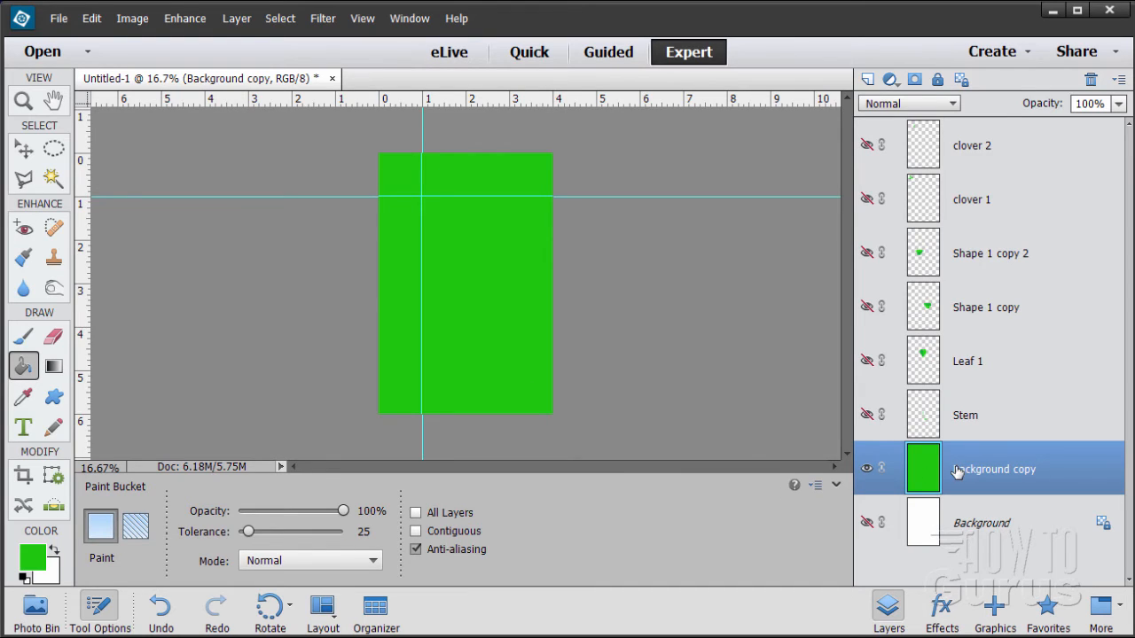
pyautogui.click(137, 528)
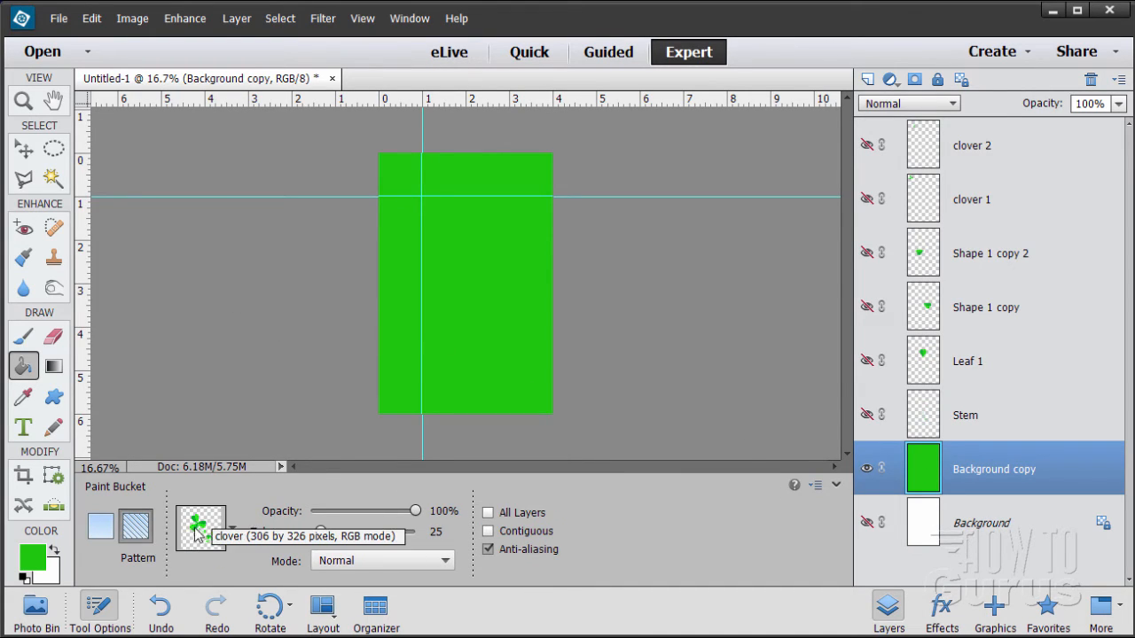
pyautogui.click(468, 359)
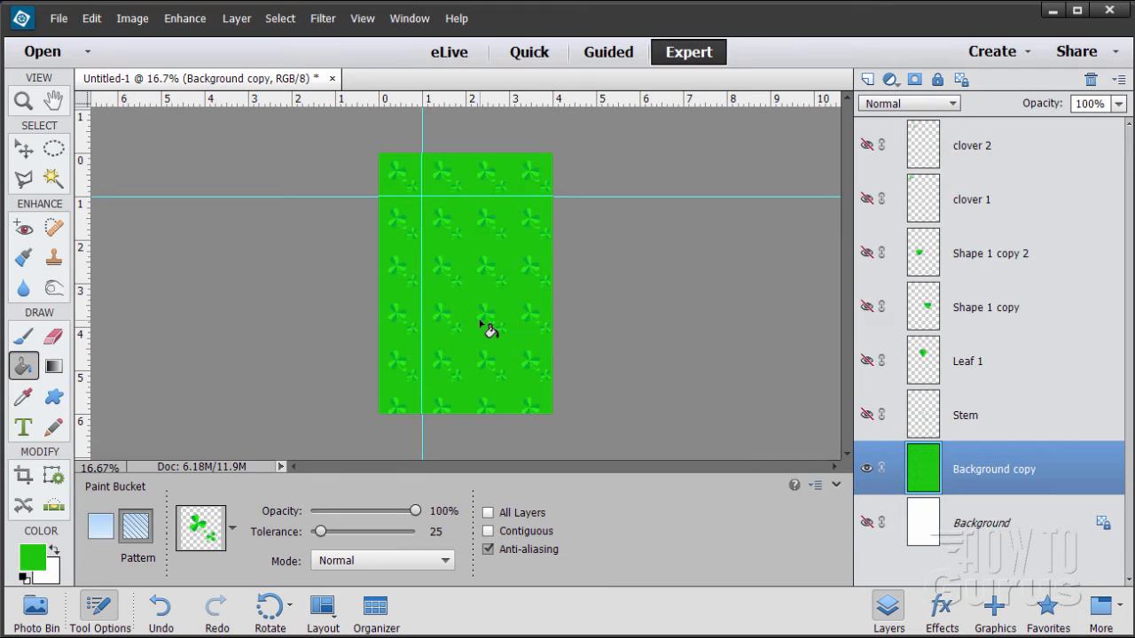
# - Switch to the Move tool and clear all guides from the document
pyautogui.click(24, 148)
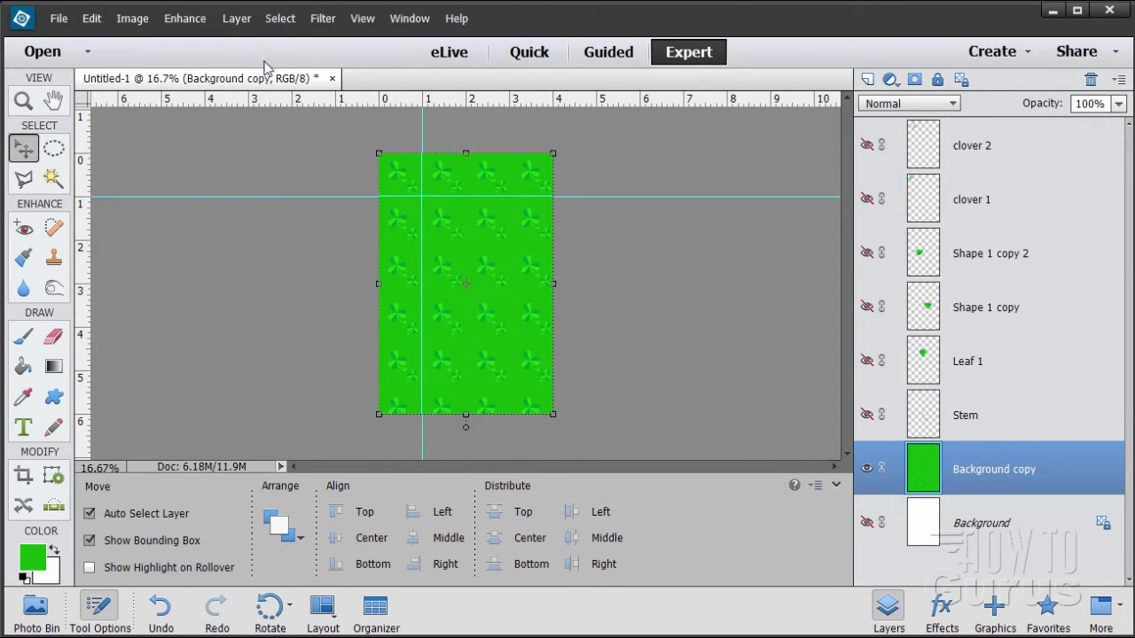
pyautogui.click(362, 19)
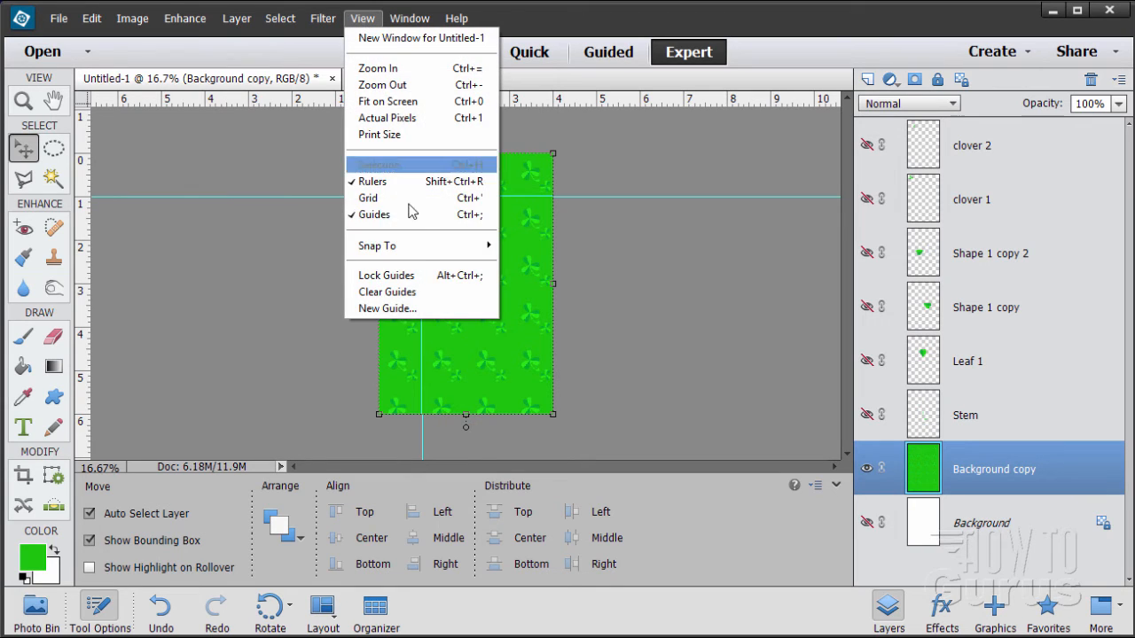
pyautogui.click(410, 295)
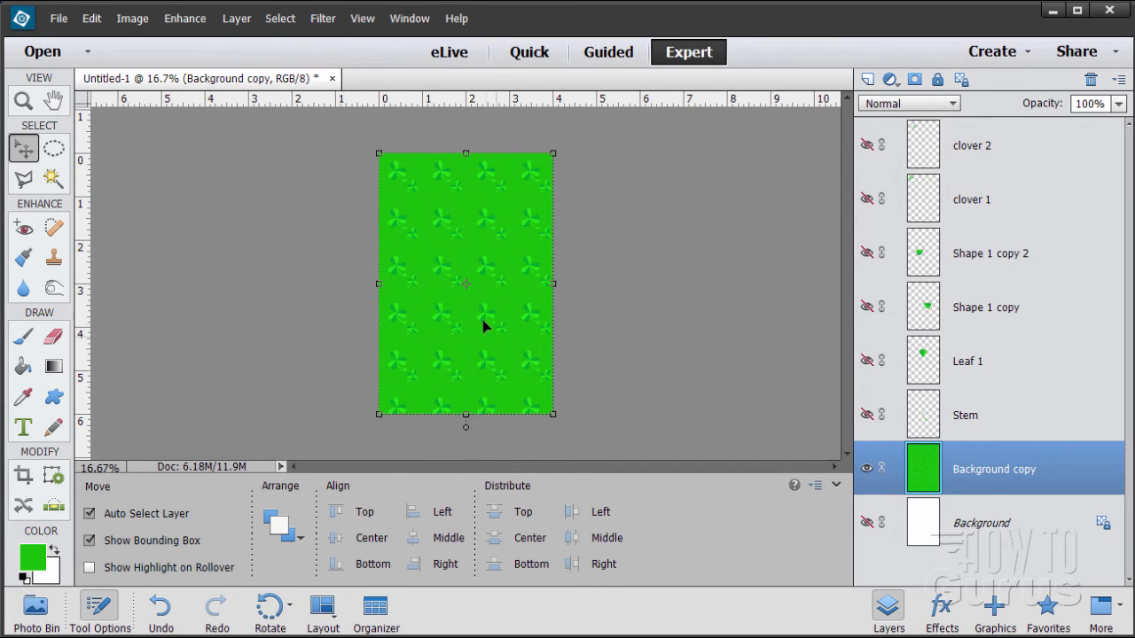
# - Rename the Background copy layer to "clover background"
pyautogui.doubleClick(991, 470)
pyautogui.write('clo')
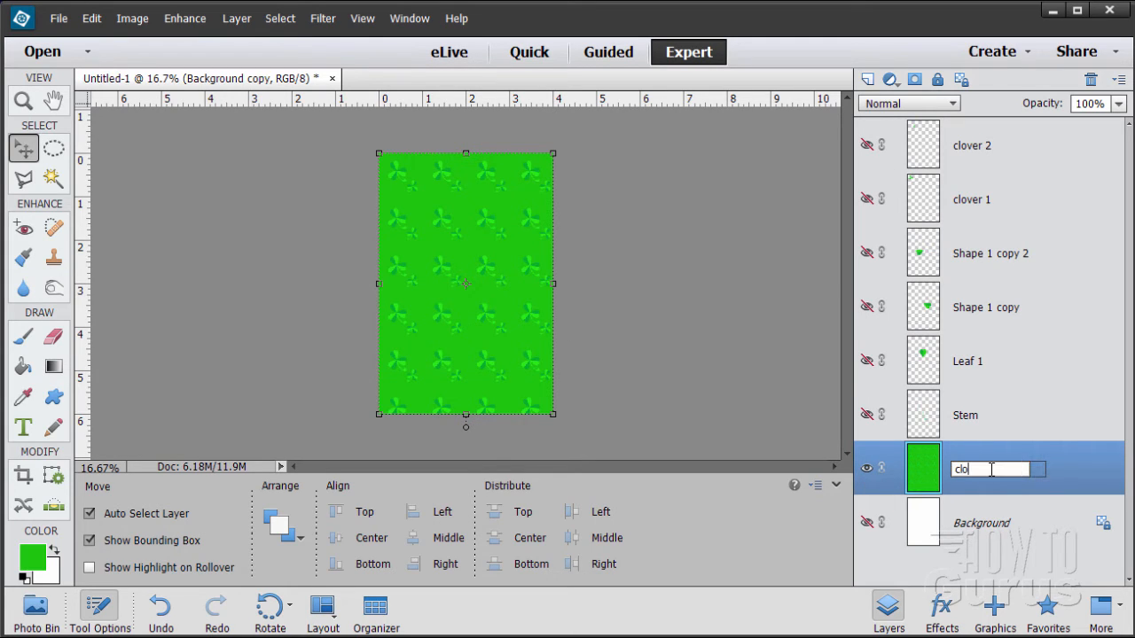
pyautogui.write('ver backgrfoun')
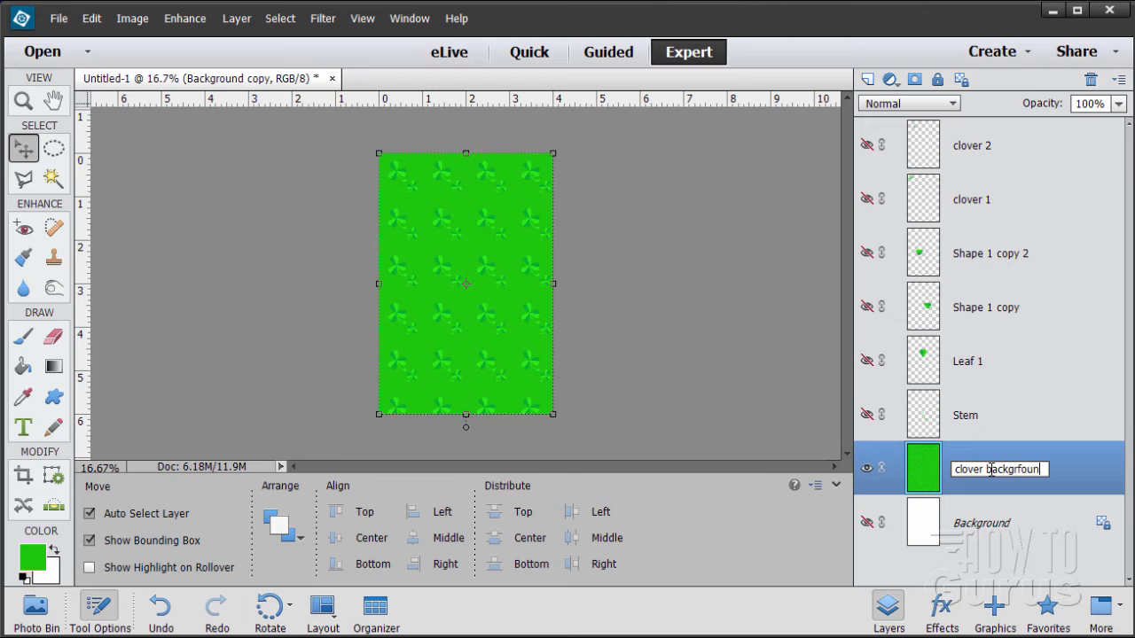
pyautogui.press('BackSpace')
pyautogui.press('BackSpace')
pyautogui.press('BackSpace')
pyautogui.press('BackSpace')
pyautogui.write('ound')
pyautogui.press('Return')
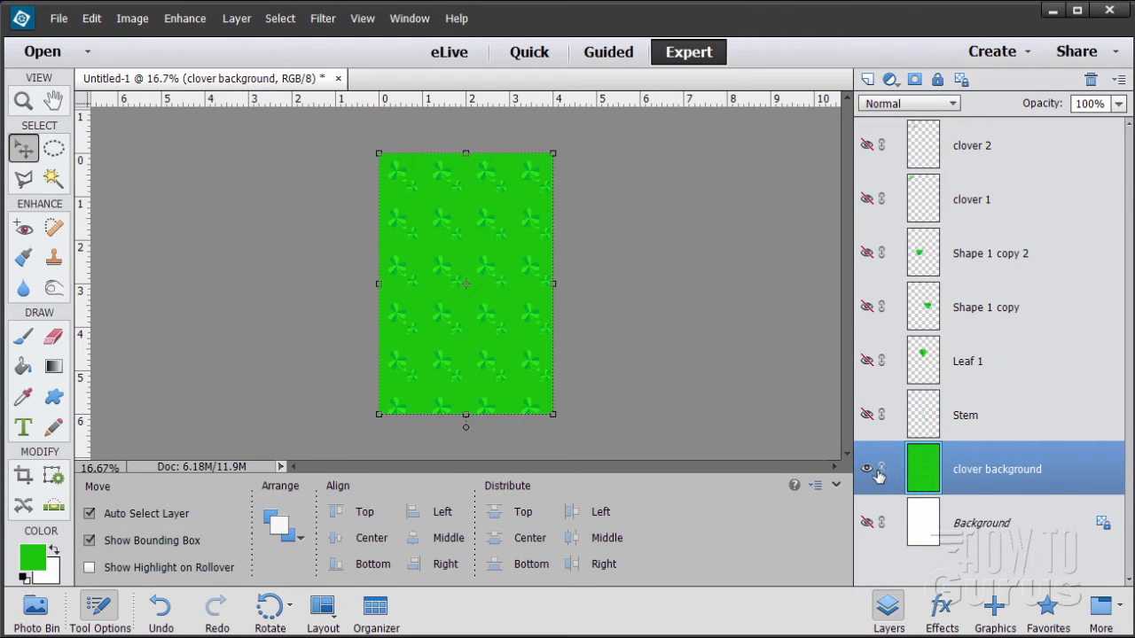
# - Hide the clover background layer and show the Background, Leaf 1 and Stem layers
pyautogui.click(872, 470)
pyautogui.click(866, 525)
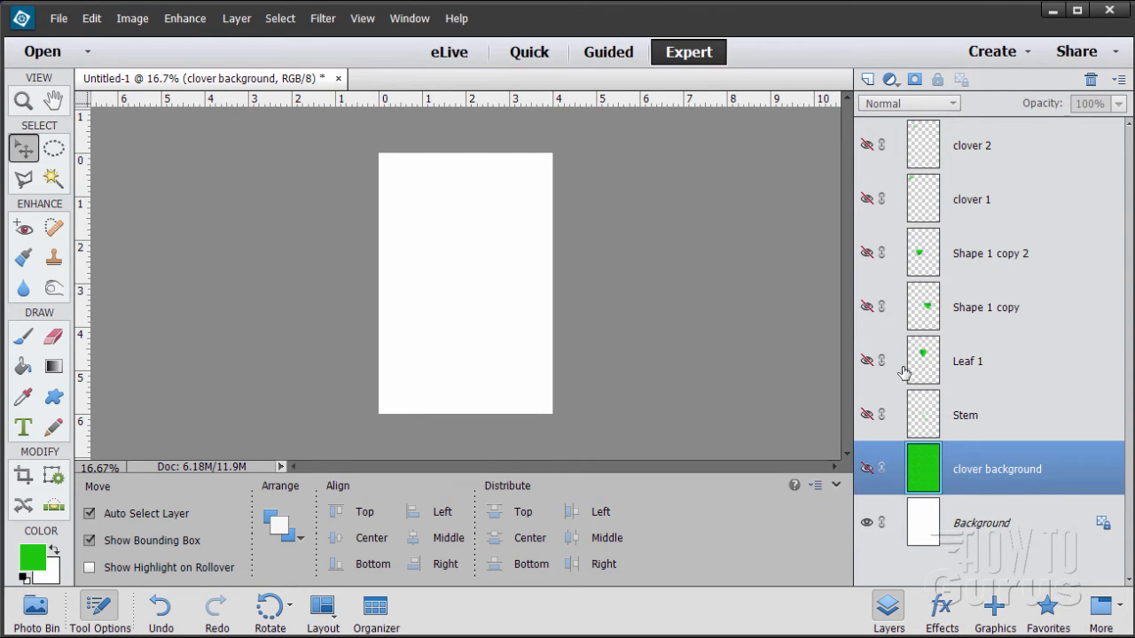
pyautogui.click(866, 361)
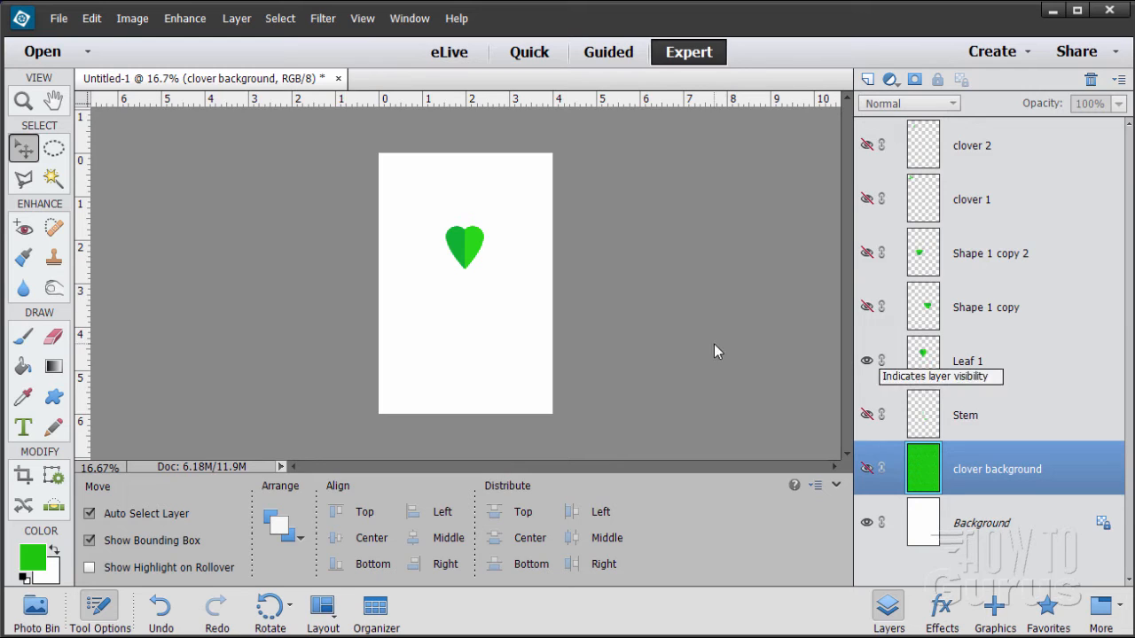
pyautogui.click(23, 101)
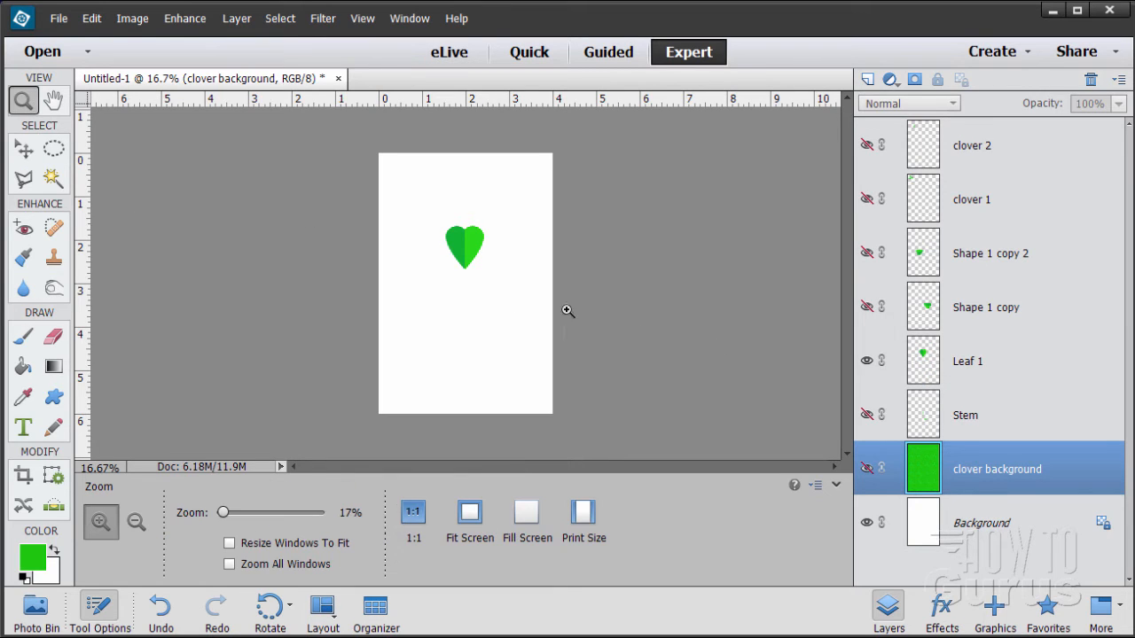
pyautogui.click(867, 415)
# - Move the stem on the Stem layer about 1.3 inches down, clear of the heart-shaped leaf
pyautogui.click(24, 149)
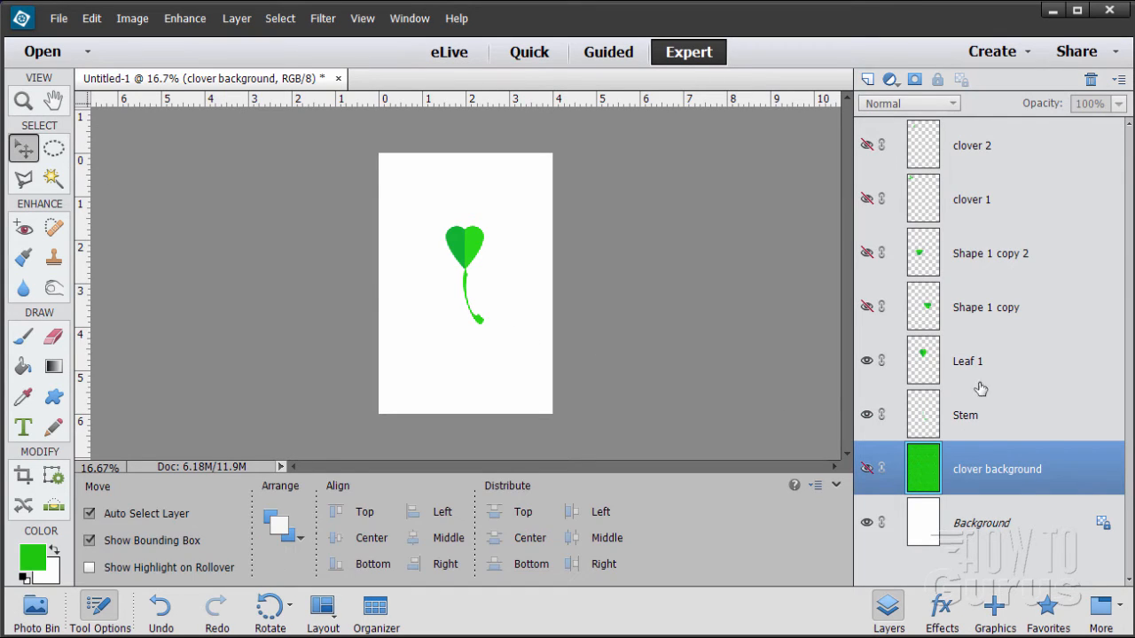
pyautogui.click(970, 419)
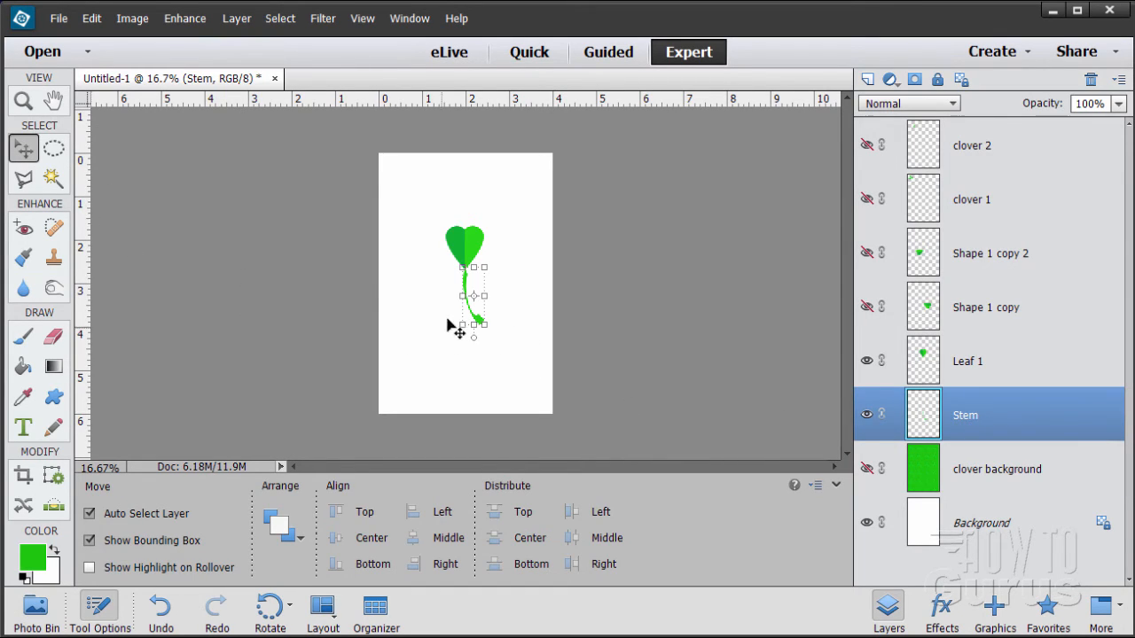
pyautogui.click(475, 337)
pyautogui.moveTo(474, 341); pyautogui.dragTo(479, 381)
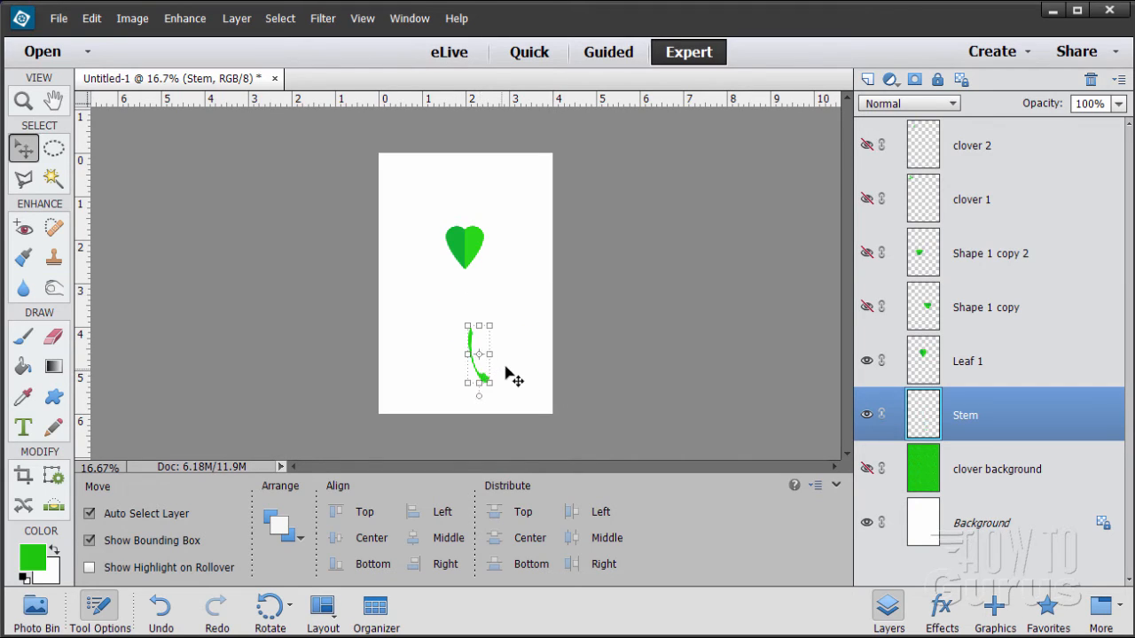
pyautogui.click(519, 318)
# - Swap the foreground and background colors so that white becomes the foreground color
pyautogui.click(982, 371)
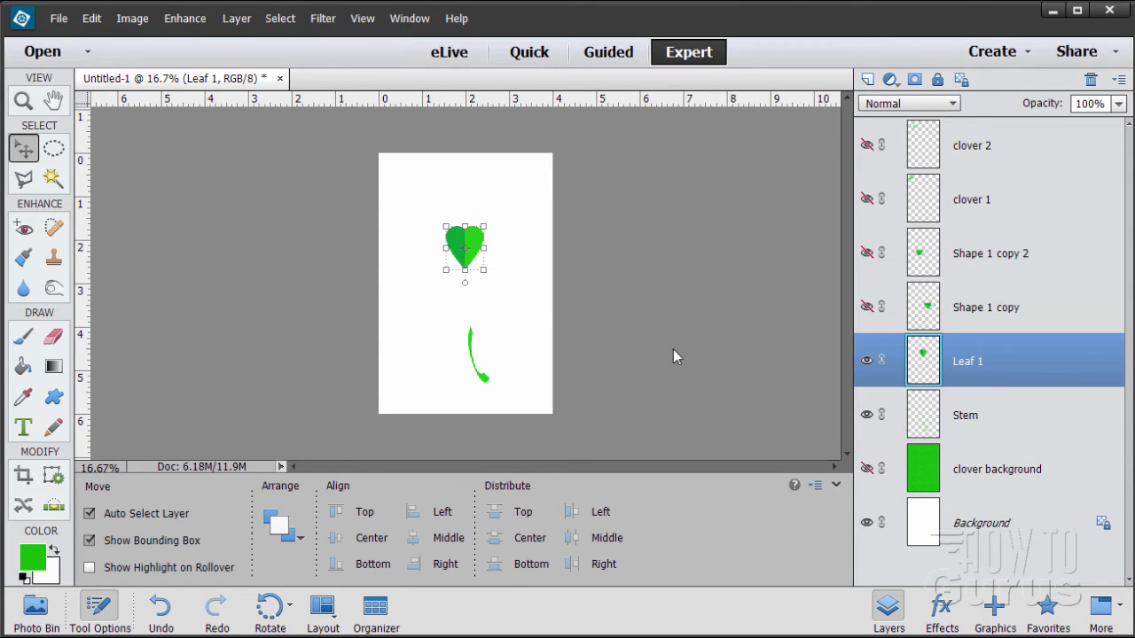
pyautogui.click(23, 100)
pyautogui.click(489, 266)
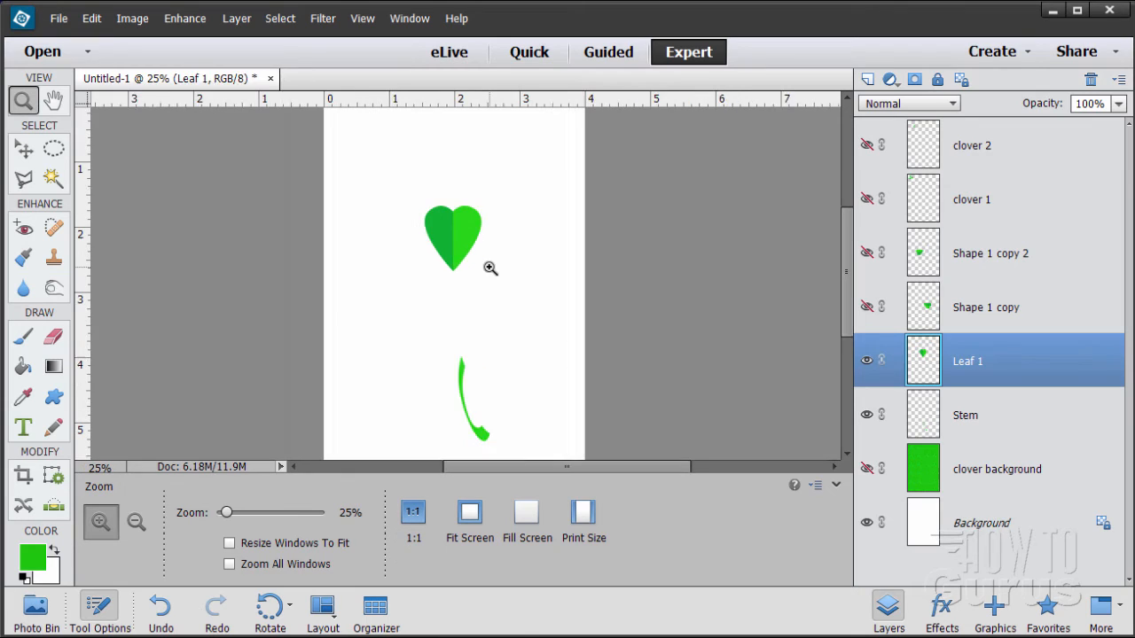
pyautogui.hotkey('alt', ',')
pyautogui.click(431, 241)
pyautogui.click(435, 246)
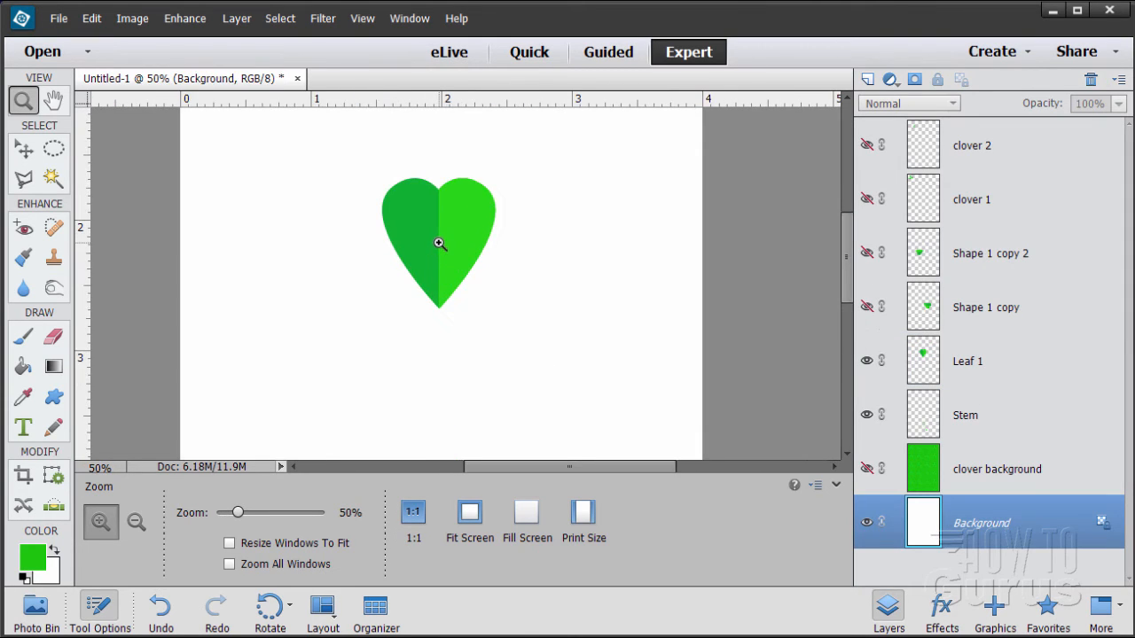
pyautogui.click(438, 243)
pyautogui.click(422, 292)
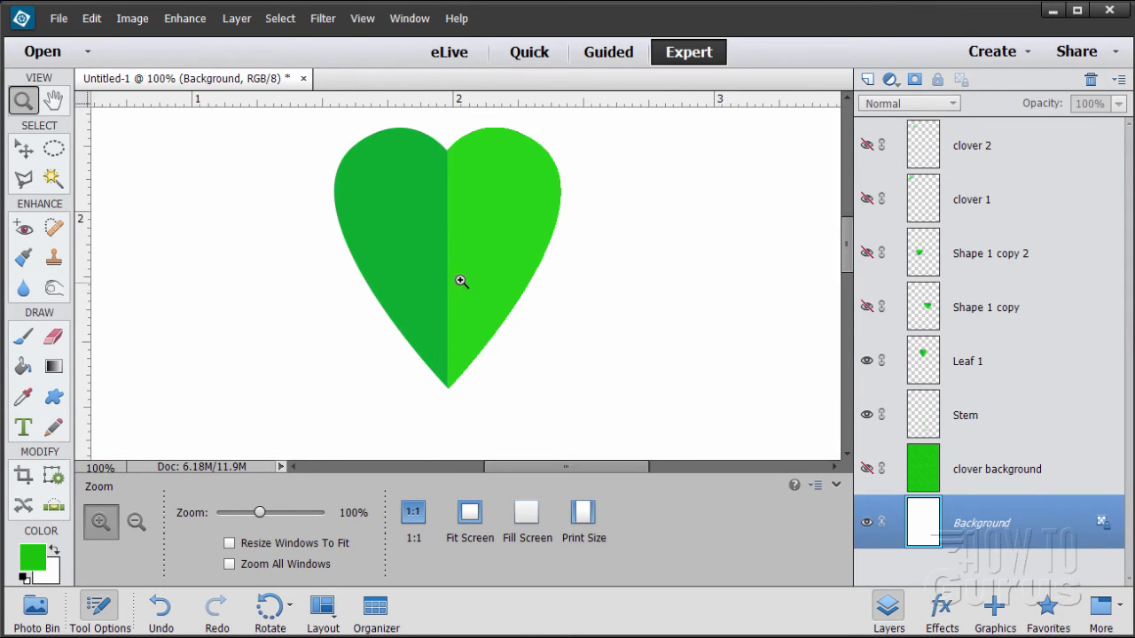
pyautogui.scroll(2, 465, 281)
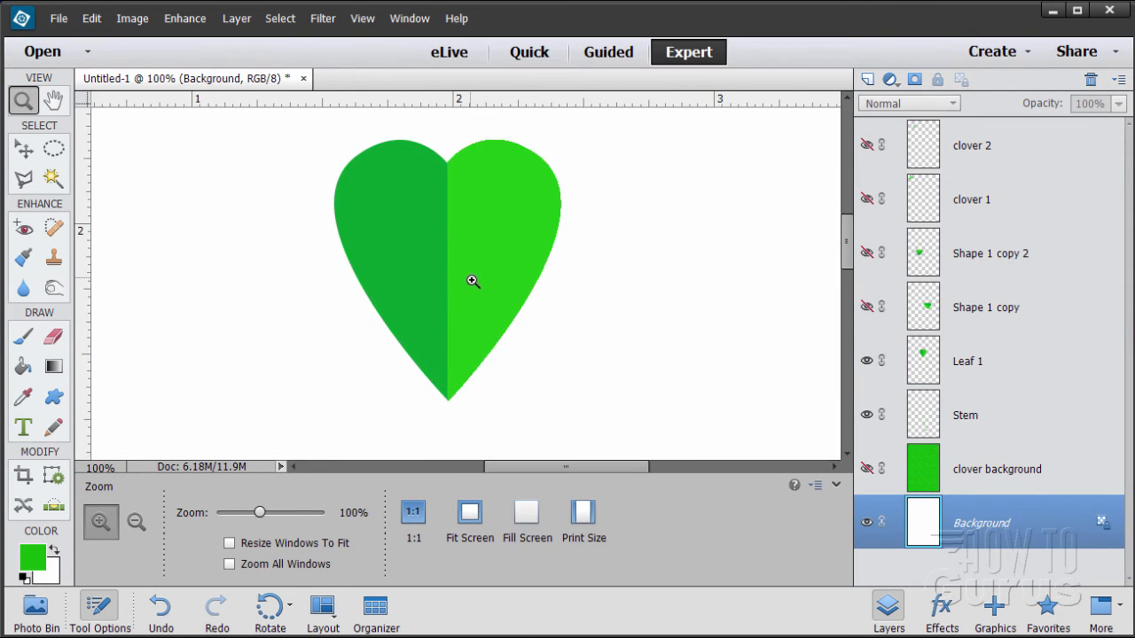
pyautogui.click(27, 148)
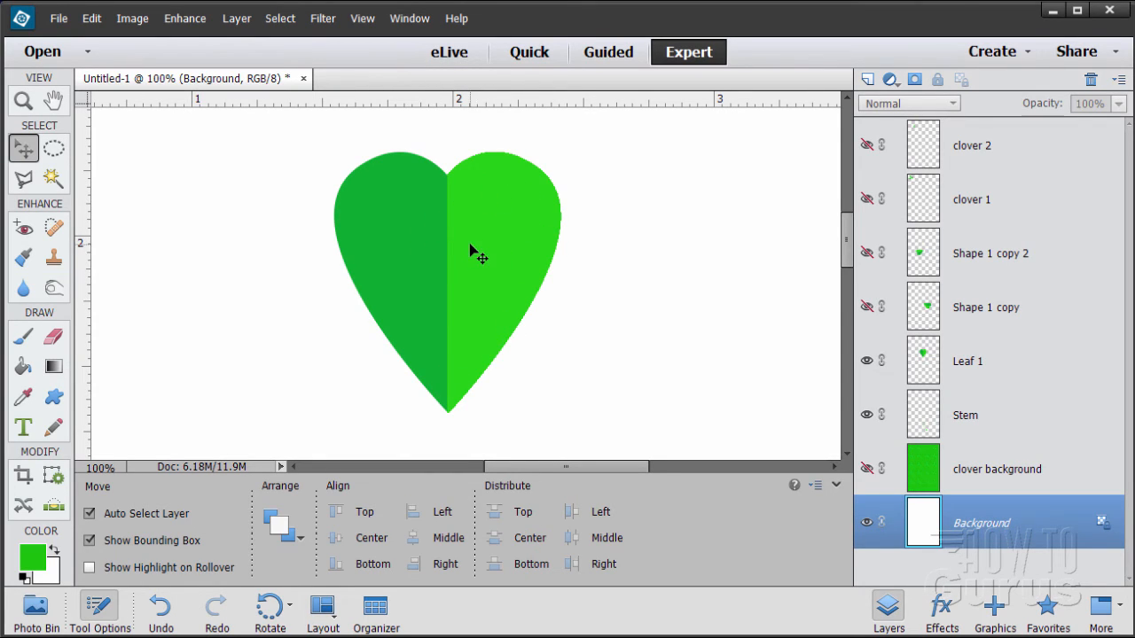
pyautogui.click(55, 553)
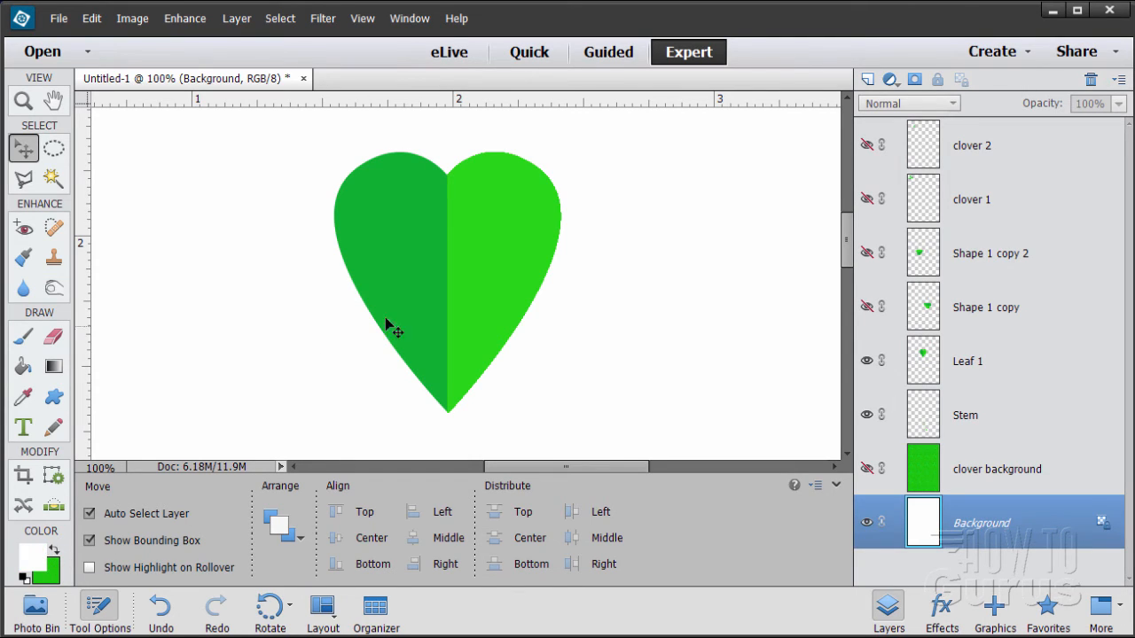
# - Select the light green half of the heart-shaped leaf on the Leaf 1 layer with the Magic Wand at tolerance 0
pyautogui.click(54, 177)
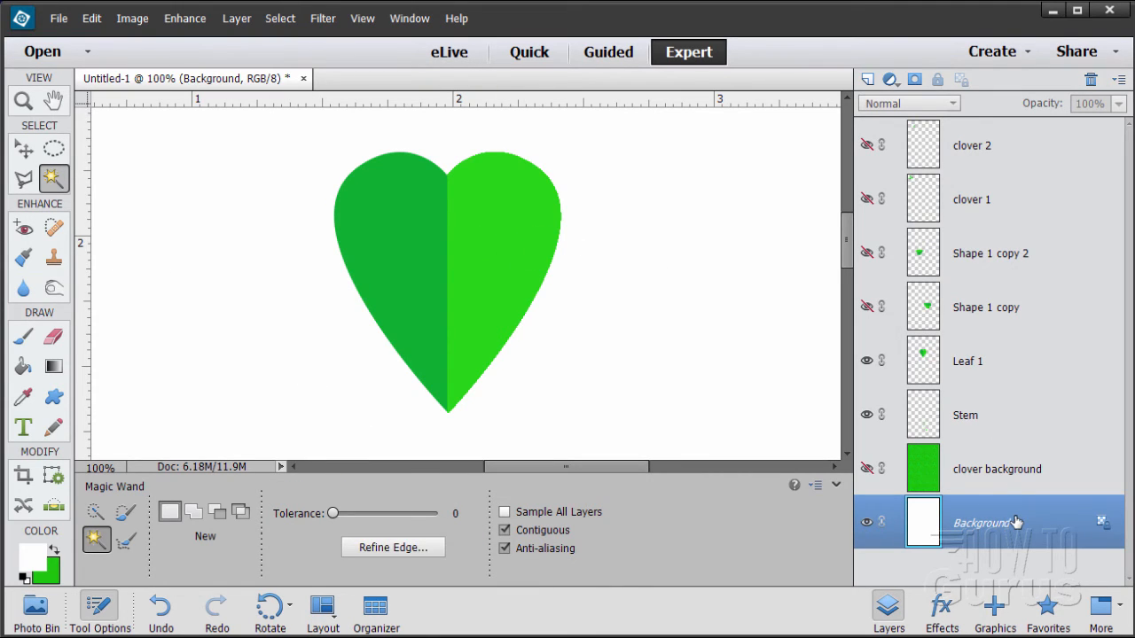
pyautogui.click(990, 369)
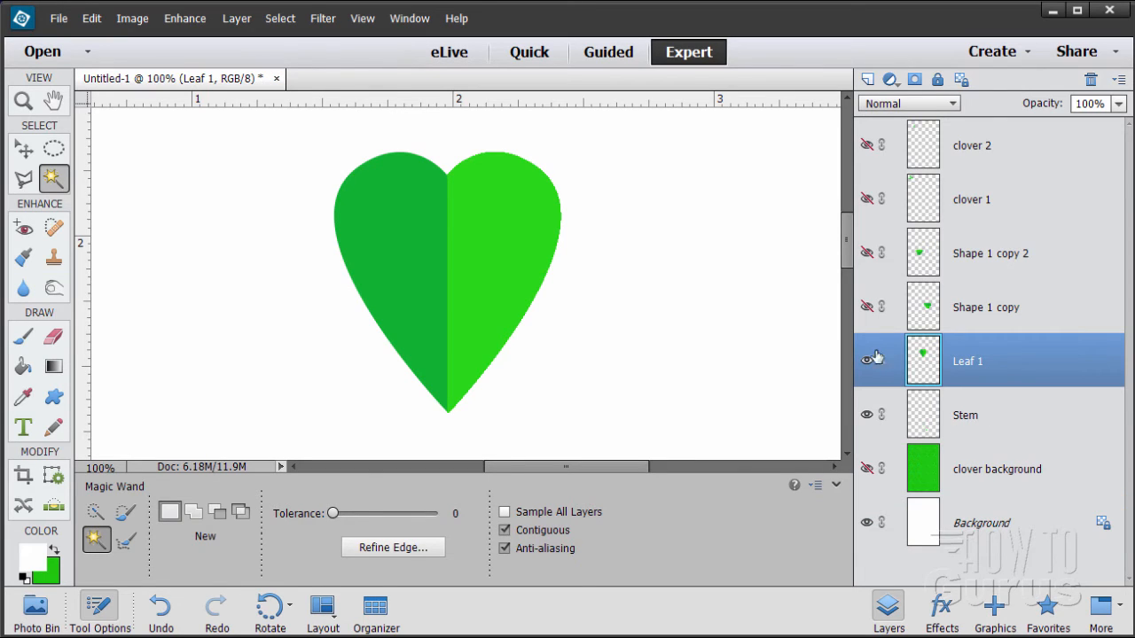
pyautogui.click(520, 249)
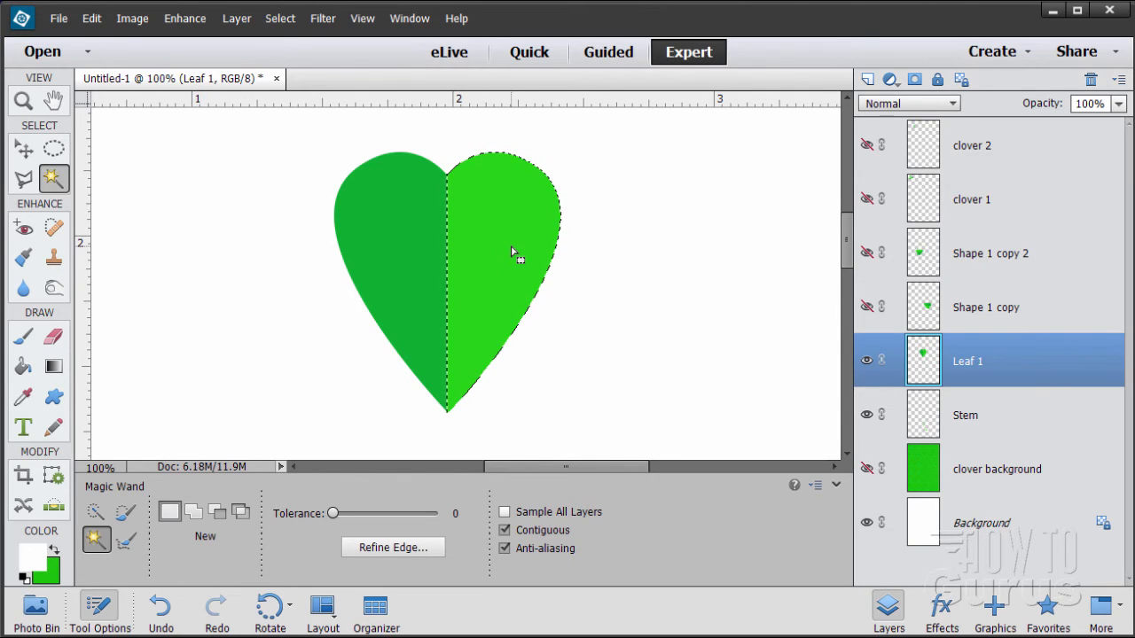
# - Nudge the selection outline about 0.08 inch down and 0.05 inch left, offsetting it from the leaf's light green half
pyautogui.hotkey('shift', 'Down')
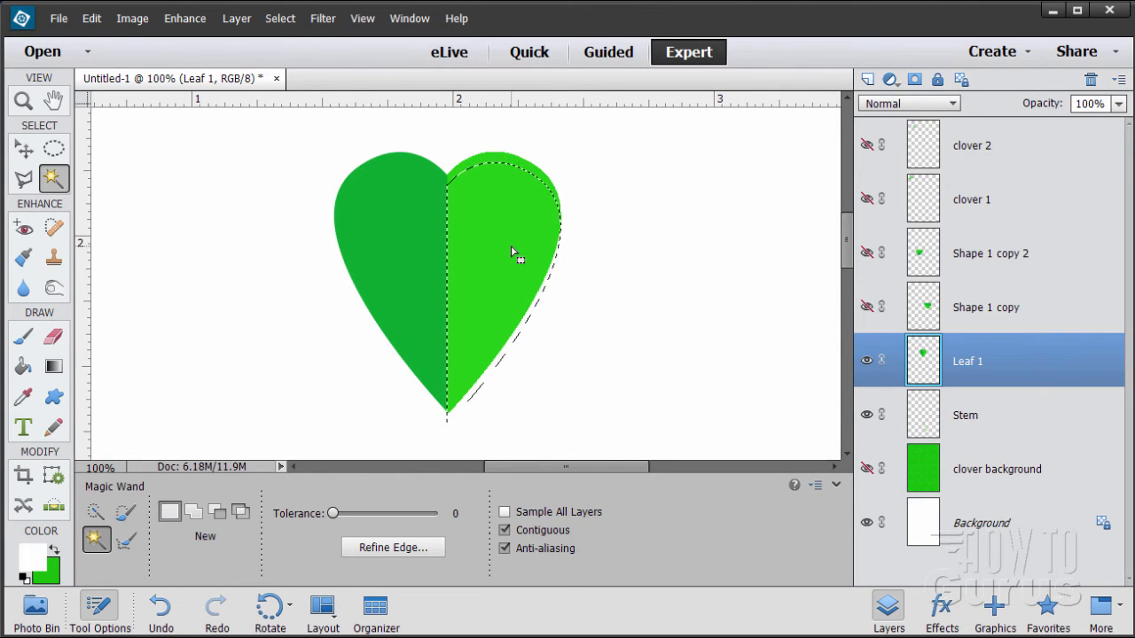
pyautogui.press('Down')
pyautogui.press('Down')
pyautogui.press('Down')
pyautogui.press('Down')
pyautogui.press('Down')
pyautogui.press('Down')
pyautogui.press('Down')
pyautogui.press('Down')
pyautogui.press('Left')
pyautogui.press('Left')
pyautogui.press('Left')
pyautogui.press('Left')
pyautogui.press('Left')
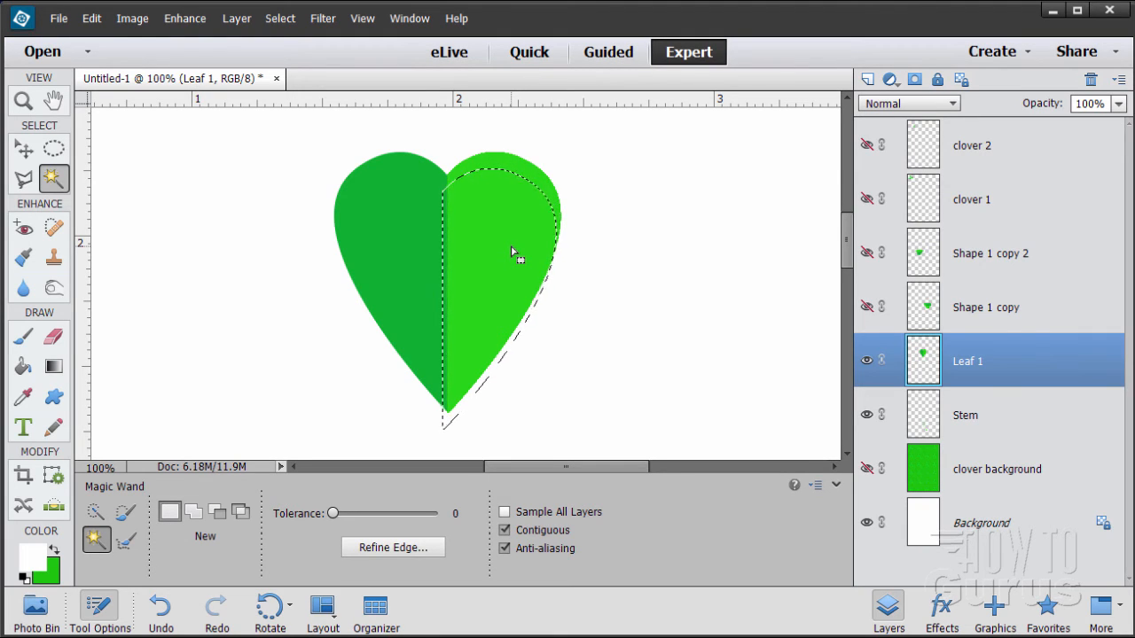
pyautogui.press('Left')
pyautogui.press('Left')
pyautogui.press('Left')
pyautogui.press('Left')
pyautogui.press('Left')
pyautogui.press('Left')
pyautogui.press('Left')
pyautogui.press('Left')
pyautogui.press('Left')
pyautogui.press('Left')
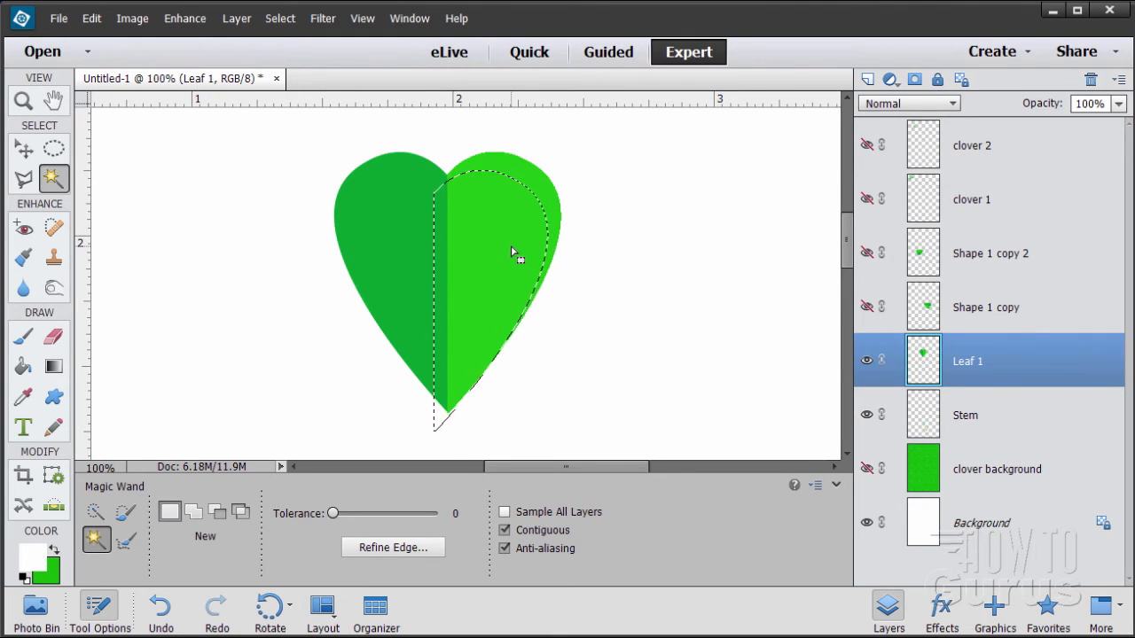
pyautogui.press('Down')
pyautogui.press('Down')
pyautogui.press('Down')
pyautogui.press('Down')
pyautogui.press('Down')
pyautogui.press('Down')
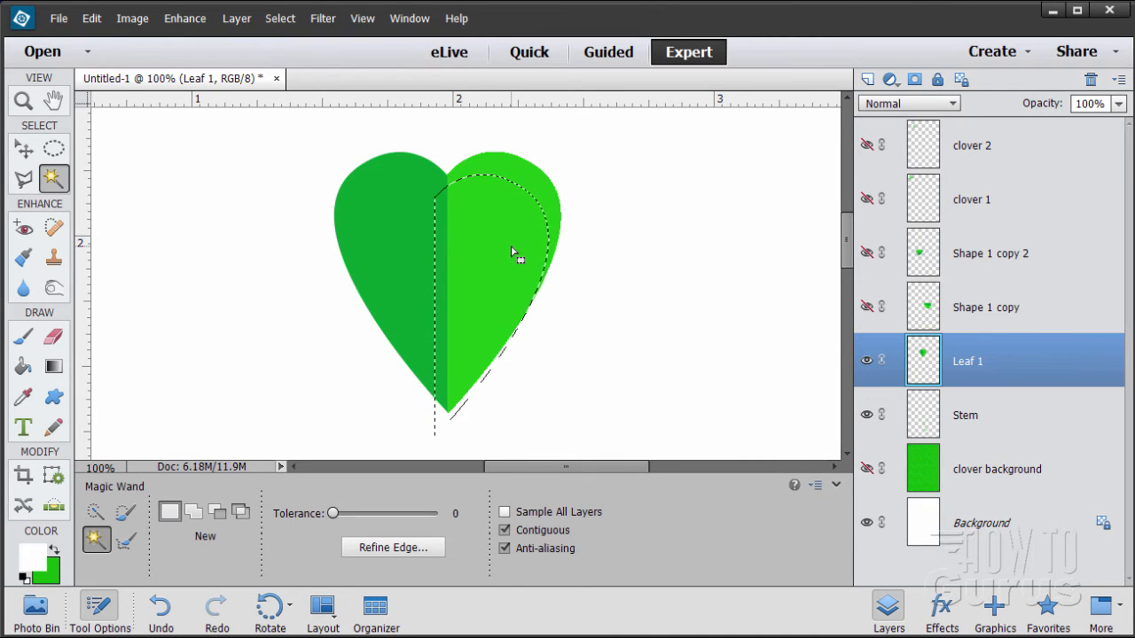
pyautogui.press('Right')
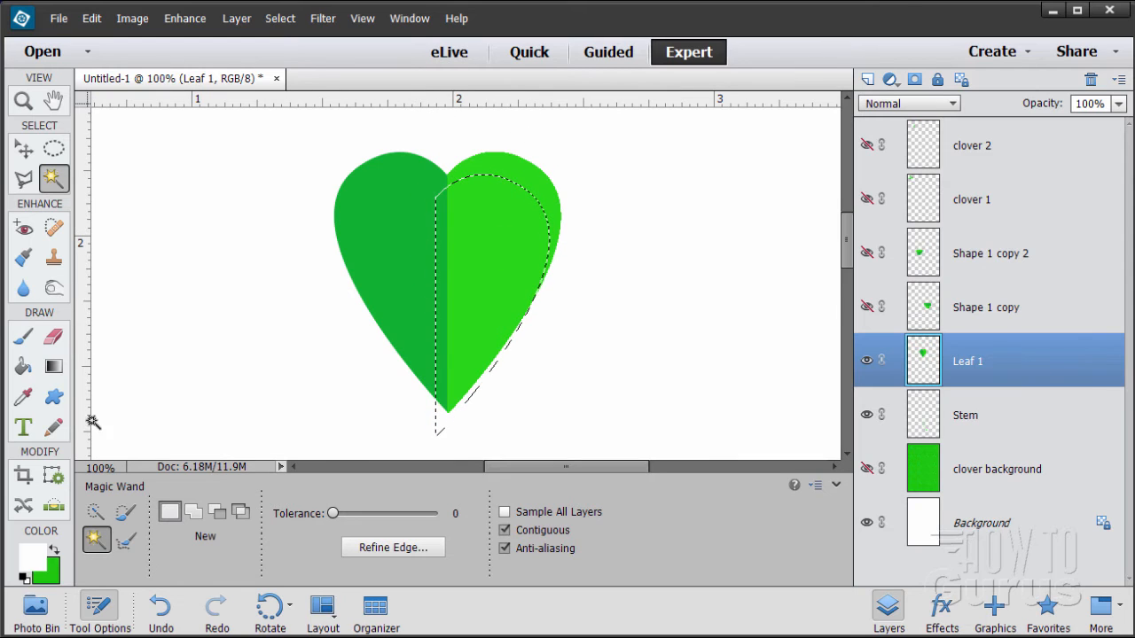
# - Set up the Brush tool with a soft round brush from Default Brushes, sized to 165 px
pyautogui.click(23, 336)
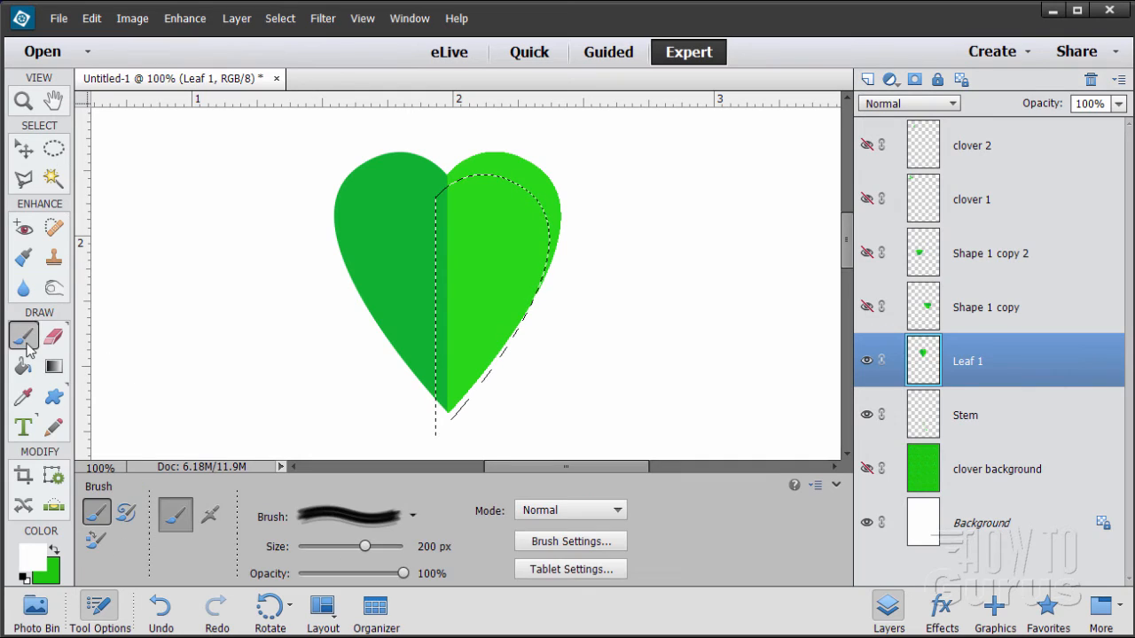
pyautogui.click(412, 516)
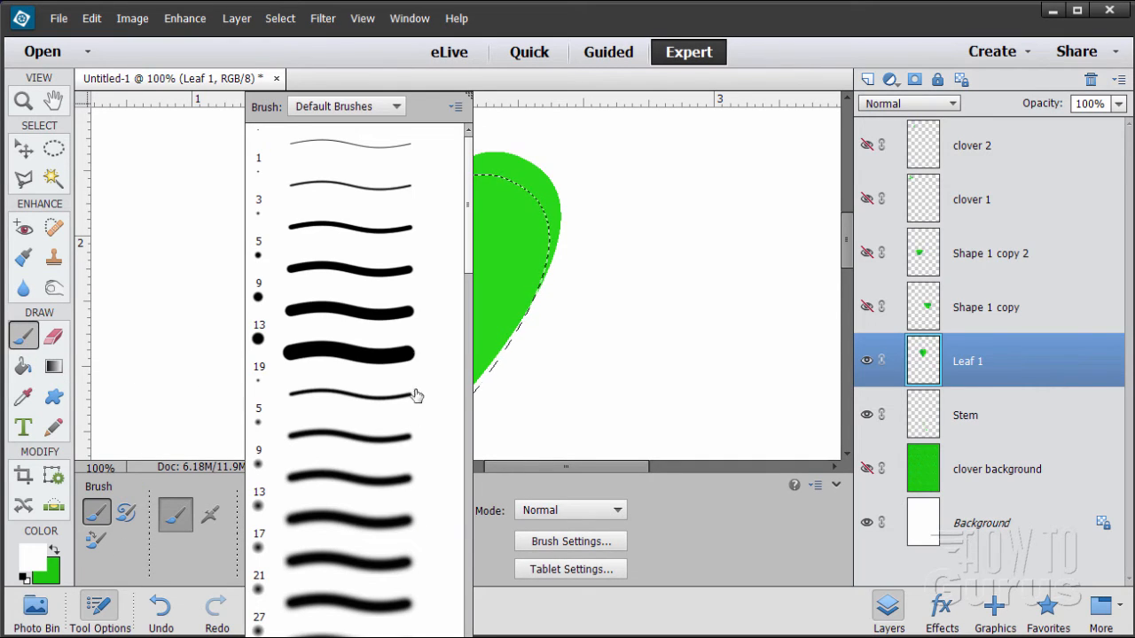
pyautogui.click(324, 603)
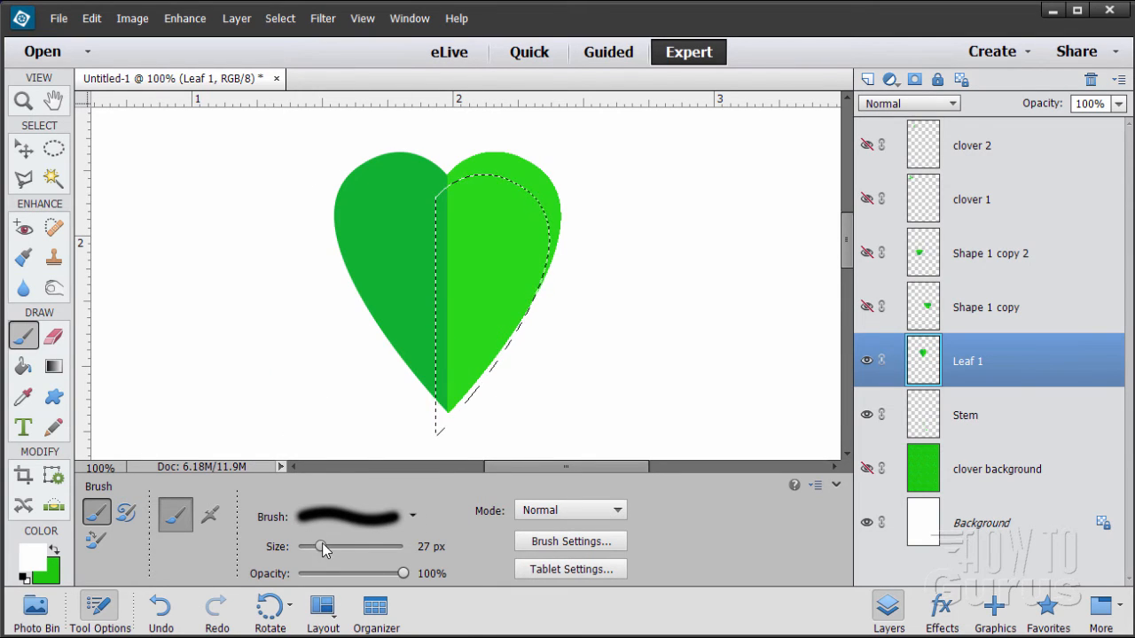
pyautogui.moveTo(322, 542); pyautogui.dragTo(363, 543)
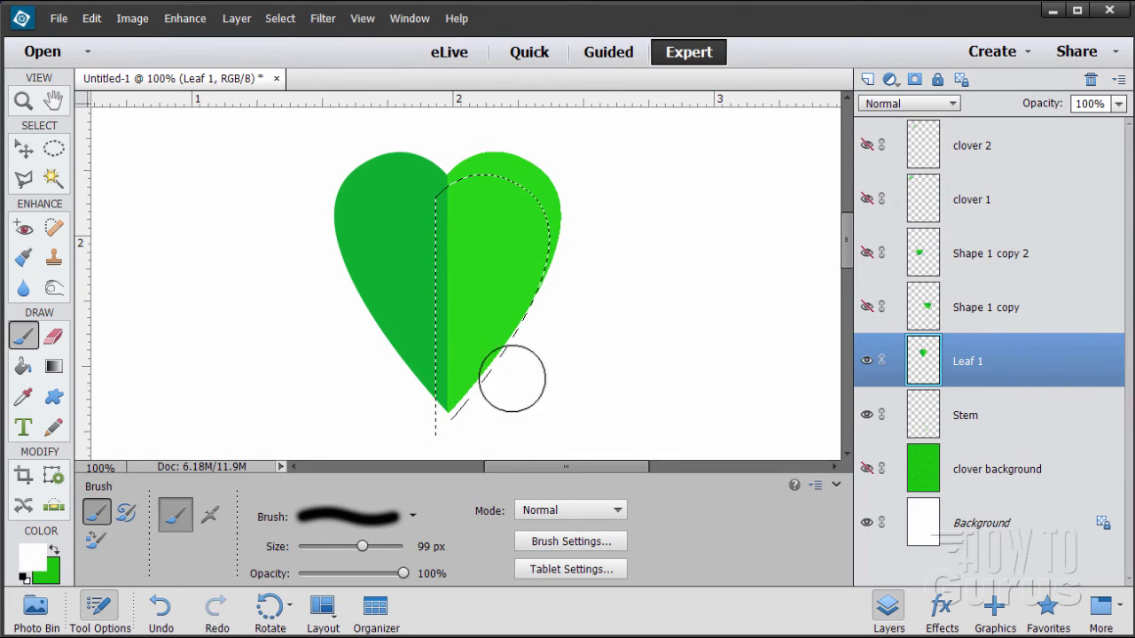
pyautogui.moveTo(365, 548); pyautogui.dragTo(366, 551)
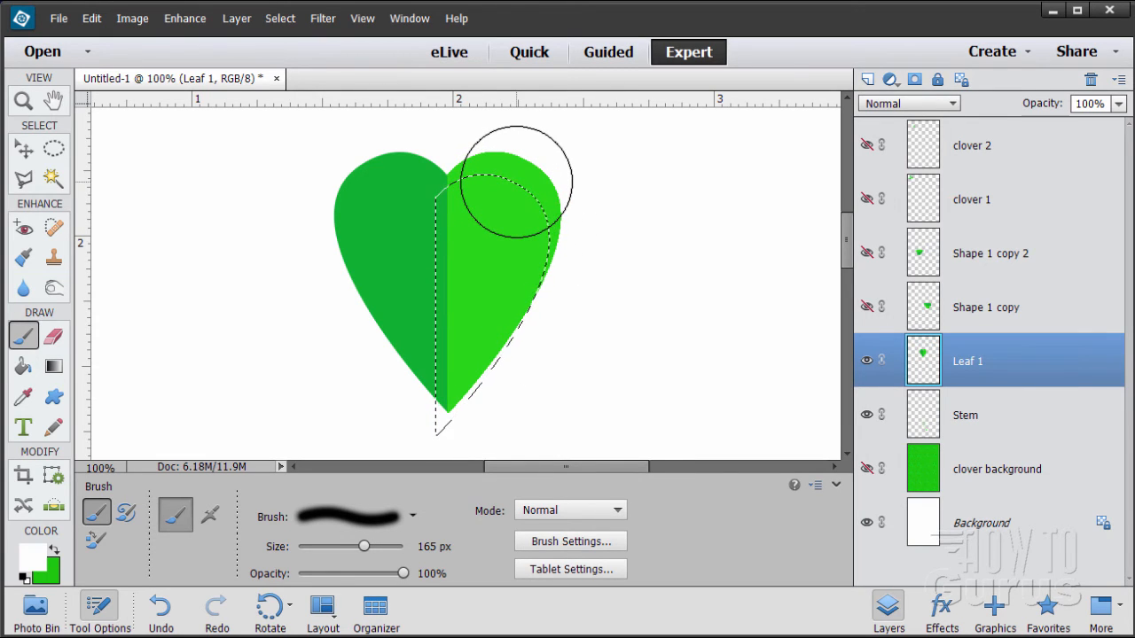
# - Paint a soft white highlight along the upper edge inside the selection on the leaf's light half and deselect
pyautogui.moveTo(515, 182)
pyautogui.mouseDown()
pyautogui.moveTo(540, 165)
pyautogui.moveTo(541, 179)
pyautogui.moveTo(504, 157)
pyautogui.moveTo(507, 170)
pyautogui.mouseUp()
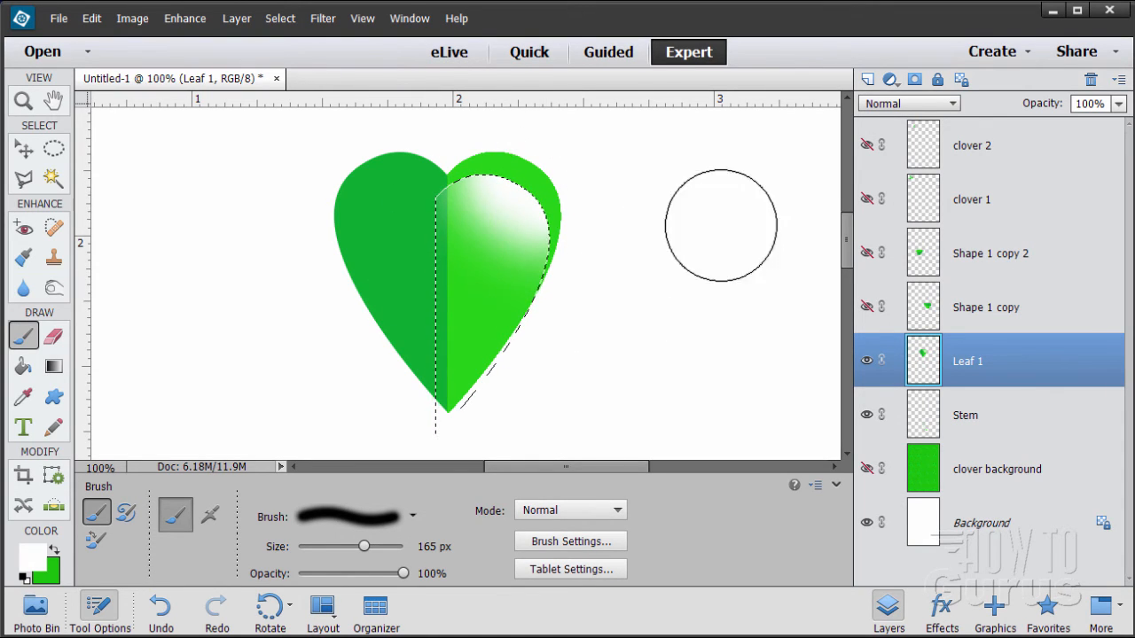
pyautogui.click(321, 20)
pyautogui.moveTo(277, 22)
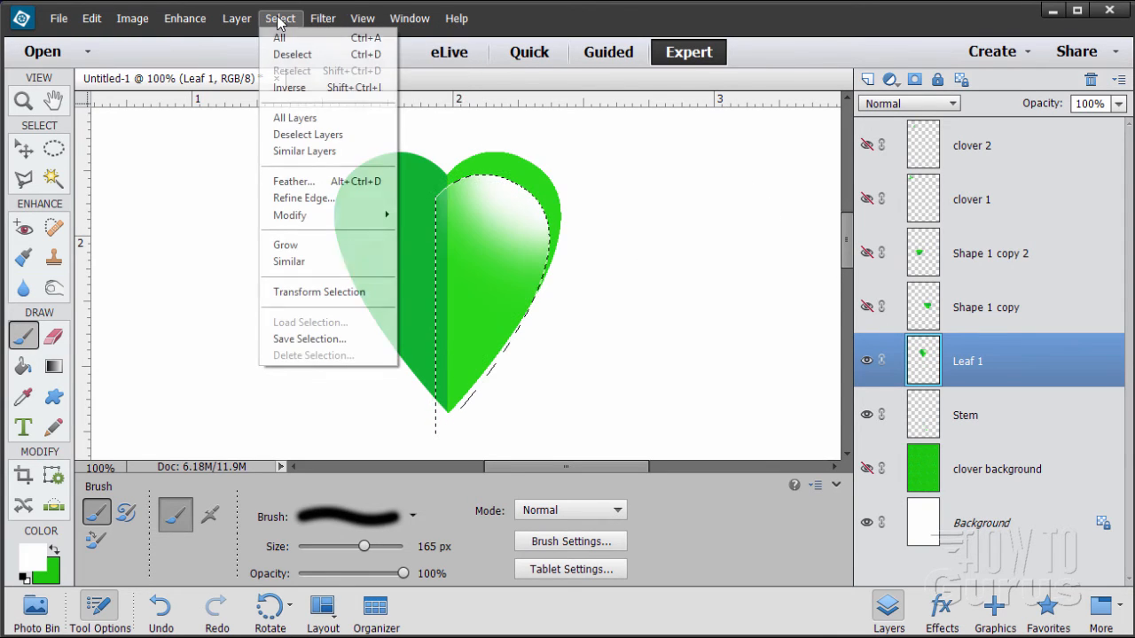
pyautogui.click(277, 54)
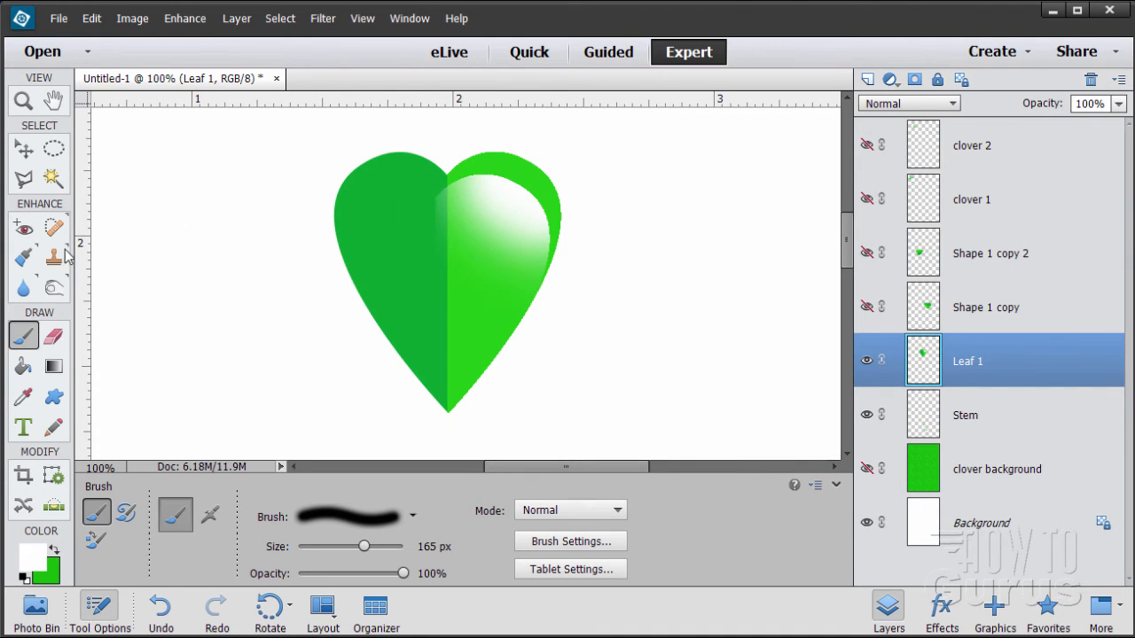
# - Select the leaf's dark green half with green as the foreground color and shift the selection outline about 0.08 inch down
pyautogui.click(53, 179)
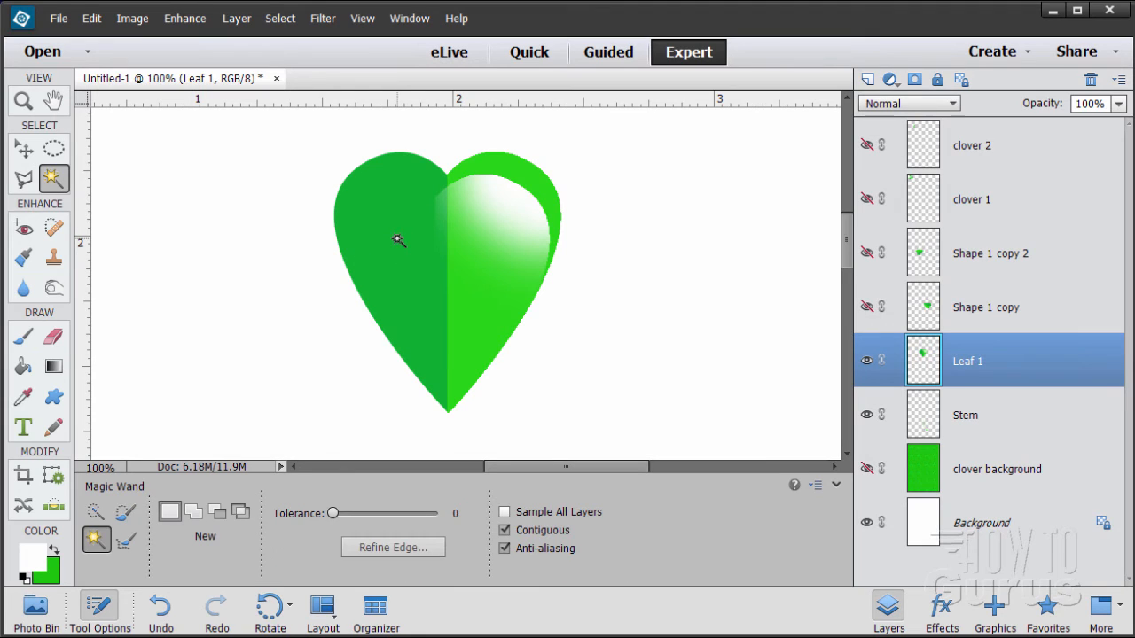
pyautogui.click(397, 239)
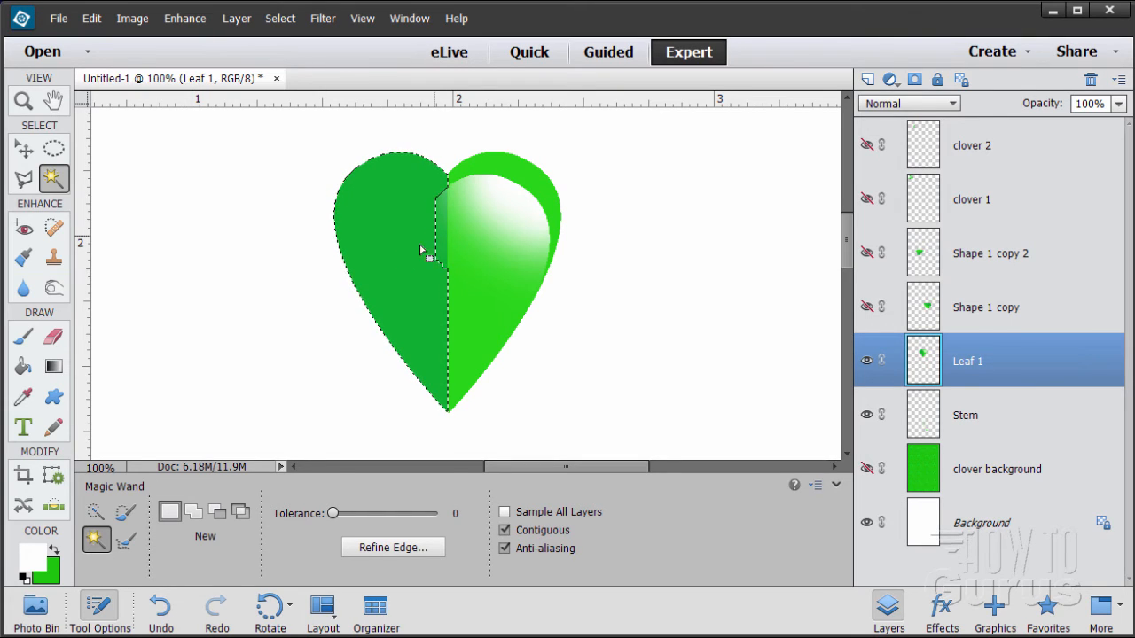
pyautogui.press('x')
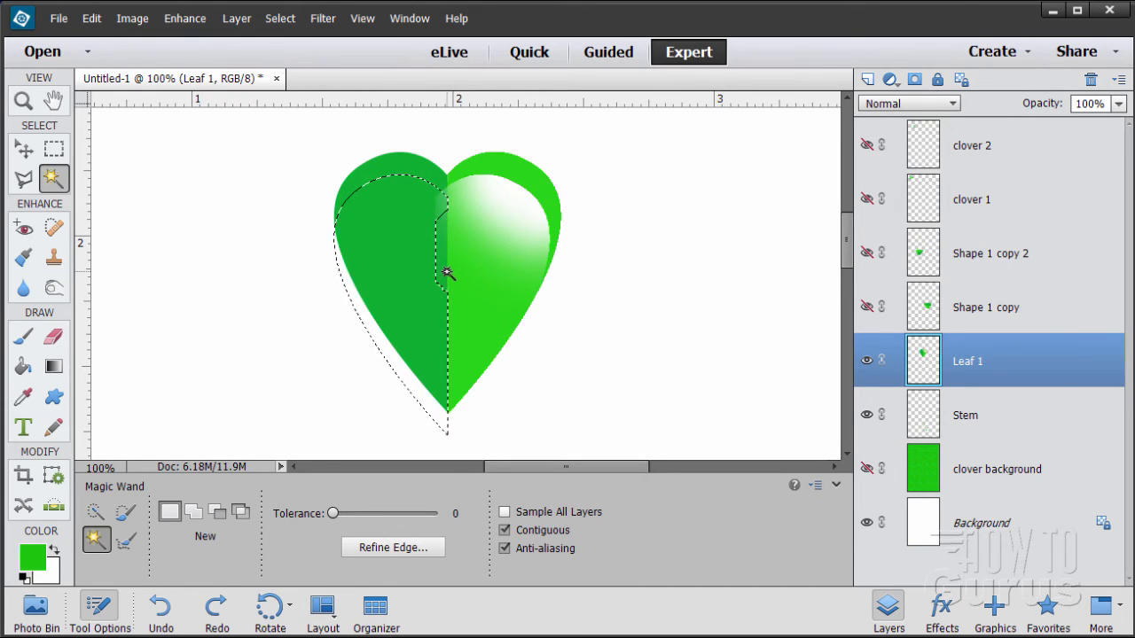
# - Fill the notch in the selection along the leaf's center line by adding a rectangular marquee to it
pyautogui.click(61, 155)
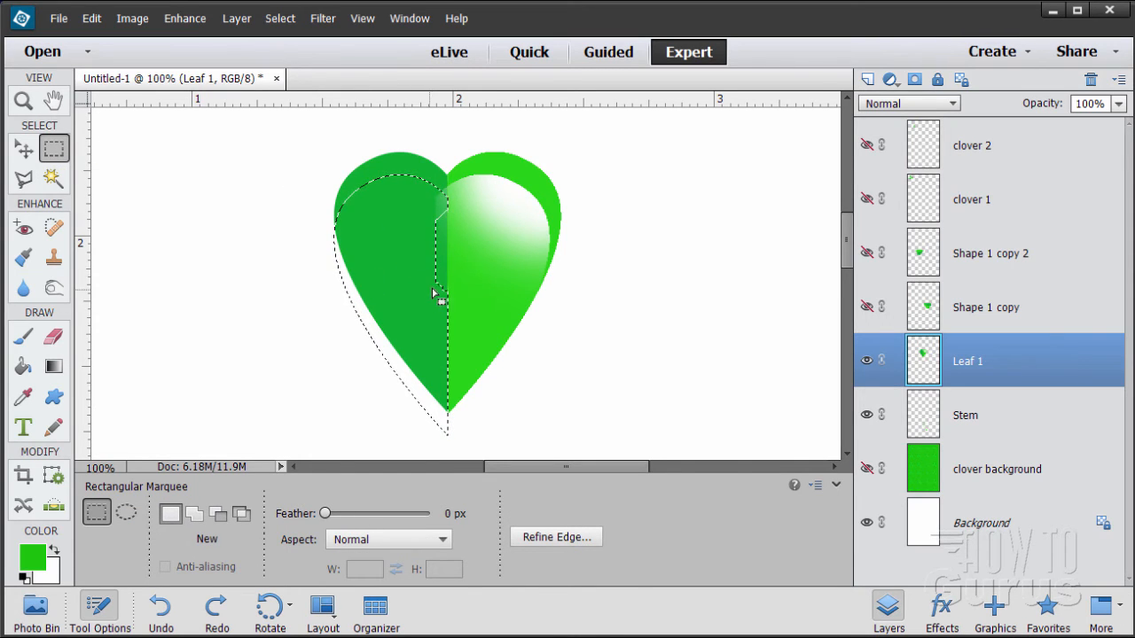
pyautogui.click(196, 516)
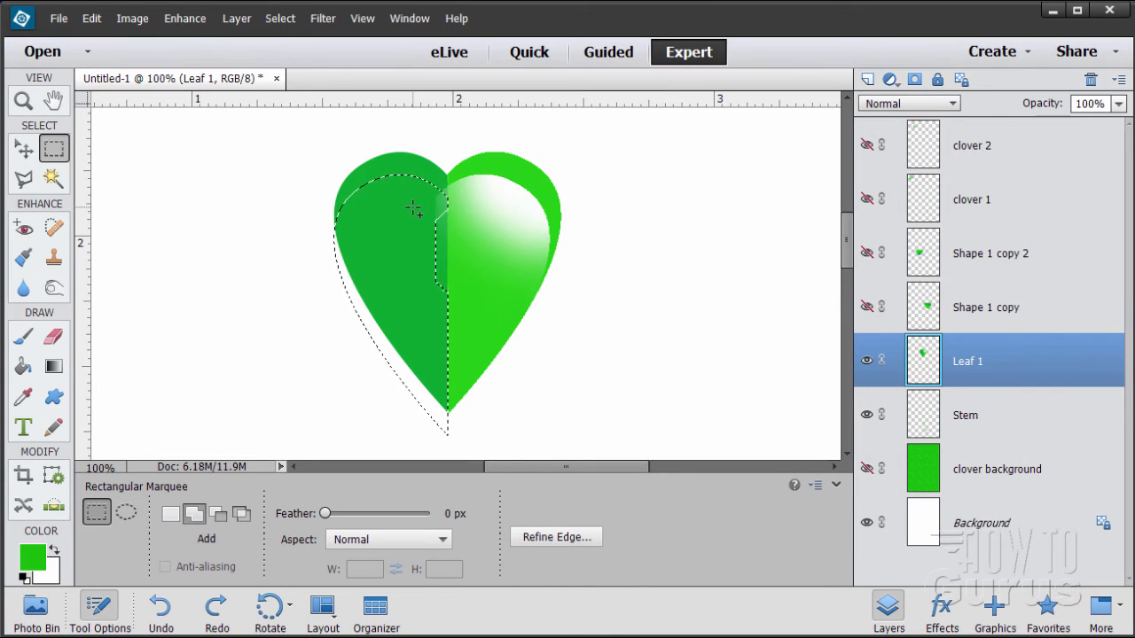
pyautogui.moveTo(414, 208); pyautogui.dragTo(455, 315)
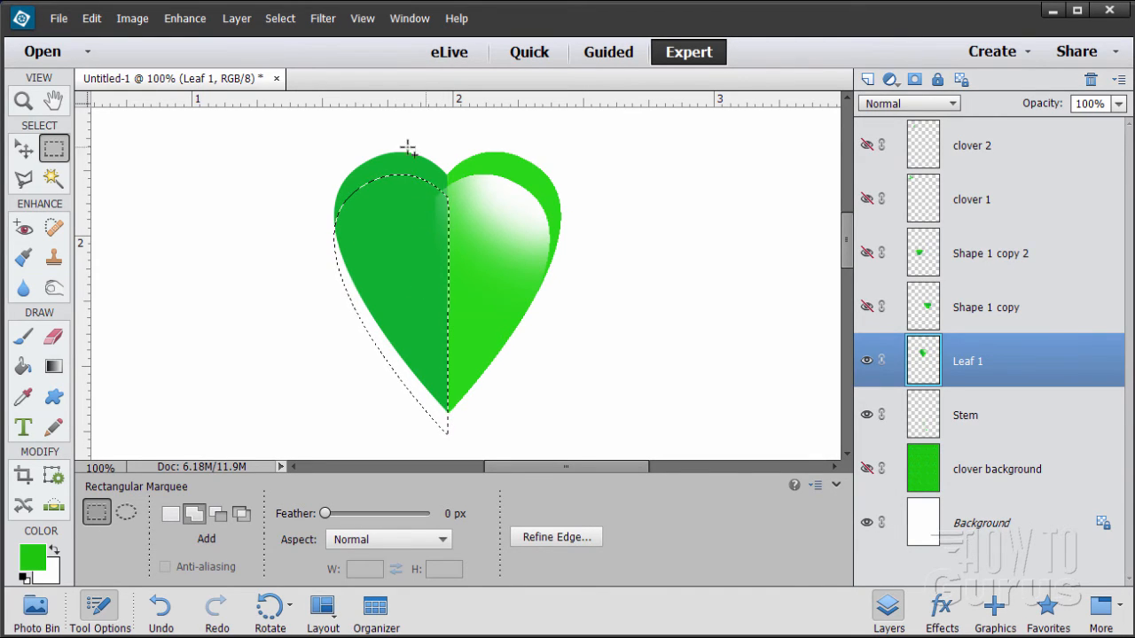
# - Brush a soft light green highlight along the upper edge inside the selection on the leaf's dark half and deselect
pyautogui.click(27, 341)
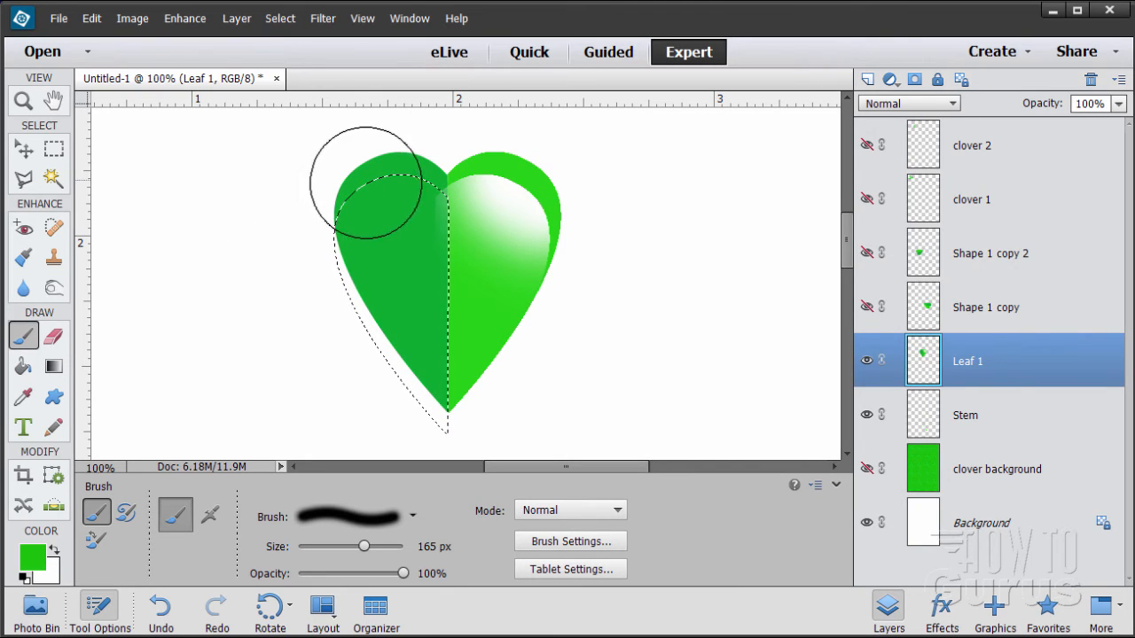
pyautogui.moveTo(363, 186)
pyautogui.mouseDown()
pyautogui.moveTo(383, 174)
pyautogui.moveTo(342, 198)
pyautogui.moveTo(387, 170)
pyautogui.moveTo(393, 140)
pyautogui.mouseUp()
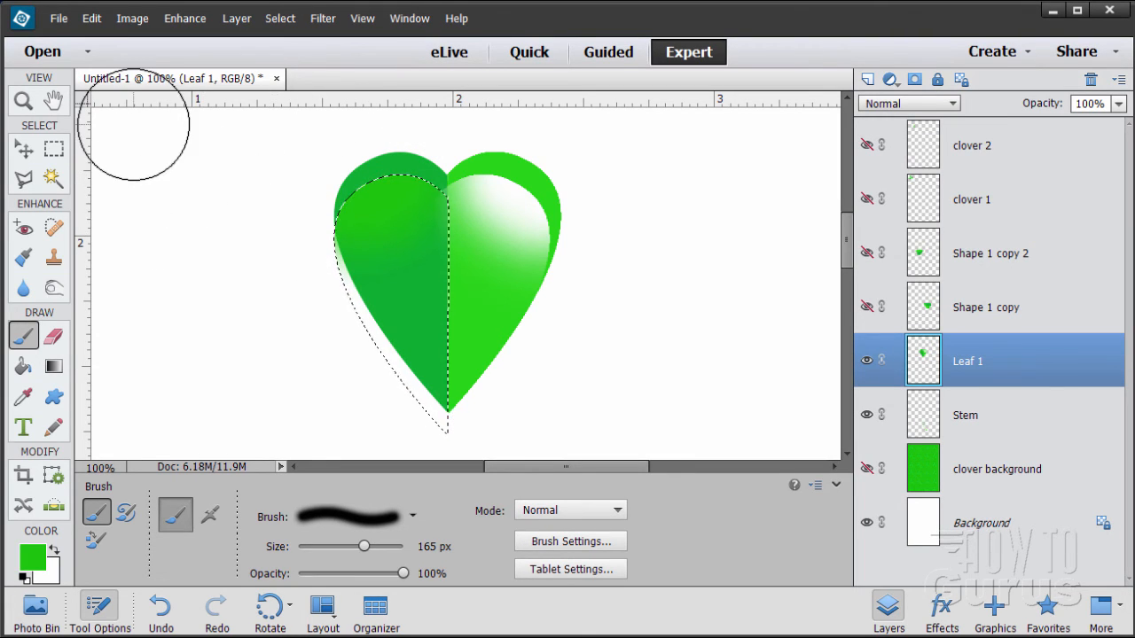
pyautogui.click(280, 18)
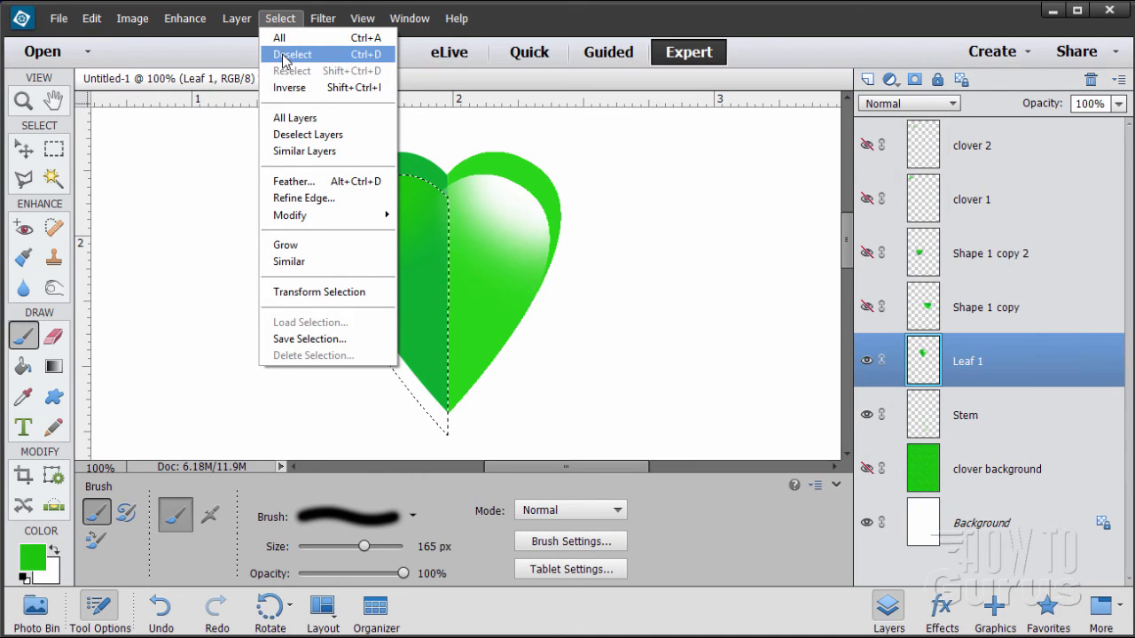
pyautogui.click(283, 52)
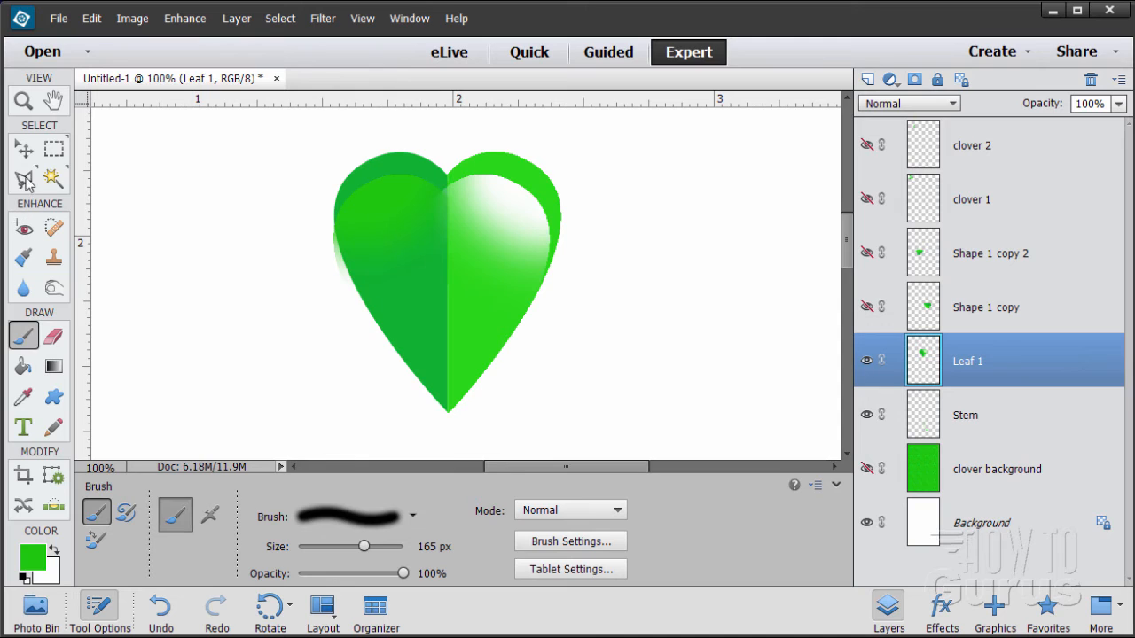
# - Restore the last selection and shift its outline up until it matches the edge of the leaf's dark green half
pyautogui.click(24, 149)
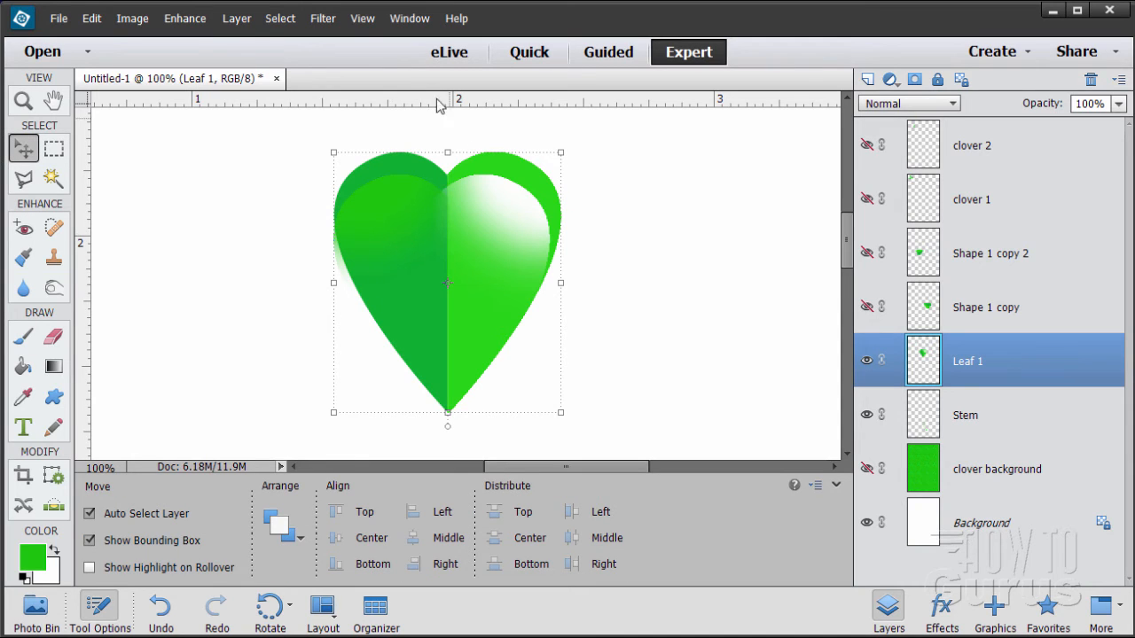
pyautogui.click(282, 27)
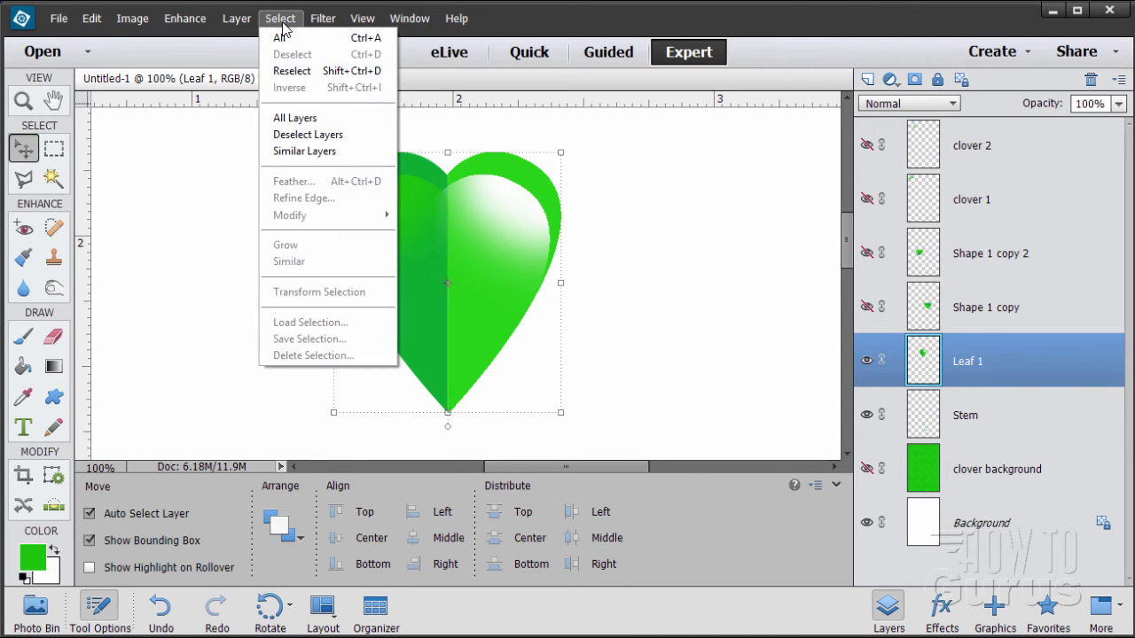
pyautogui.click(298, 71)
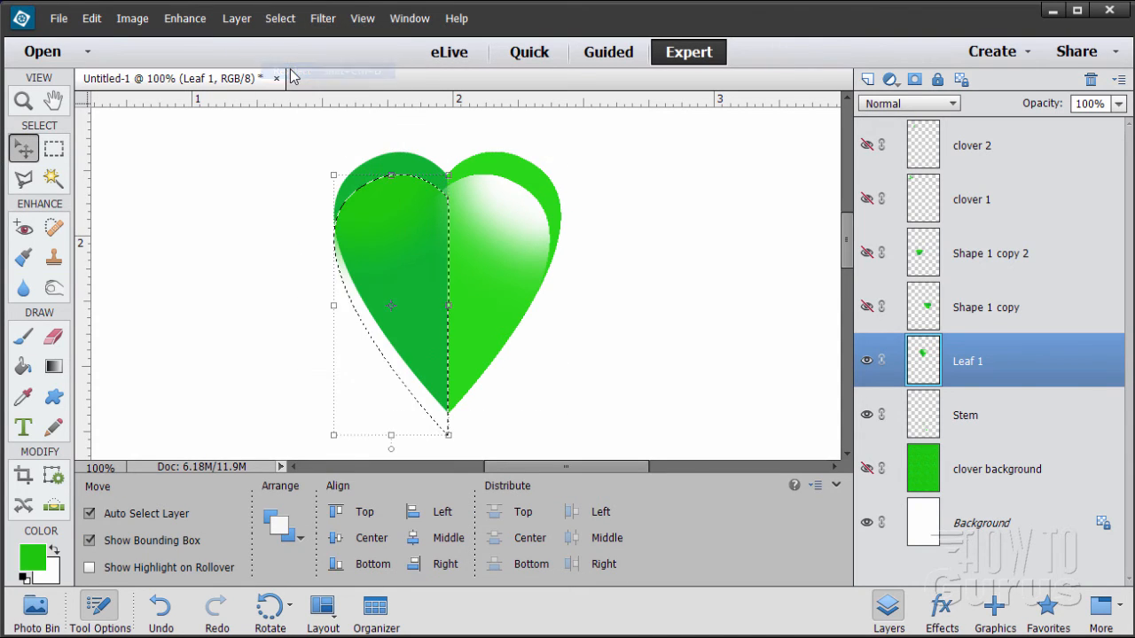
pyautogui.click(54, 179)
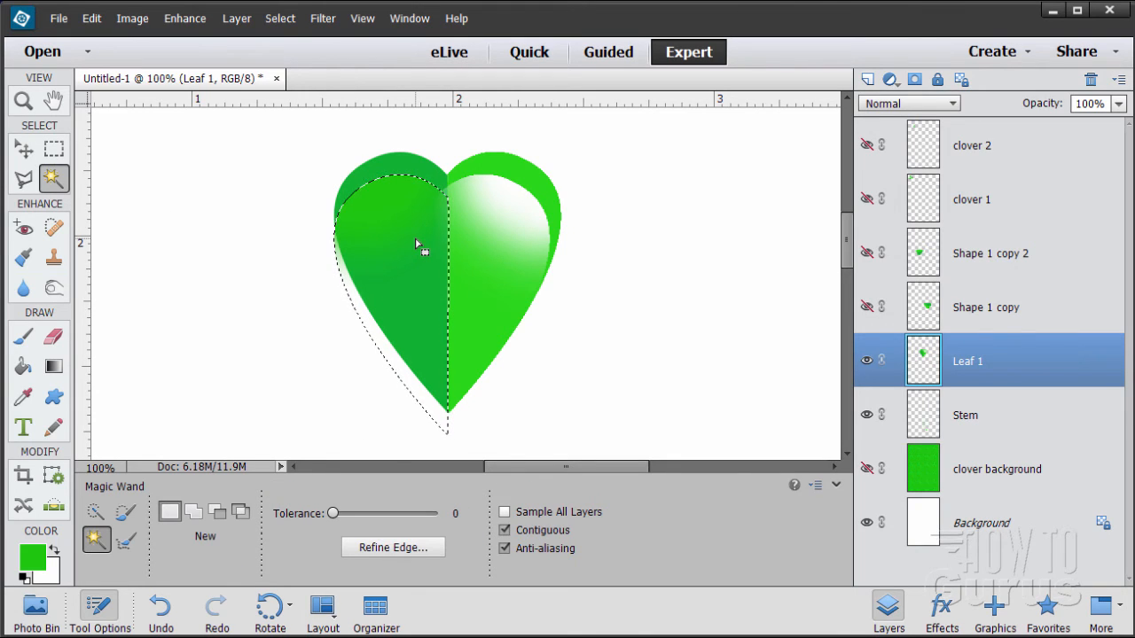
pyautogui.press('Up')
pyautogui.press('Up')
pyautogui.press('Up')
pyautogui.press('Up')
pyautogui.press('Up')
pyautogui.press('Up')
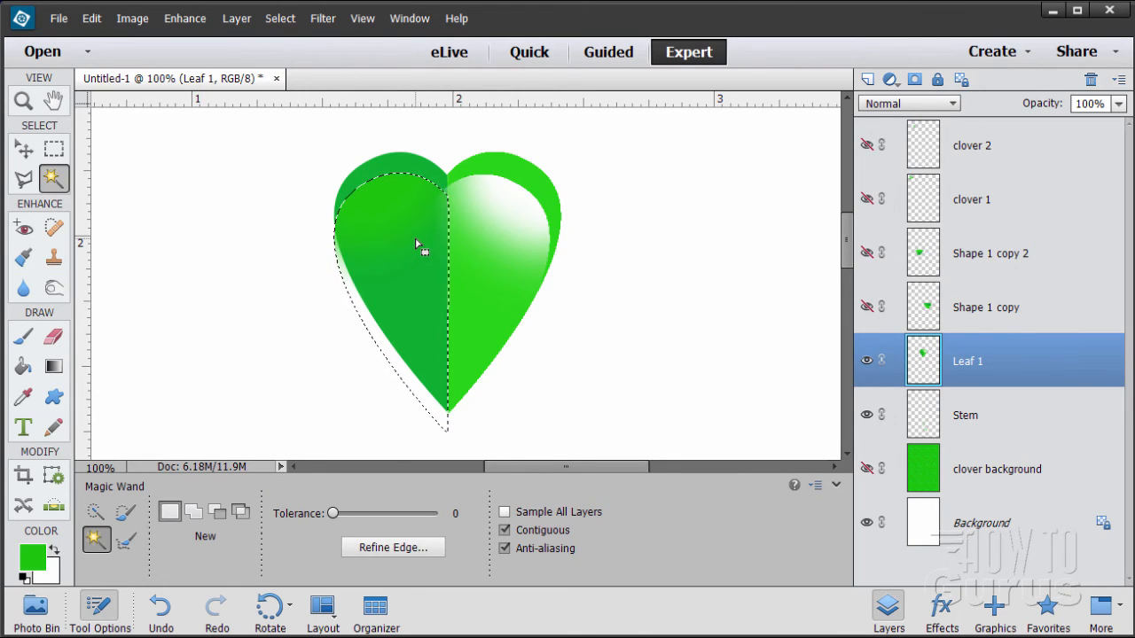
pyautogui.press('Up')
pyautogui.press('Up')
pyautogui.press('Up')
pyautogui.press('Up')
pyautogui.press('Up')
pyautogui.press('Up')
pyautogui.press('Up')
pyautogui.press('Up')
pyautogui.press('Up')
pyautogui.press('Up')
pyautogui.press('Up')
pyautogui.press('Up')
pyautogui.press('Up')
pyautogui.press('Up')
pyautogui.press('Up')
pyautogui.press('Up')
pyautogui.press('Up')
pyautogui.press('Up')
pyautogui.press('Up')
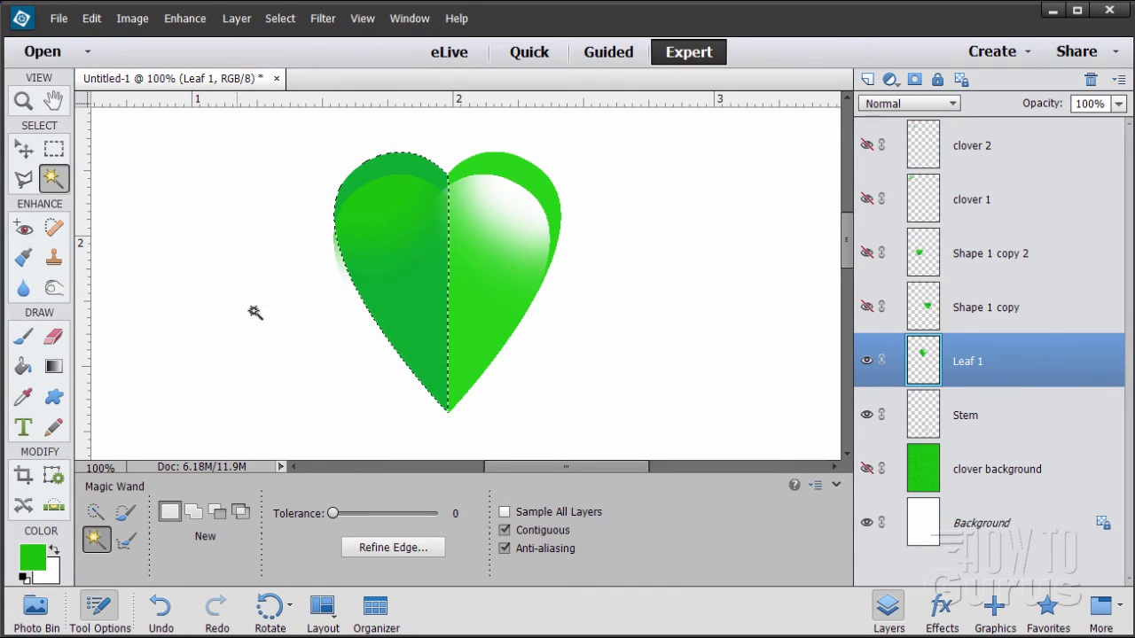
# - Invert the selection, erase the green overspill outside the leaf's dark half with the Eraser, and deselect
pyautogui.click(287, 27)
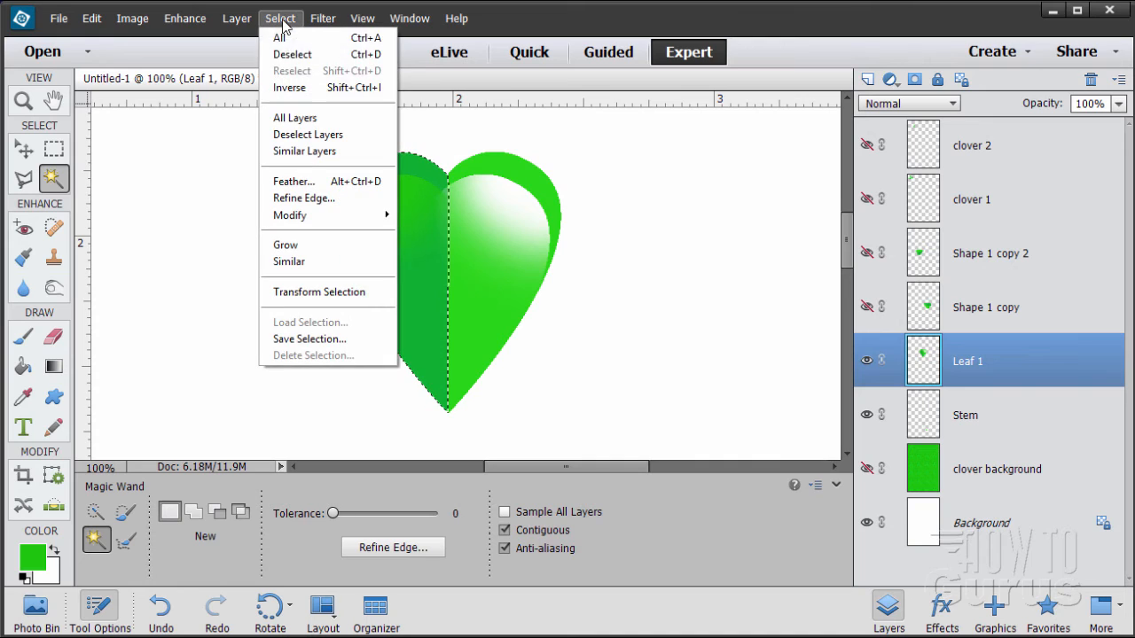
pyautogui.click(282, 89)
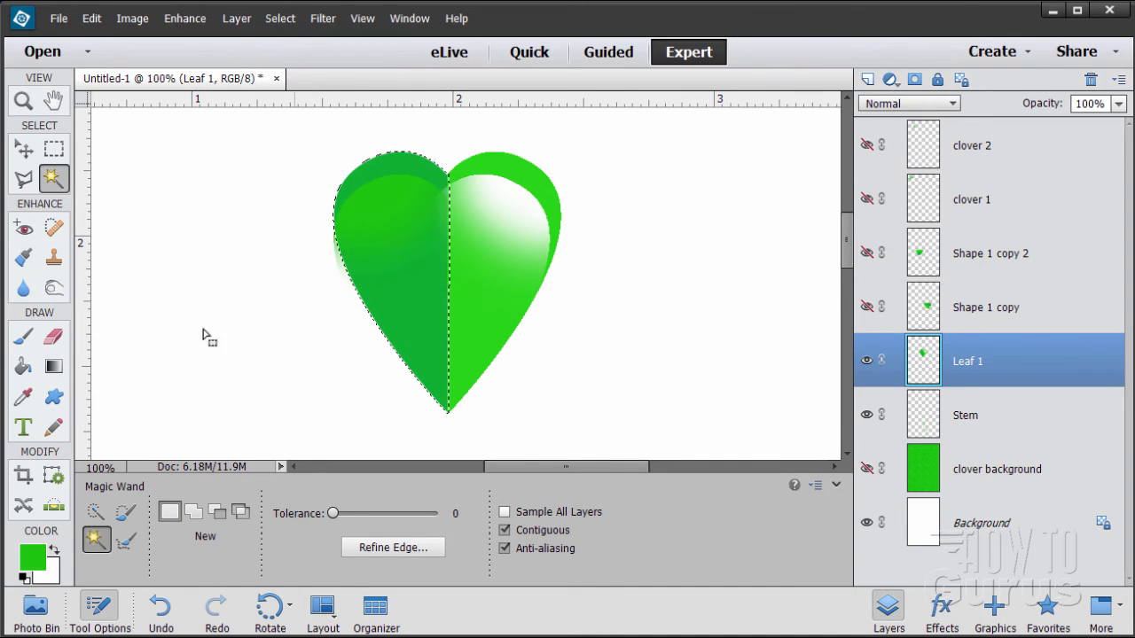
pyautogui.click(55, 337)
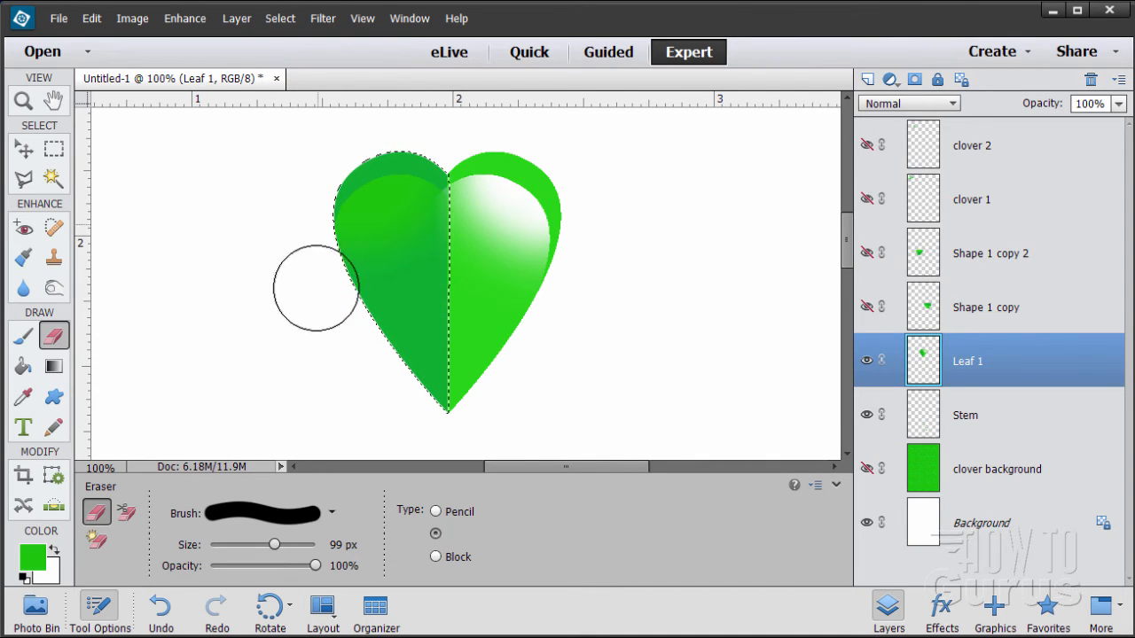
pyautogui.click(281, 18)
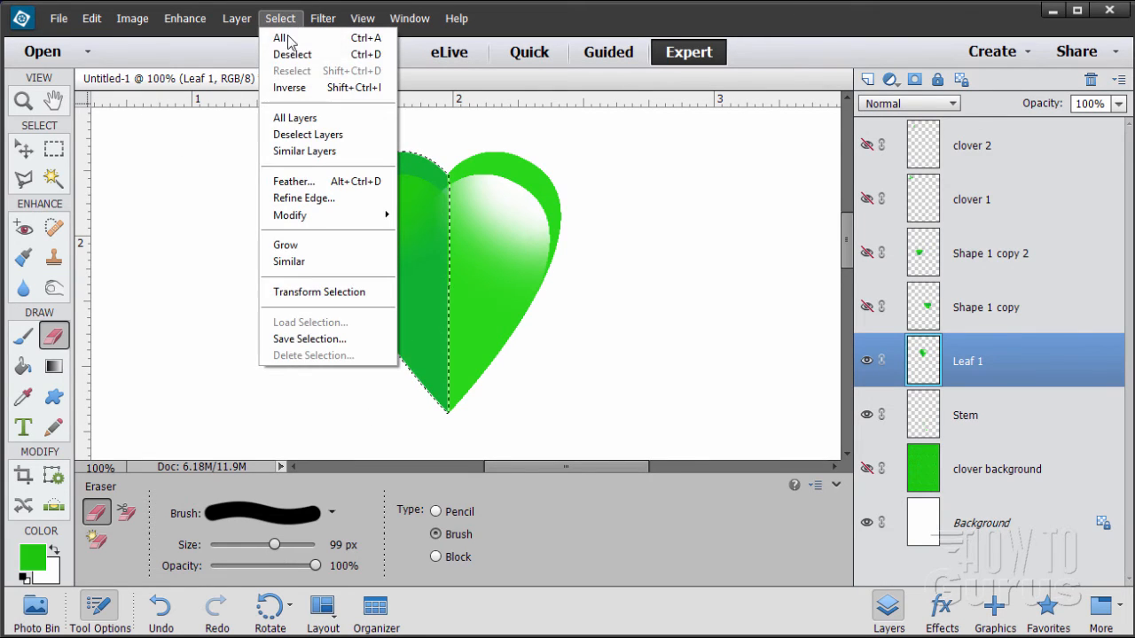
pyautogui.click(286, 53)
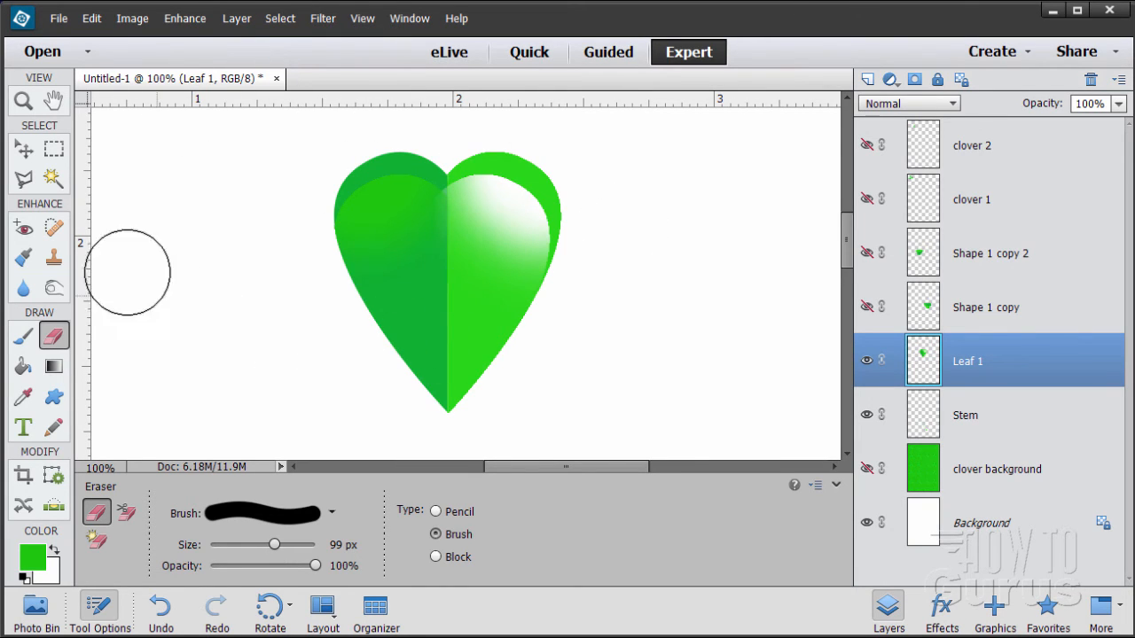
# - Duplicate the Leaf 1 layer and move the copy horizontally to the right, half overlapping the original leaf
pyautogui.click(25, 149)
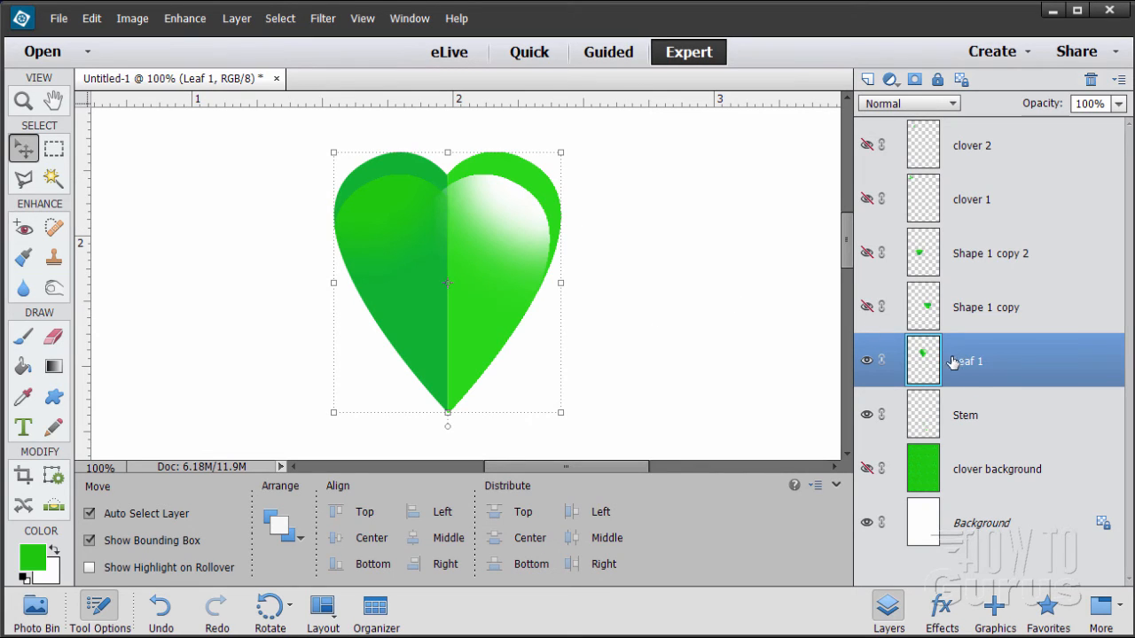
pyautogui.click(23, 102)
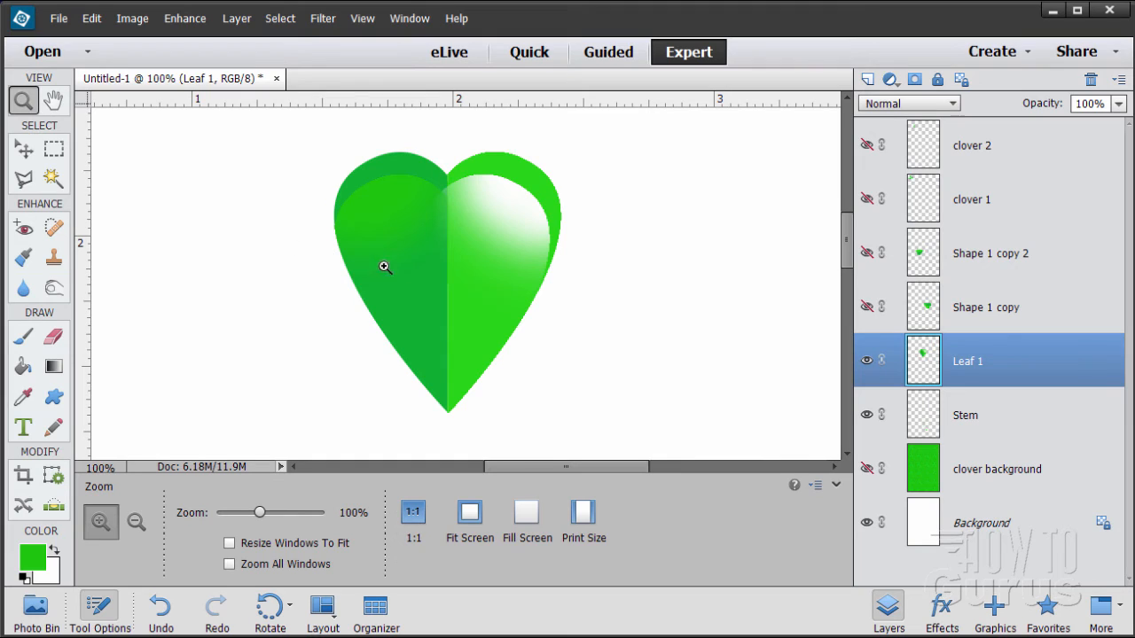
pyautogui.keyDown('alt'); pyautogui.click(448, 276); pyautogui.keyUp('alt')
pyautogui.keyDown('alt'); pyautogui.click(450, 277); pyautogui.keyUp('alt')
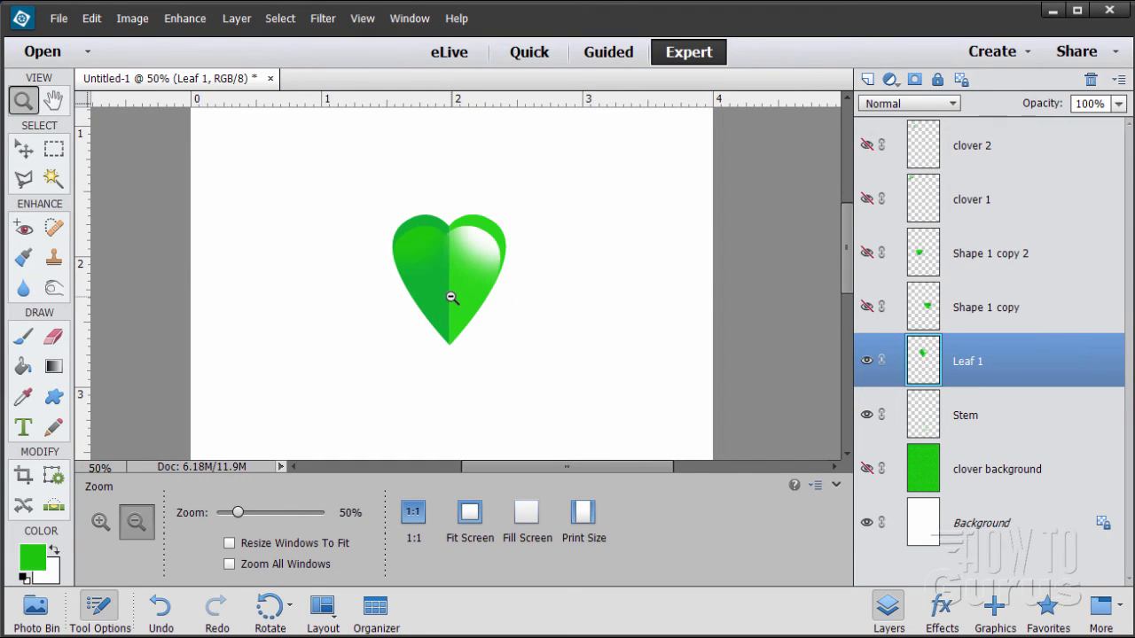
pyautogui.keyDown('alt'); pyautogui.click(451, 299); pyautogui.keyUp('alt')
pyautogui.scroll(-3, 464, 307)
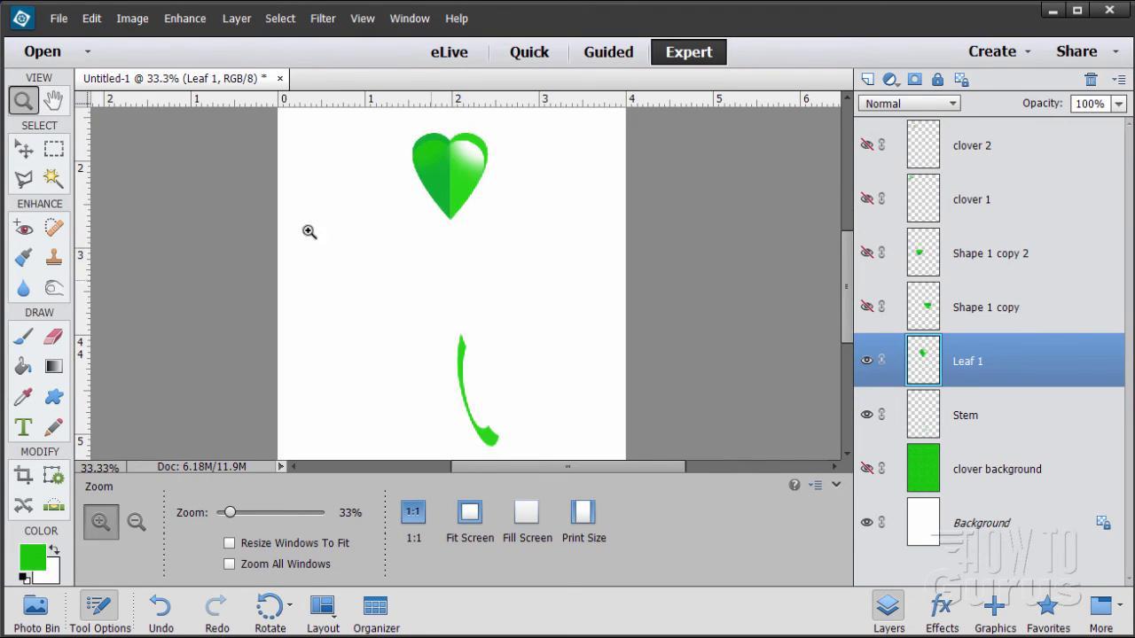
pyautogui.click(28, 151)
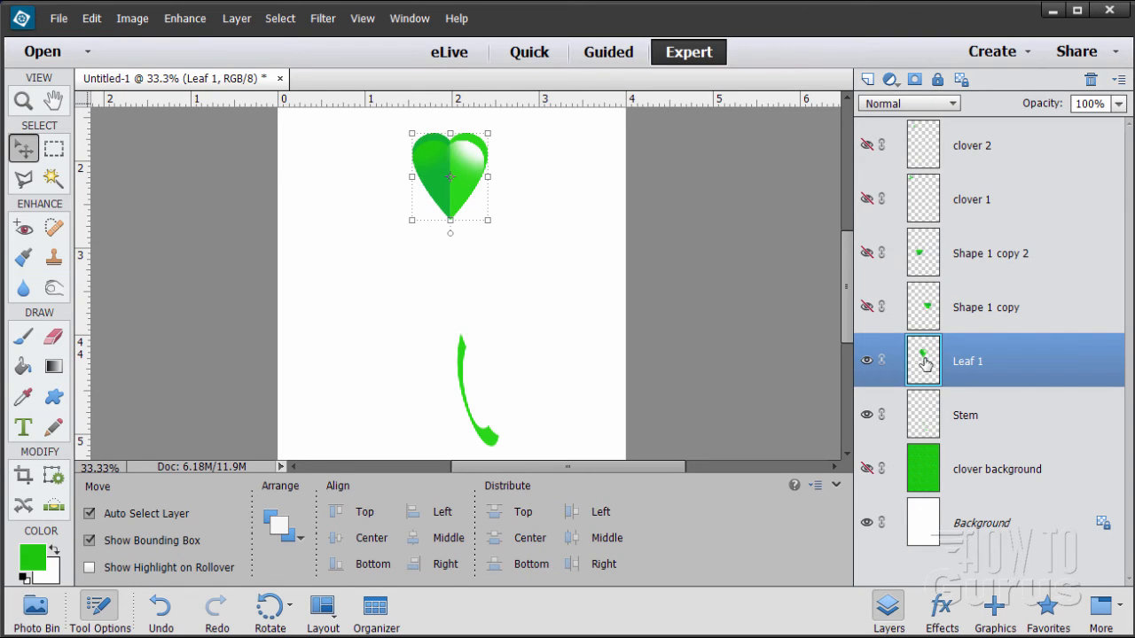
pyautogui.moveTo(927, 368); pyautogui.dragTo(867, 77)
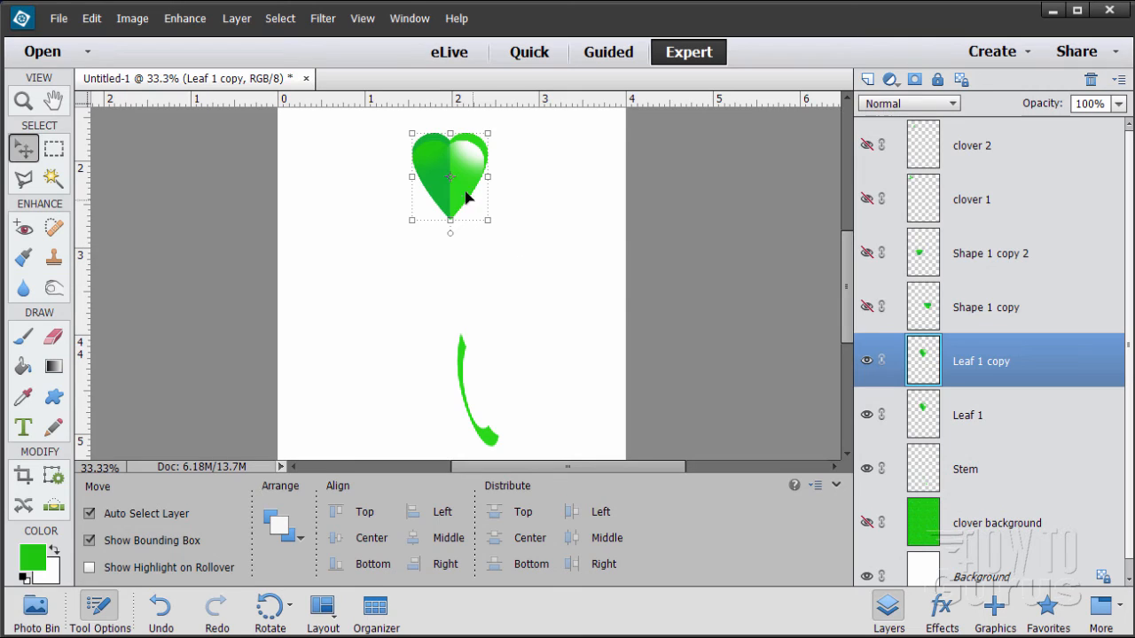
pyautogui.moveTo(466, 193); pyautogui.dragTo(502, 193)
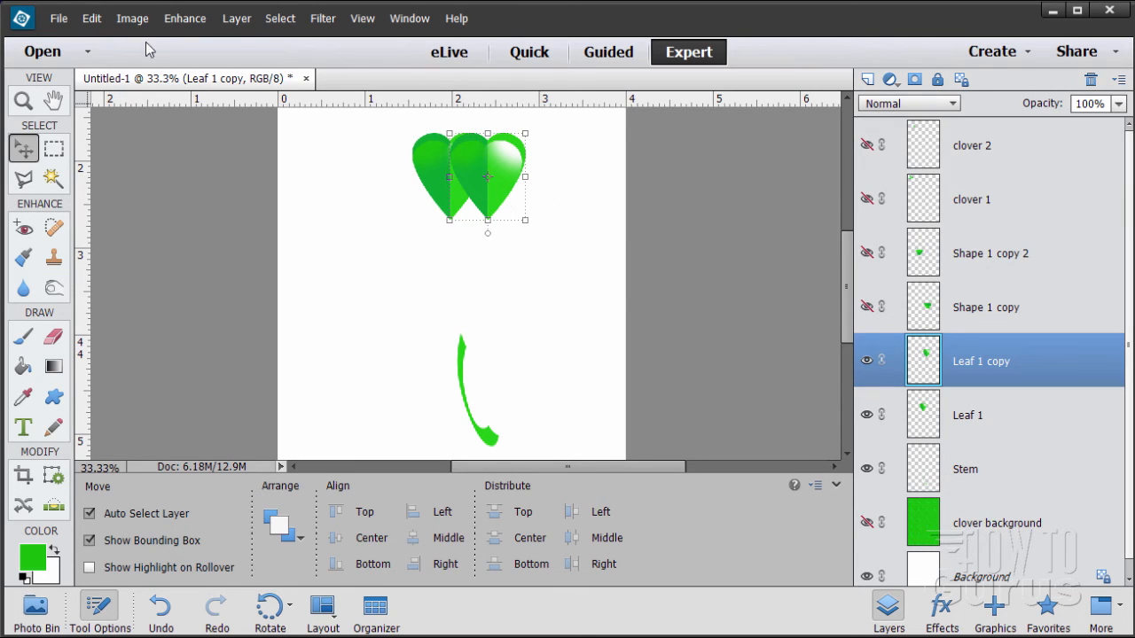
# - Rotate the leaf copy's layer 90° right and place it as the clover's right leaf, its tip at the first leaf's tip
pyautogui.click(131, 19)
pyautogui.moveTo(137, 38)
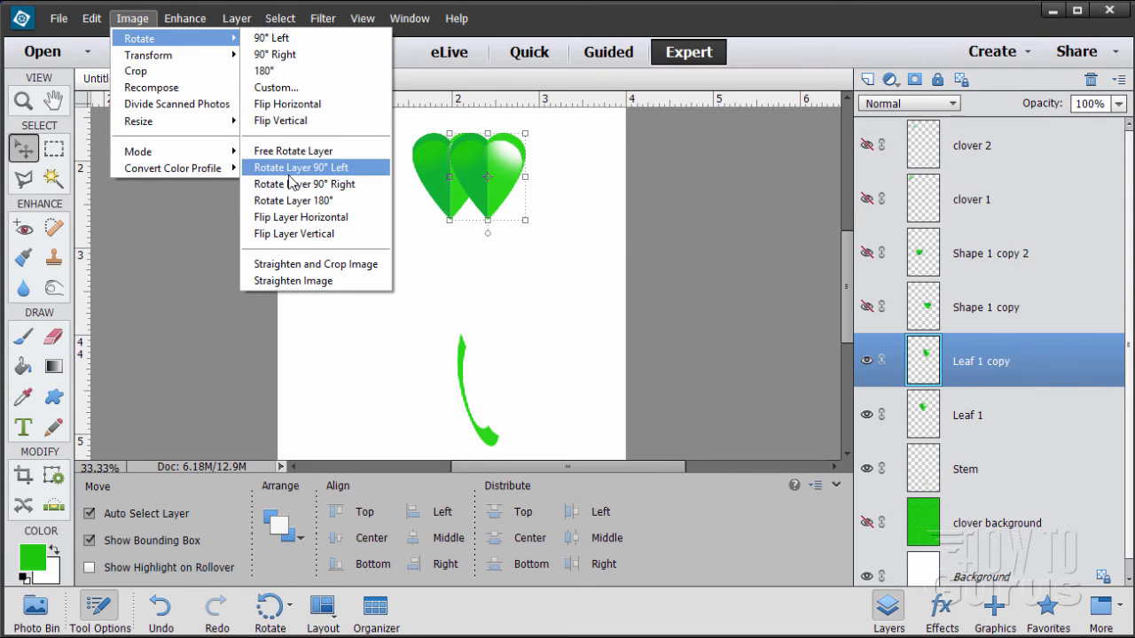
pyautogui.click(348, 187)
pyautogui.moveTo(501, 197); pyautogui.dragTo(508, 252)
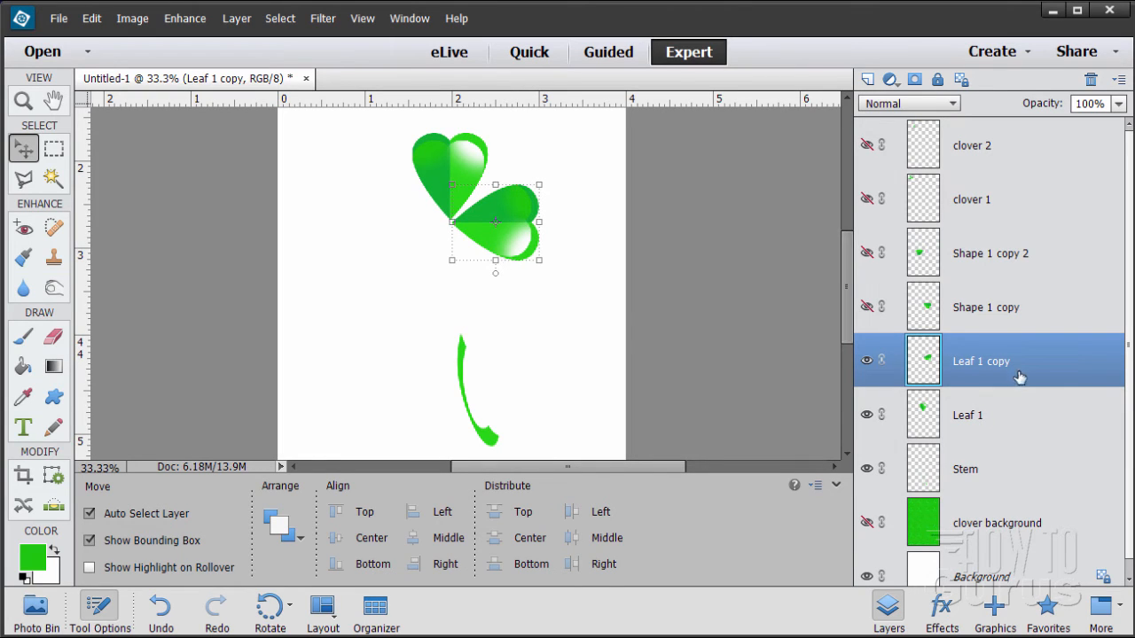
# - Make the clover's bottom leaf from a duplicate of the right leaf, rotated 90° right with its tip at the clover's center
pyautogui.moveTo(974, 369); pyautogui.dragTo(868, 79)
pyautogui.moveTo(522, 249); pyautogui.dragTo(519, 277)
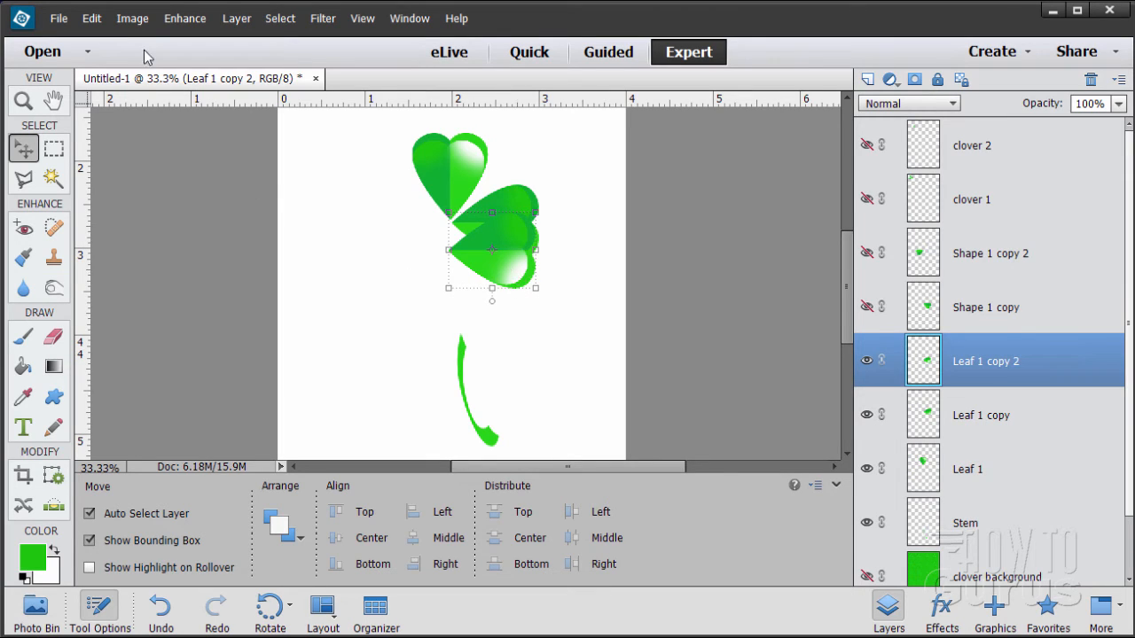
pyautogui.click(133, 18)
pyautogui.moveTo(151, 58)
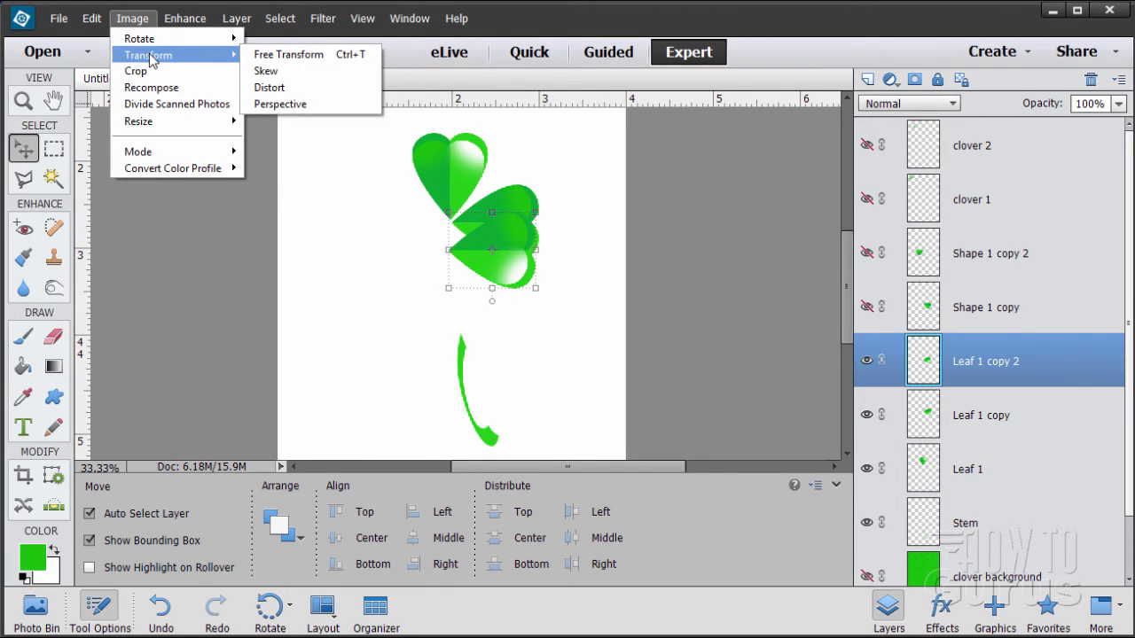
pyautogui.moveTo(147, 39)
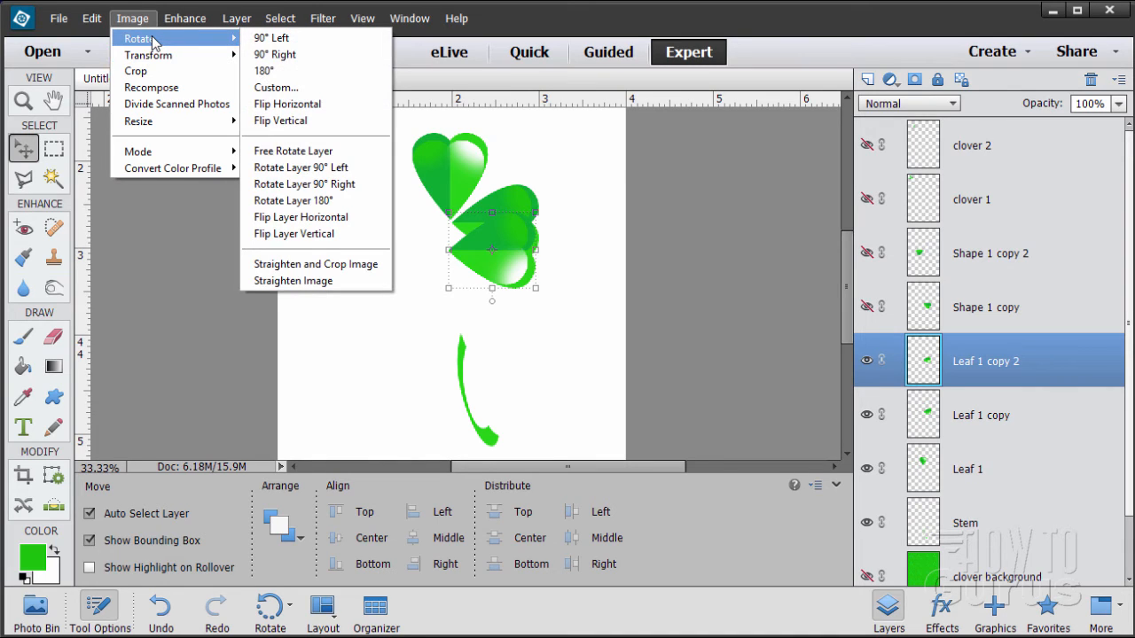
pyautogui.click(359, 184)
pyautogui.moveTo(496, 275); pyautogui.dragTo(467, 298)
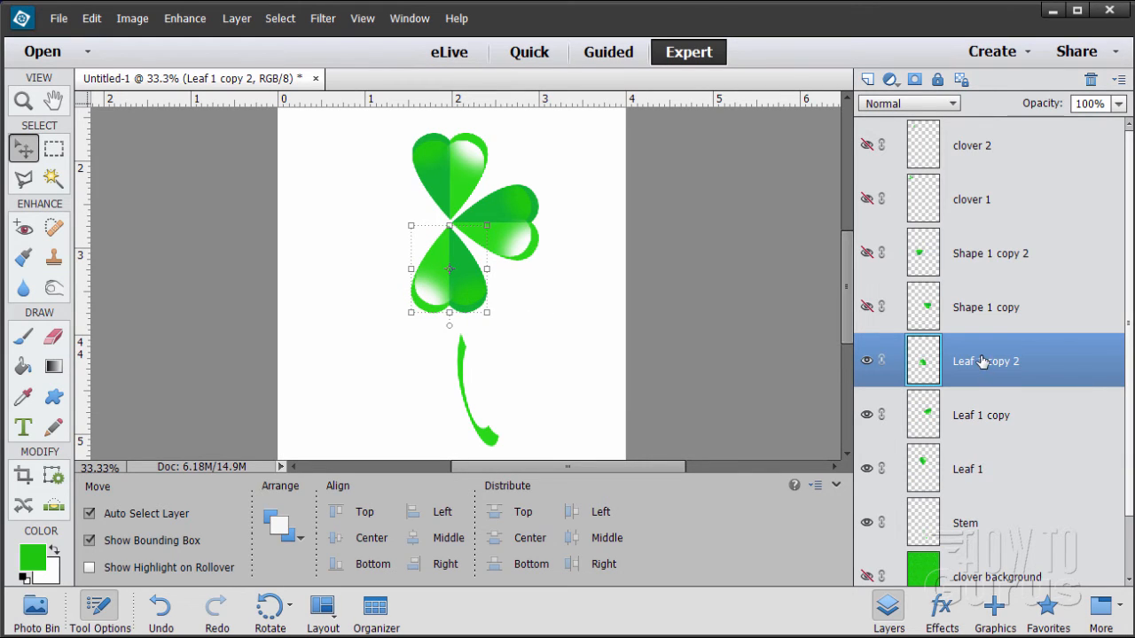
# - Make the clover's left leaf from a duplicate of the bottom leaf, rotated 90° right with its tip at the clover's center
pyautogui.moveTo(983, 360); pyautogui.dragTo(868, 80)
pyautogui.moveTo(460, 289); pyautogui.dragTo(403, 263)
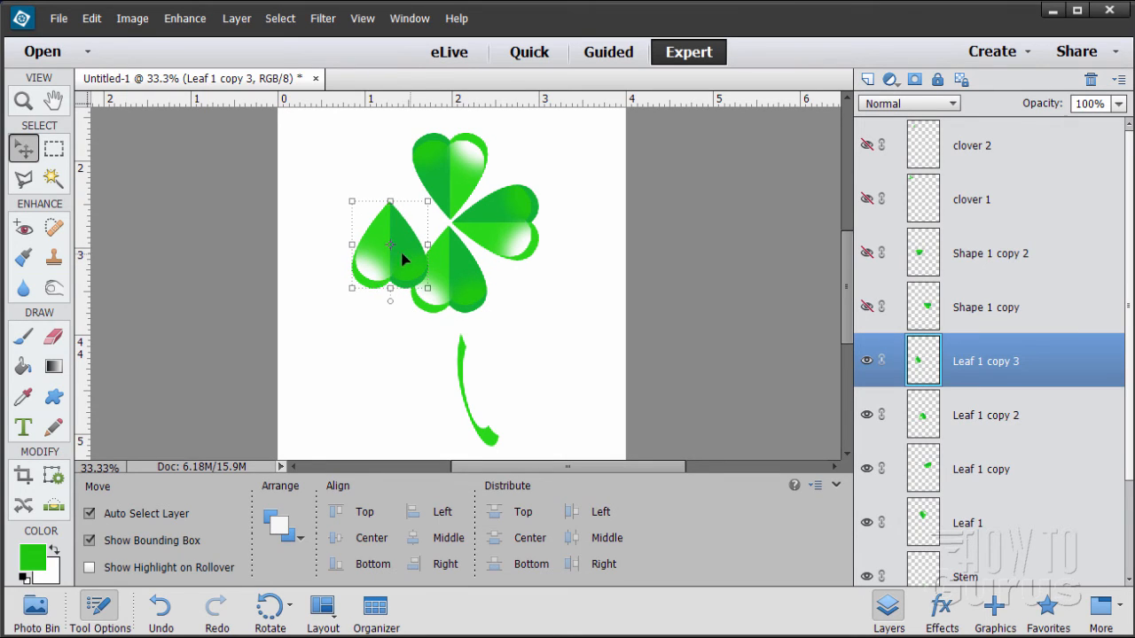
pyautogui.click(131, 19)
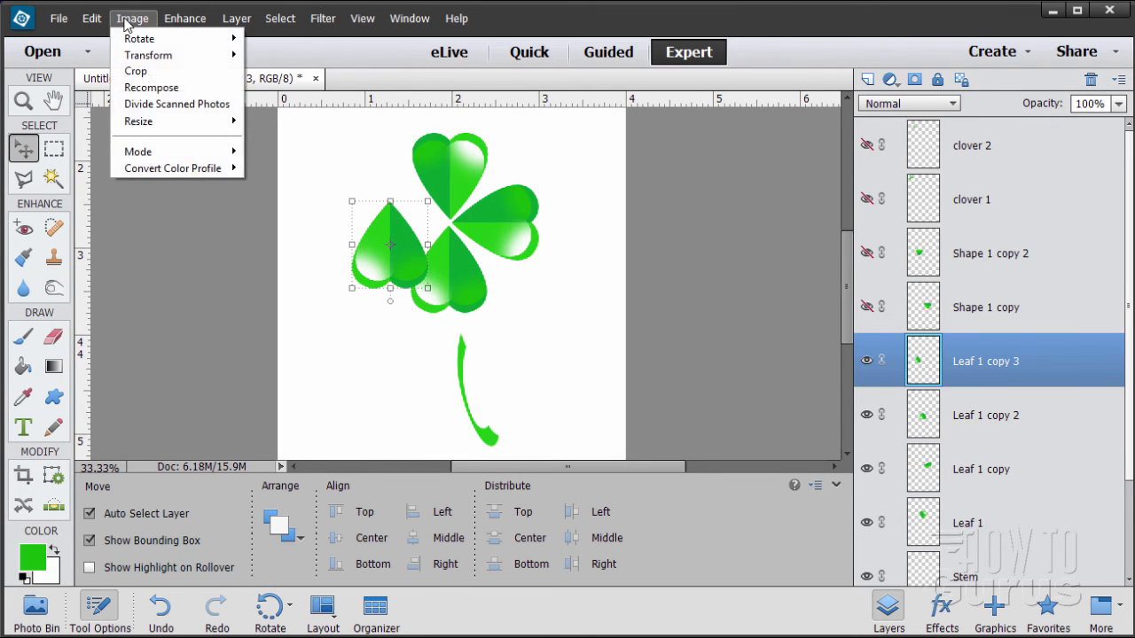
pyautogui.moveTo(139, 40)
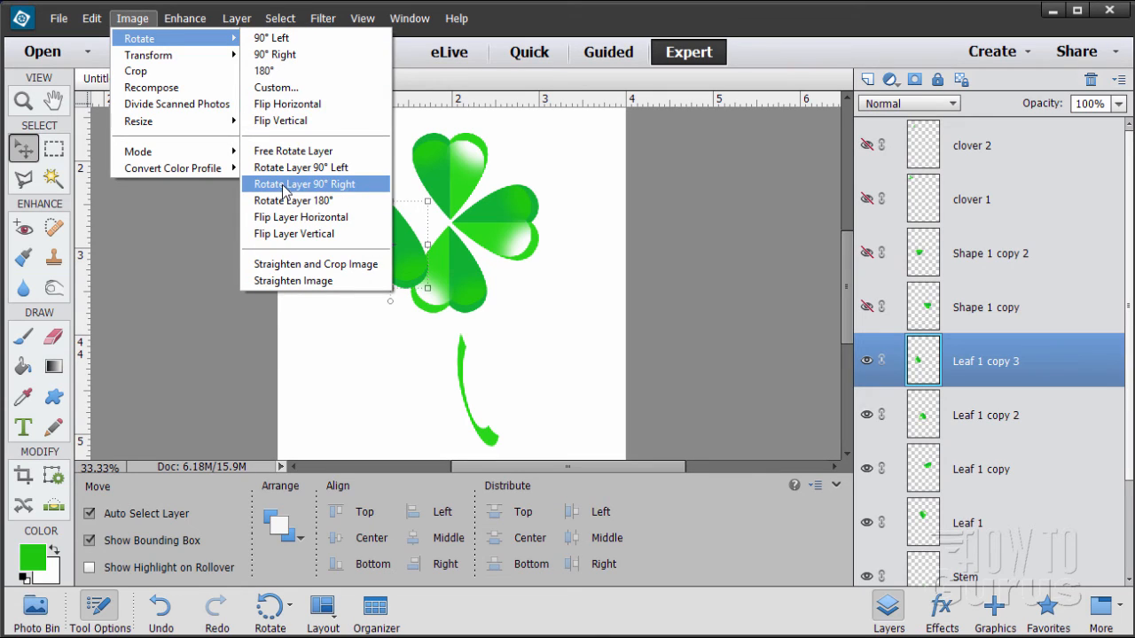
pyautogui.click(348, 184)
pyautogui.moveTo(380, 263); pyautogui.dragTo(400, 250)
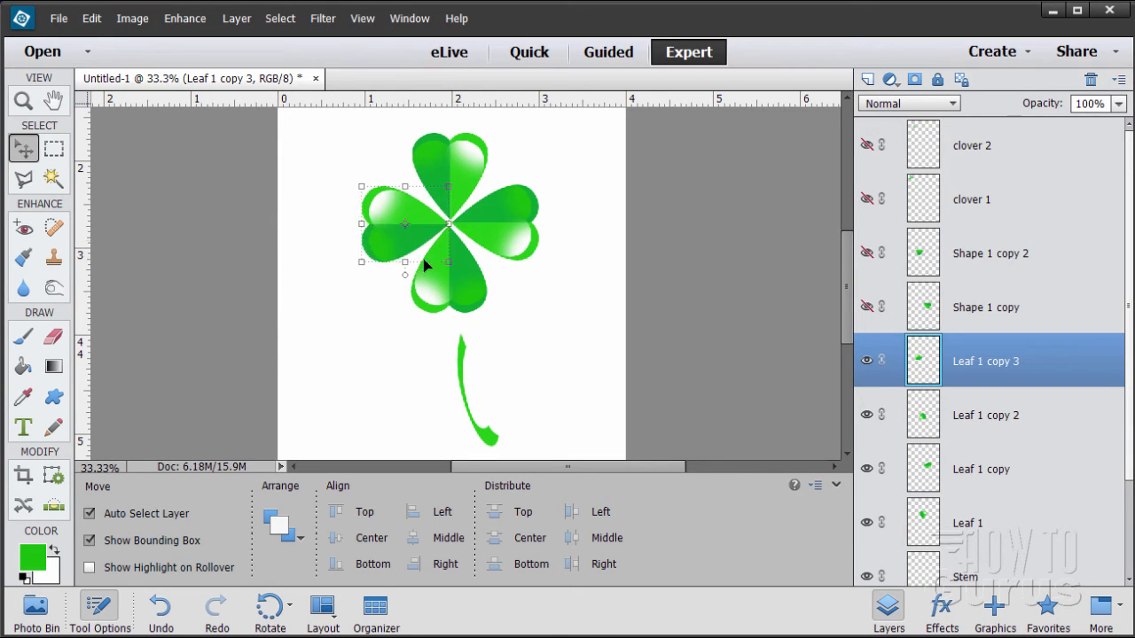
# - Nudge the left leaf about 0.05 inch up and slightly right so its tip meets the top leaf's tip
pyautogui.click(49, 105)
pyautogui.click(28, 102)
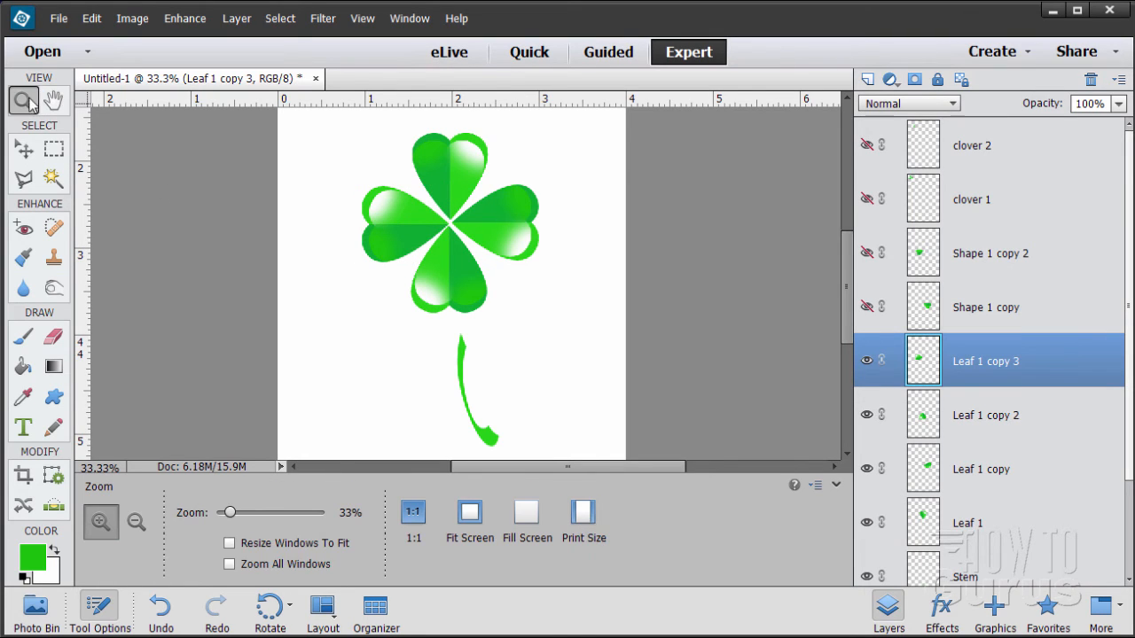
pyautogui.click(469, 228)
pyautogui.click(502, 228)
pyautogui.click(563, 235)
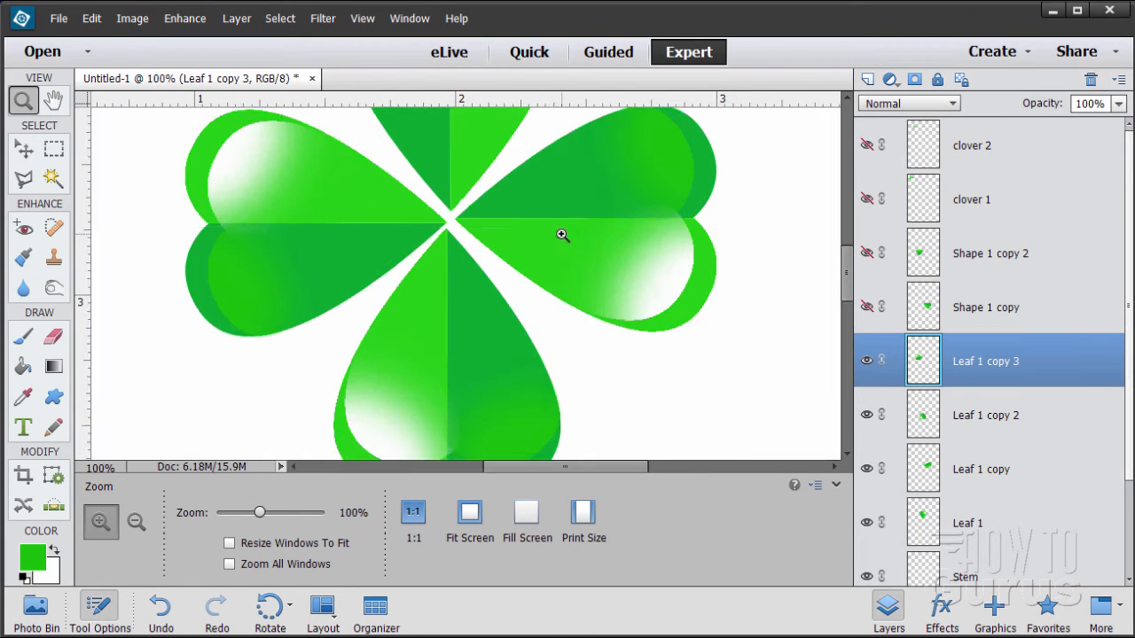
pyautogui.scroll(2, 522, 291)
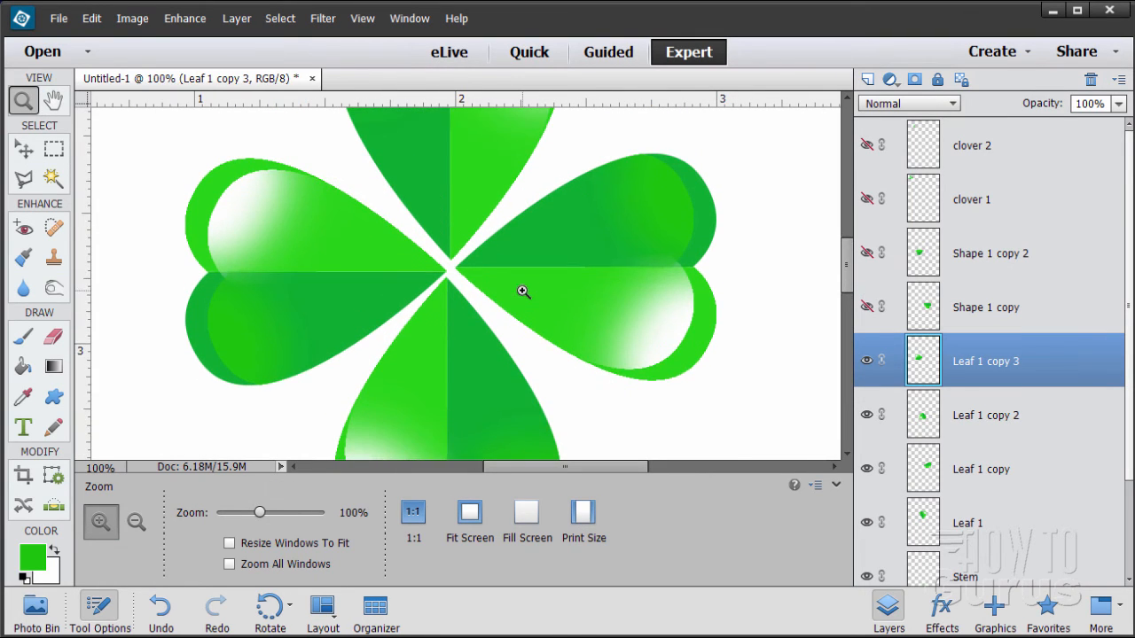
pyautogui.click(23, 149)
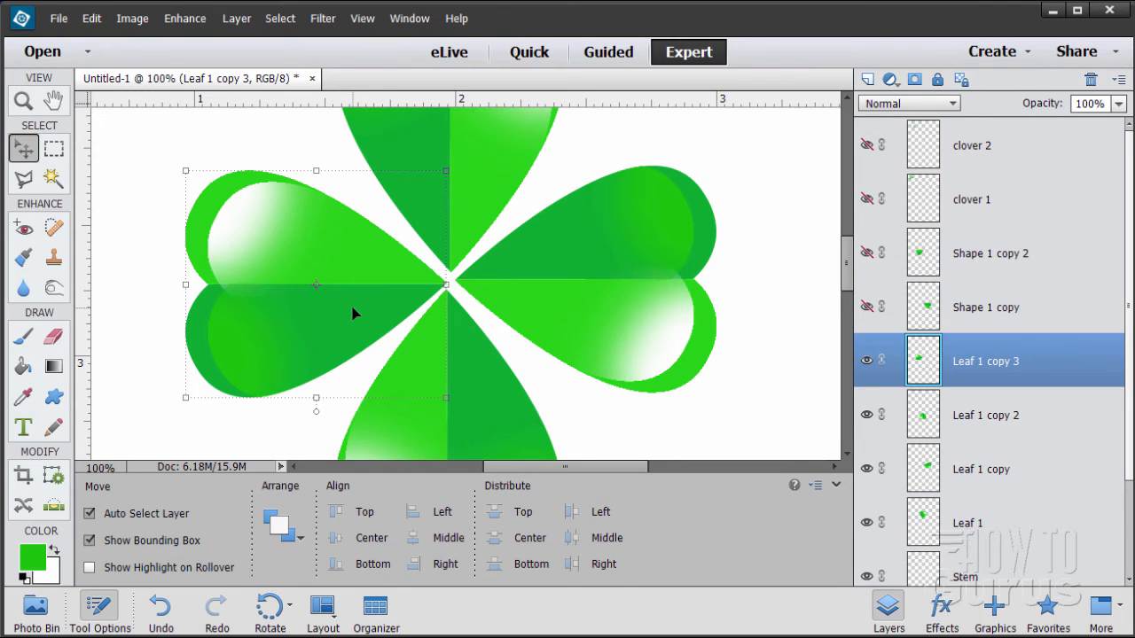
pyautogui.press('Up')
pyautogui.press('Up')
pyautogui.press('Up')
pyautogui.press('Up')
pyautogui.press('Up')
pyautogui.press('Up')
pyautogui.press('Up')
pyautogui.press('Up')
pyautogui.press('Up')
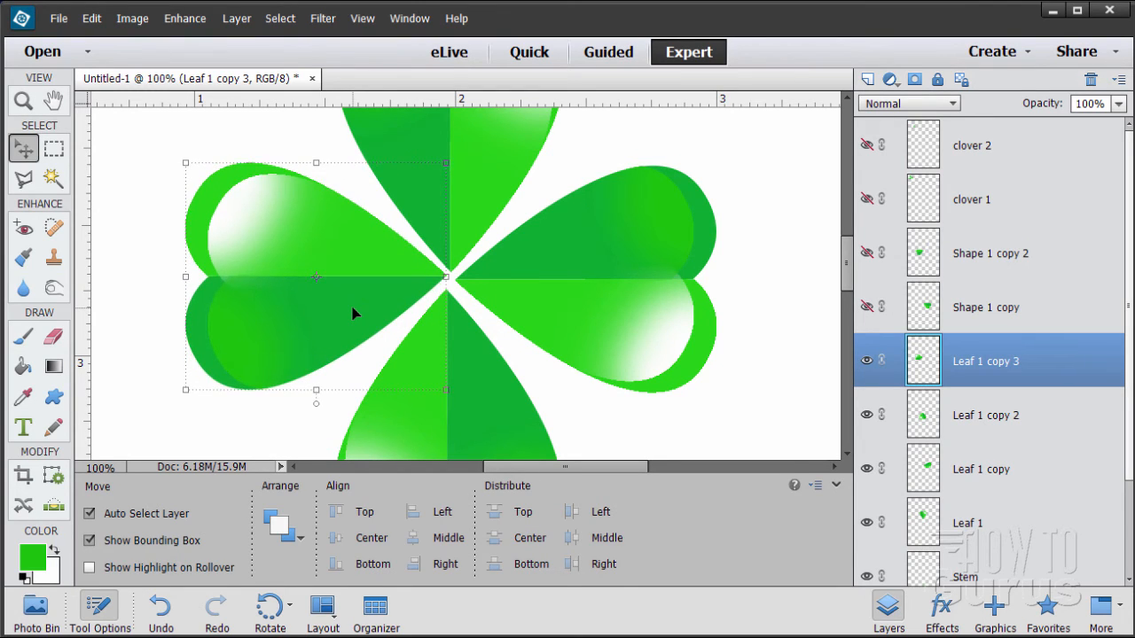
pyautogui.press('Up')
pyautogui.press('Up')
pyautogui.press('Up')
pyautogui.press('Up')
pyautogui.press('Up')
pyautogui.press('Up')
pyautogui.press('Right')
pyautogui.press('Right')
pyautogui.press('Right')
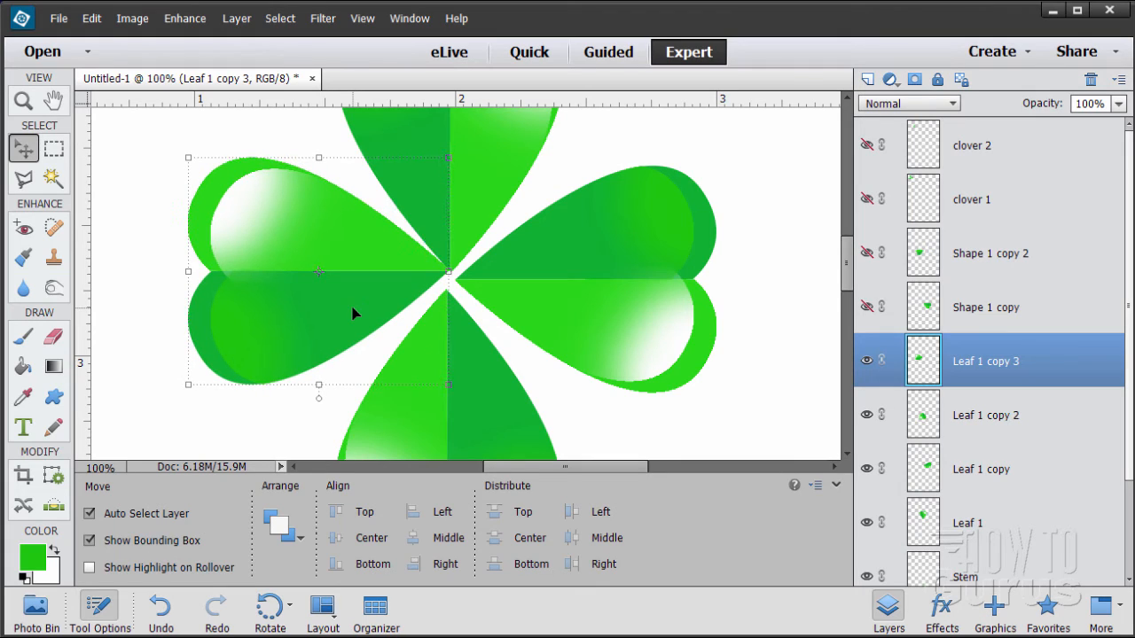
pyautogui.press('Right')
pyautogui.press('Down')
pyautogui.press('Up')
pyautogui.press('Down')
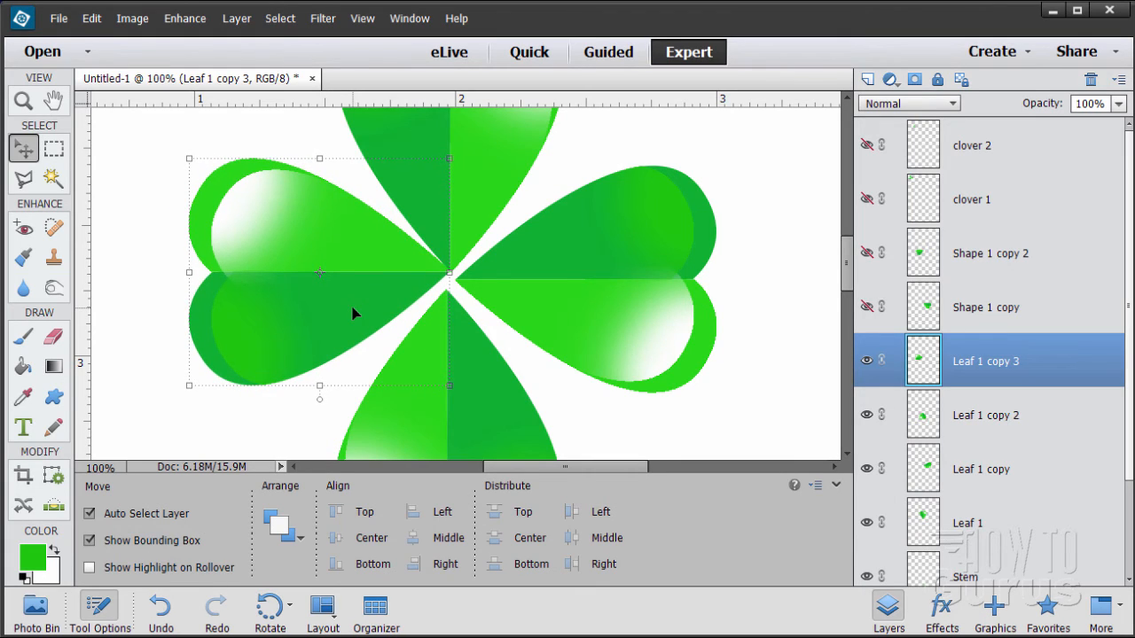
# - Nudge the right leaf about 0.03 inch up and 0.02 inch left so its tip meets the top and left leaves' tips
pyautogui.click(1061, 429)
pyautogui.click(1011, 482)
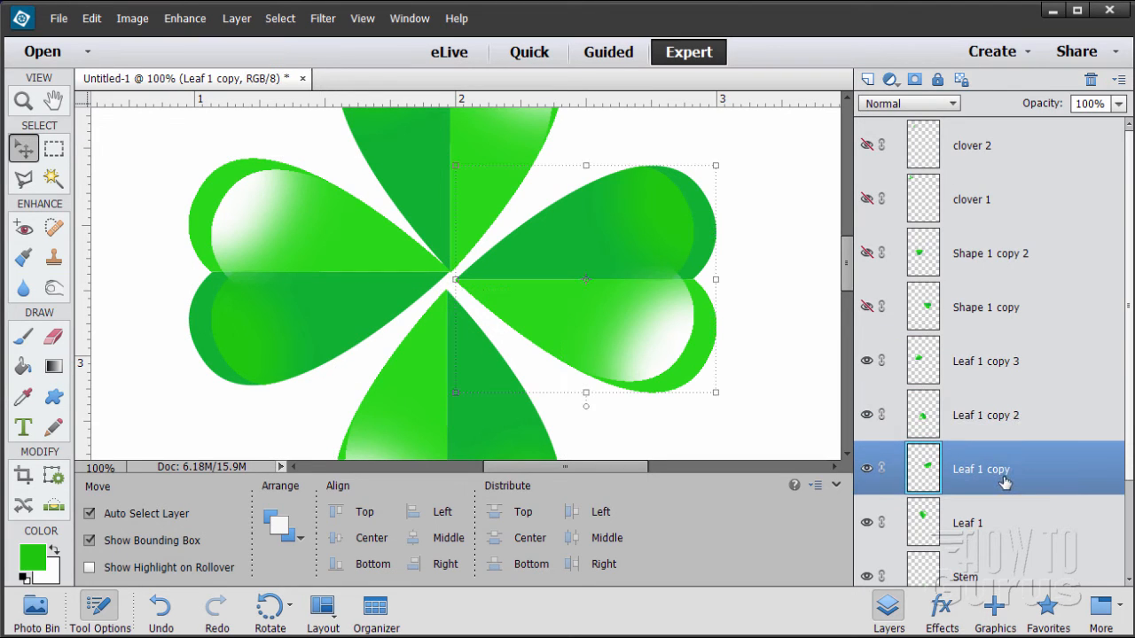
pyautogui.press('Left')
pyautogui.press('Left')
pyautogui.press('Left')
pyautogui.press('Left')
pyautogui.press('Left')
pyautogui.press('Left')
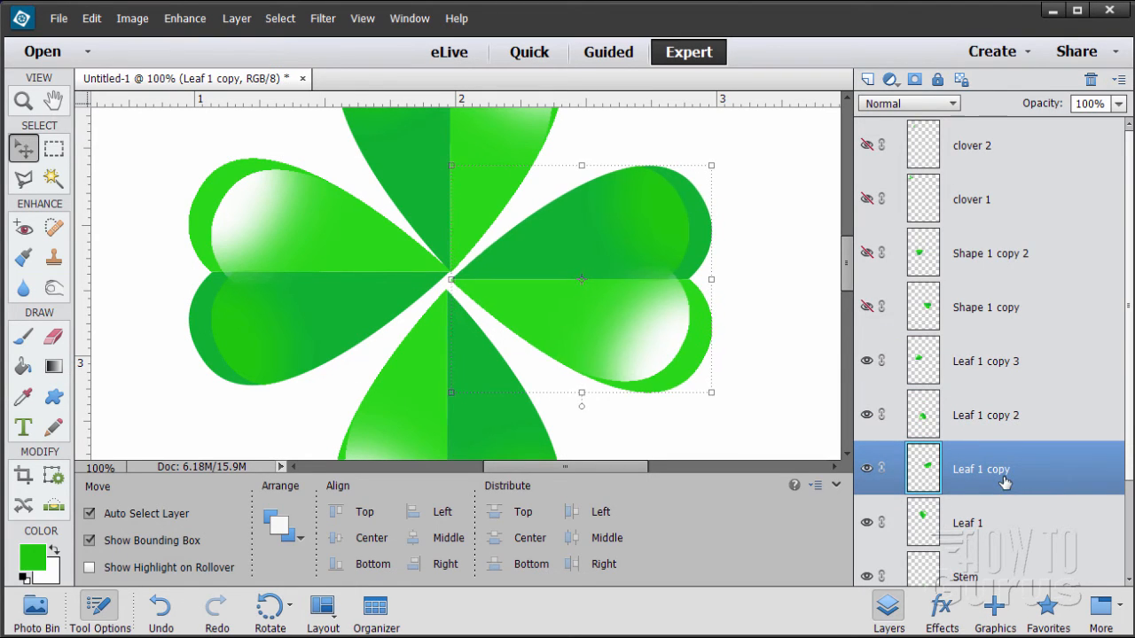
pyautogui.press('Up')
pyautogui.press('Up')
pyautogui.press('Up')
pyautogui.press('Up')
pyautogui.press('Up')
pyautogui.press('Up')
pyautogui.press('Left')
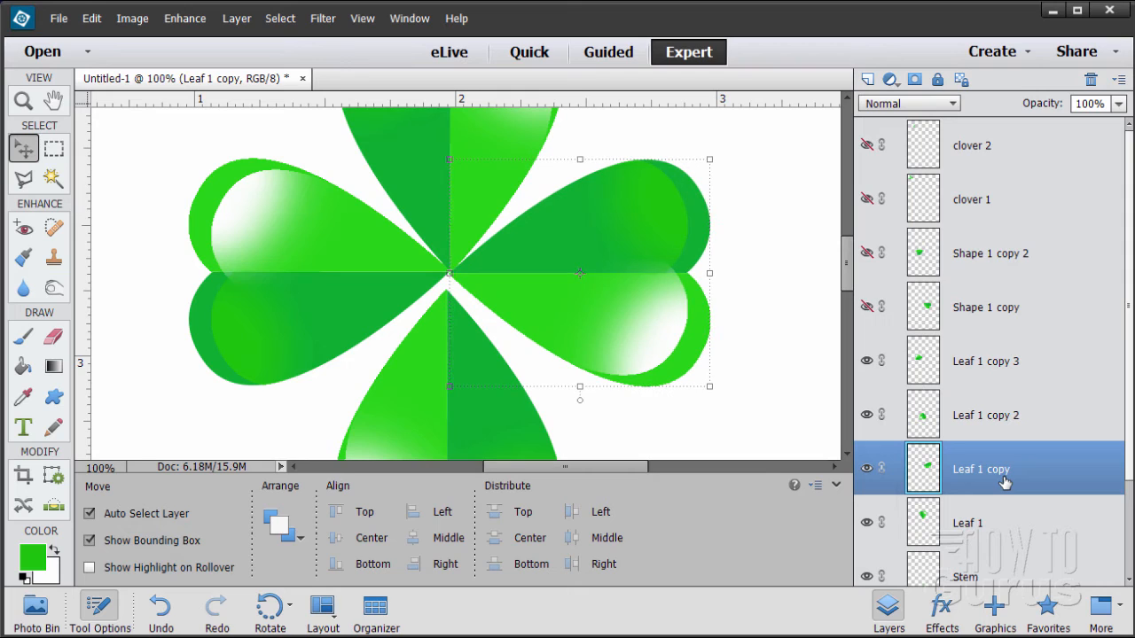
pyautogui.press('Right')
pyautogui.press('Up')
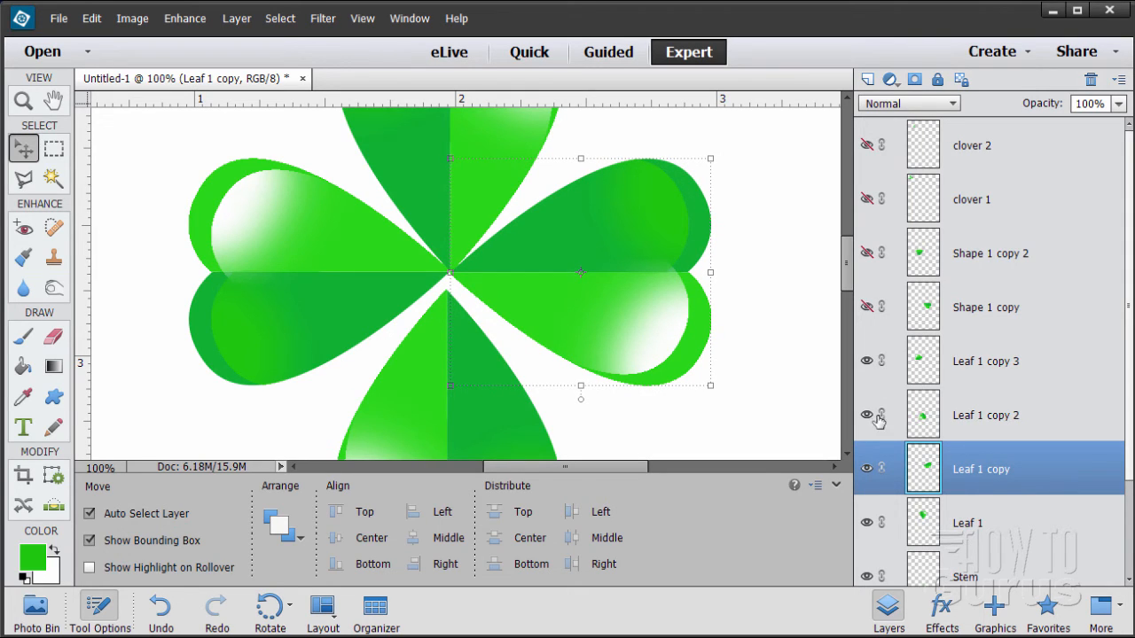
# - Nudge the bottom leaf about 0.07 inch up and slightly right so its tip meets the other leaves at the clover's center
pyautogui.click(991, 426)
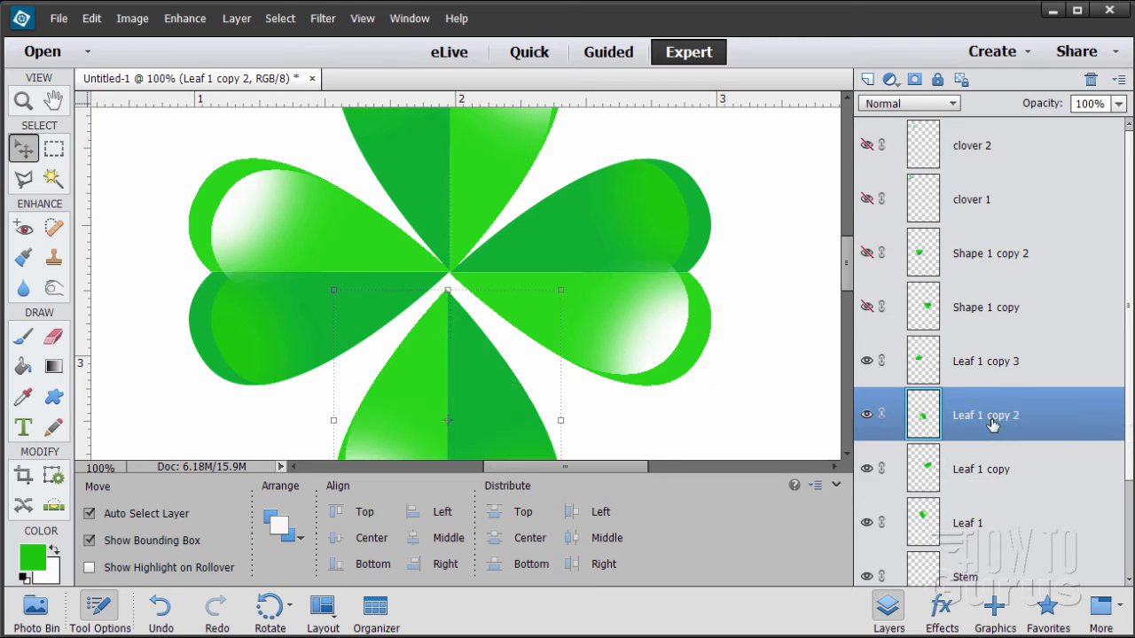
pyautogui.press('Up')
pyautogui.press('Up')
pyautogui.press('Up')
pyautogui.press('Up')
pyautogui.press('Up')
pyautogui.press('Up')
pyautogui.press('Up')
pyautogui.press('Right')
pyautogui.press('Right')
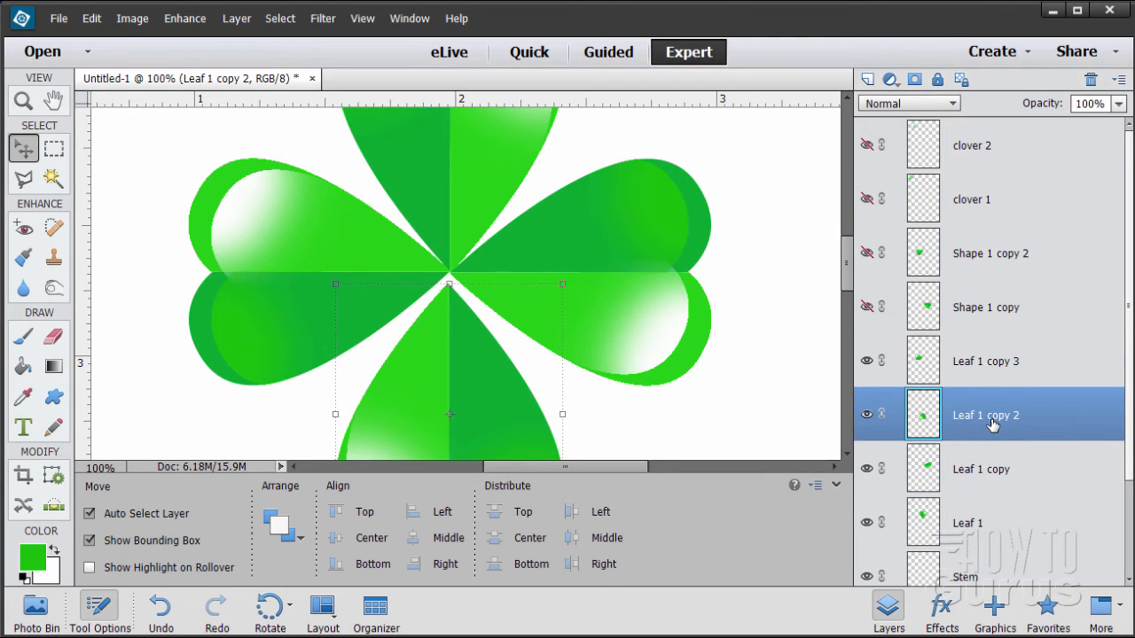
pyautogui.press('Up')
pyautogui.press('Up')
pyautogui.press('Up')
pyautogui.press('Up')
pyautogui.press('Up')
pyautogui.press('Up')
pyautogui.press('Up')
pyautogui.press('Up')
pyautogui.press('Up')
pyautogui.press('Up')
pyautogui.press('Up')
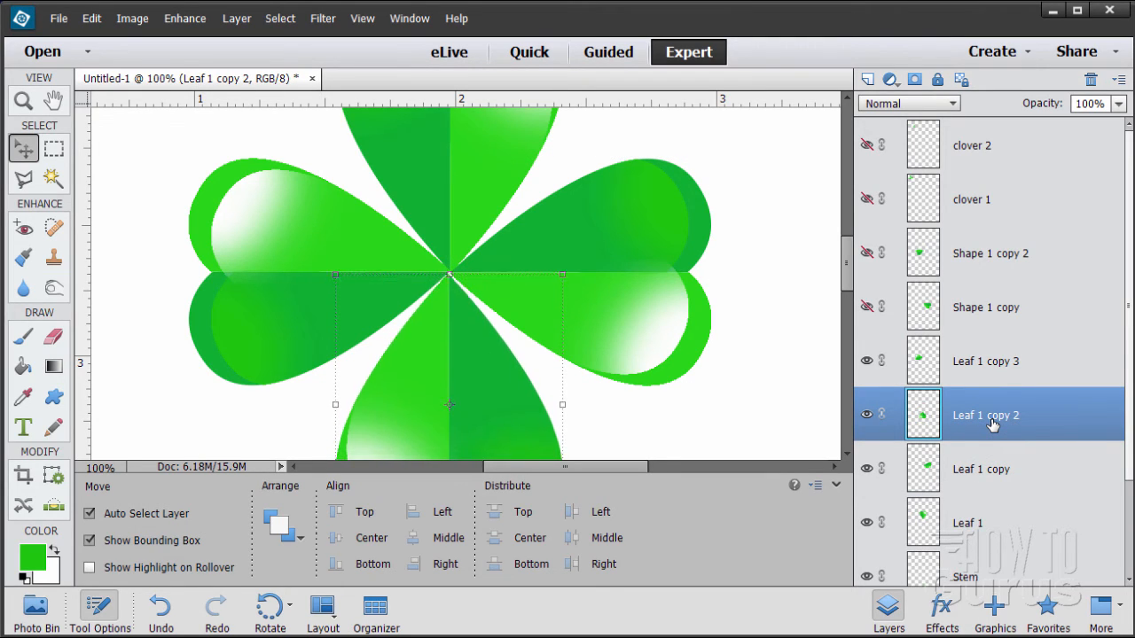
pyautogui.press('Up')
pyautogui.press('Up')
pyautogui.press('Right')
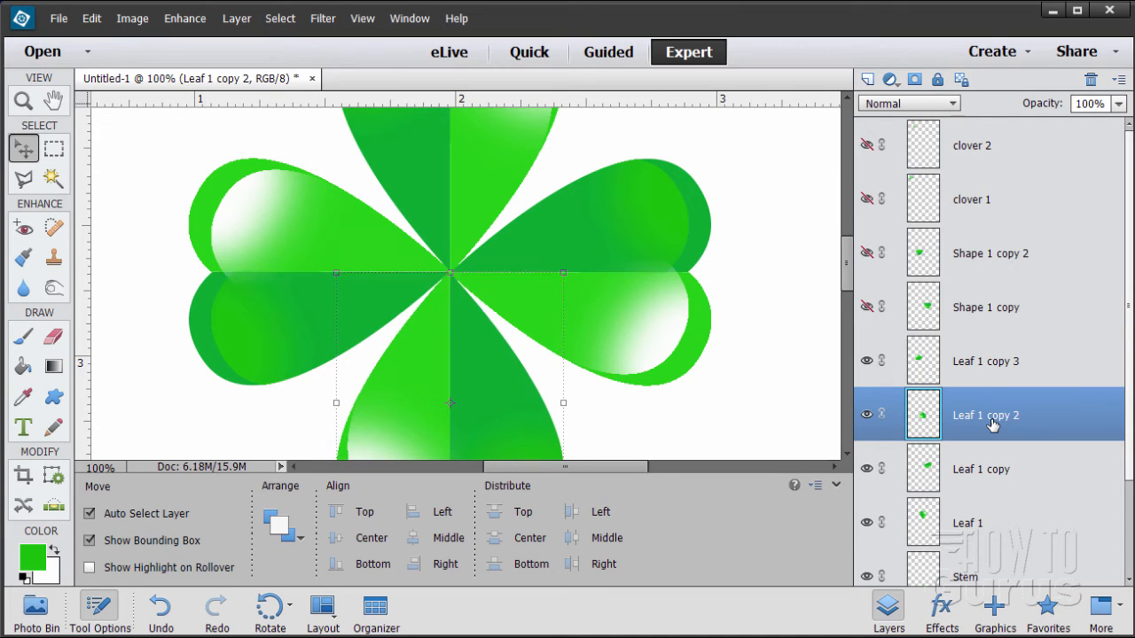
pyautogui.press('Down')
# - Hide the Stem and Background layers so that only the four leaf layers are visible
pyautogui.click(25, 102)
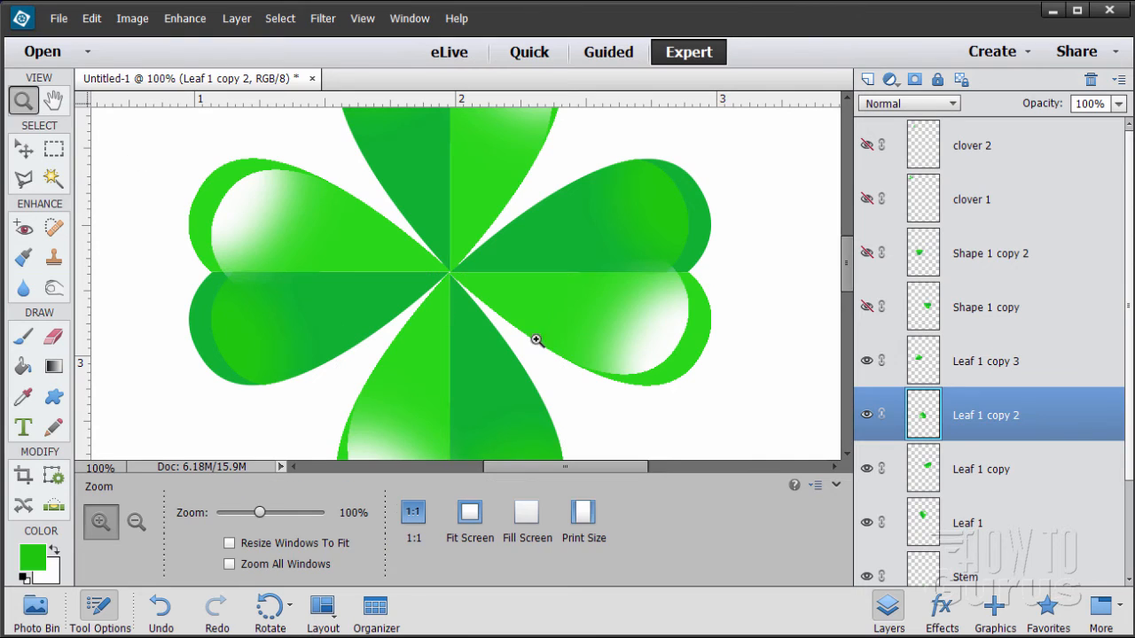
pyautogui.keyDown('alt'); pyautogui.click(577, 344); pyautogui.keyUp('alt')
pyautogui.keyDown('alt'); pyautogui.click(577, 344); pyautogui.keyUp('alt')
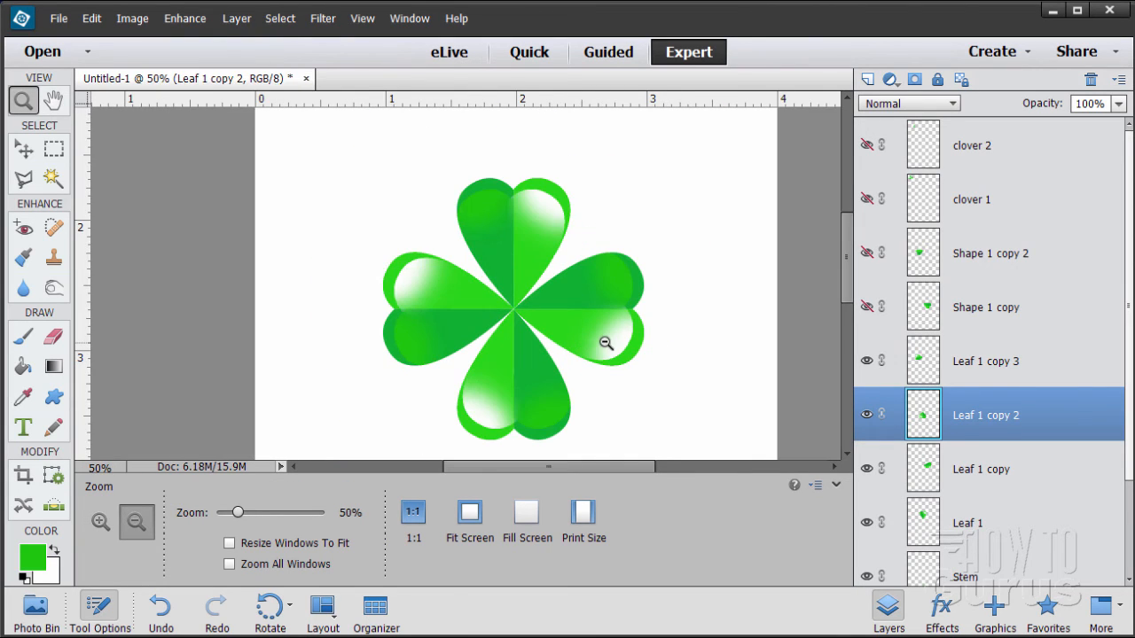
pyautogui.keyDown('alt'); pyautogui.click(606, 343); pyautogui.keyUp('alt')
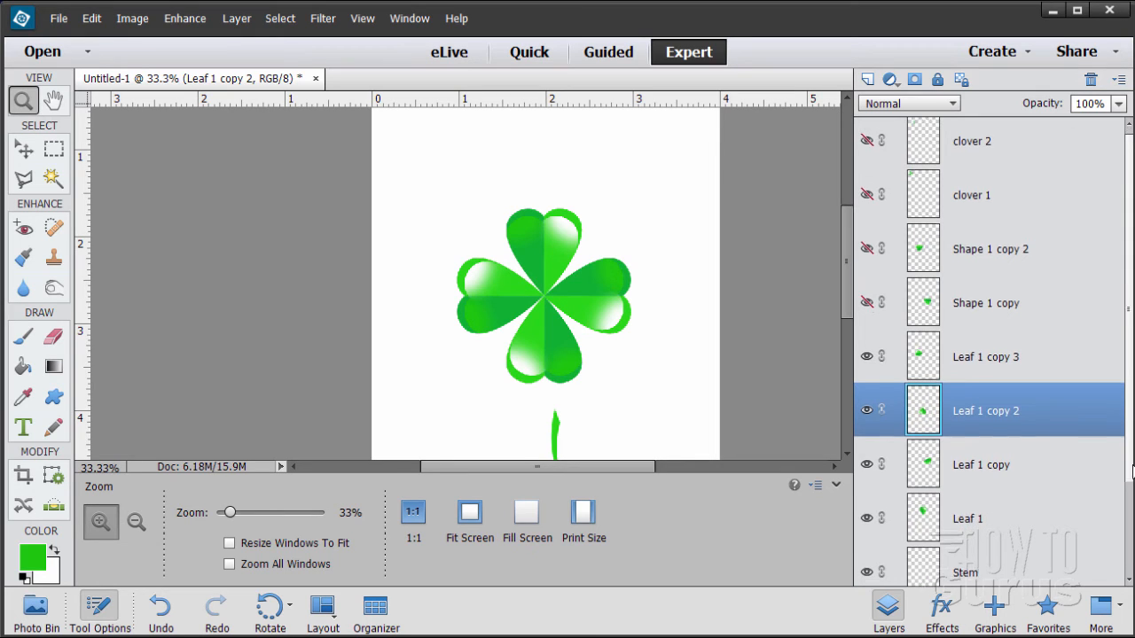
pyautogui.scroll(-2, 1126, 455)
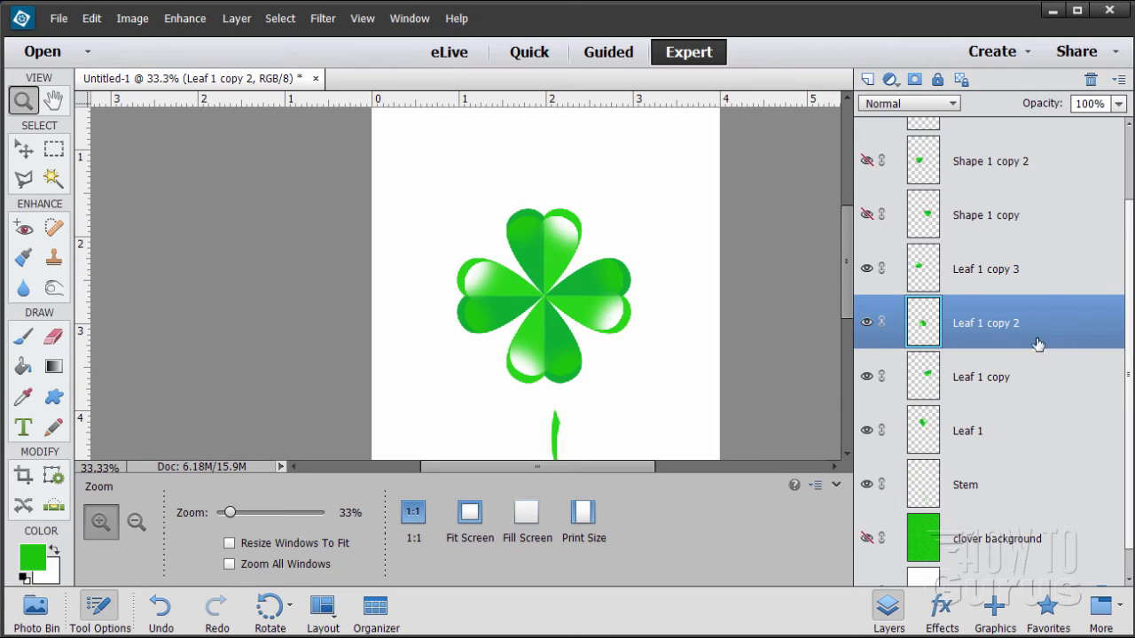
pyautogui.click(867, 486)
pyautogui.scroll(-1, 1131, 523)
pyautogui.click(867, 559)
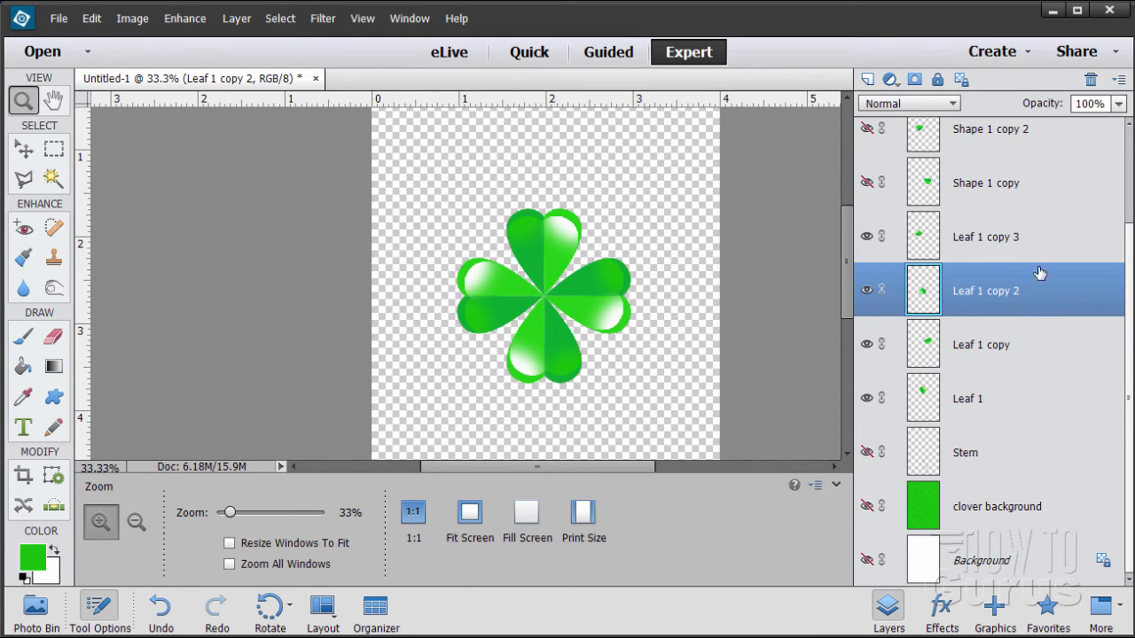
# - Stamp the visible leaves into a new merged layer above Leaf 1 copy 3, and hide the four separate leaf layers
pyautogui.click(1003, 238)
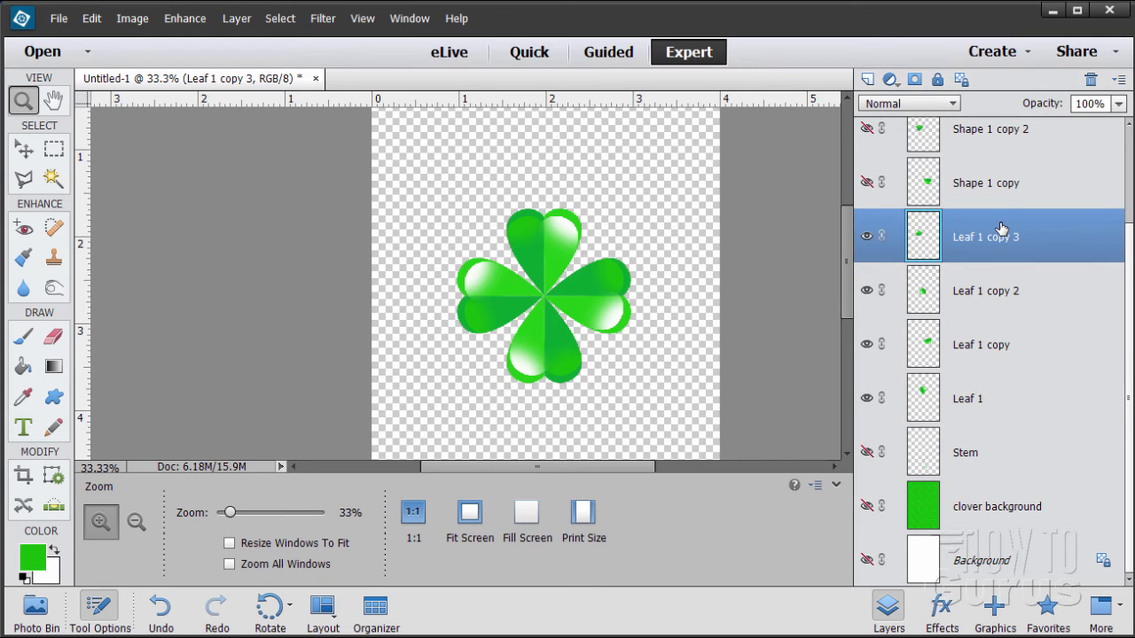
pyautogui.hotkey('ctrl', 'alt', 'shift', 'e')
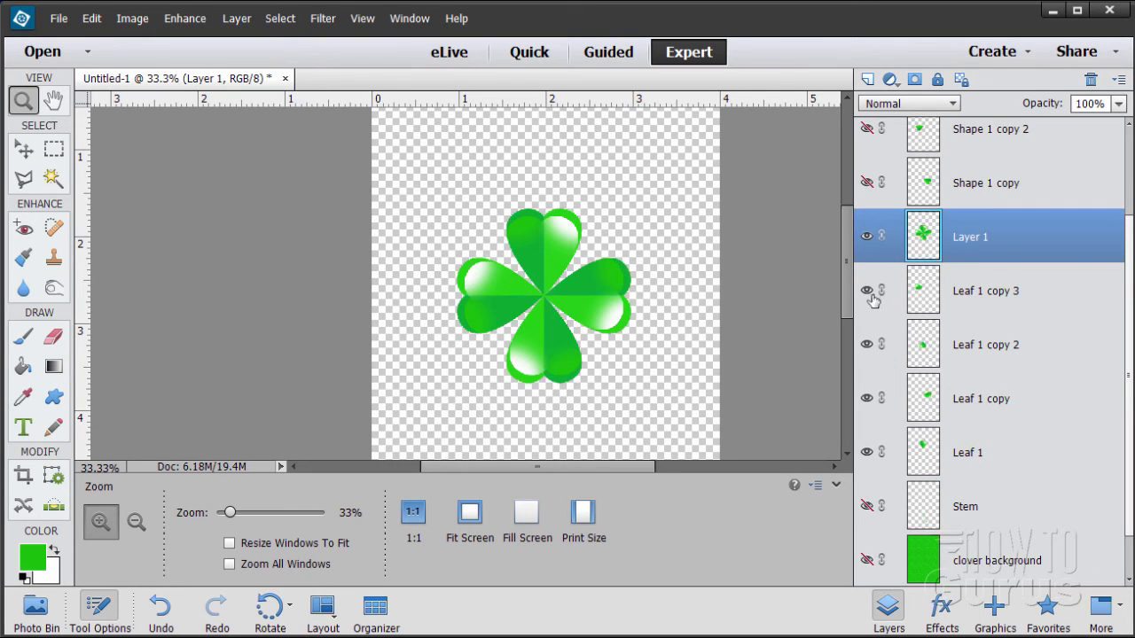
pyautogui.click(867, 345)
pyautogui.click(867, 398)
# - Show the Stem and Background layers, and move the stem up beside the clover's lower right
pyautogui.click(869, 507)
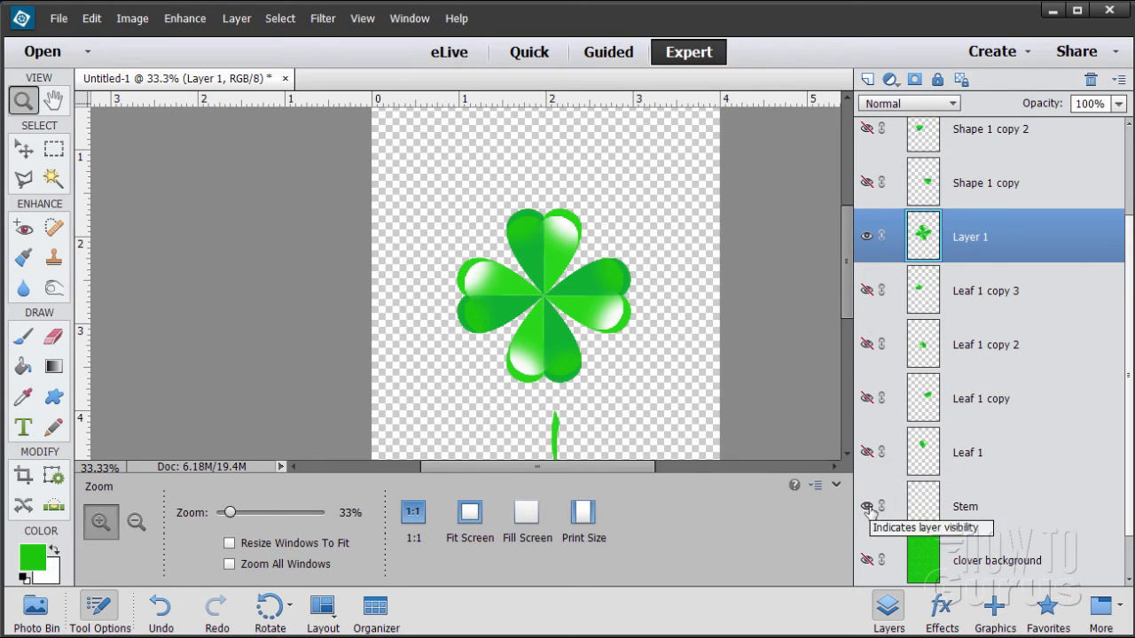
pyautogui.click(23, 149)
pyautogui.click(556, 443)
pyautogui.moveTo(555, 443); pyautogui.dragTo(633, 381)
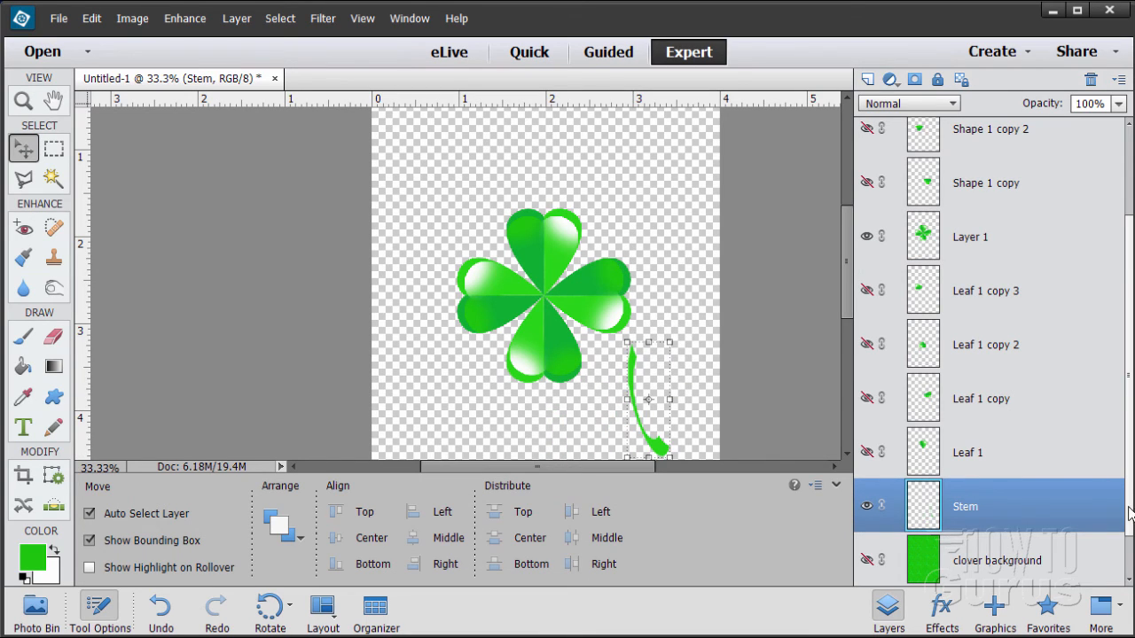
pyautogui.scroll(-1, 1131, 514)
pyautogui.click(866, 559)
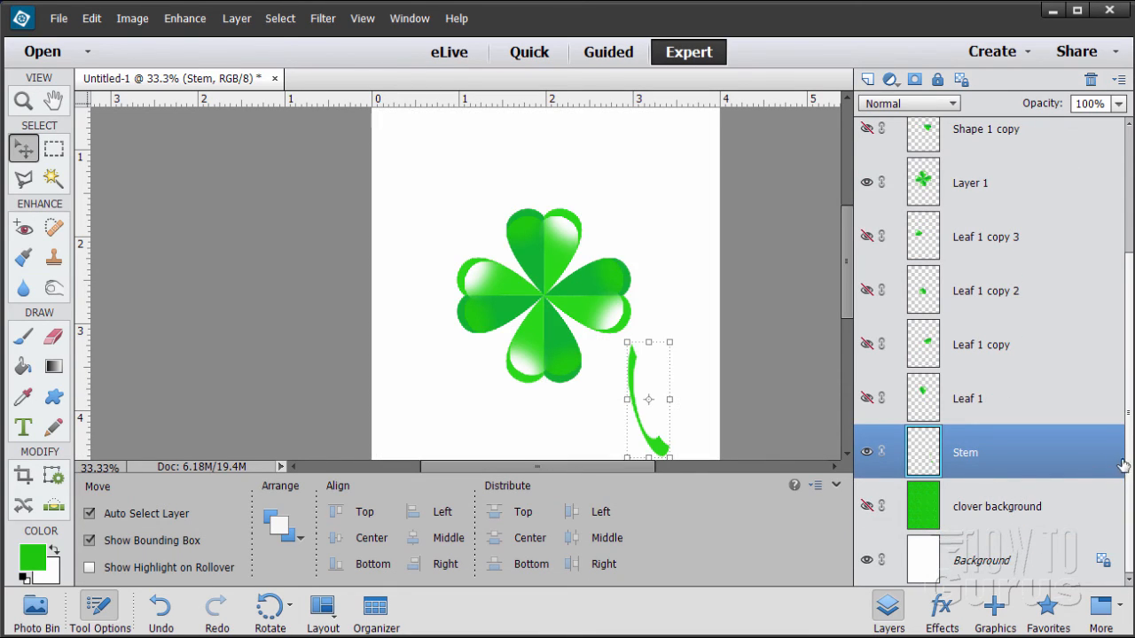
# - Rotate the merged clover leaves to an angle of -32.84 degrees
pyautogui.scroll(3, 1067, 346)
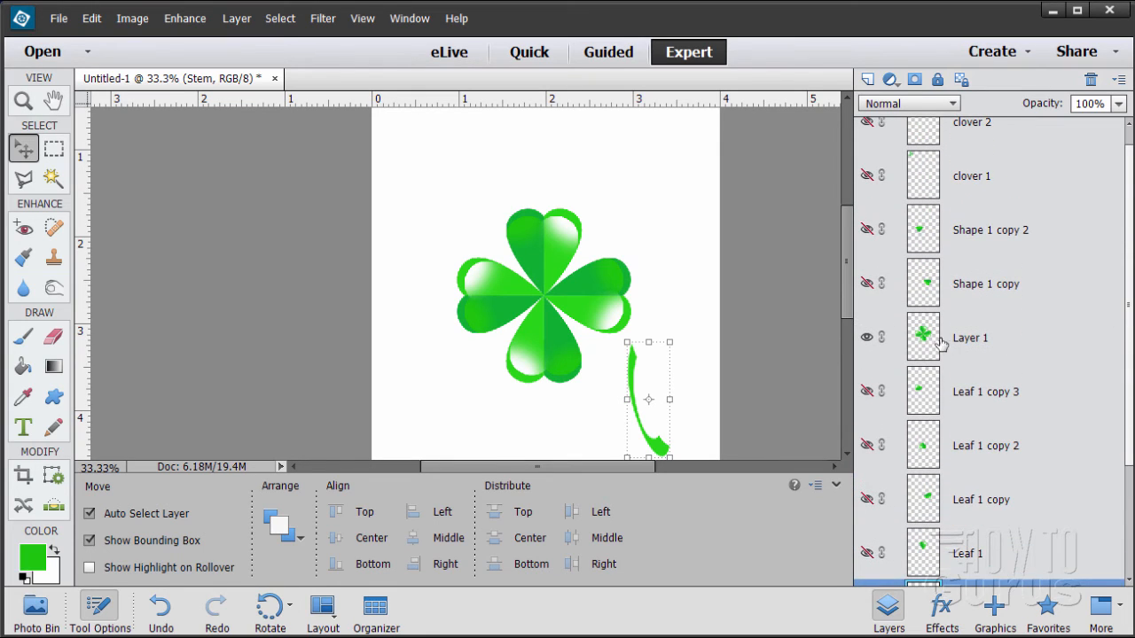
pyautogui.click(923, 333)
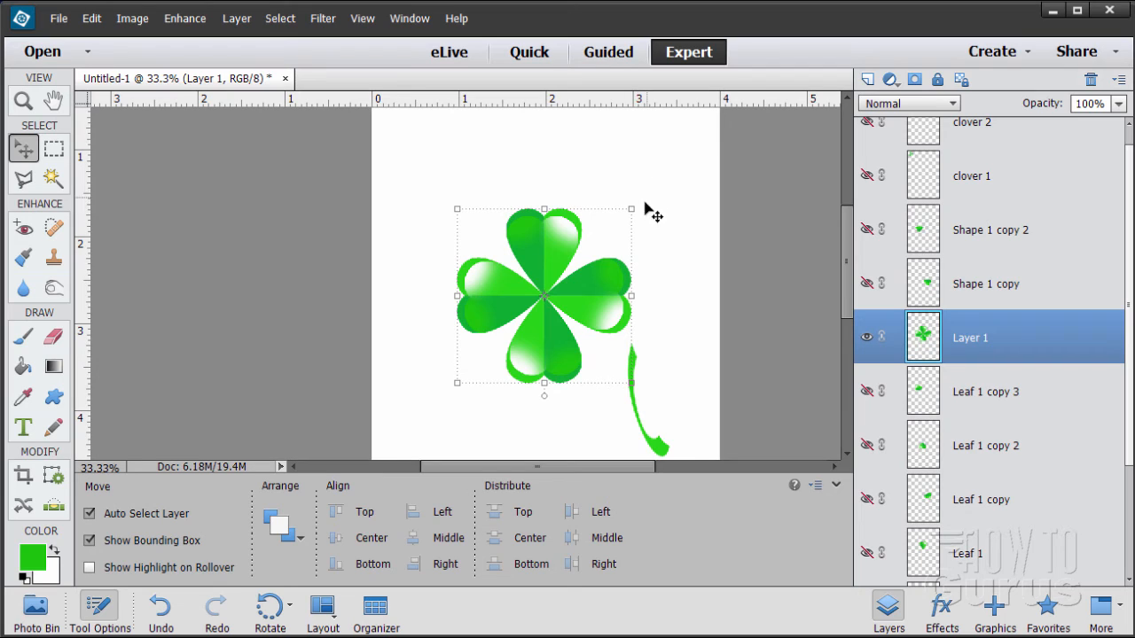
pyautogui.moveTo(637, 205); pyautogui.dragTo(570, 170)
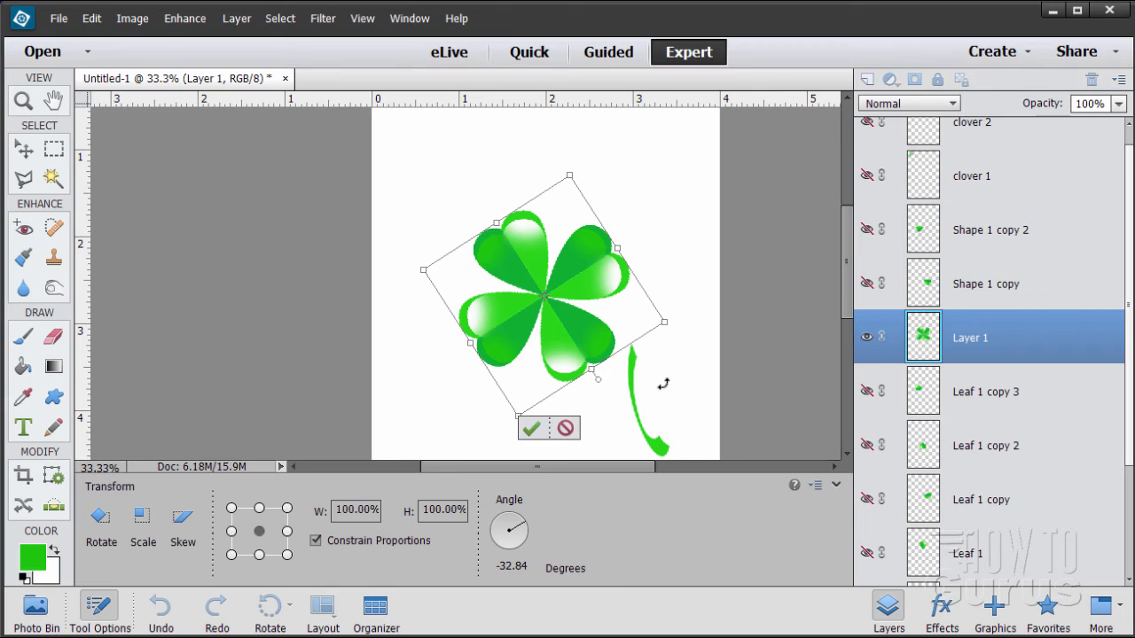
pyautogui.click(532, 428)
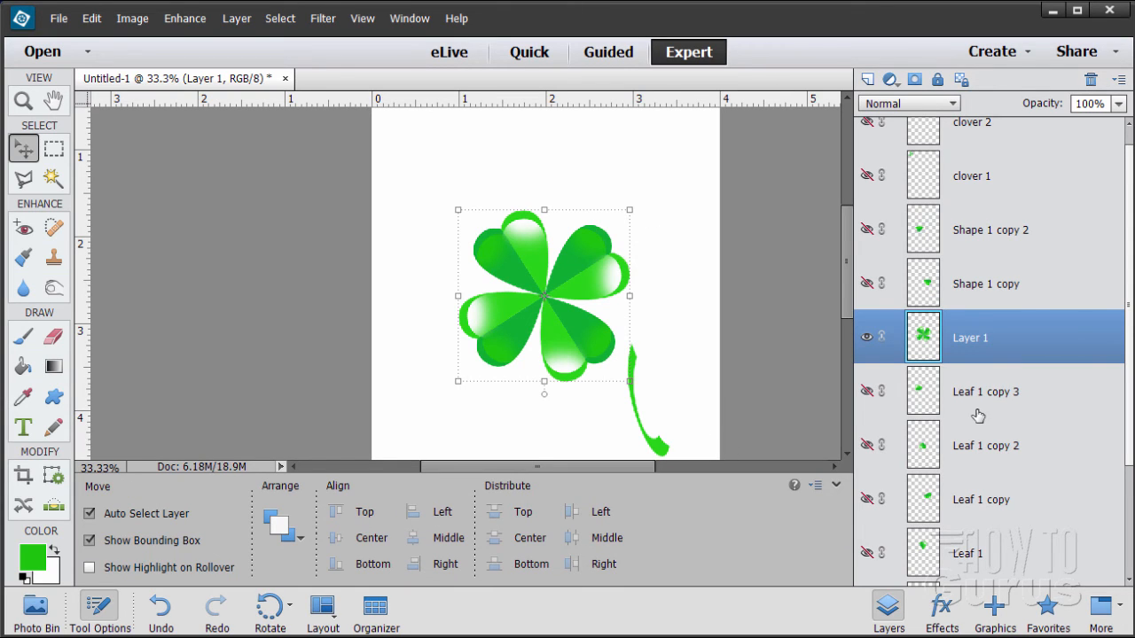
# - Move the Stem layer directly below the merged clover layer, and place the stem under the clover's center, rotated 10.52 degrees
pyautogui.scroll(-2, 1128, 440)
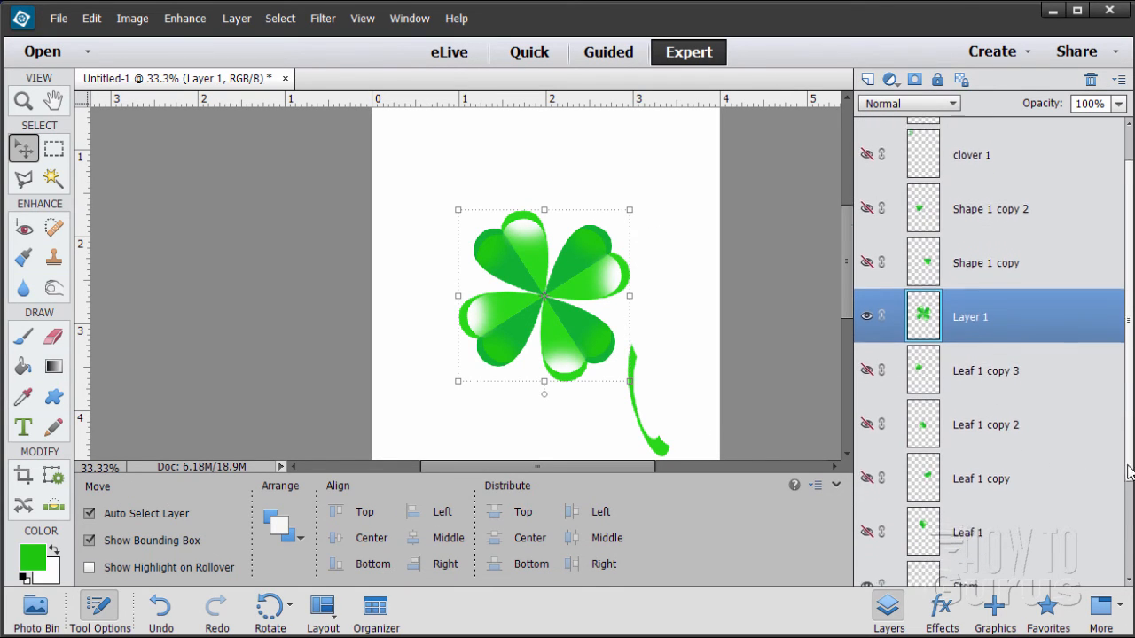
pyautogui.click(1011, 566)
pyautogui.moveTo(993, 559); pyautogui.dragTo(971, 309)
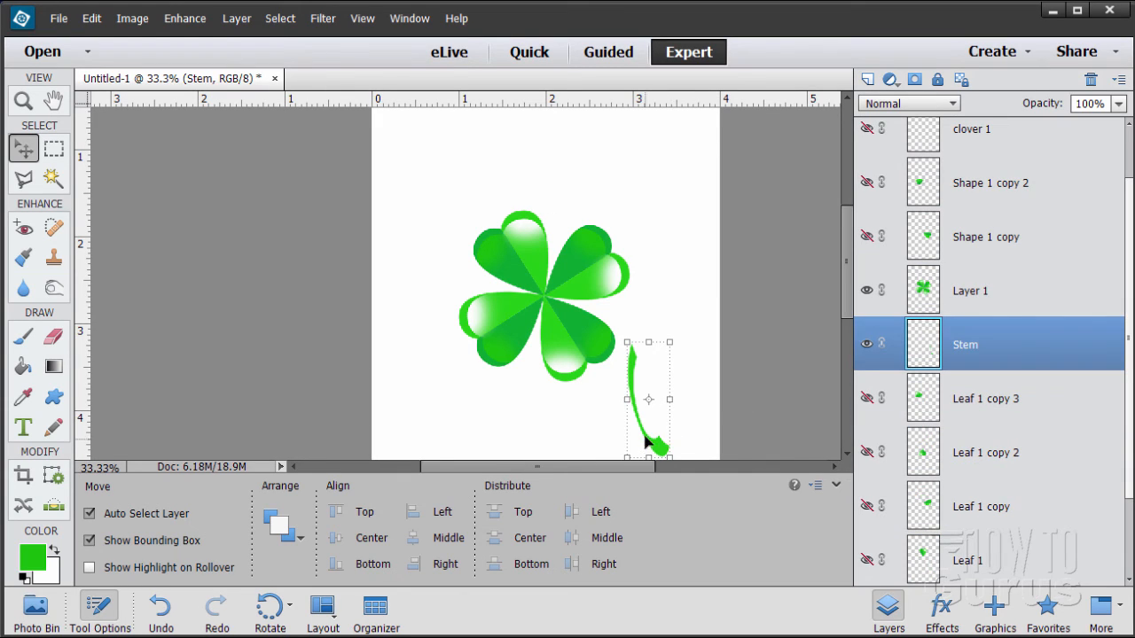
pyautogui.moveTo(647, 442); pyautogui.dragTo(547, 409)
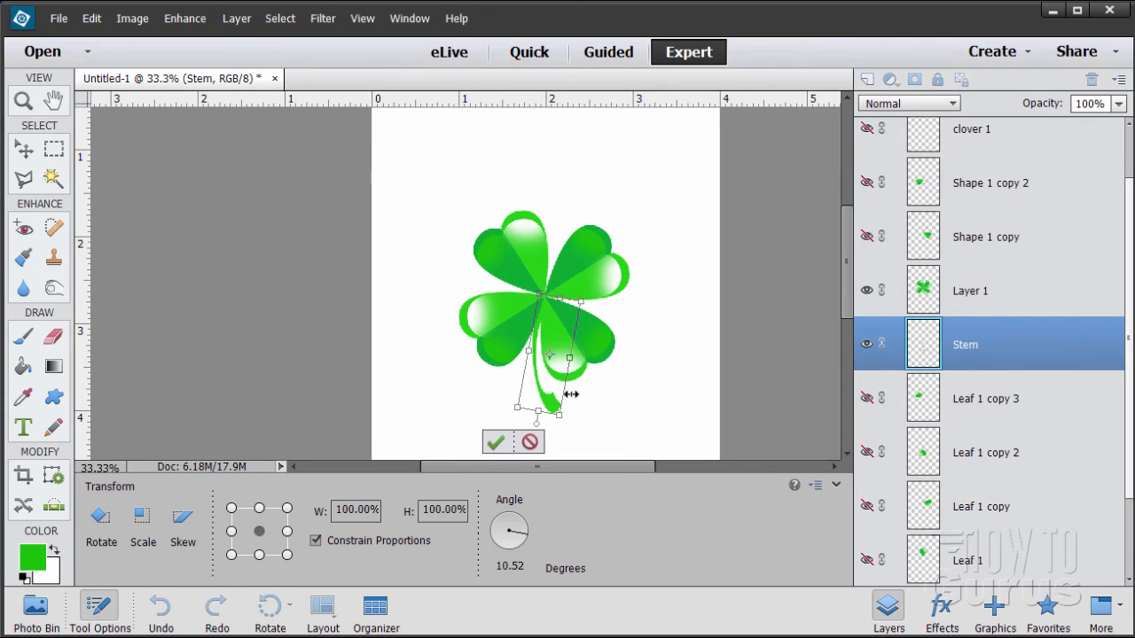
pyautogui.click(495, 442)
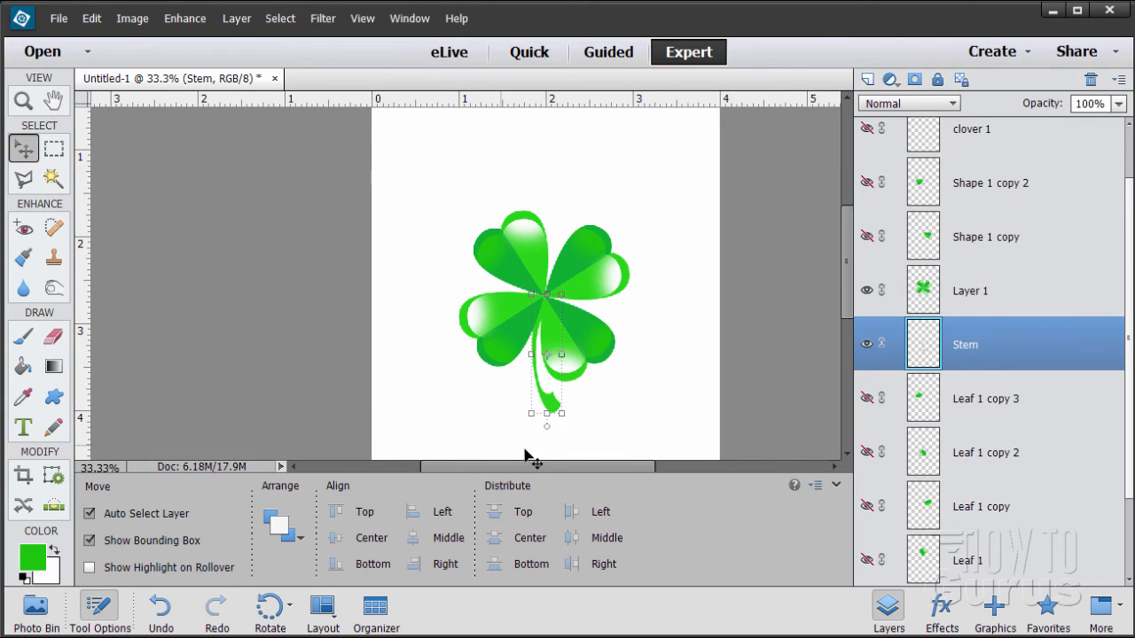
# - Scale the stem proportionally to 128.49%, keeping its upper end at the clover's center
pyautogui.click(608, 418)
pyautogui.click(561, 394)
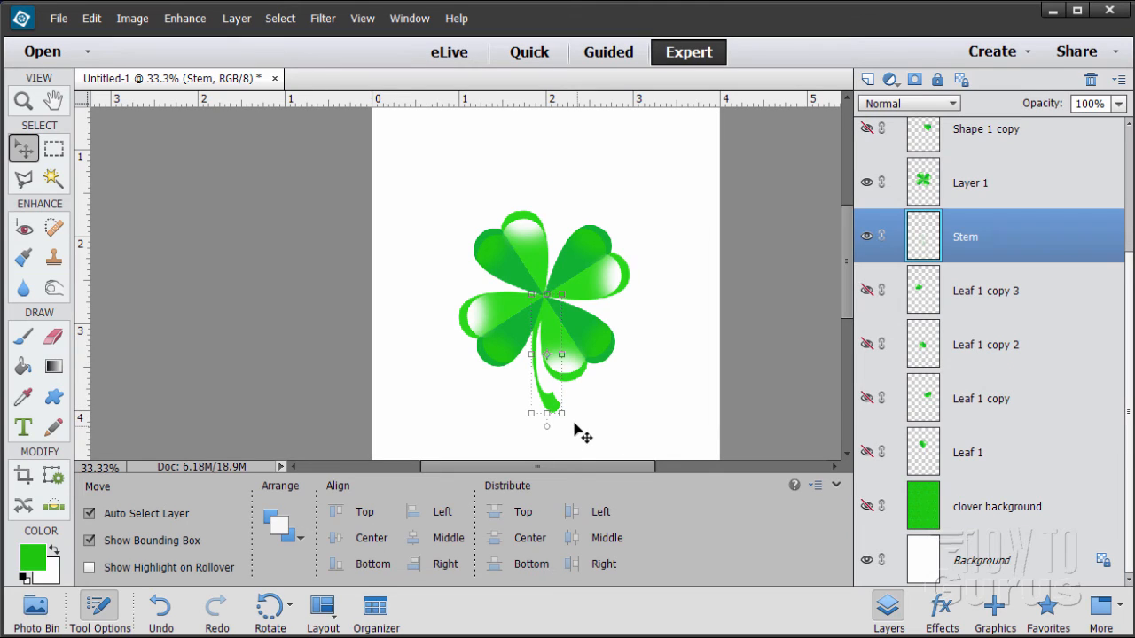
pyautogui.moveTo(562, 413)
pyautogui.mouseDown()
pyautogui.moveTo(573, 450)
pyautogui.moveTo(541, 412)
pyautogui.mouseUp()
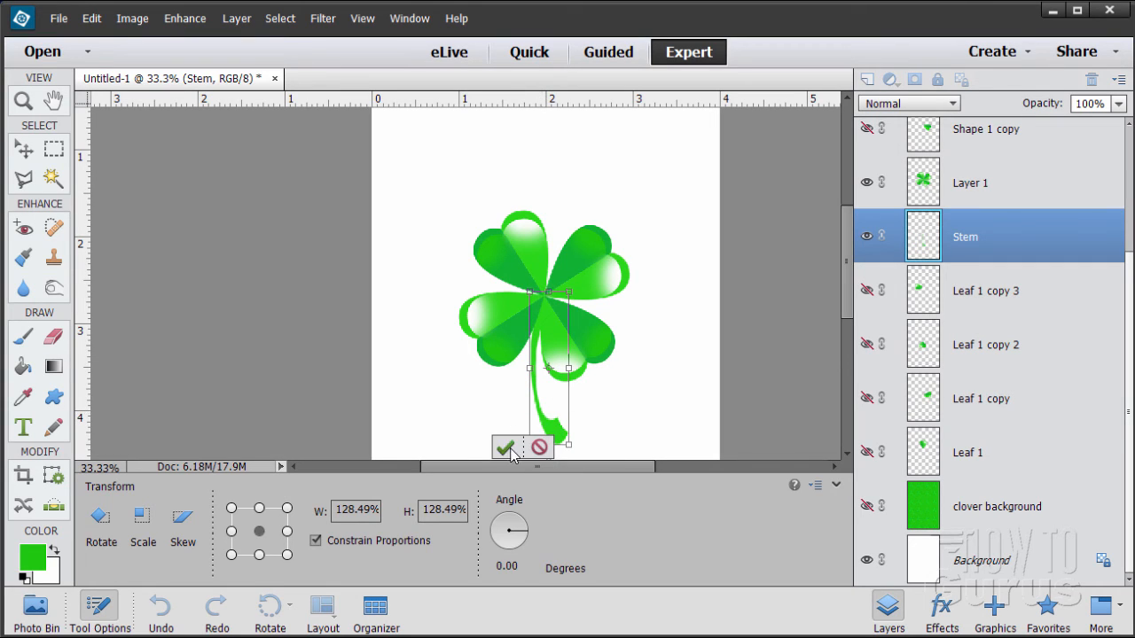
pyautogui.click(508, 451)
pyautogui.click(638, 413)
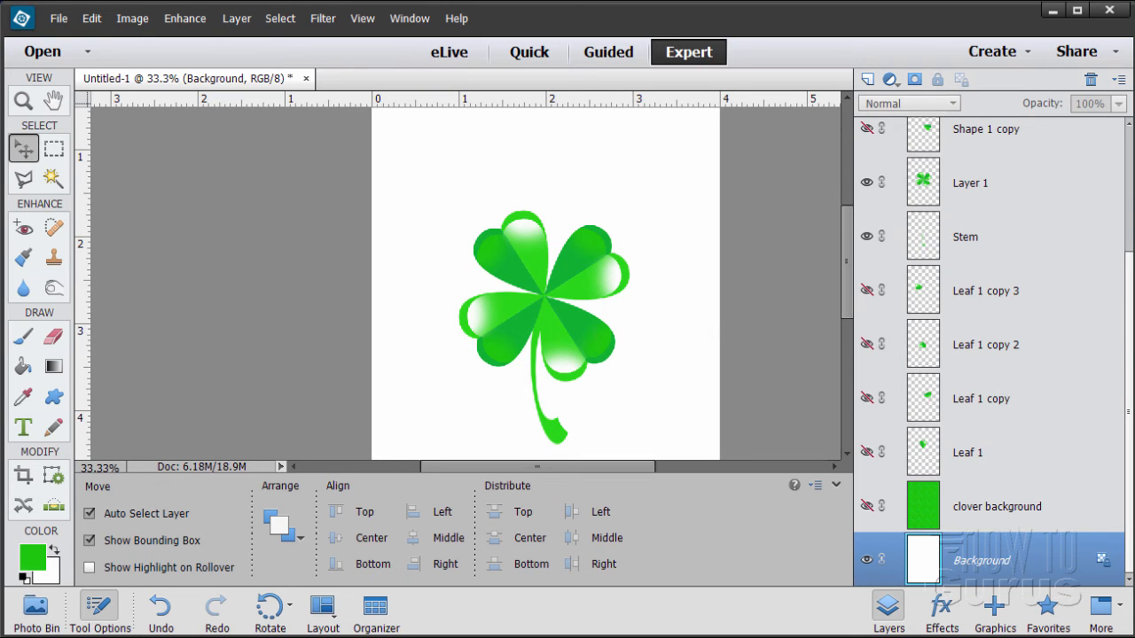
# - Merge the clover leaves layer and the Stem layer into one layer
pyautogui.scroll(3, 1128, 348)
pyautogui.click(983, 294)
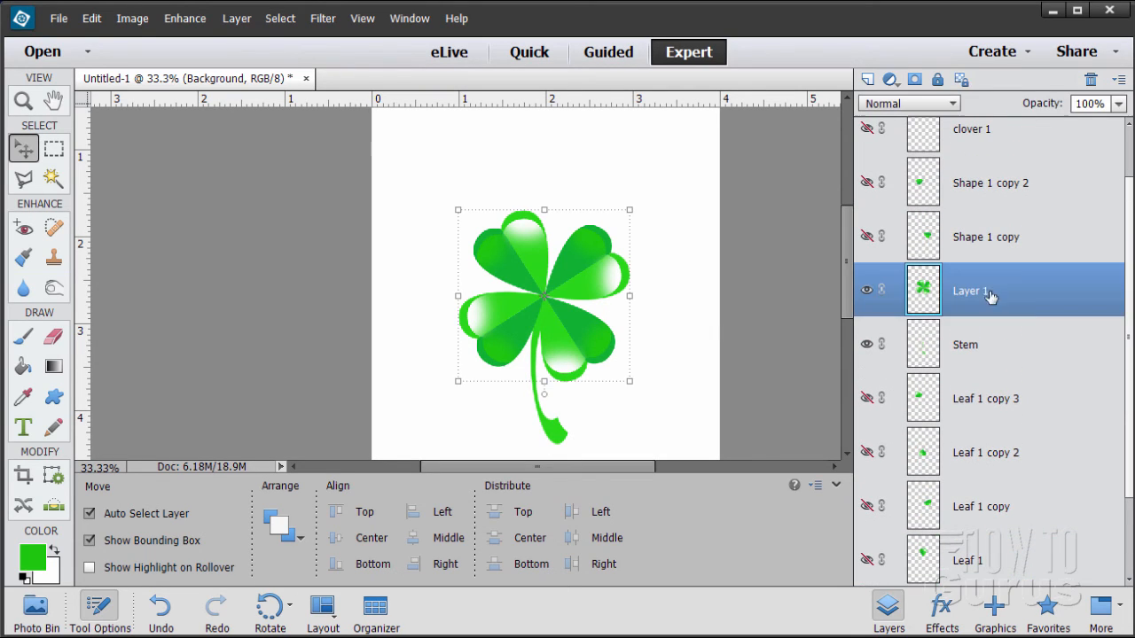
pyautogui.keyDown('ctrl'); pyautogui.click(993, 348); pyautogui.keyUp('ctrl')
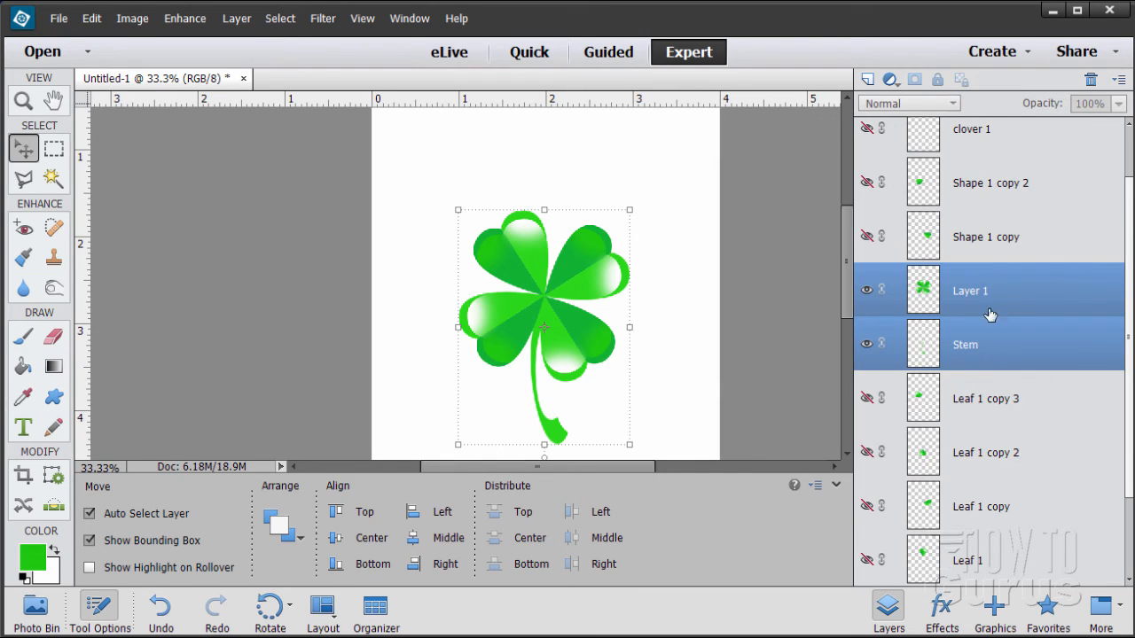
pyautogui.rightClick(1004, 306)
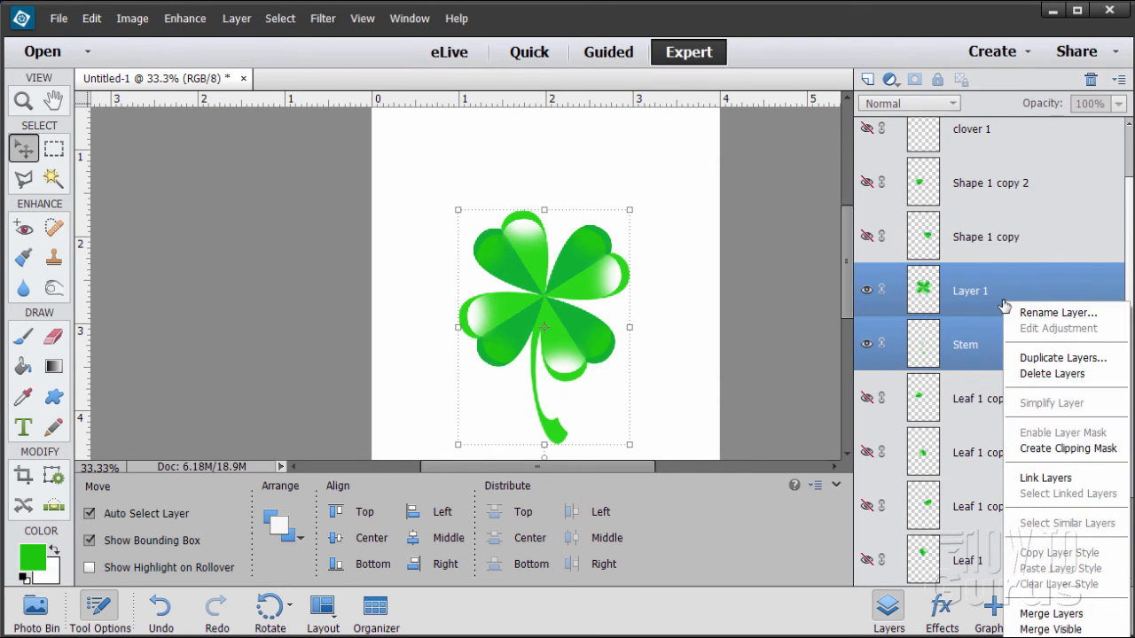
pyautogui.click(1051, 613)
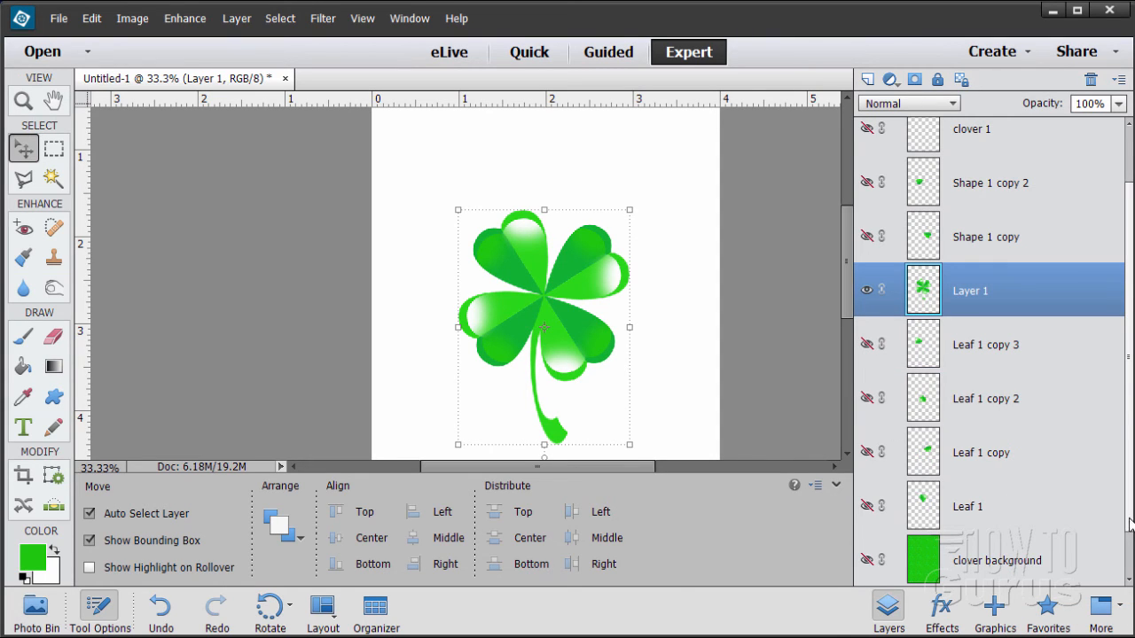
# - Hide the white Background layer and show the clover background layer behind the finished clover
pyautogui.scroll(-2, 1130, 523)
pyautogui.click(866, 561)
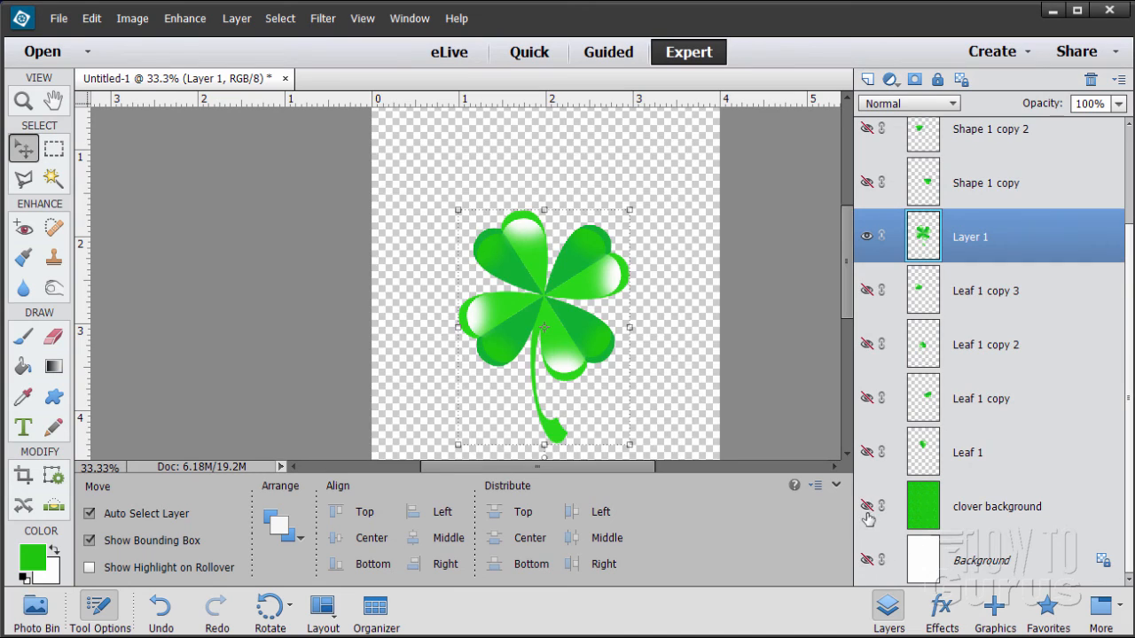
pyautogui.click(866, 507)
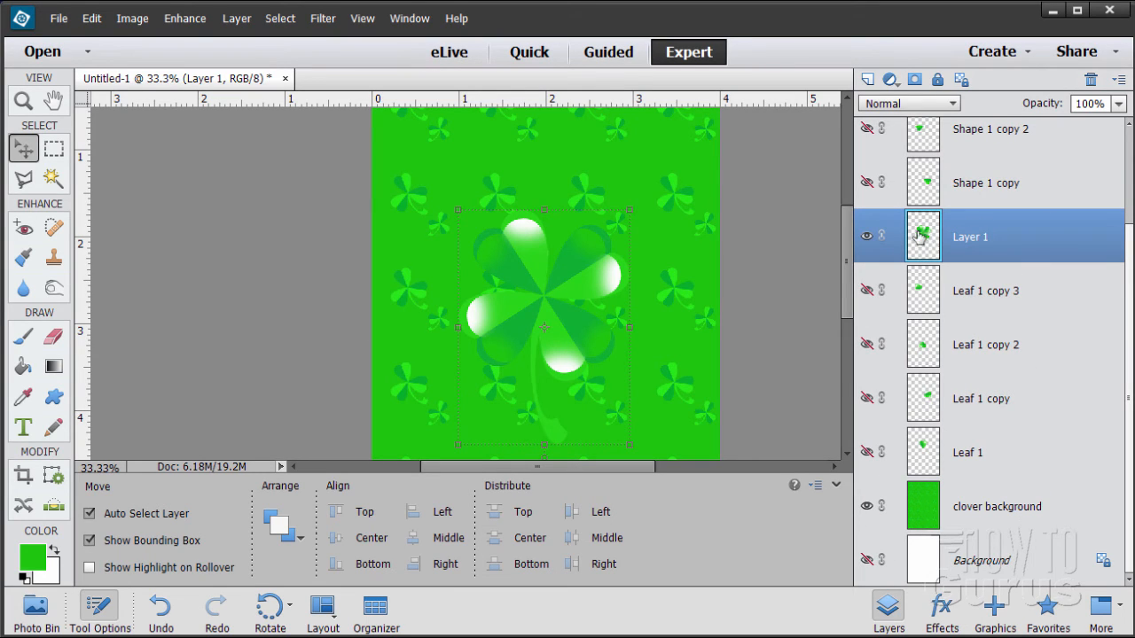
# - Nudge the merged clover slightly right and up to center it horizontally on the page
pyautogui.moveTo(578, 357)
pyautogui.mouseDown()
pyautogui.moveTo(583, 342)
pyautogui.moveTo(599, 347)
pyautogui.moveTo(579, 342)
pyautogui.moveTo(582, 353)
pyautogui.mouseUp()
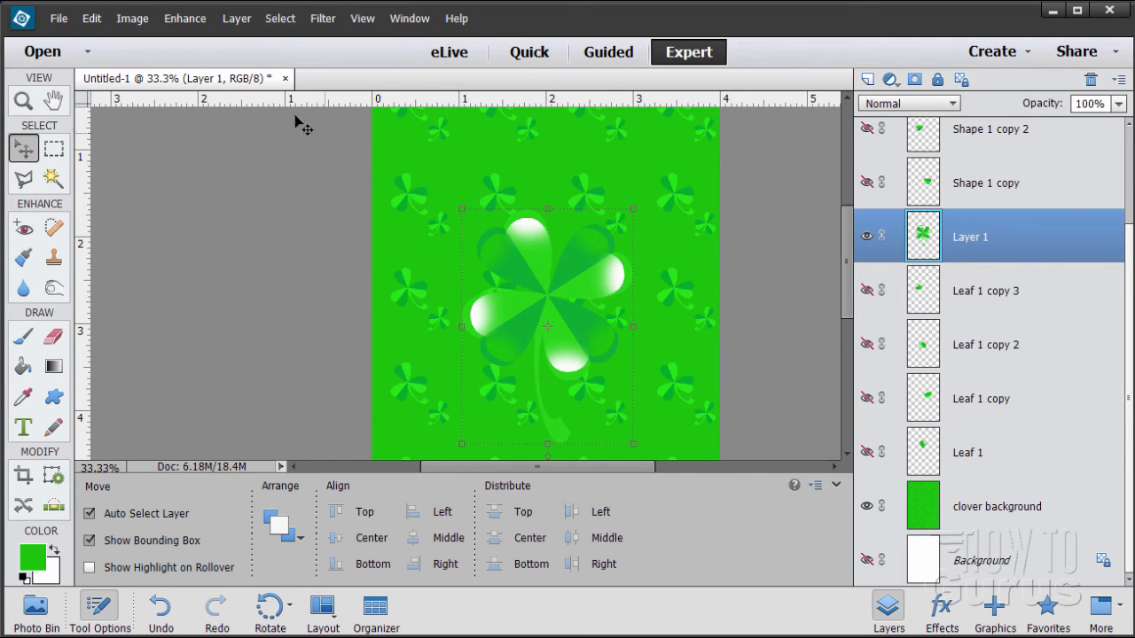
pyautogui.click(237, 19)
pyautogui.moveTo(259, 119)
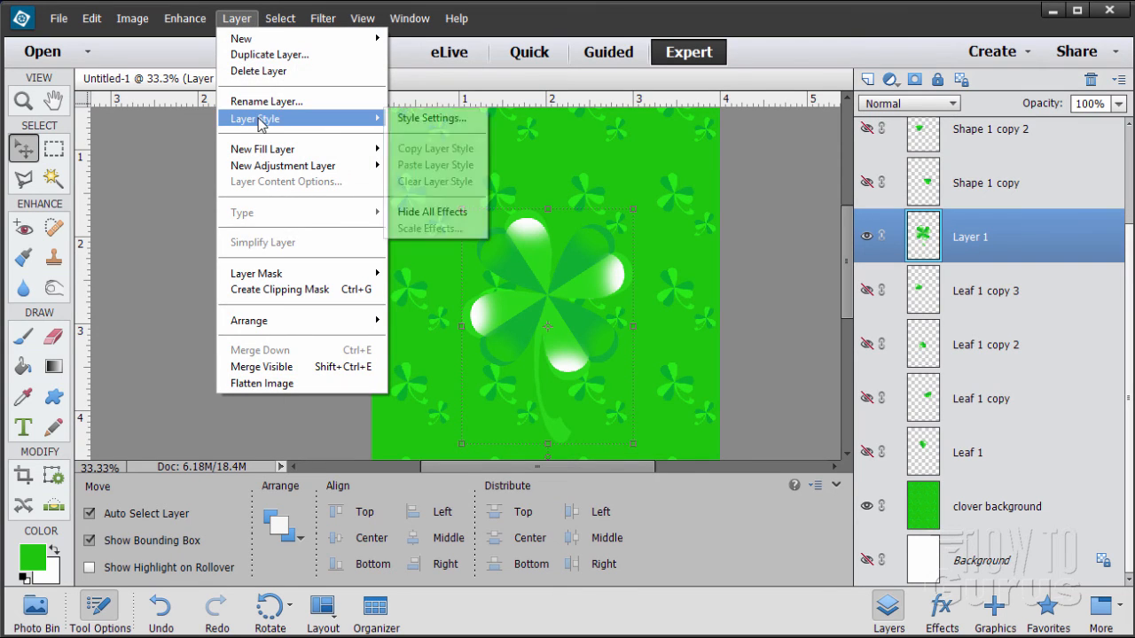
pyautogui.click(415, 124)
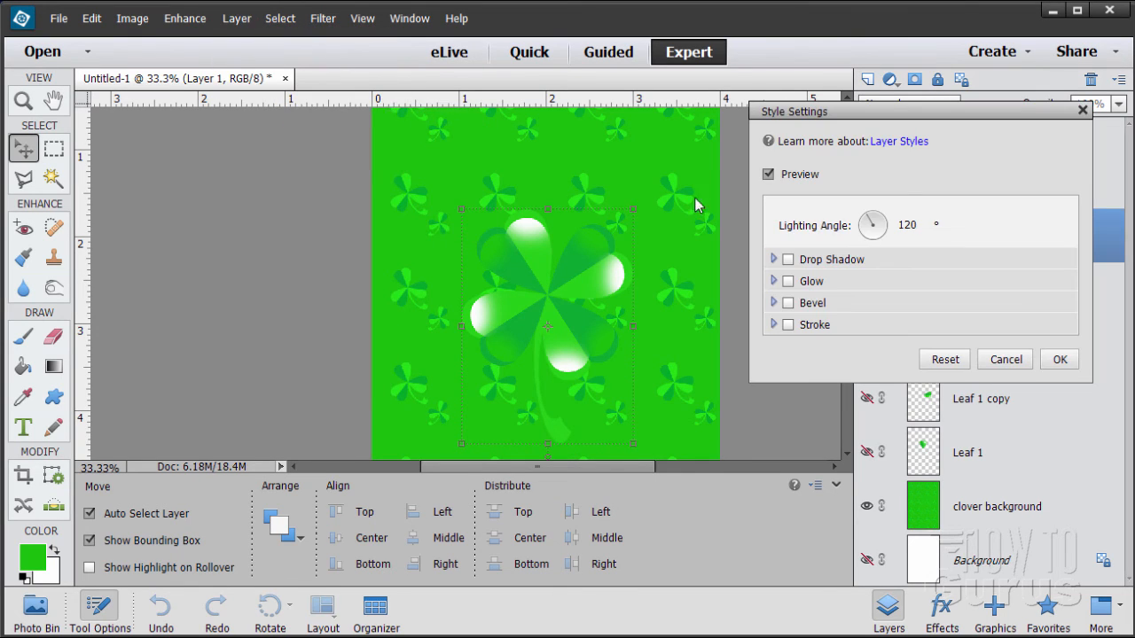
pyautogui.click(788, 325)
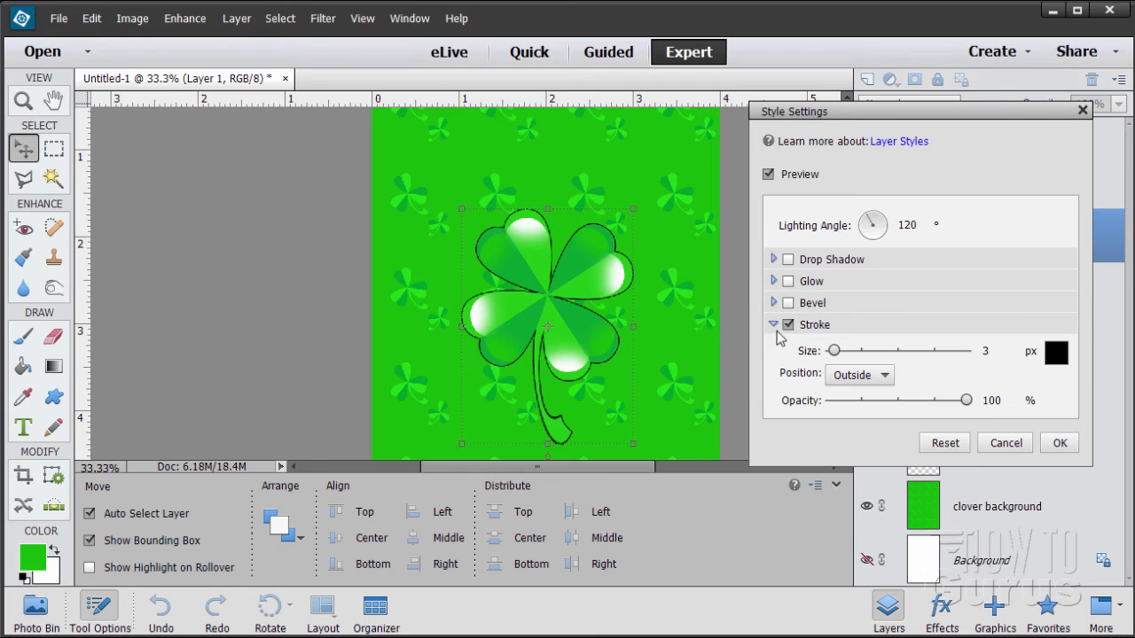
pyautogui.click(1056, 359)
pyautogui.moveTo(758, 388)
pyautogui.mouseDown()
pyautogui.moveTo(663, 340)
pyautogui.moveTo(618, 300)
pyautogui.mouseUp()
pyautogui.click(997, 255)
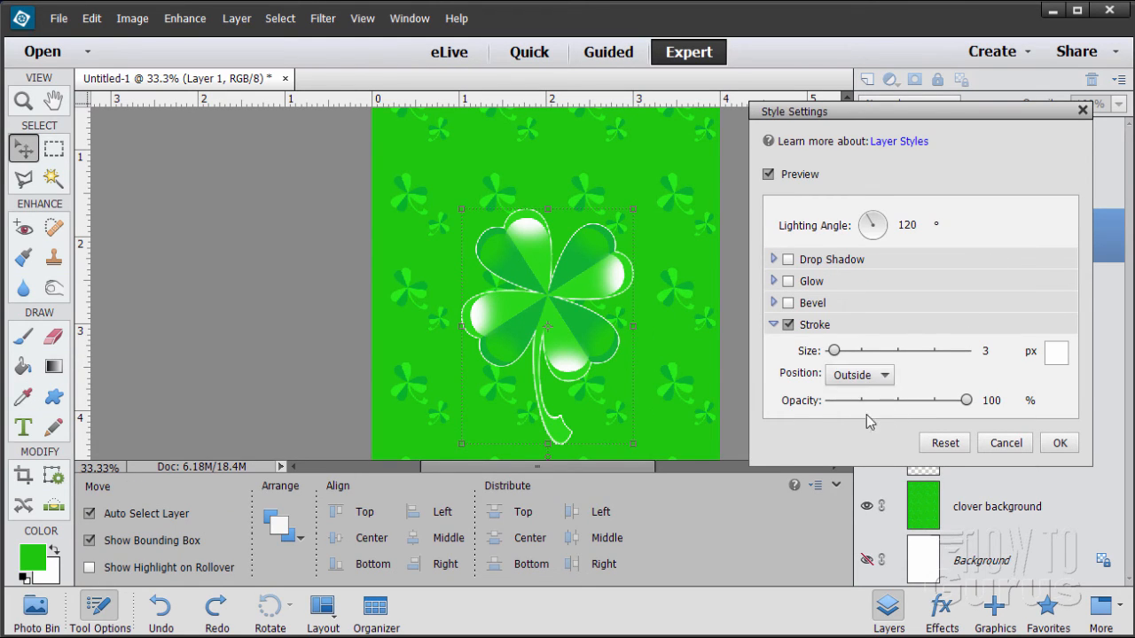
pyautogui.moveTo(834, 351); pyautogui.dragTo(846, 353)
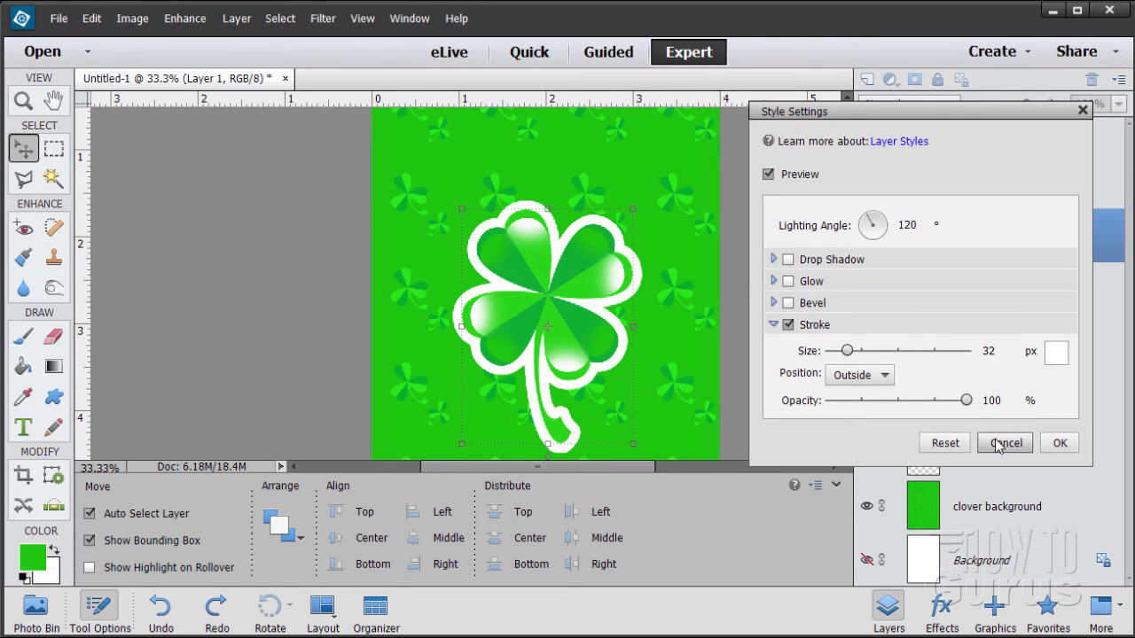
pyautogui.click(786, 259)
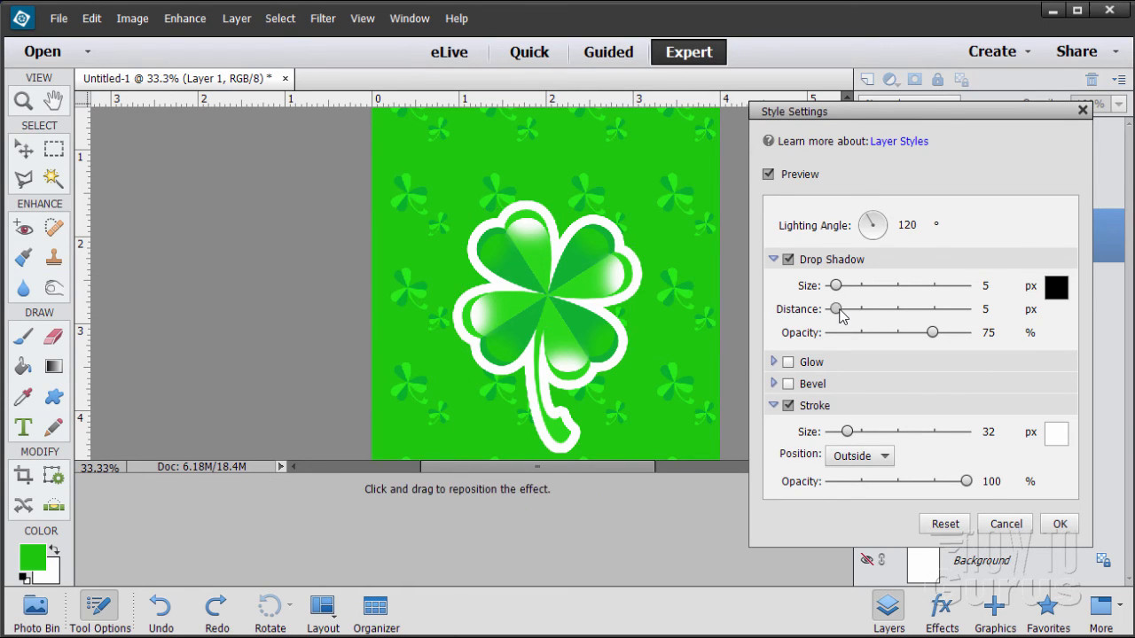
pyautogui.moveTo(841, 312); pyautogui.dragTo(895, 317)
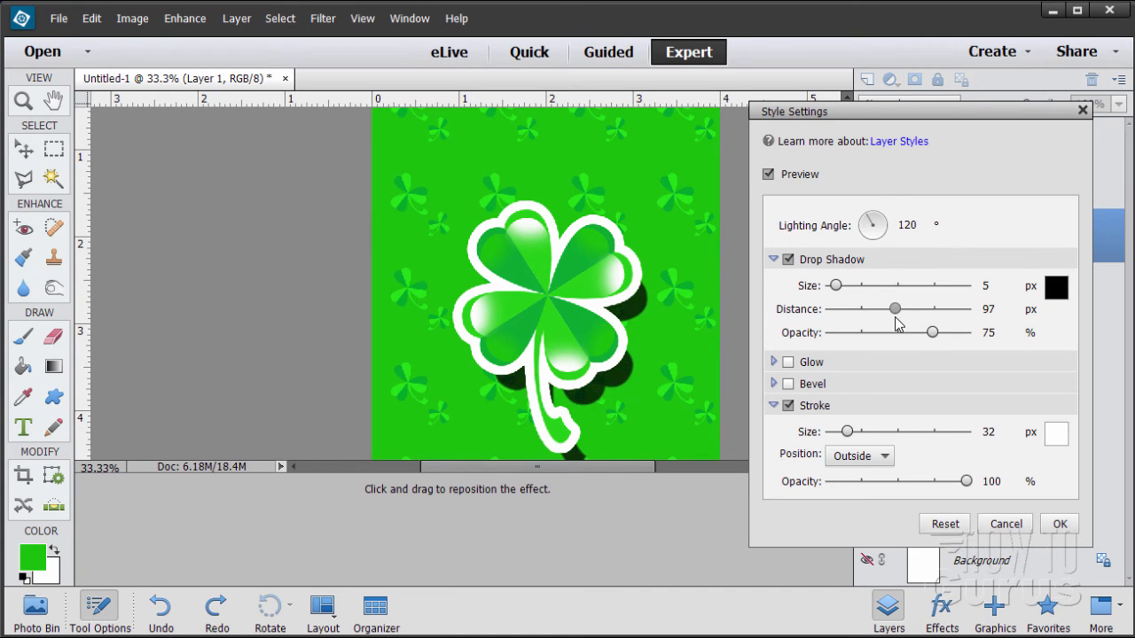
pyautogui.moveTo(839, 292)
pyautogui.mouseDown()
pyautogui.moveTo(875, 292)
pyautogui.moveTo(837, 292)
pyautogui.mouseUp()
pyautogui.moveTo(936, 337)
pyautogui.mouseDown()
pyautogui.moveTo(878, 333)
pyautogui.moveTo(926, 333)
pyautogui.mouseUp()
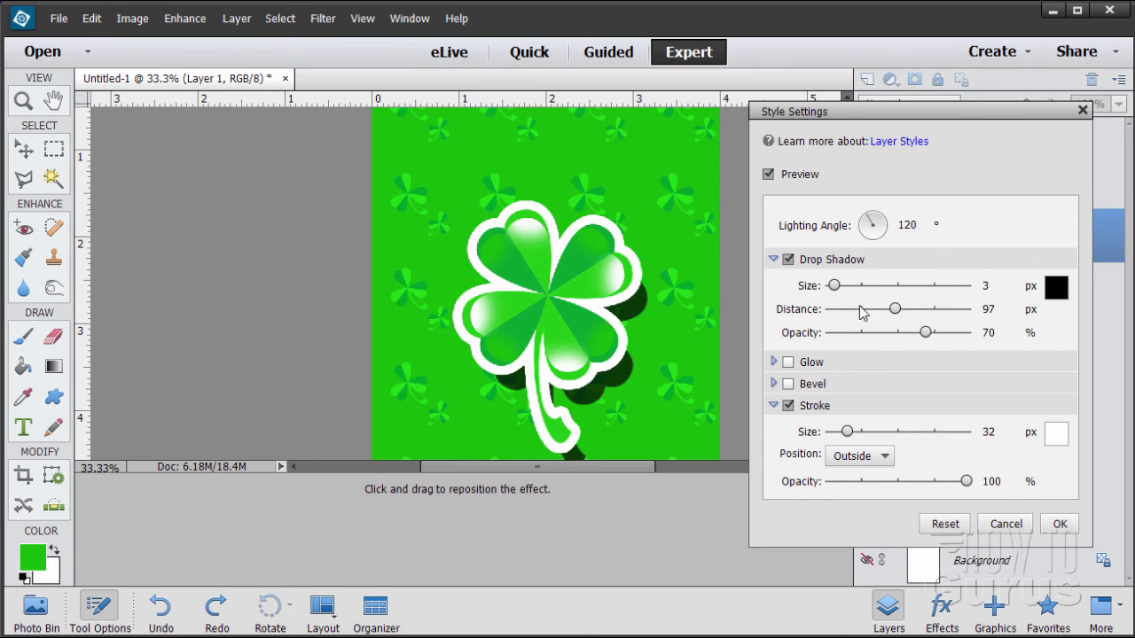
pyautogui.moveTo(896, 310); pyautogui.dragTo(886, 312)
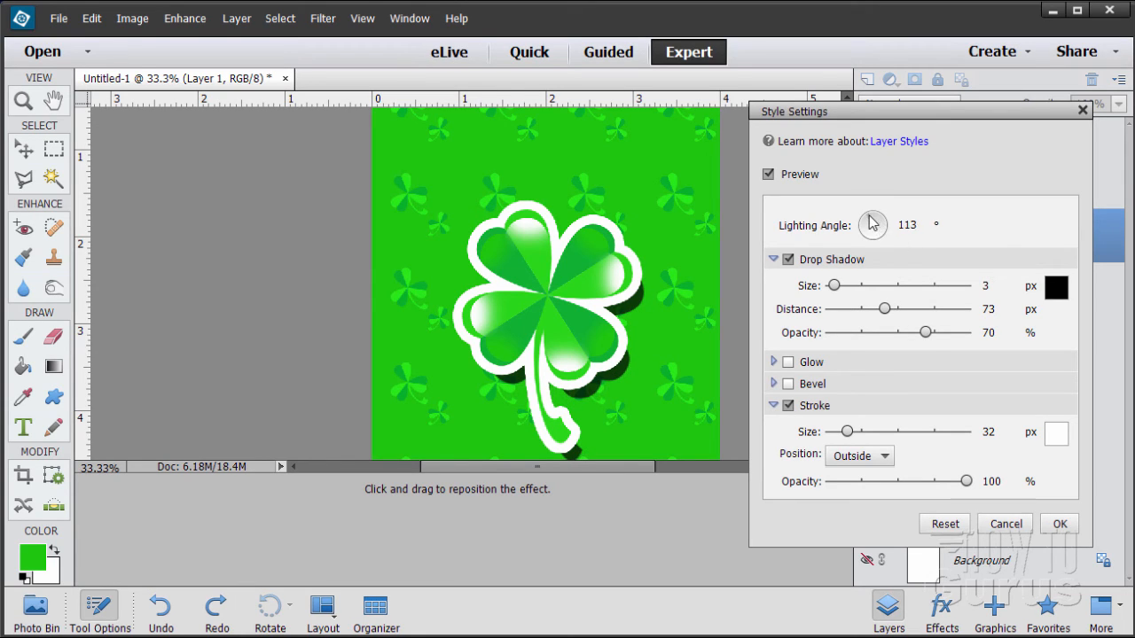
pyautogui.moveTo(873, 223); pyautogui.dragTo(872, 225)
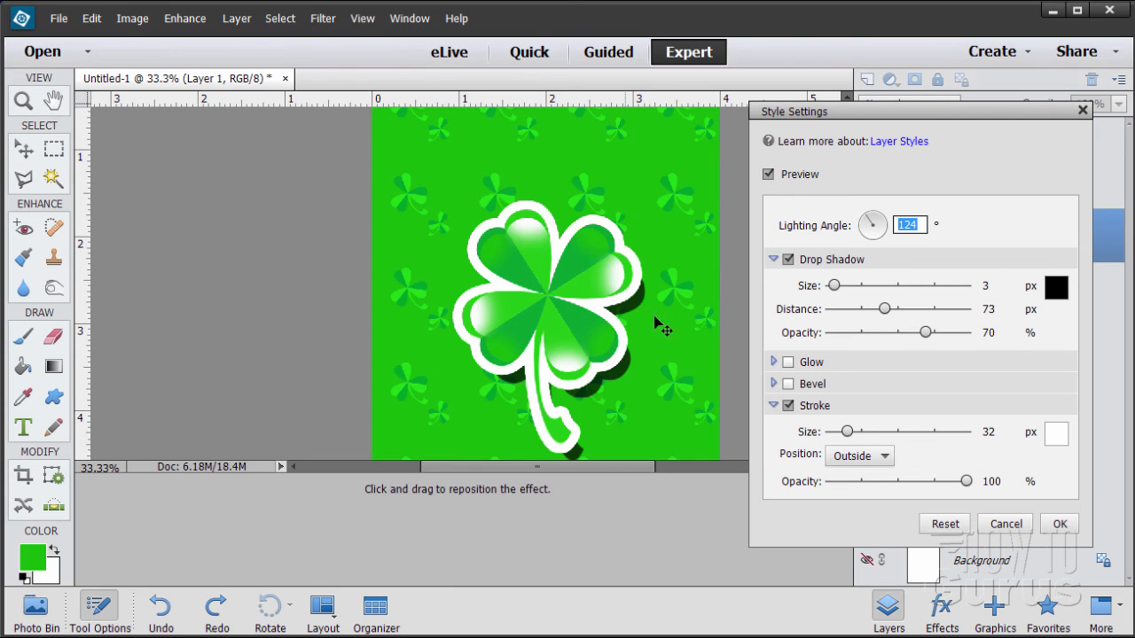
pyautogui.click(1005, 524)
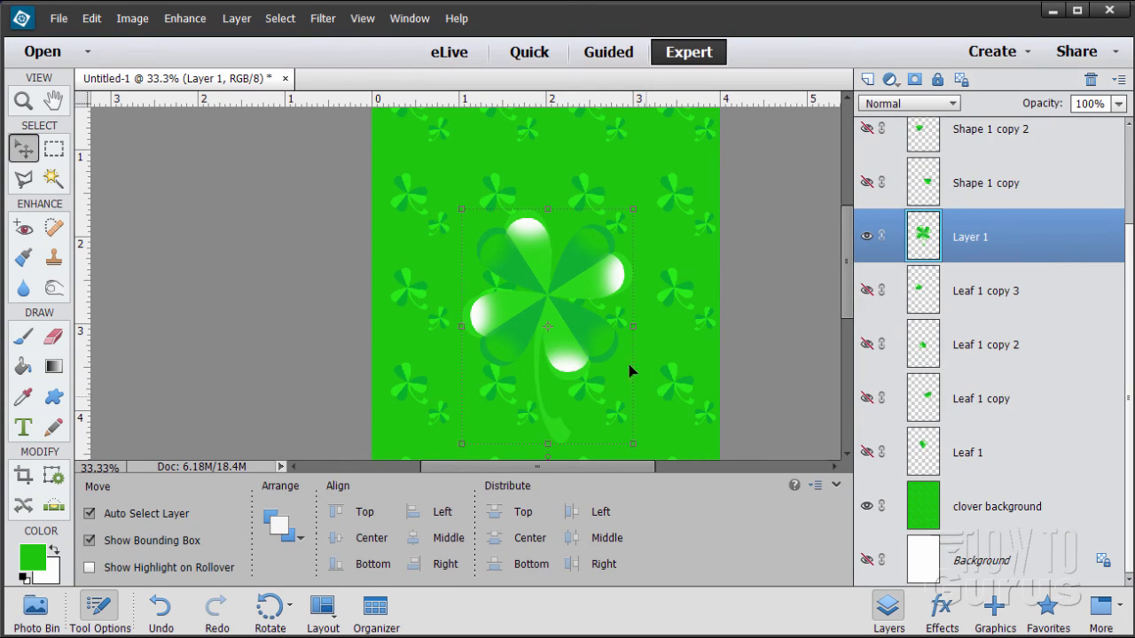
# - Hide the clover background layer and give the merged clover layer a white outside stroke of 35 px
pyautogui.click(867, 506)
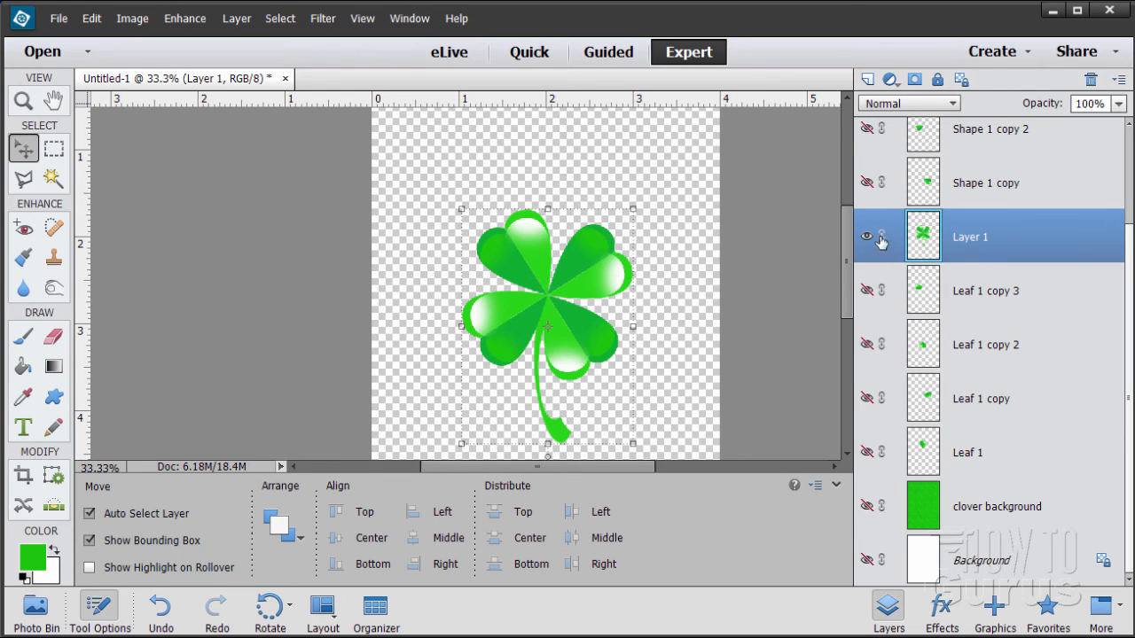
pyautogui.click(232, 20)
pyautogui.moveTo(265, 127)
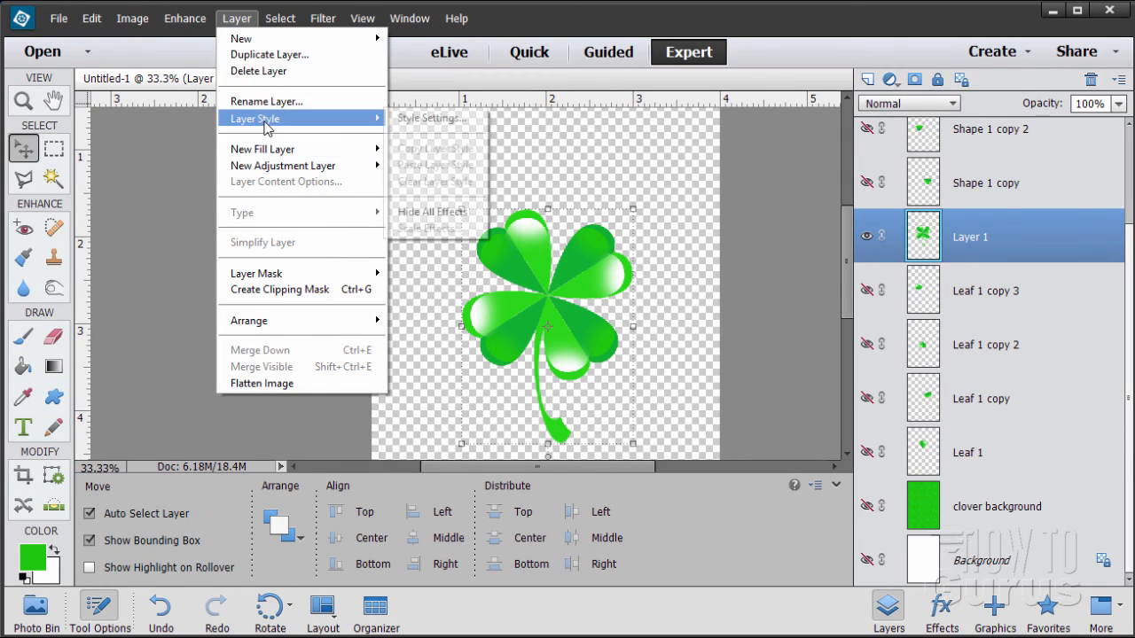
pyautogui.click(431, 118)
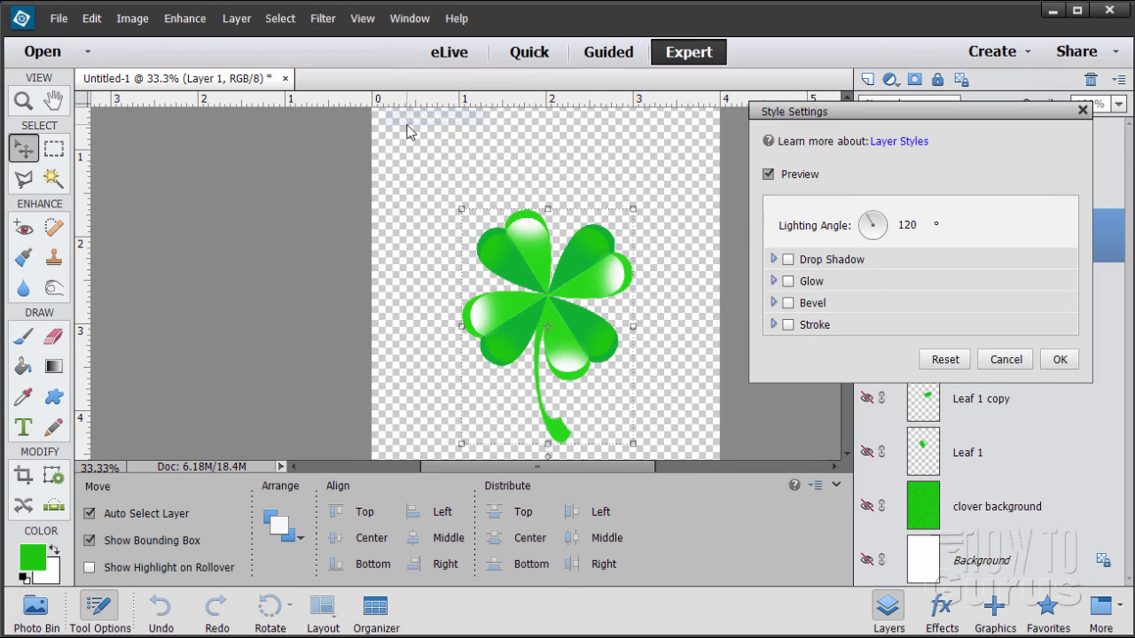
pyautogui.click(787, 325)
pyautogui.click(1055, 353)
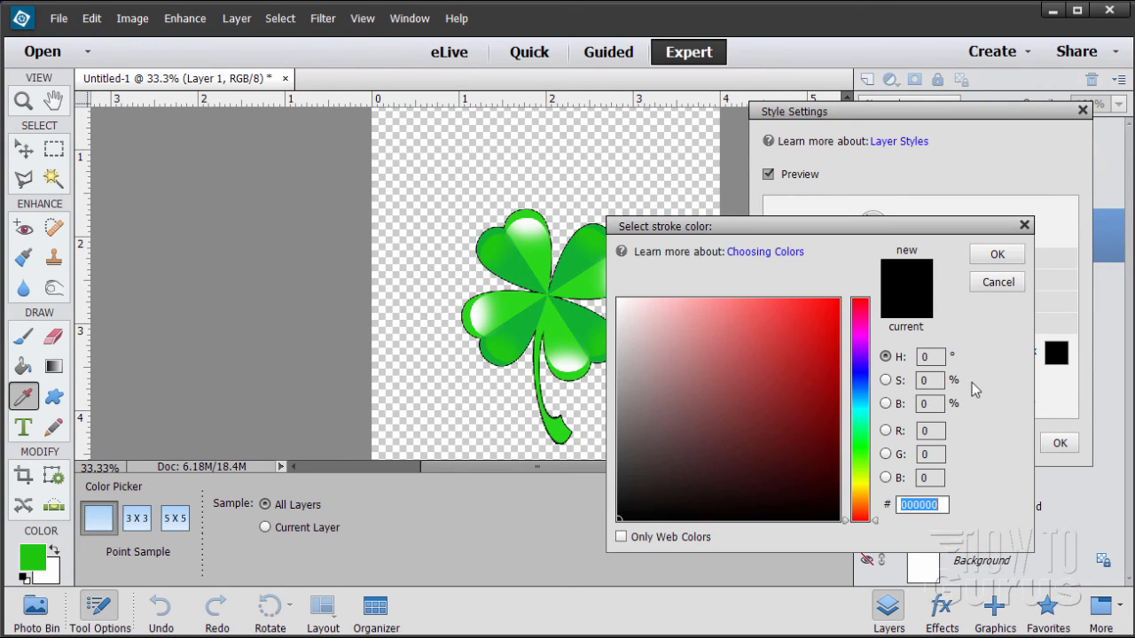
pyautogui.click(623, 329)
pyautogui.click(617, 299)
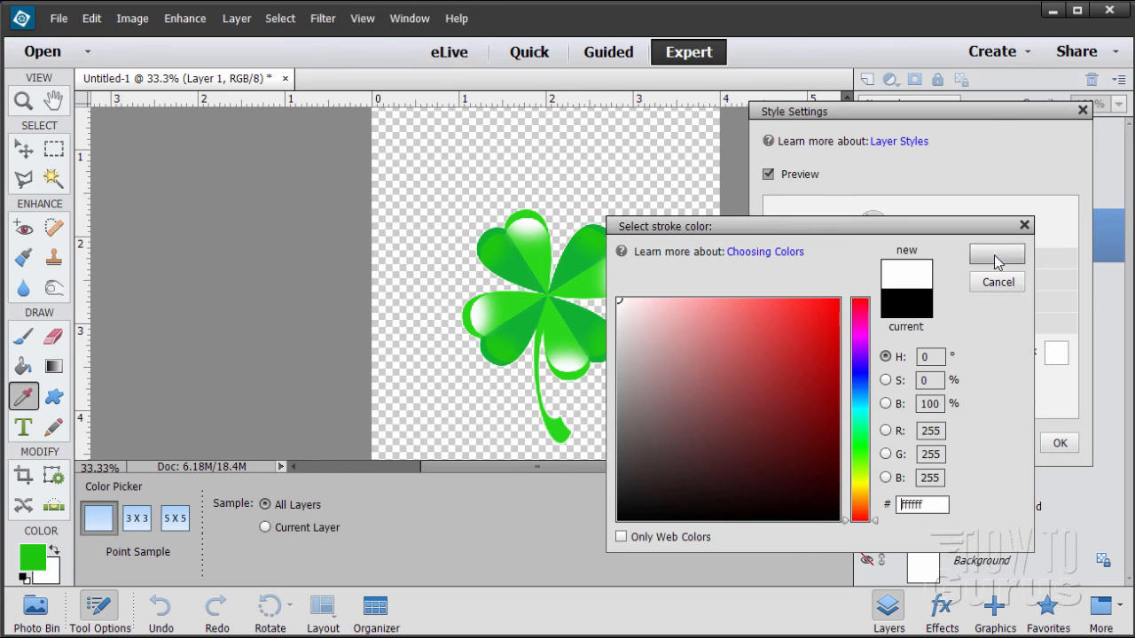
pyautogui.click(997, 258)
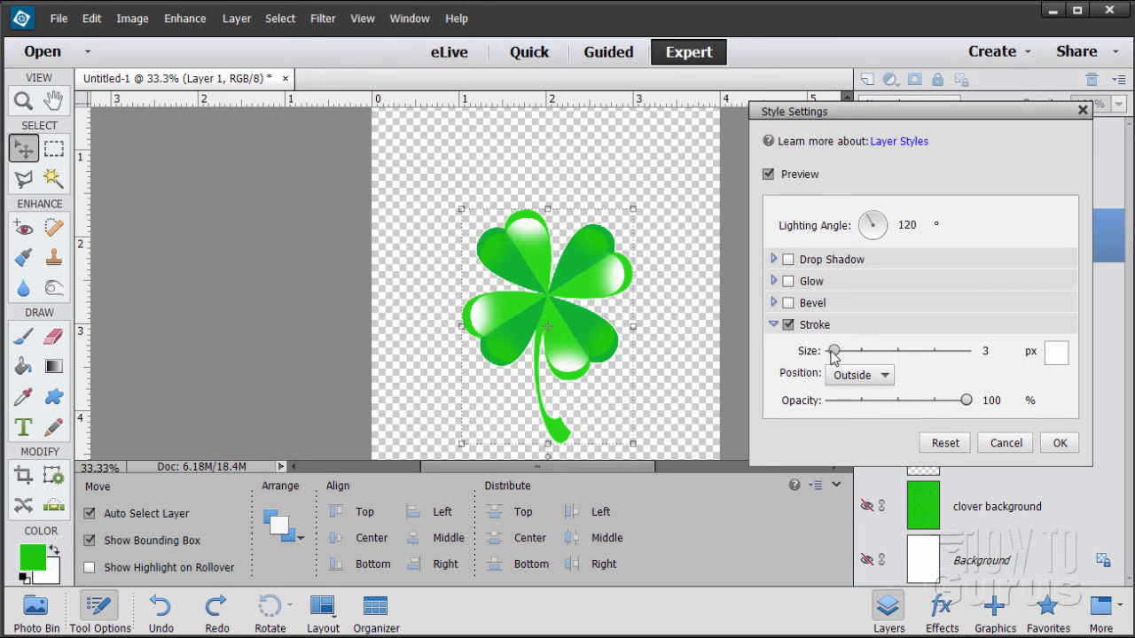
pyautogui.moveTo(834, 351); pyautogui.dragTo(847, 353)
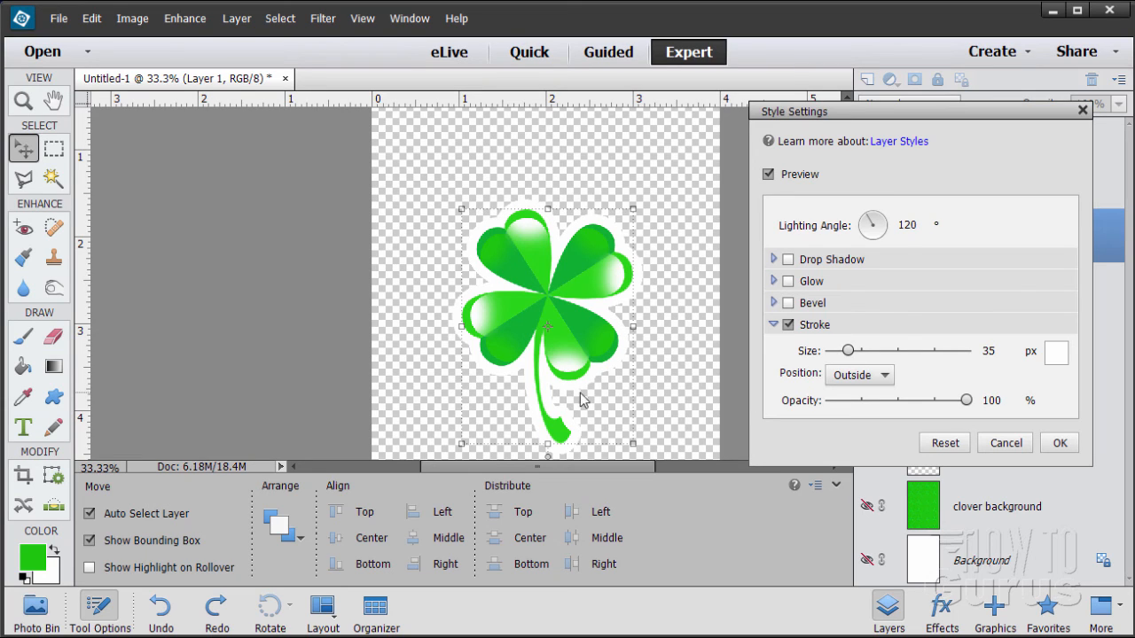
pyautogui.click(1050, 446)
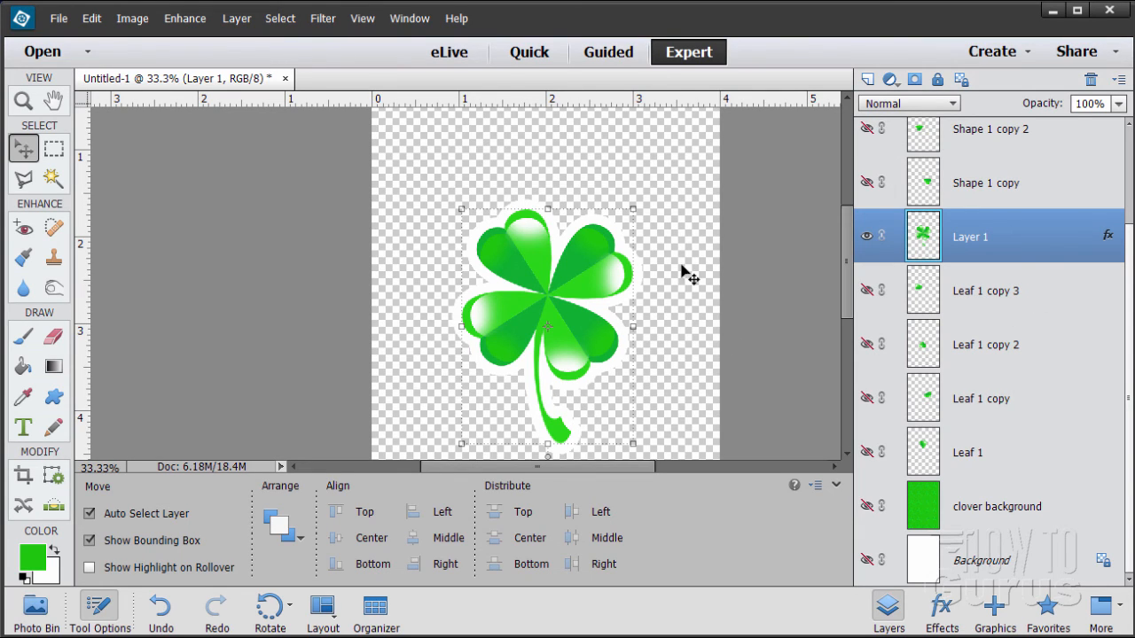
# - Simplify the merged clover layer so the white stroke becomes part of its pixels
pyautogui.rightClick(986, 235)
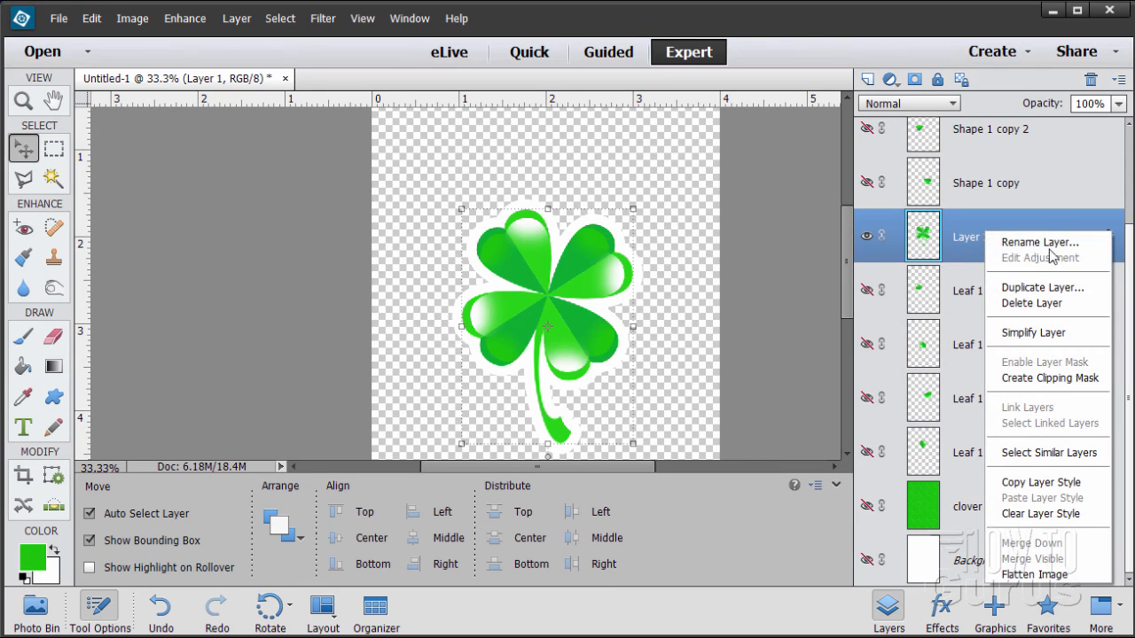
pyautogui.click(1031, 334)
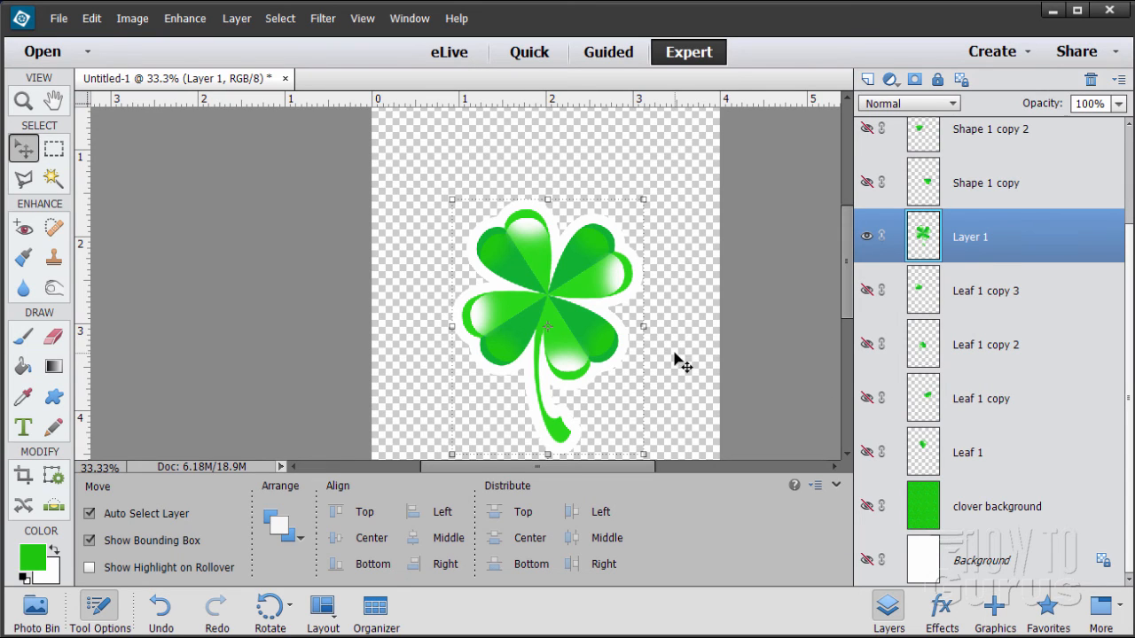
# - Add a drop shadow to the outlined clover with size 5 px, distance 30 px and opacity 35%
pyautogui.moveTo(847, 292); pyautogui.dragTo(847, 305)
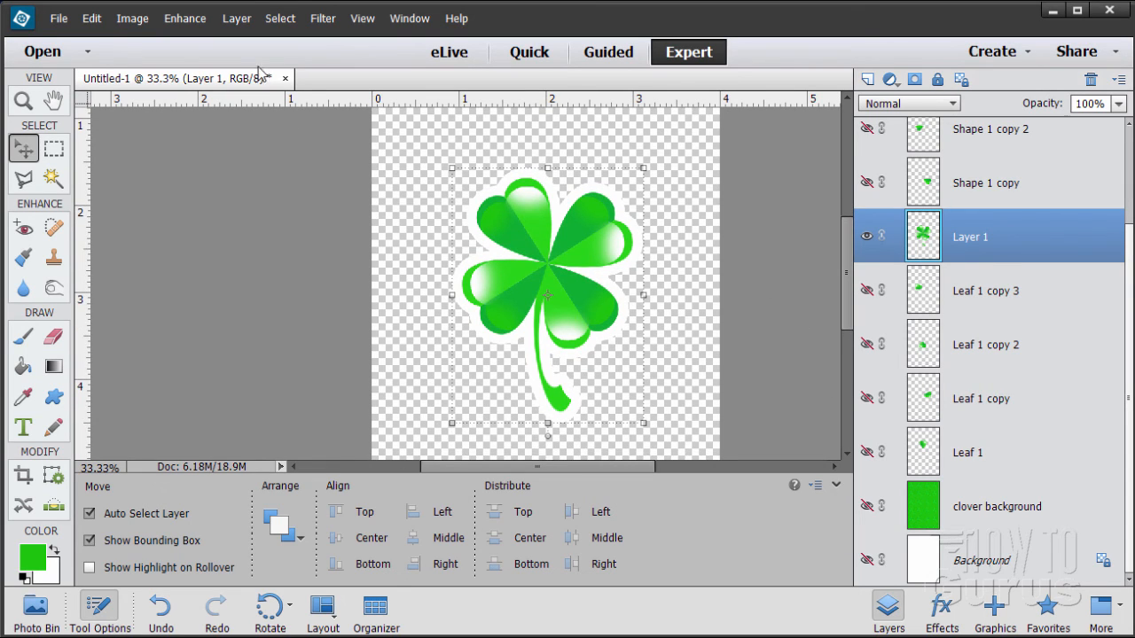
pyautogui.click(237, 18)
pyautogui.moveTo(253, 116)
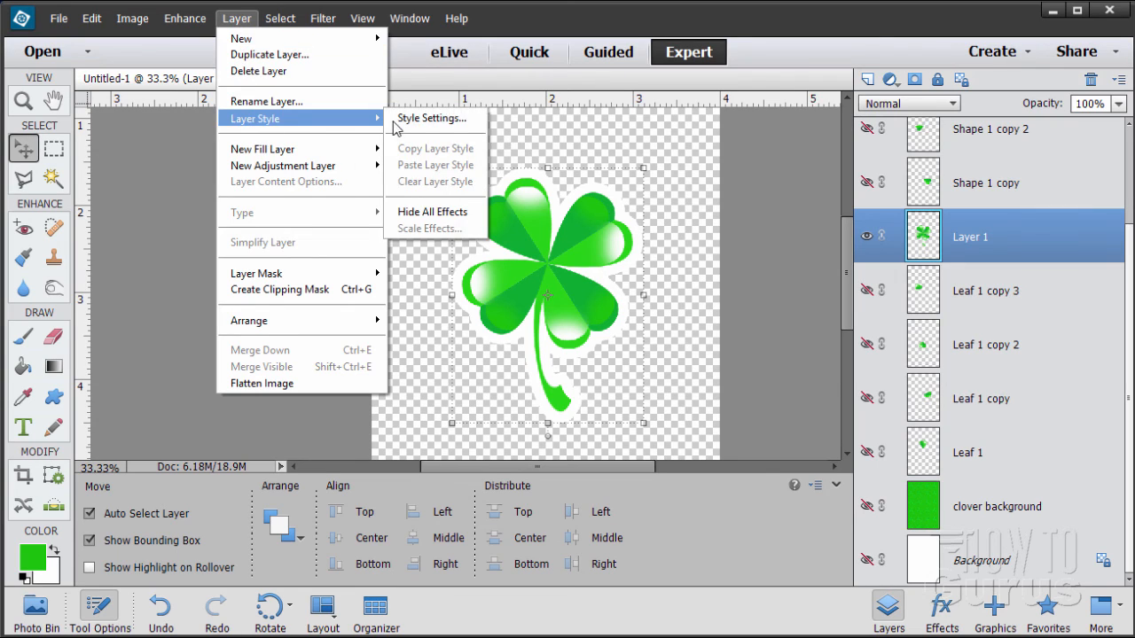
pyautogui.click(395, 119)
pyautogui.click(789, 260)
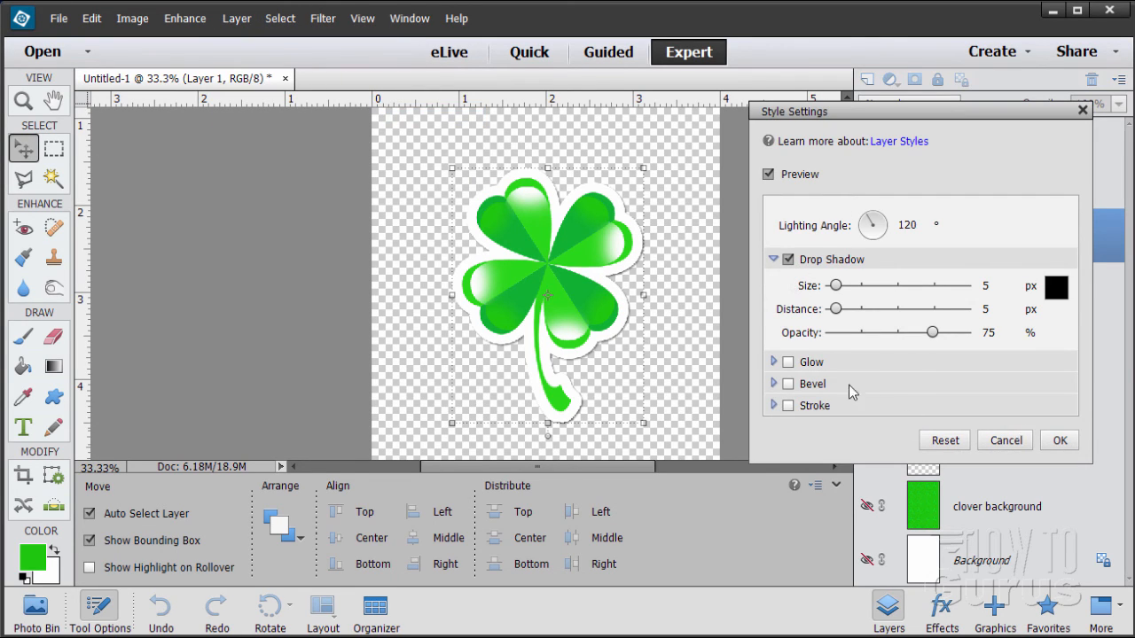
pyautogui.moveTo(839, 313); pyautogui.dragTo(855, 313)
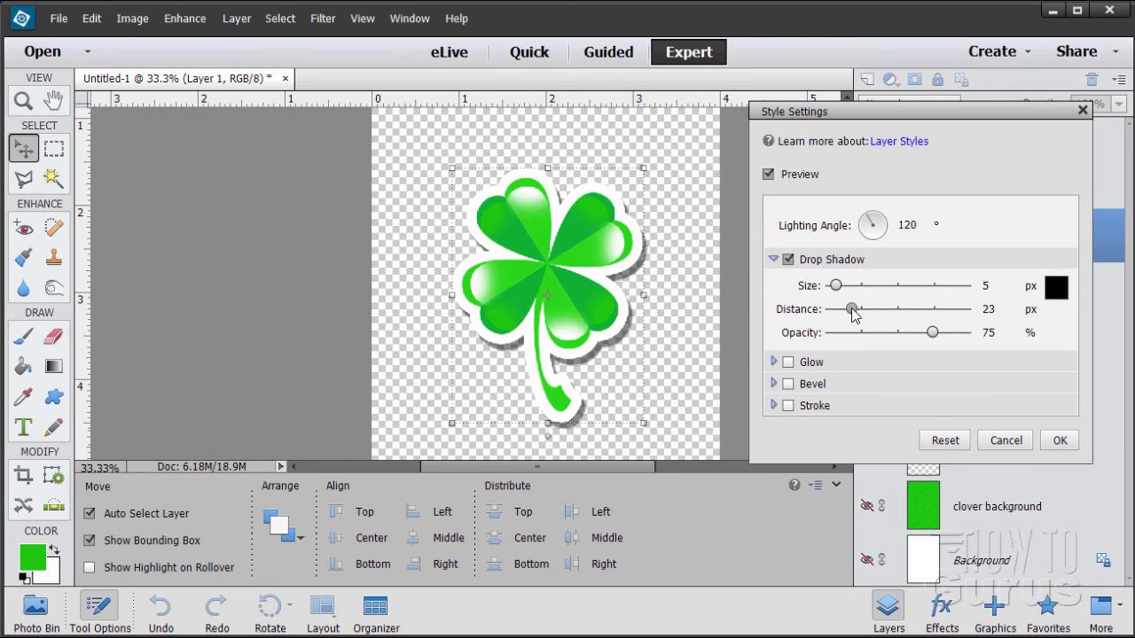
pyautogui.moveTo(854, 308); pyautogui.dragTo(868, 318)
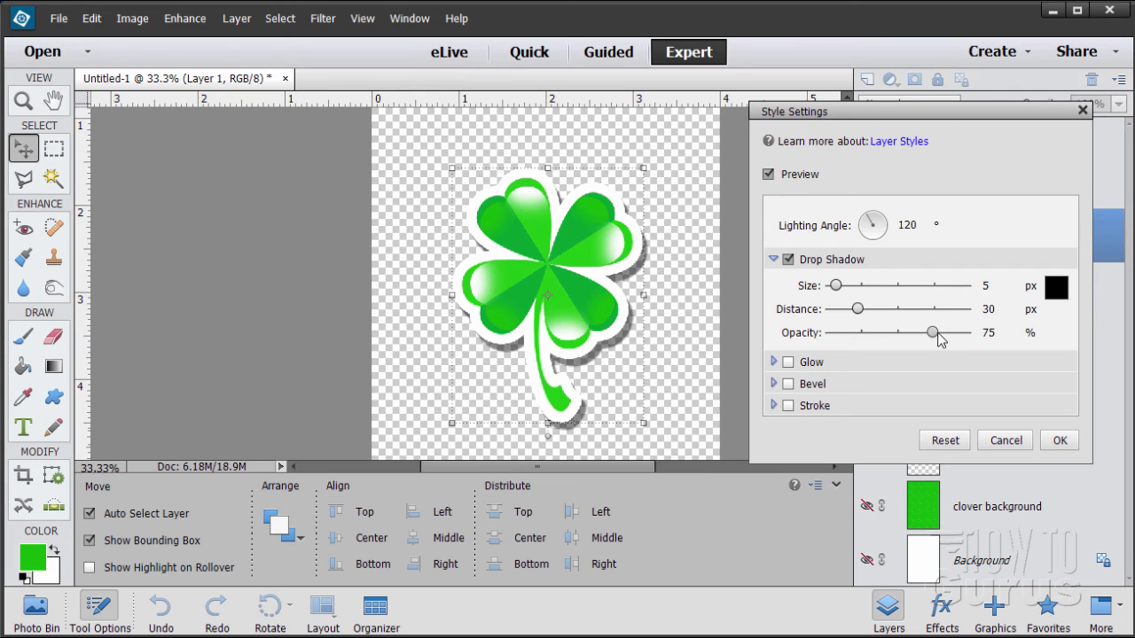
pyautogui.moveTo(931, 333); pyautogui.dragTo(883, 335)
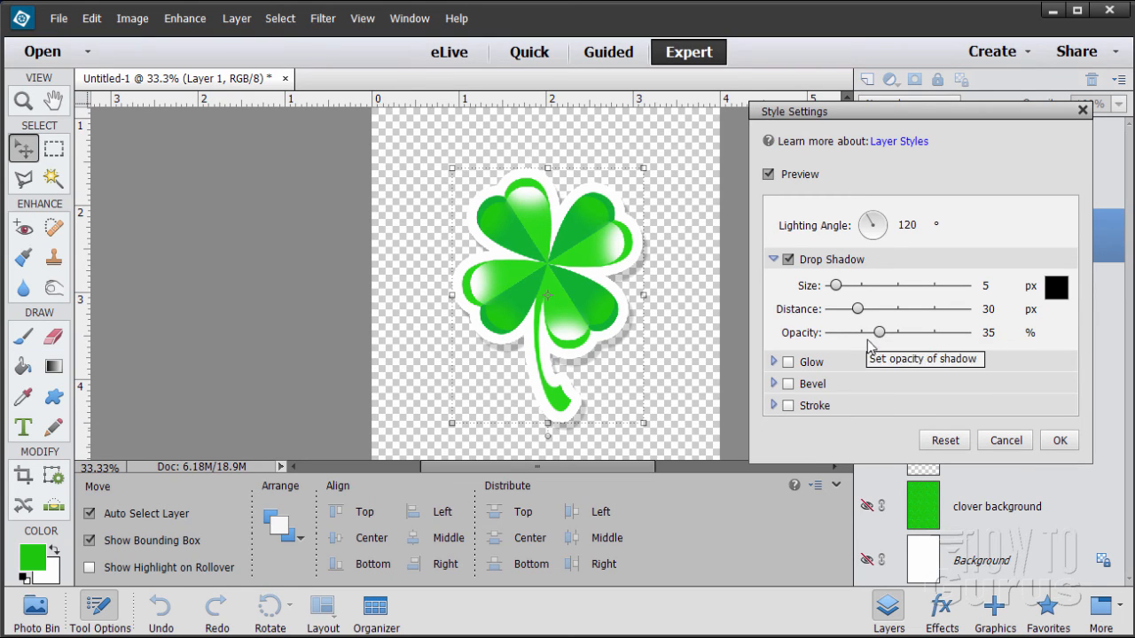
pyautogui.click(1060, 441)
# - Show the clover background layer behind the outlined clover and fit the whole document on screen
pyautogui.click(867, 506)
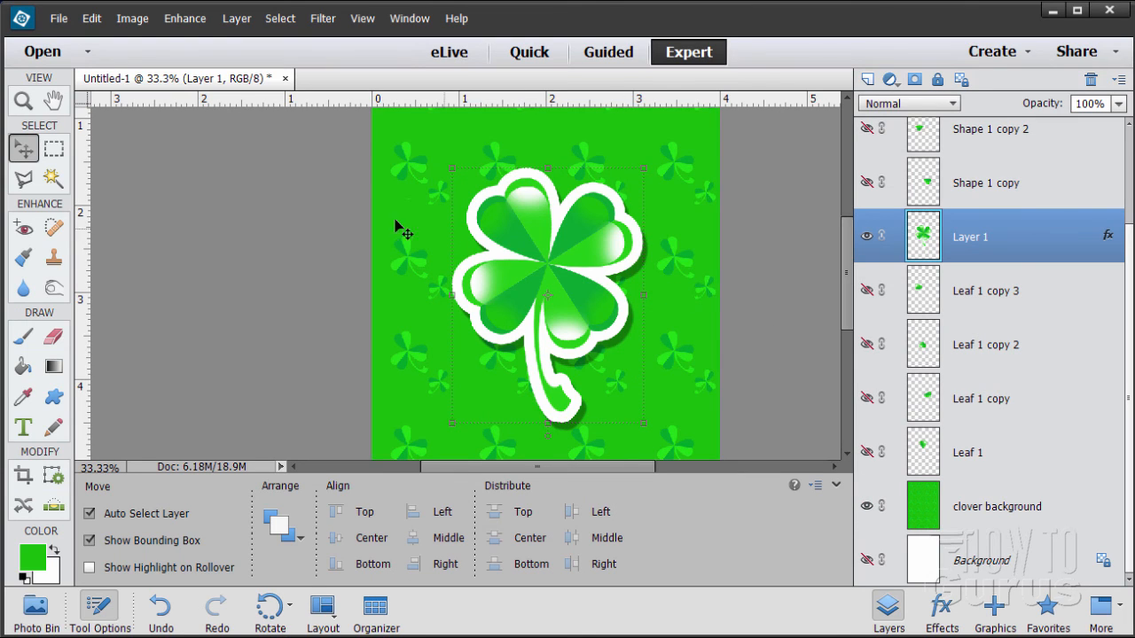
pyautogui.press('z')
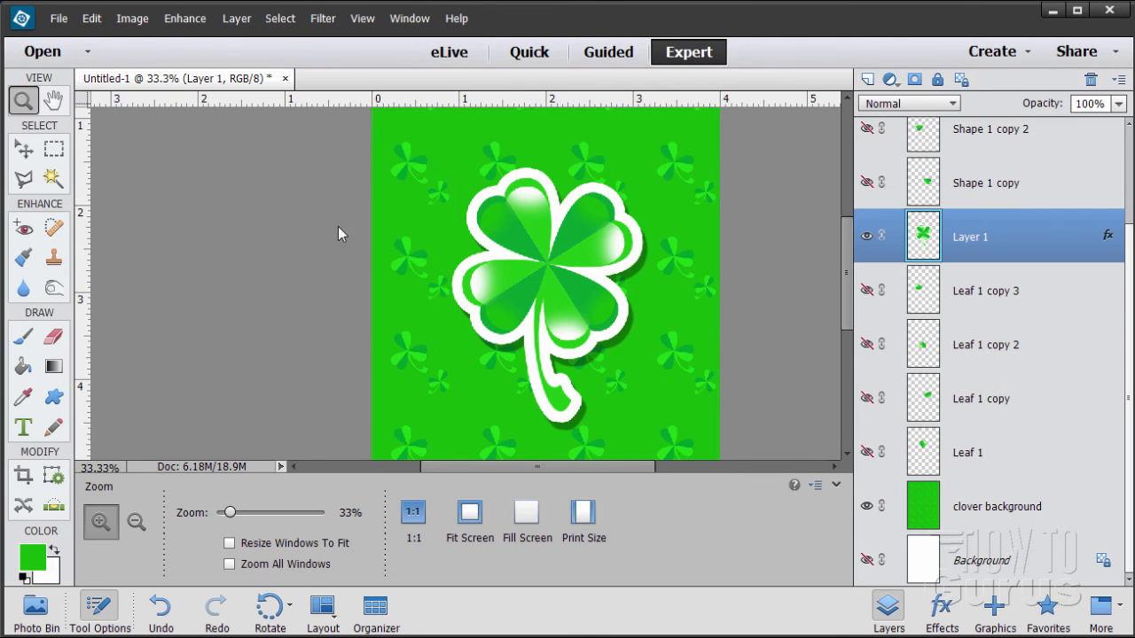
pyautogui.keyDown('alt'); pyautogui.click(541, 274); pyautogui.keyUp('alt')
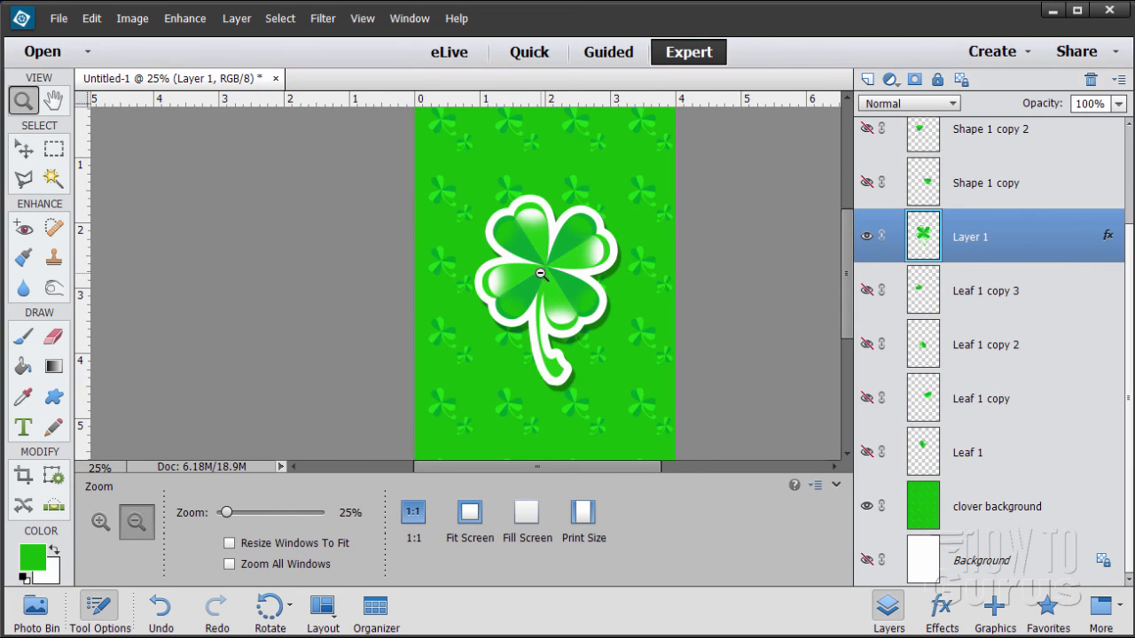
pyautogui.click(362, 19)
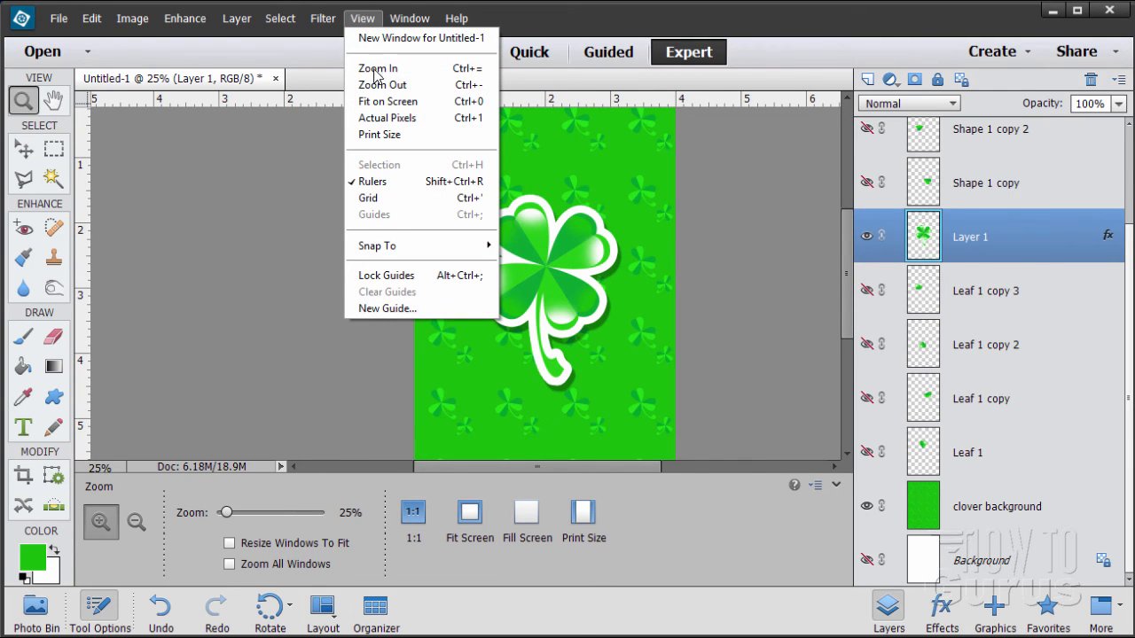
pyautogui.click(381, 102)
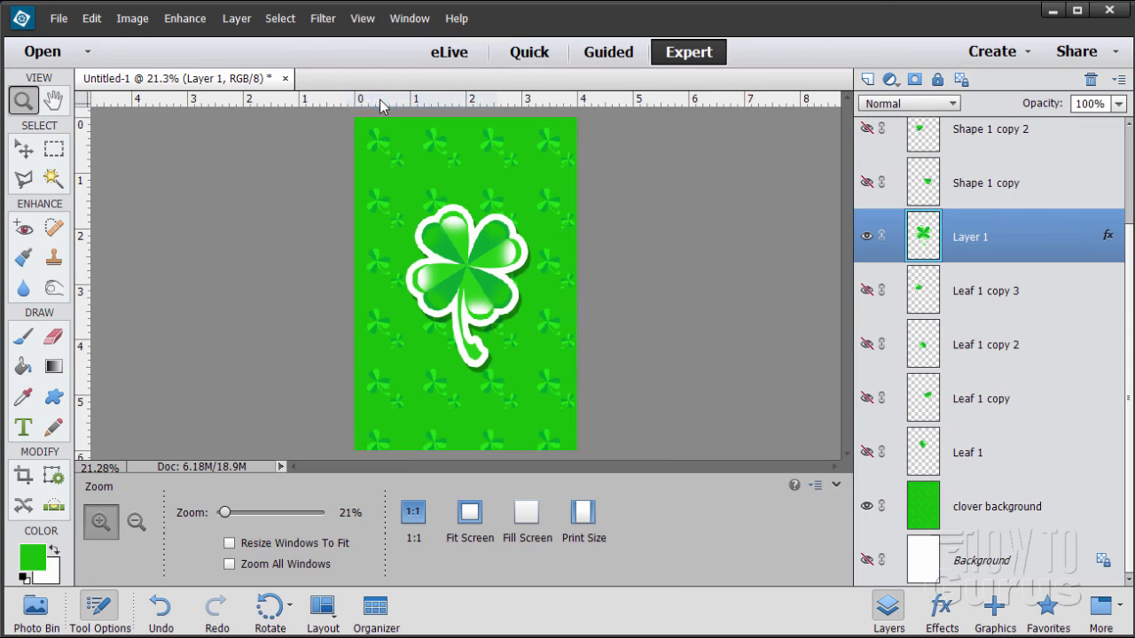
# - Move the outlined clover down into the lower half of the page, horizontally centered, with the stem ending just above the page's bottom edge
pyautogui.click(24, 151)
pyautogui.moveTo(486, 312); pyautogui.dragTo(490, 369)
pyautogui.click(560, 386)
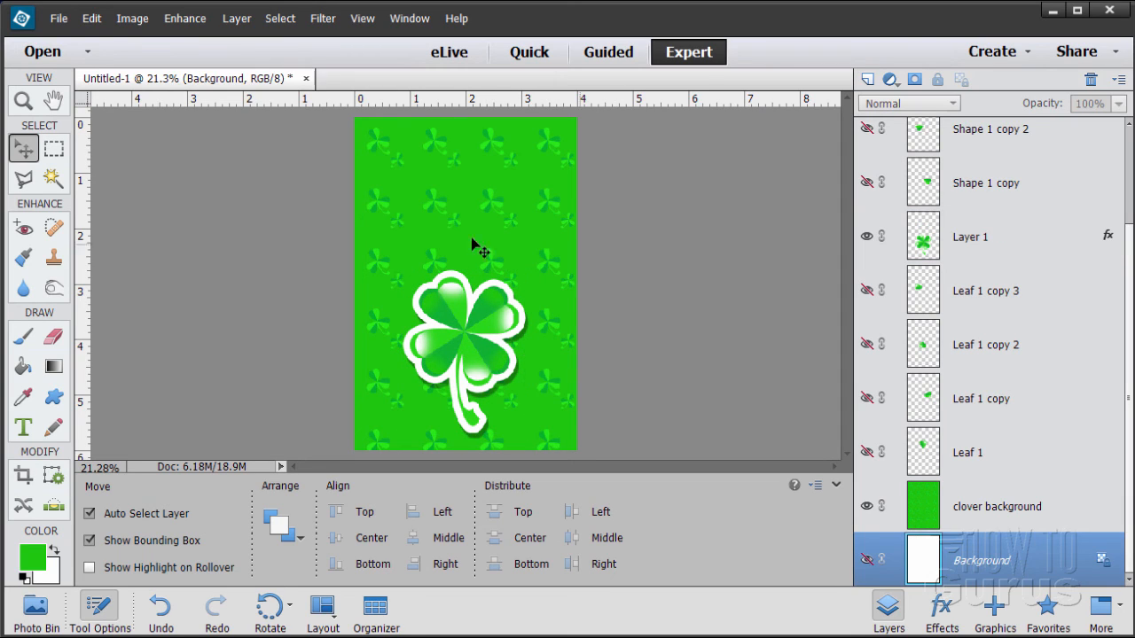
pyautogui.click(479, 377)
pyautogui.click(479, 377)
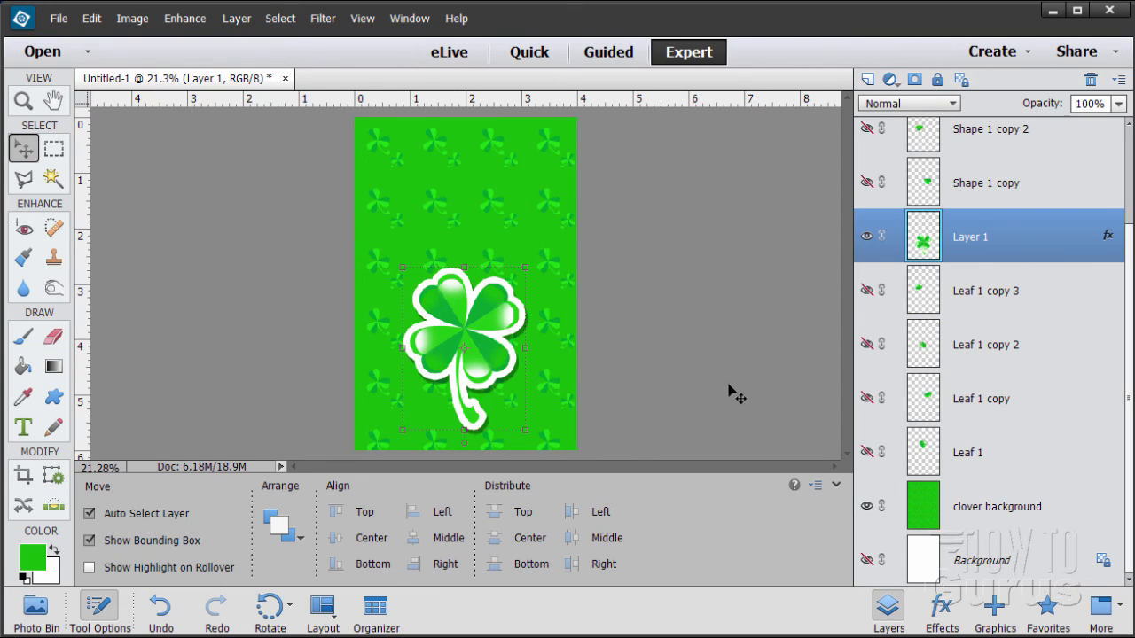
# - Open the graphics library and filter its content by event to St. Patrick's Day
pyautogui.click(995, 609)
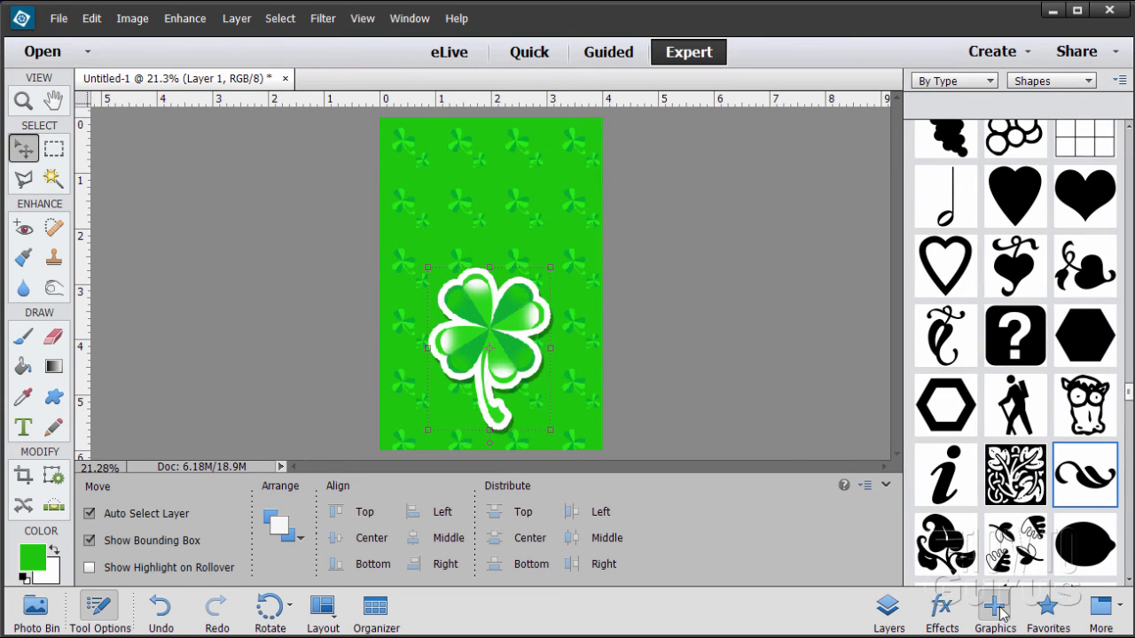
pyautogui.click(1060, 81)
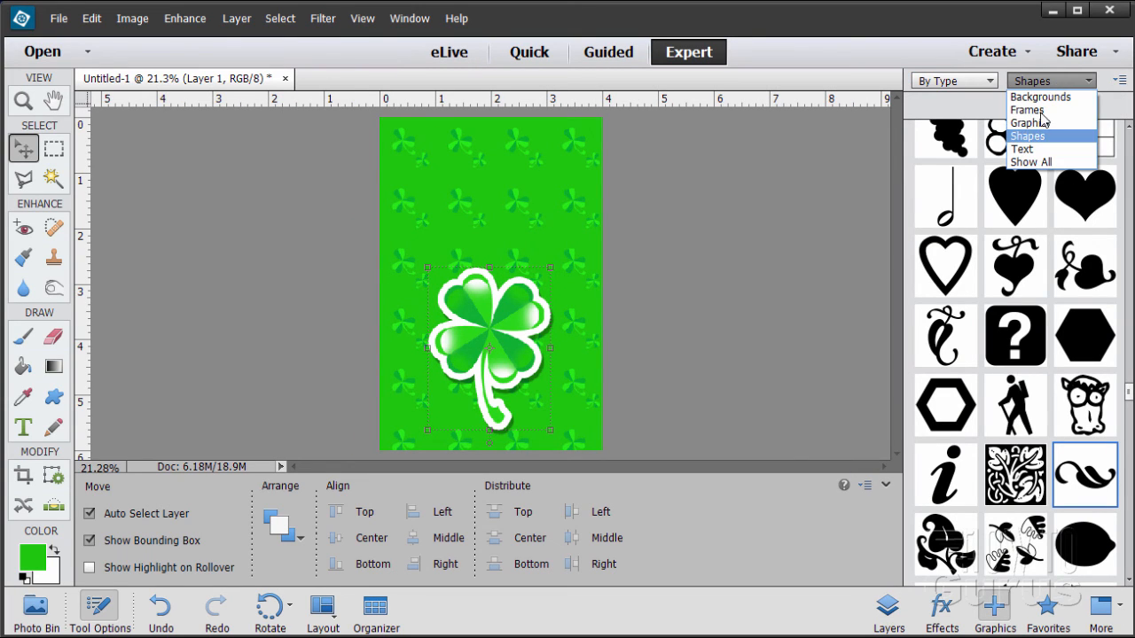
pyautogui.click(1022, 124)
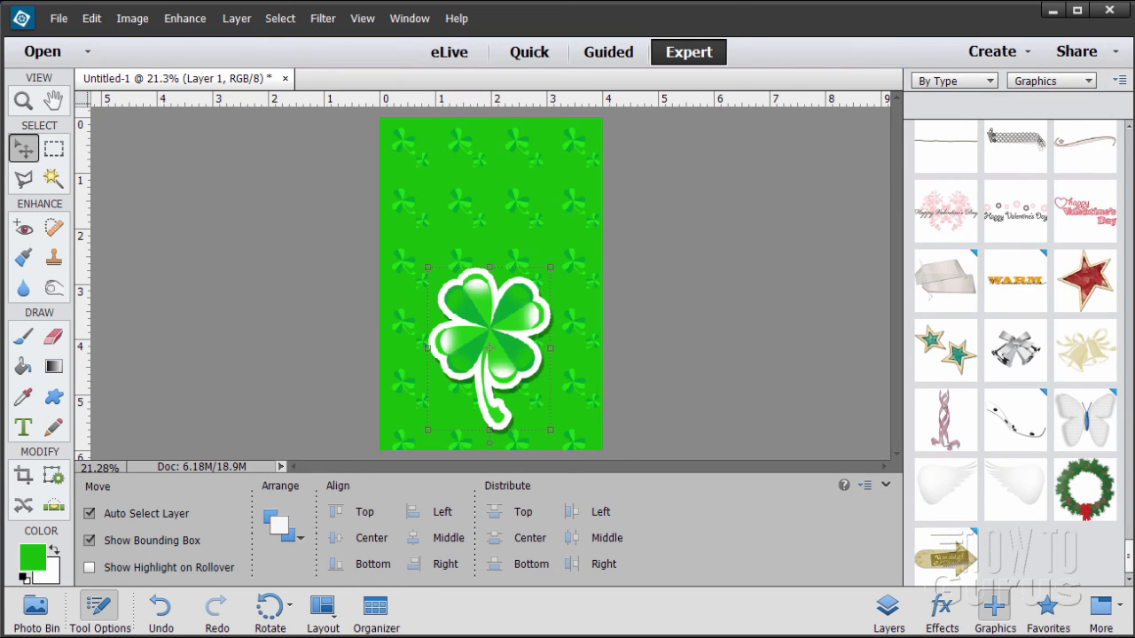
pyautogui.scroll(10, 1053, 396)
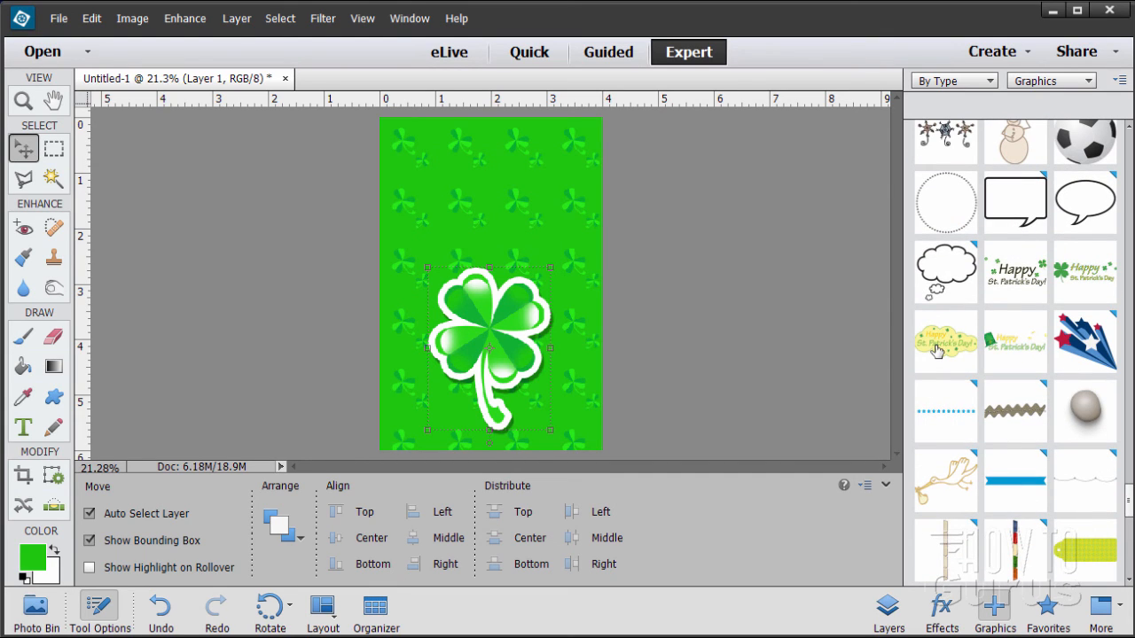
pyautogui.click(940, 81)
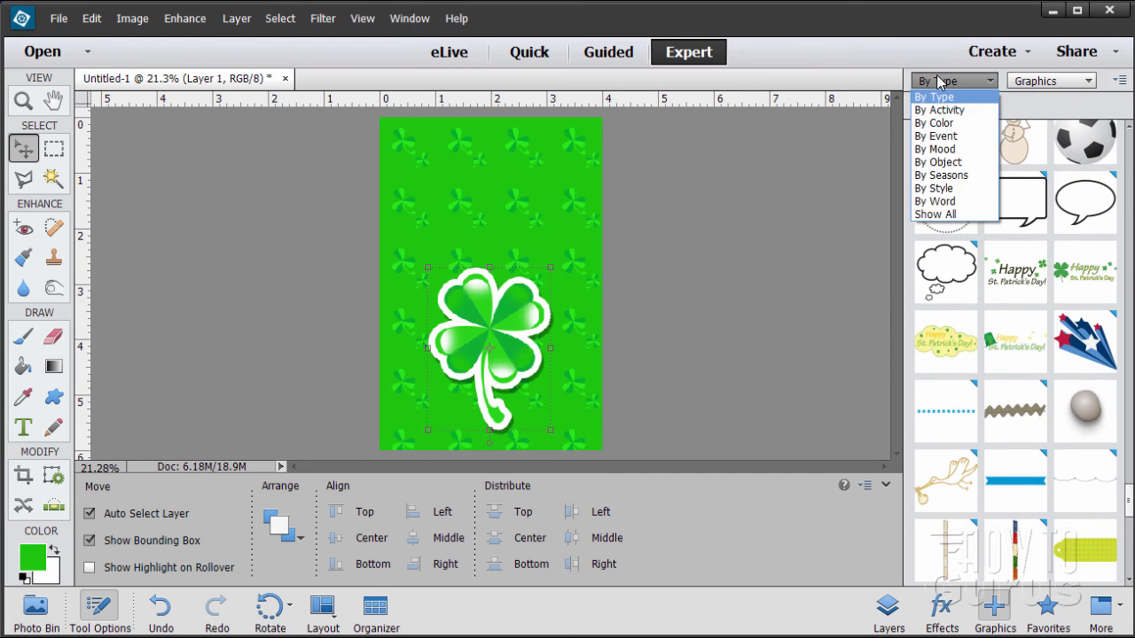
pyautogui.click(940, 137)
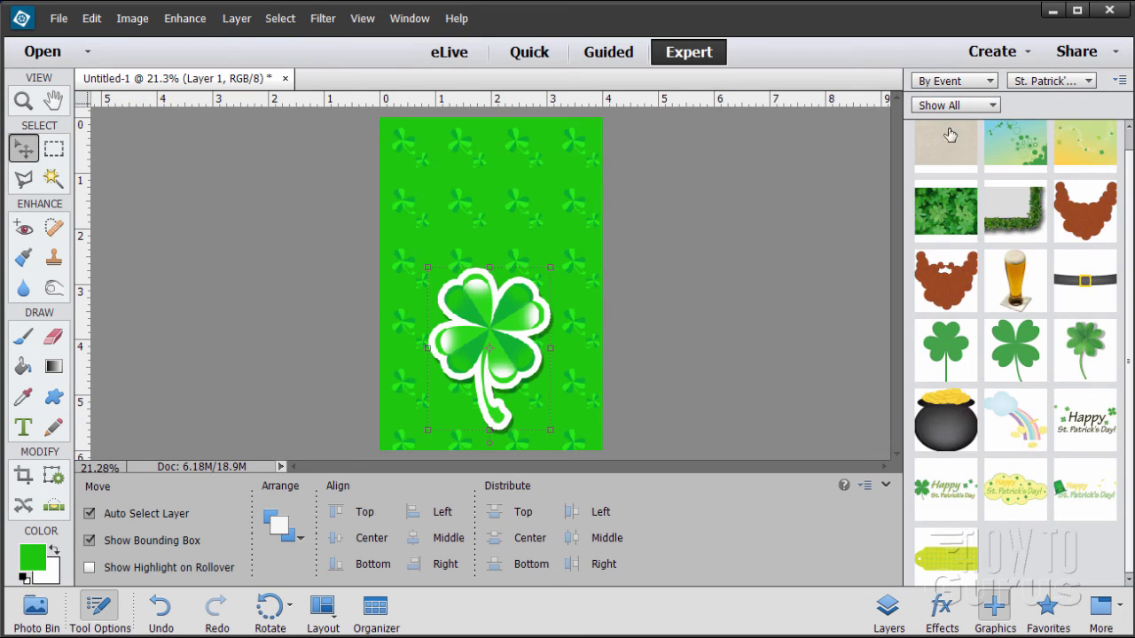
pyautogui.click(1055, 86)
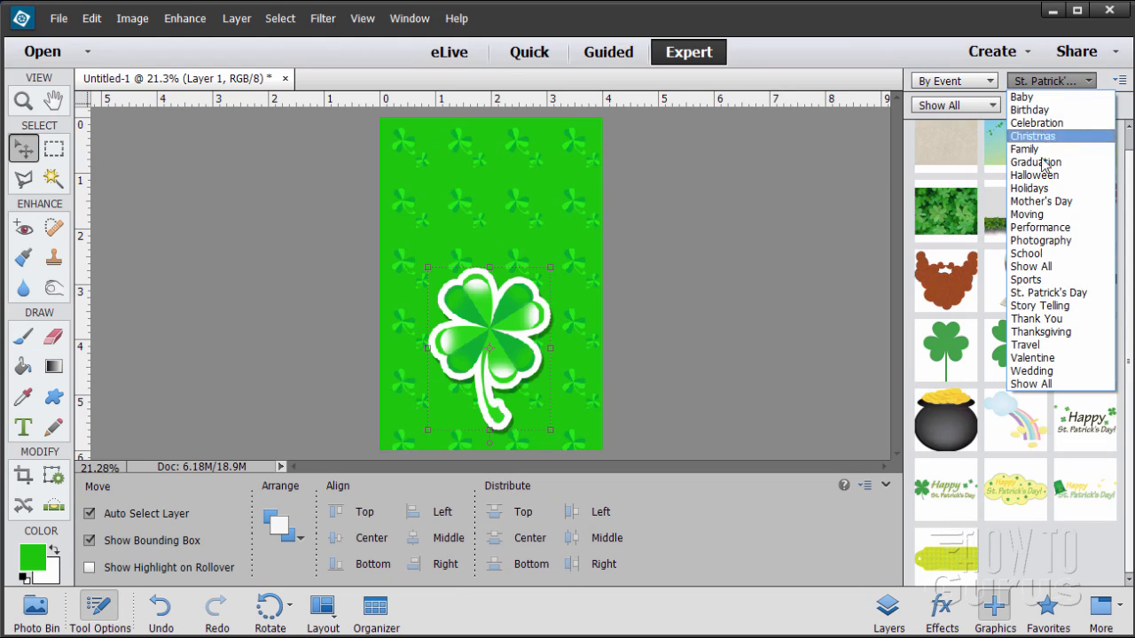
pyautogui.click(1054, 293)
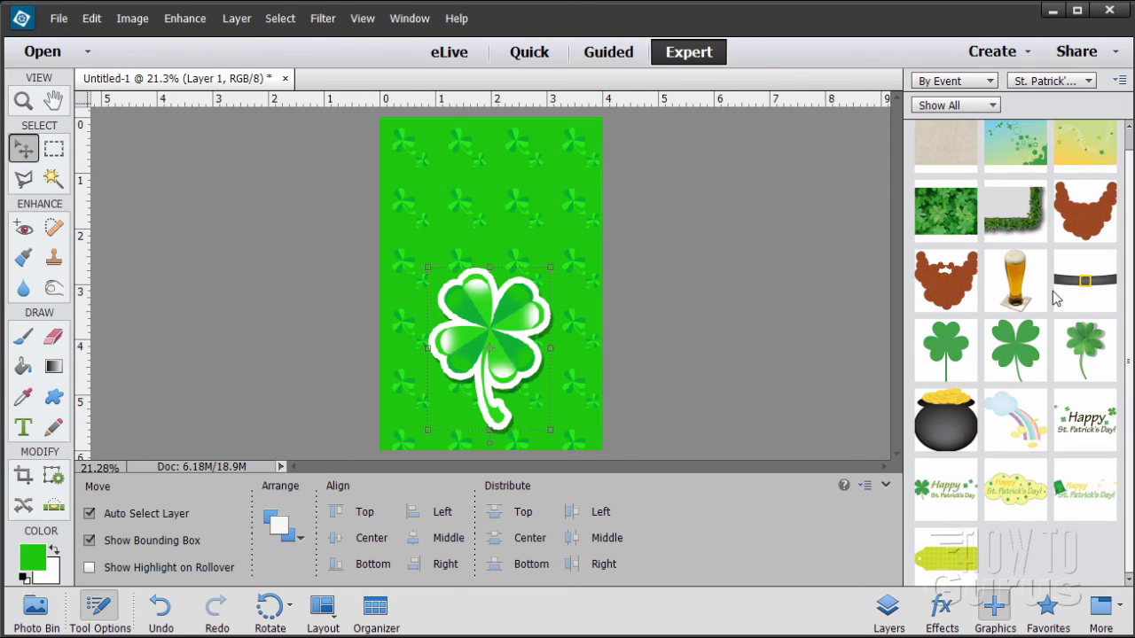
# - Add the yellow cloud "Happy St. Patrick's Day!" graphic, scaled to about 388%, and center it above the clover
pyautogui.click(1015, 499)
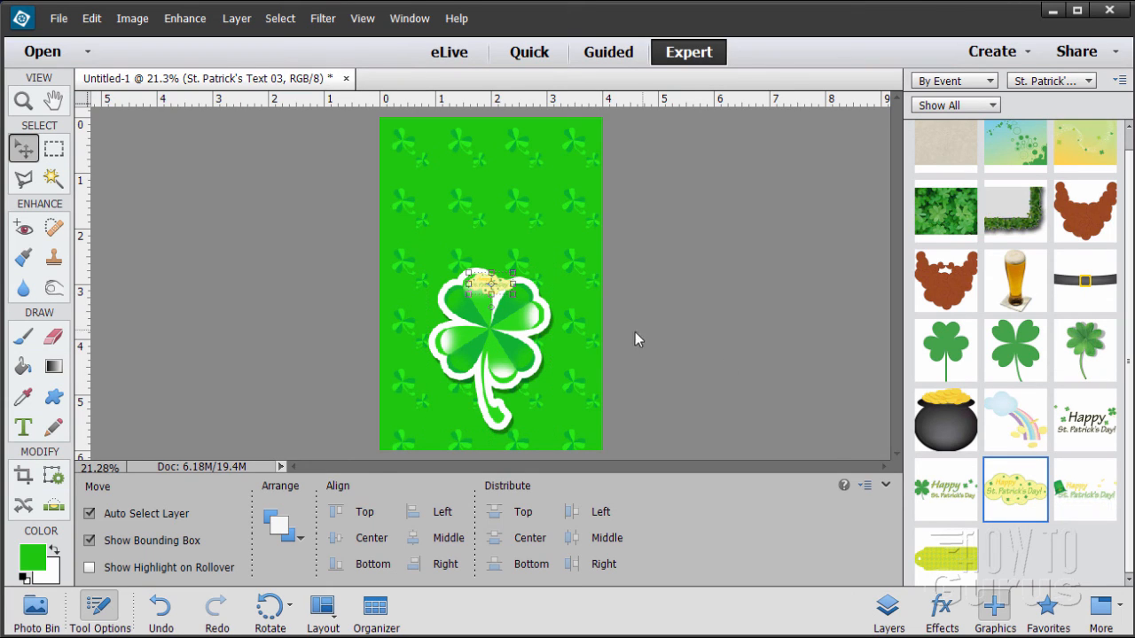
pyautogui.moveTo(498, 295); pyautogui.dragTo(580, 229)
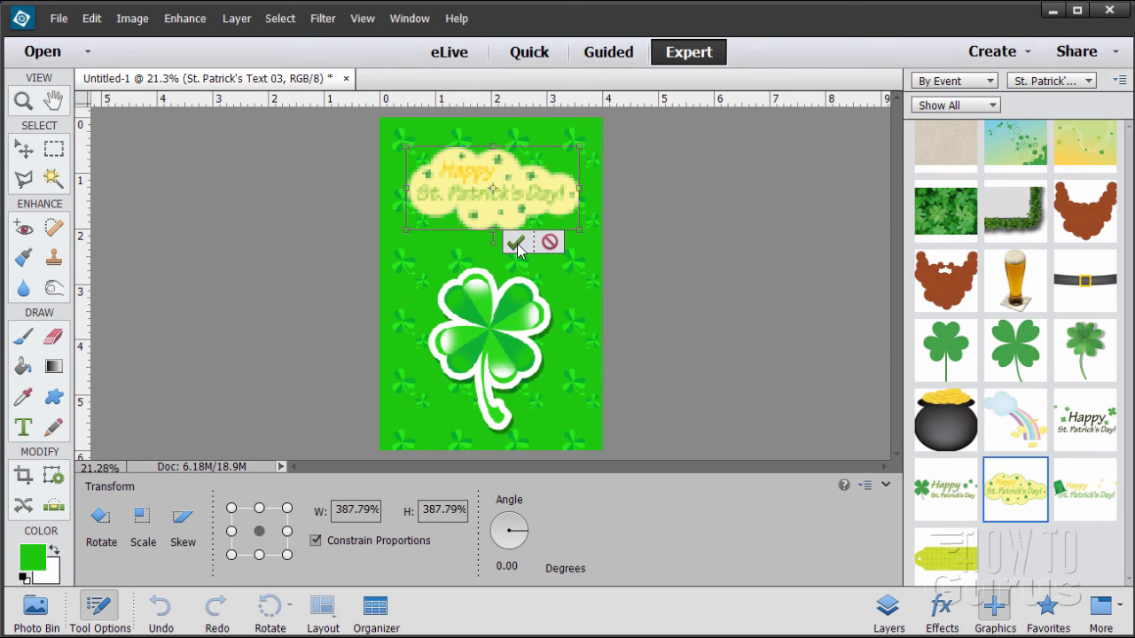
pyautogui.click(515, 242)
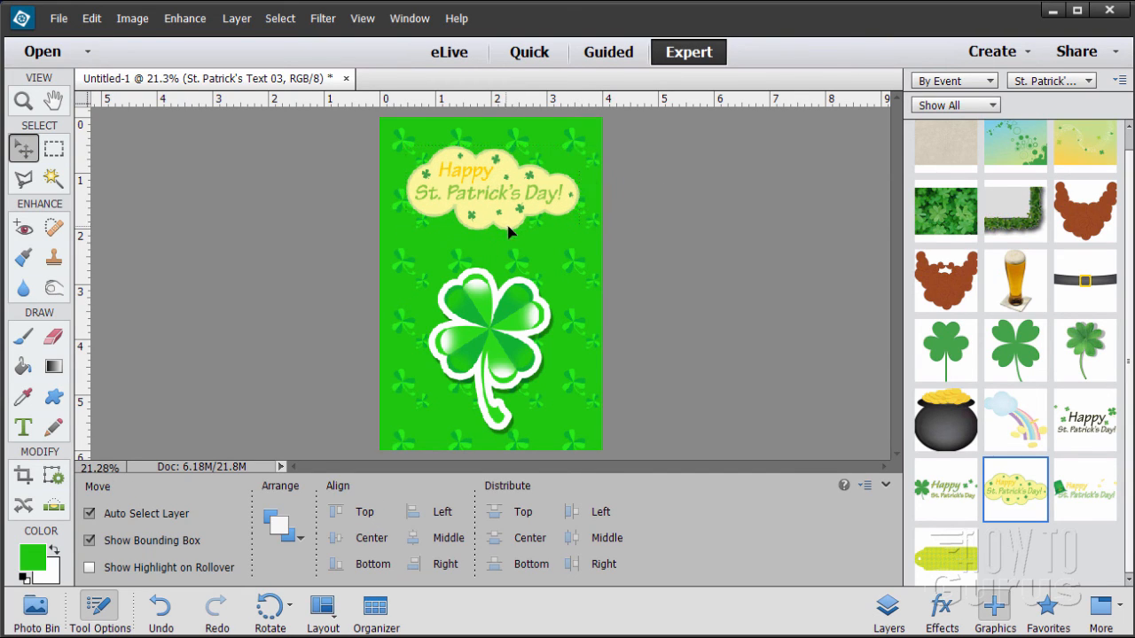
pyautogui.moveTo(509, 227); pyautogui.dragTo(510, 229)
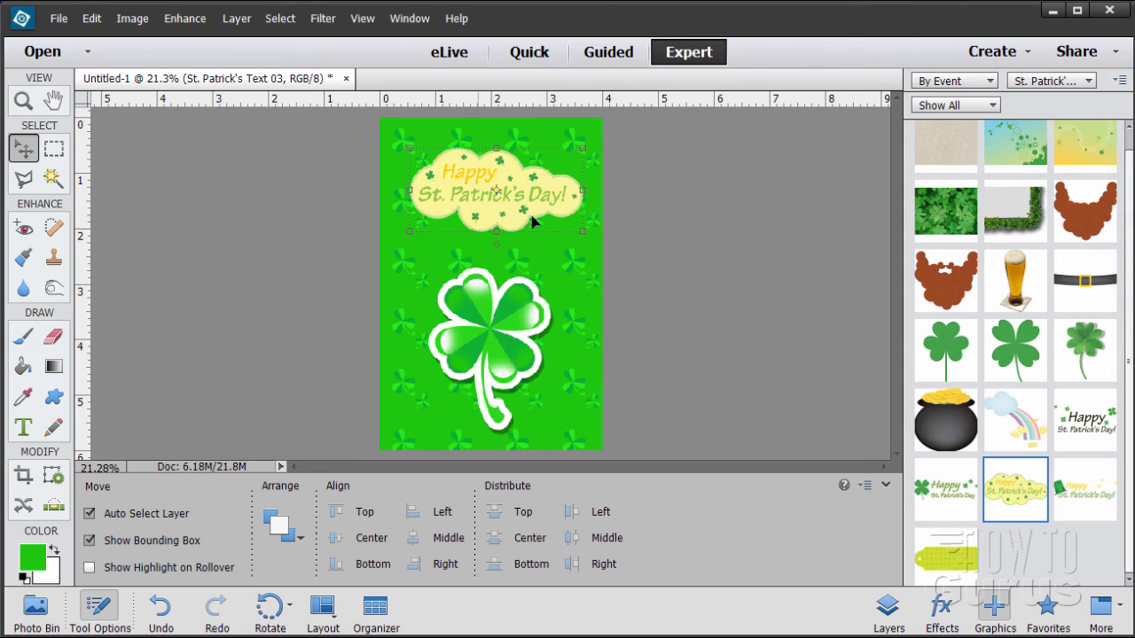
# - Rename the outlined clover's layer as "4 leaf clover"
pyautogui.click(892, 608)
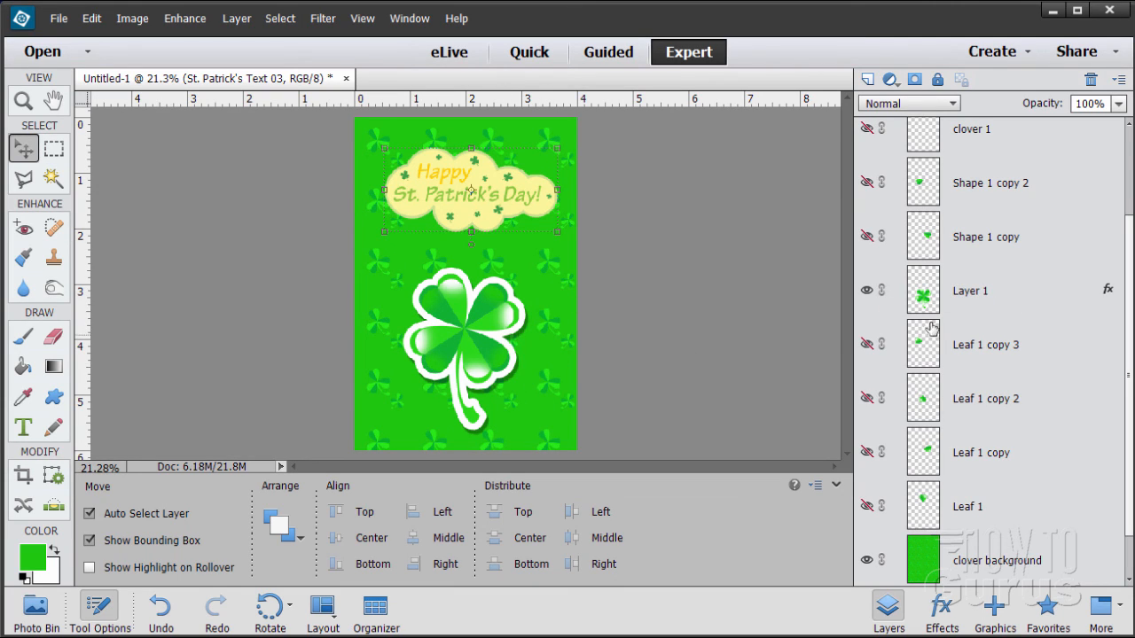
pyautogui.click(998, 298)
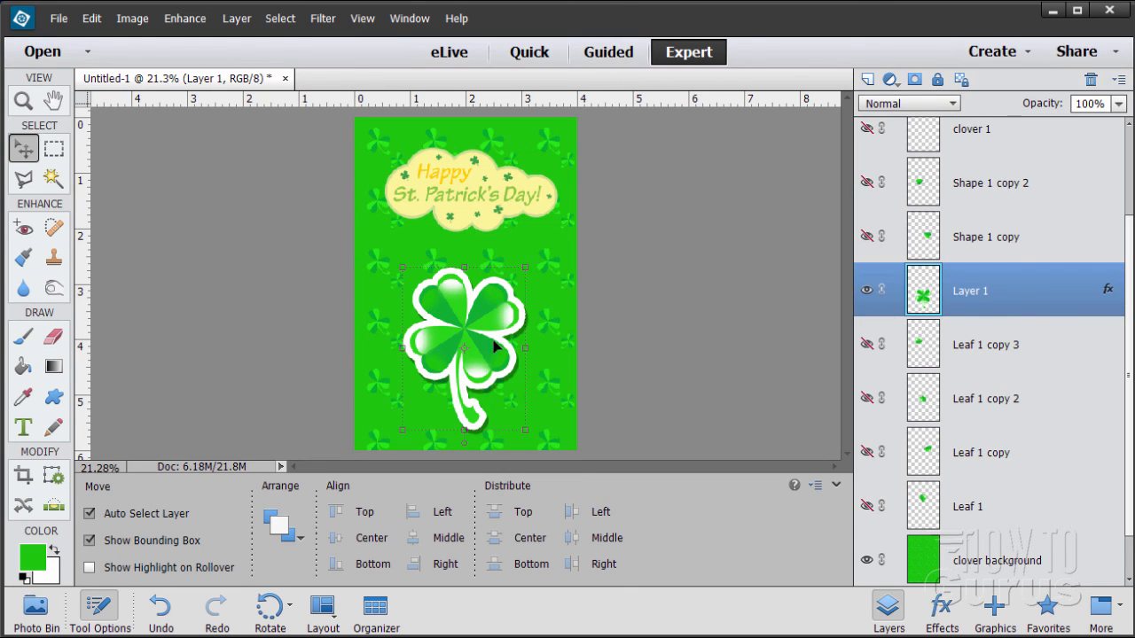
pyautogui.doubleClick(972, 295)
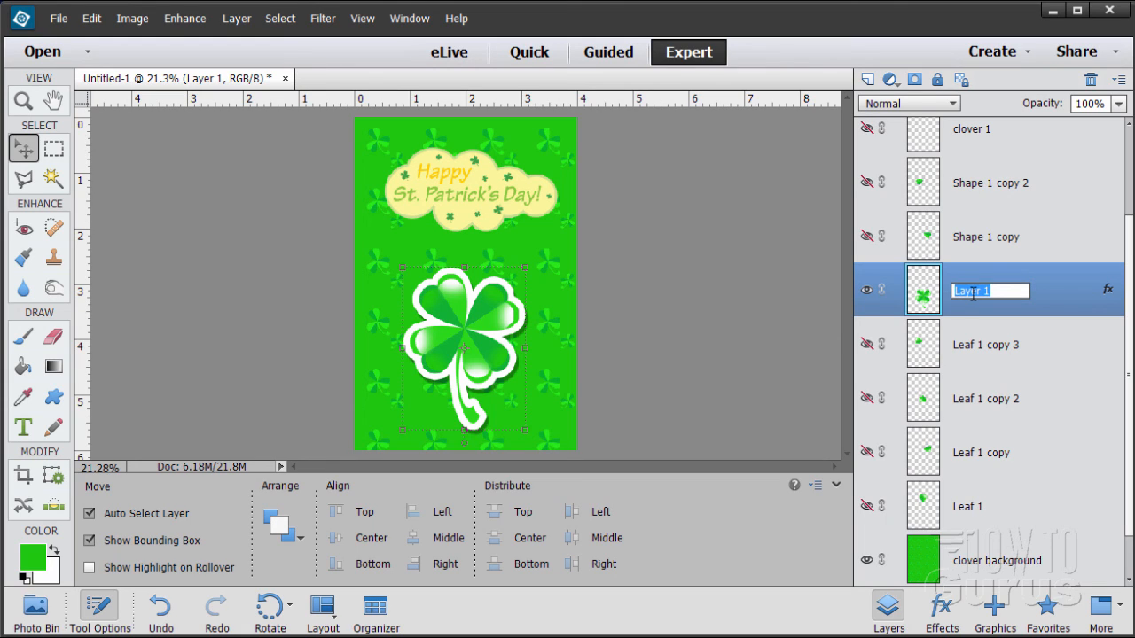
pyautogui.write('4 leaf clover')
pyautogui.click(1009, 304)
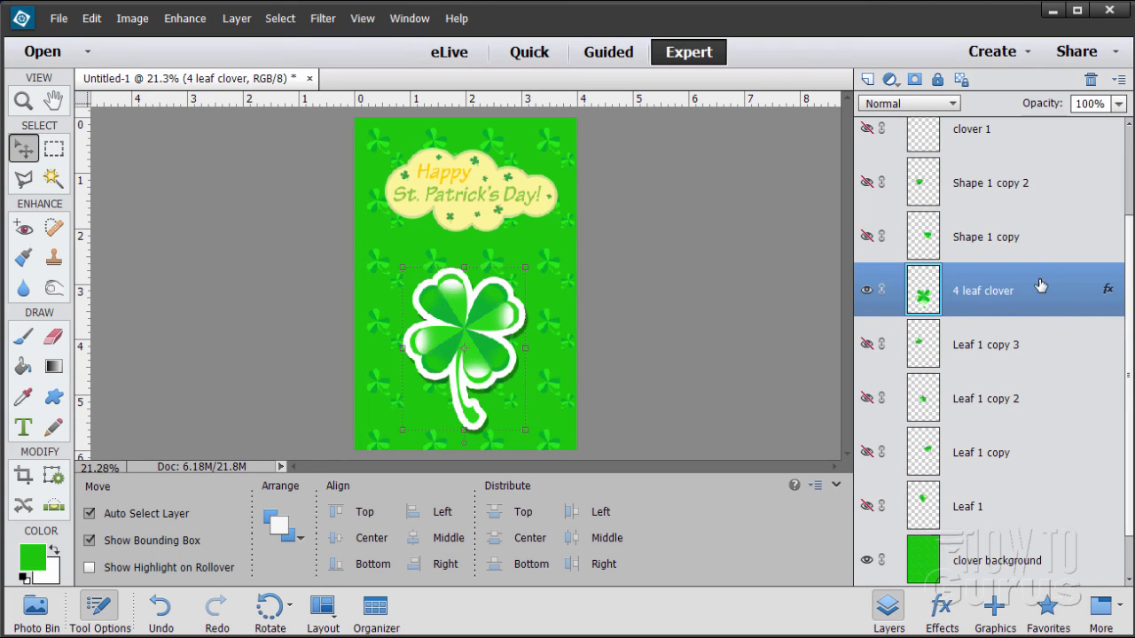
# - Copy the 4 leaf clover layer's drop shadow style onto the St. Patrick's Text 03 layer
pyautogui.rightClick(1034, 291)
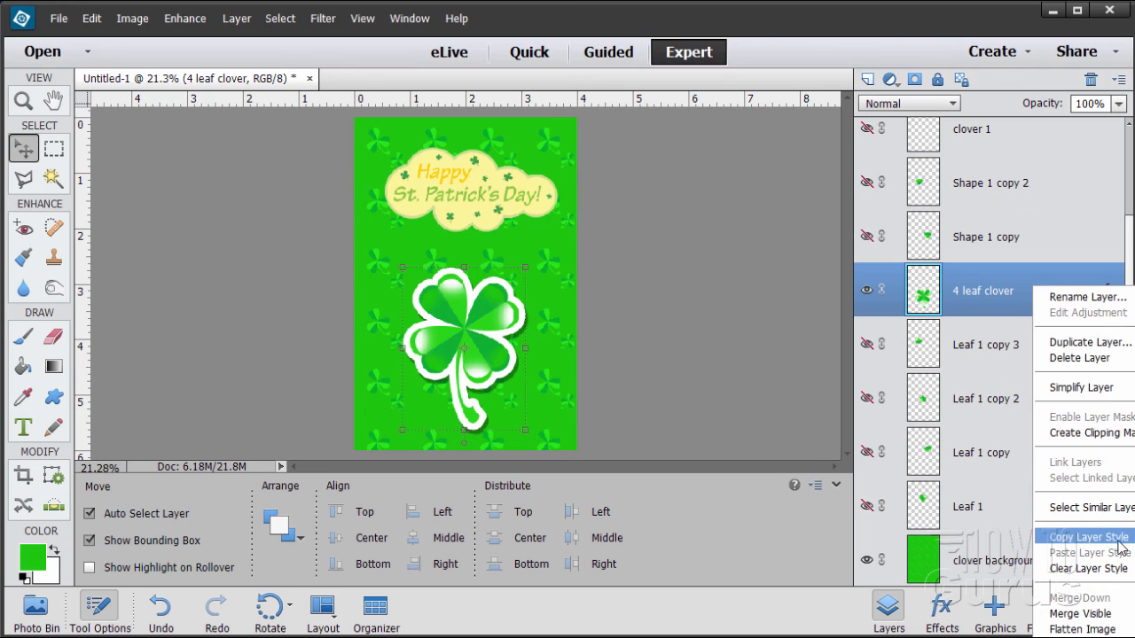
pyautogui.click(1069, 537)
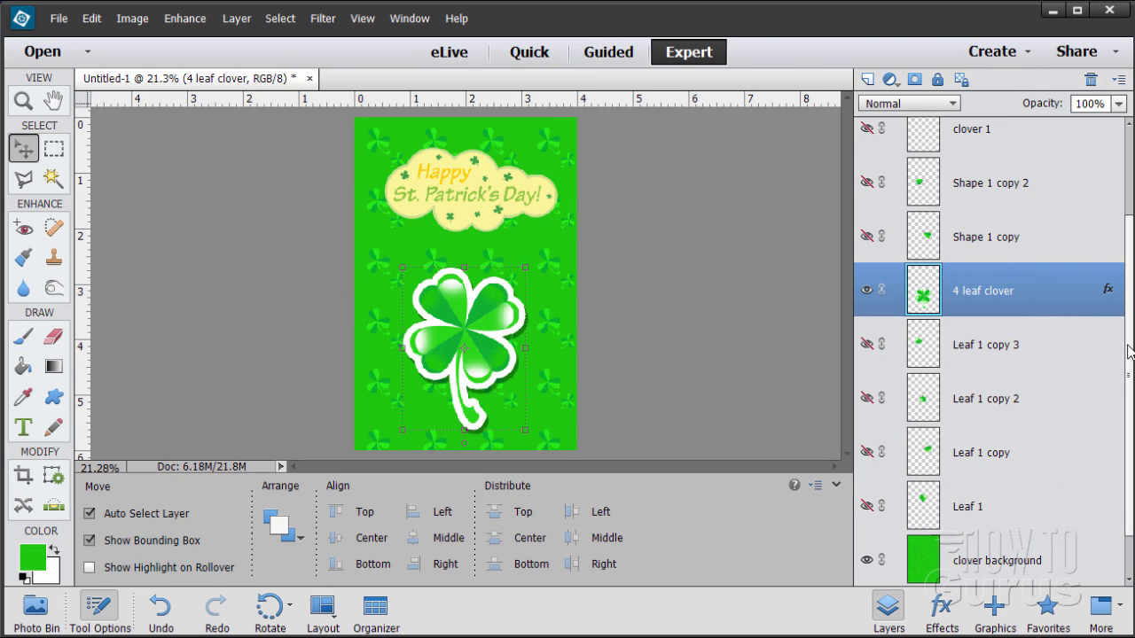
pyautogui.scroll(3, 1129, 351)
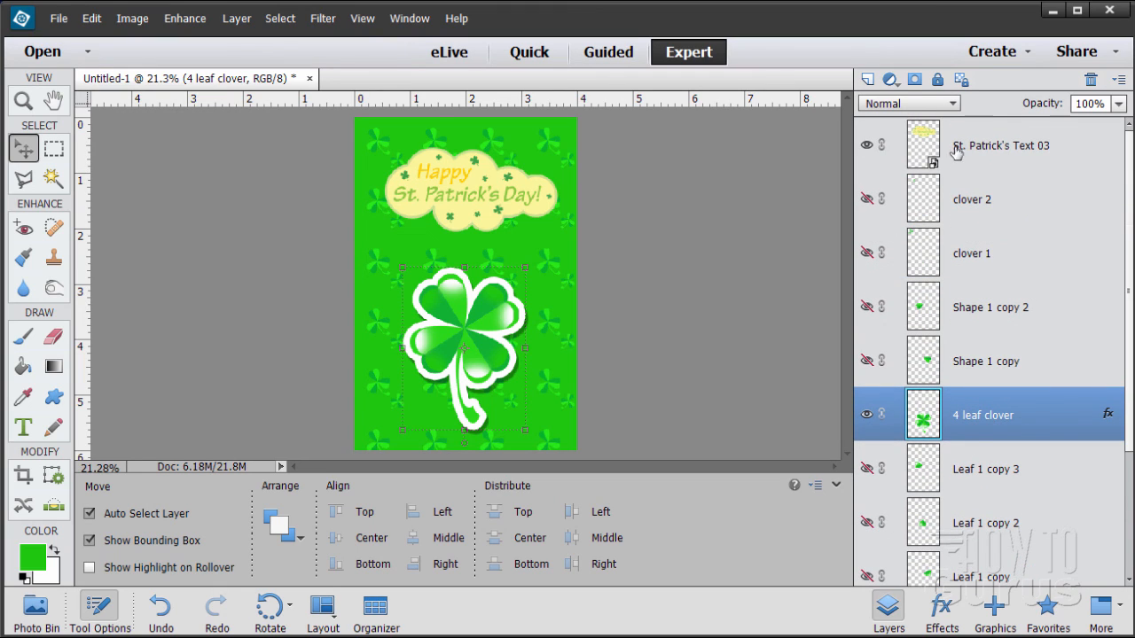
pyautogui.click(975, 155)
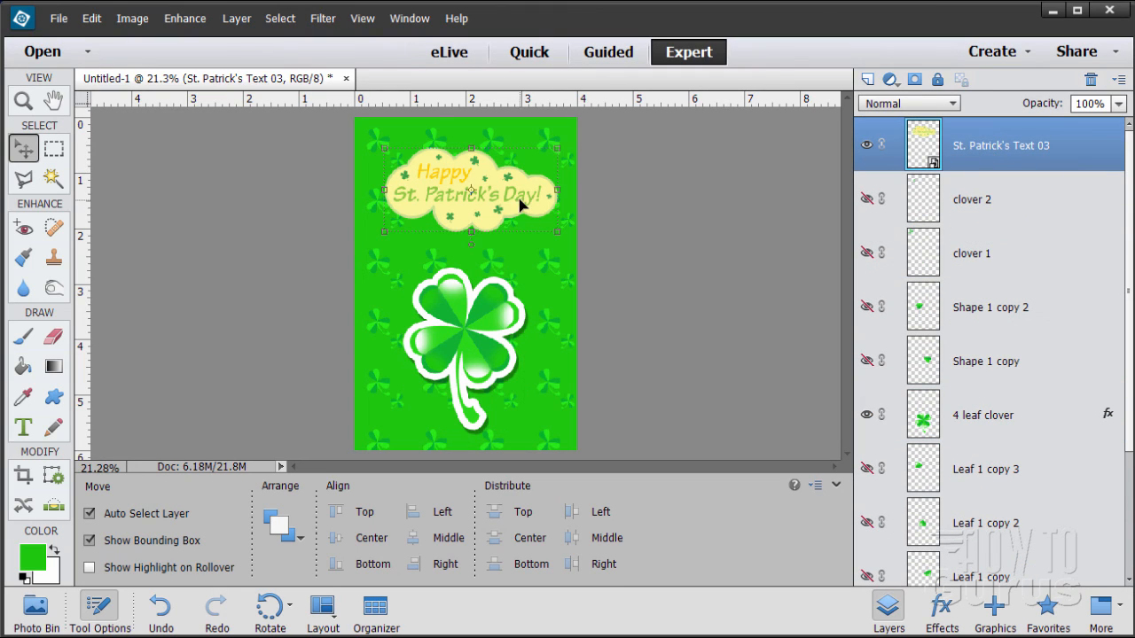
pyautogui.rightClick(960, 140)
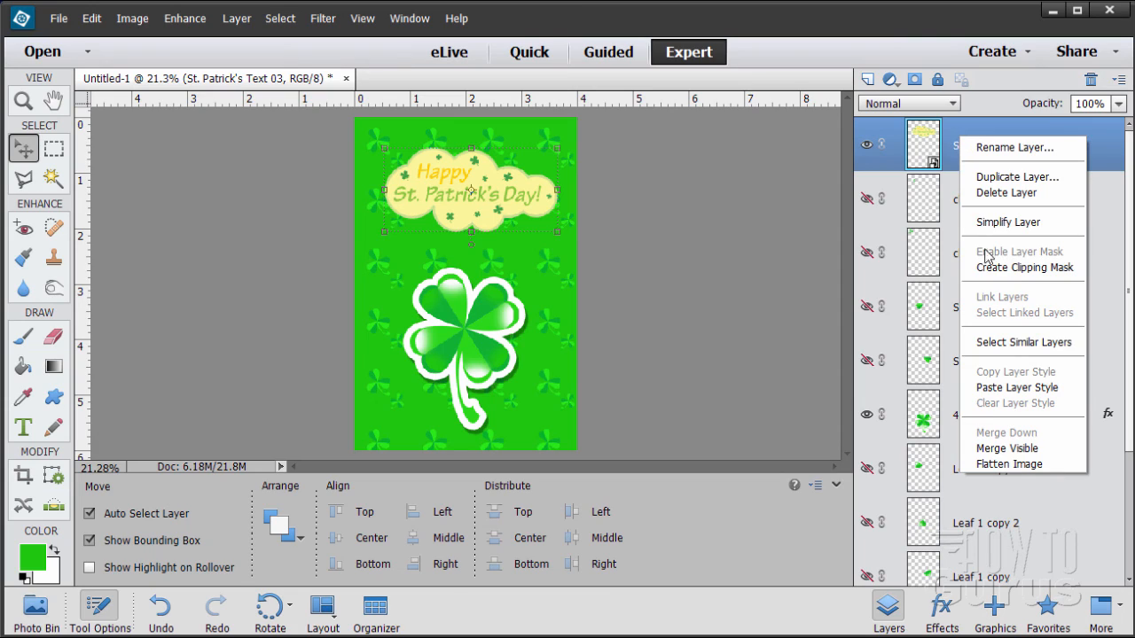
pyautogui.click(982, 389)
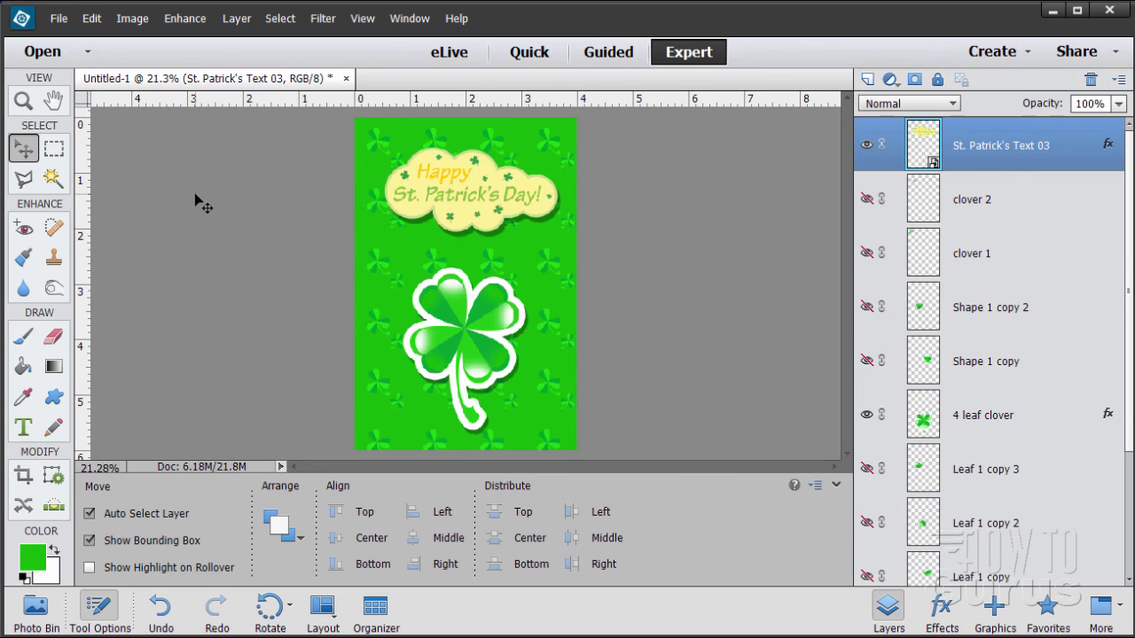
pyautogui.click(257, 209)
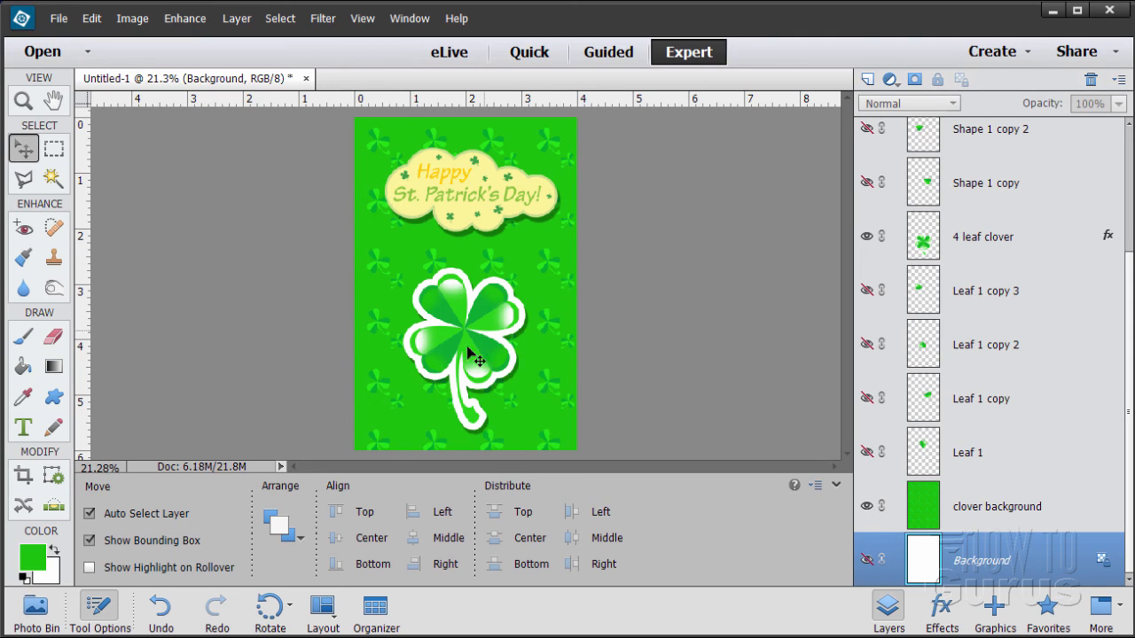
# - Enlarge the four-leaf clover to about 113%, rotate it about -10 degrees and recenter it below the cloud text
pyautogui.click(990, 257)
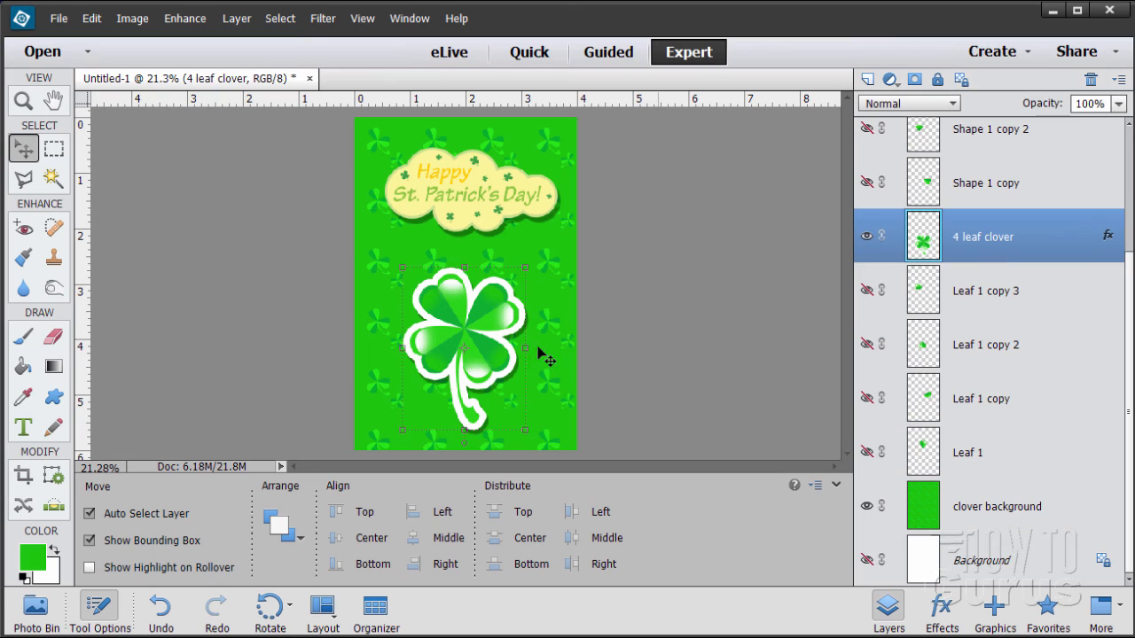
pyautogui.moveTo(401, 270); pyautogui.dragTo(380, 253)
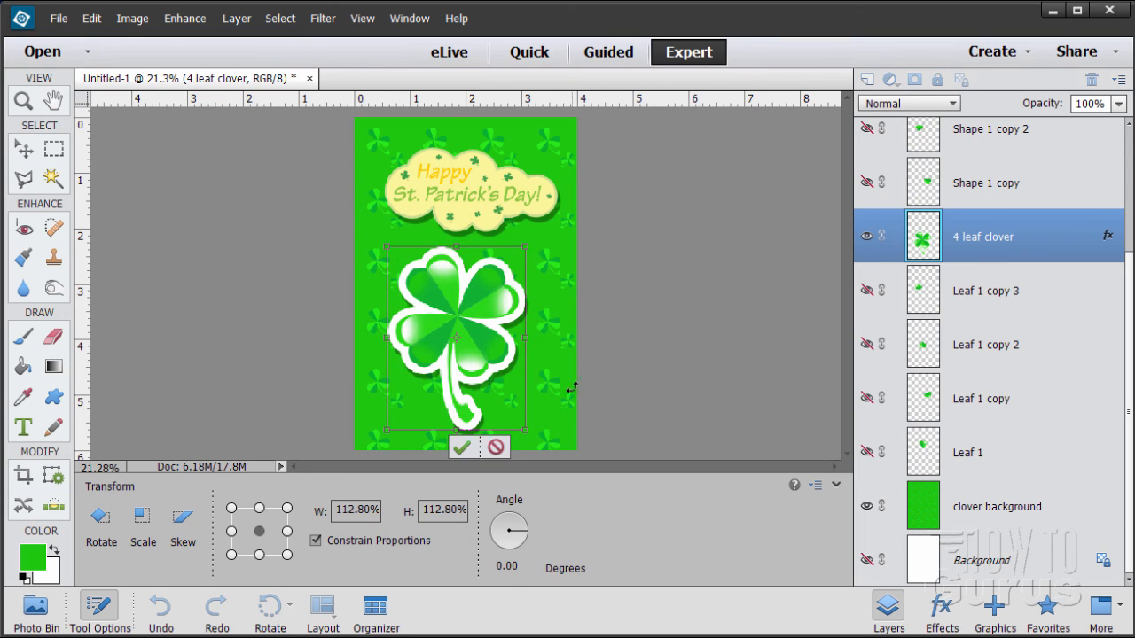
pyautogui.moveTo(547, 435)
pyautogui.mouseDown()
pyautogui.moveTo(572, 417)
pyautogui.moveTo(562, 428)
pyautogui.mouseUp()
pyautogui.moveTo(475, 362); pyautogui.dragTo(488, 374)
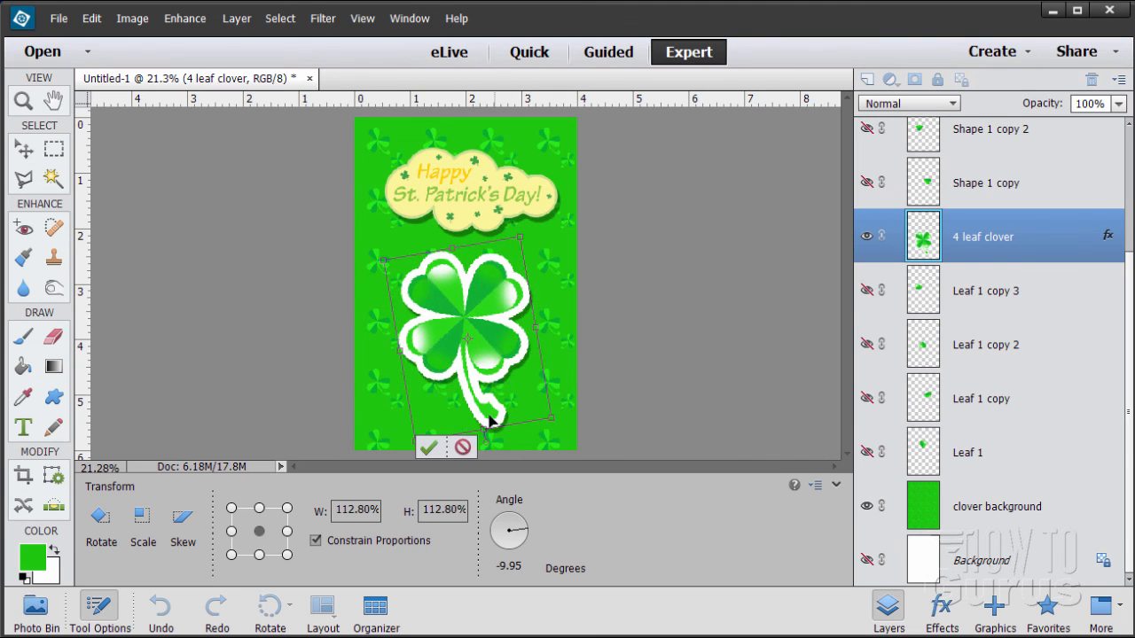
pyautogui.click(432, 446)
pyautogui.click(620, 334)
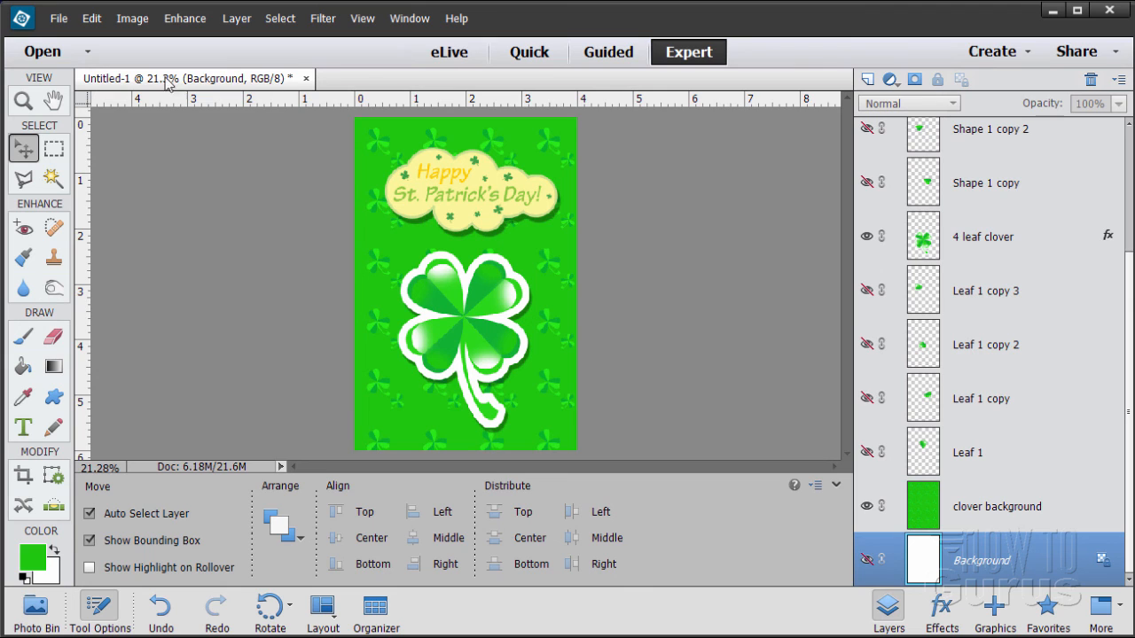
# - View the design at 33.33% zoom in an enlarged floating document window, and dock the window again
pyautogui.moveTo(182, 83); pyautogui.dragTo(377, 59)
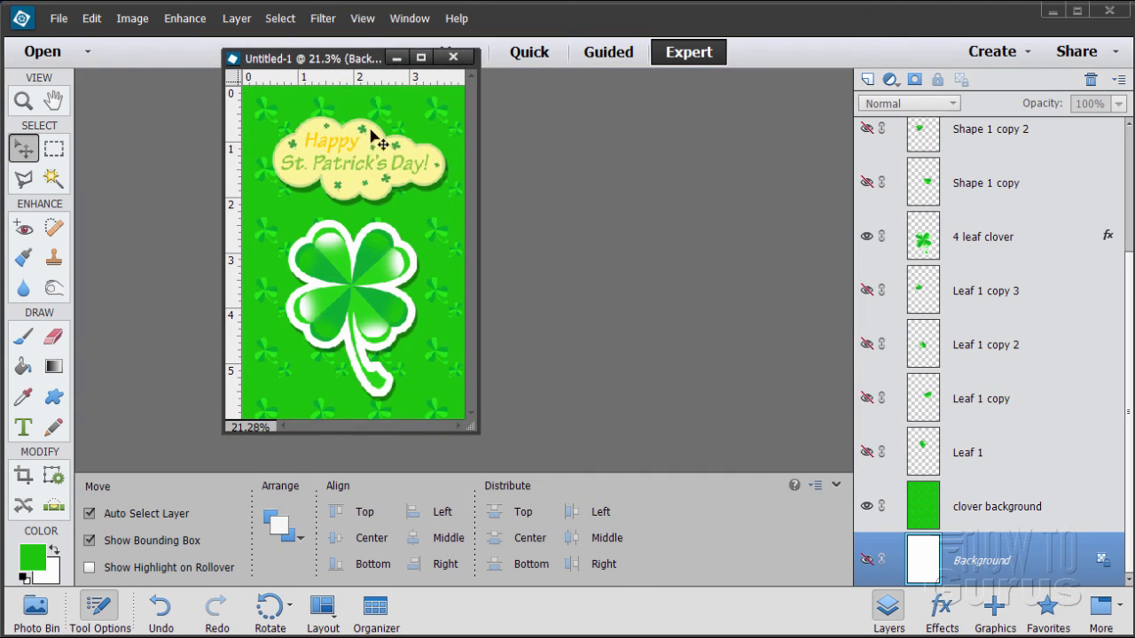
pyautogui.moveTo(475, 434); pyautogui.dragTo(714, 628)
pyautogui.moveTo(551, 59); pyautogui.dragTo(624, 31)
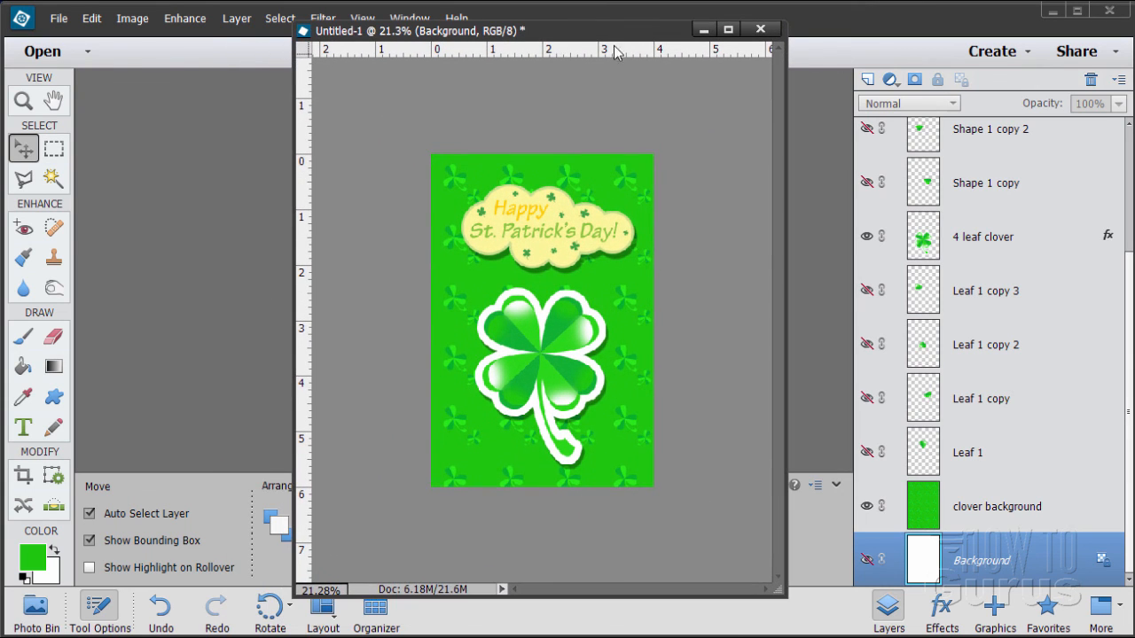
pyautogui.click(24, 101)
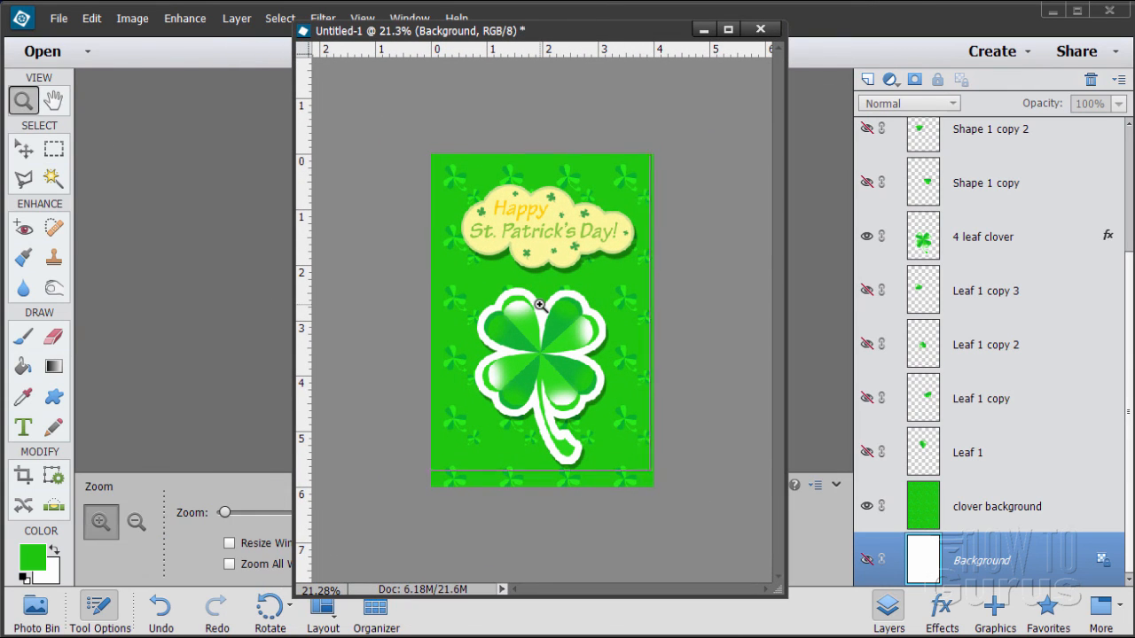
pyautogui.click(540, 305)
pyautogui.click(540, 305)
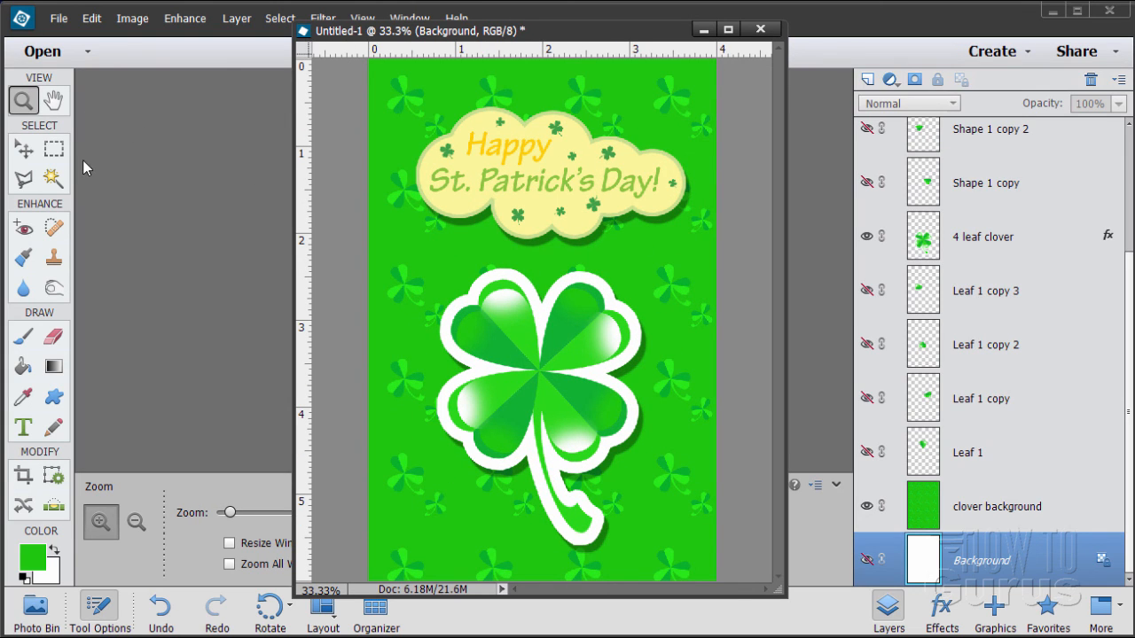
pyautogui.press('v')
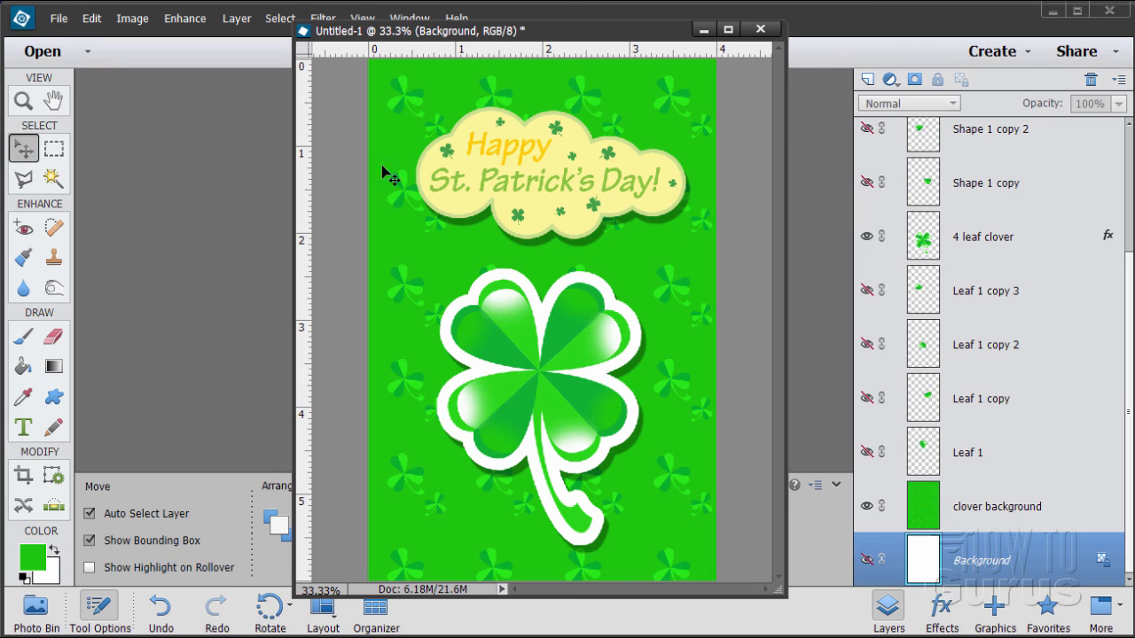
pyautogui.moveTo(393, 33); pyautogui.dragTo(328, 84)
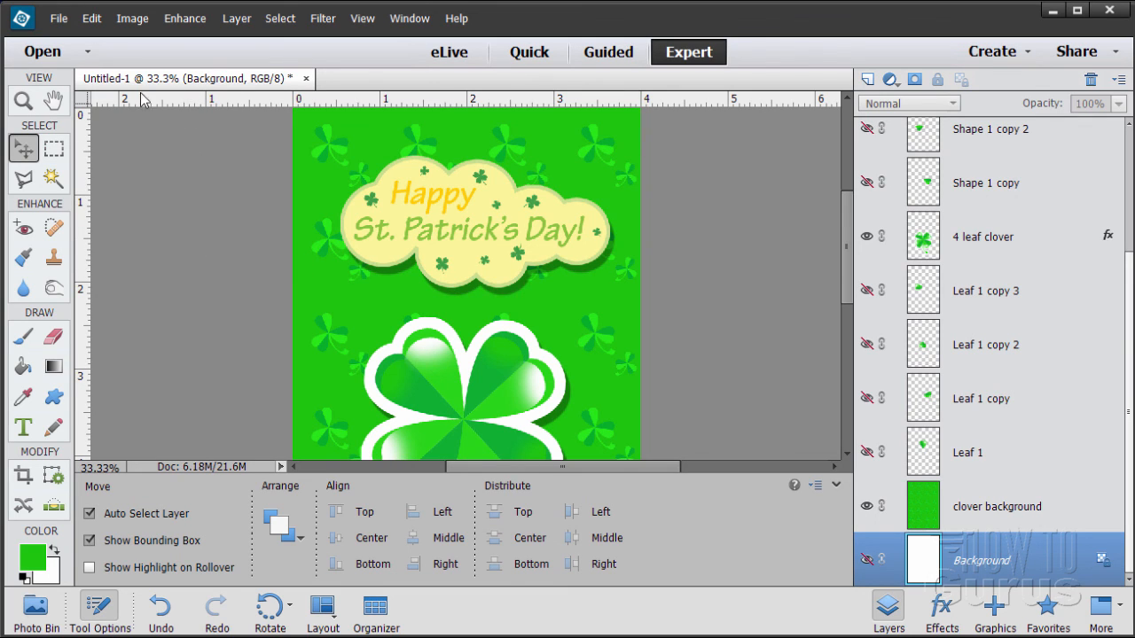
# - Examine the floating document and window docking options in the General preferences, and close the preferences
pyautogui.click(92, 18)
pyautogui.moveTo(173, 376)
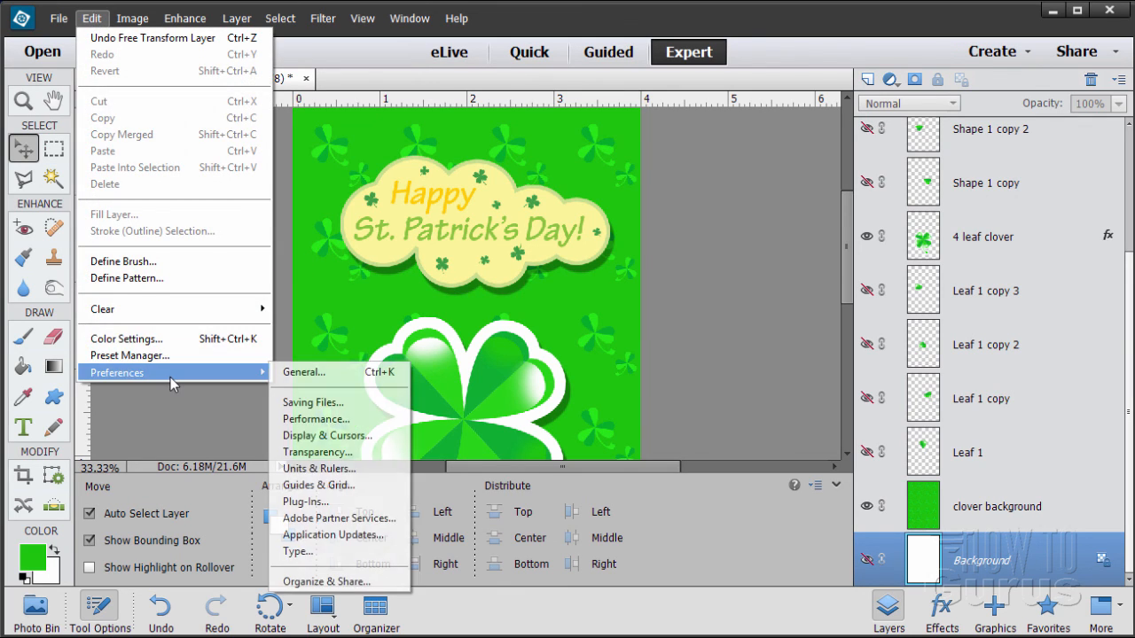
pyautogui.click(330, 376)
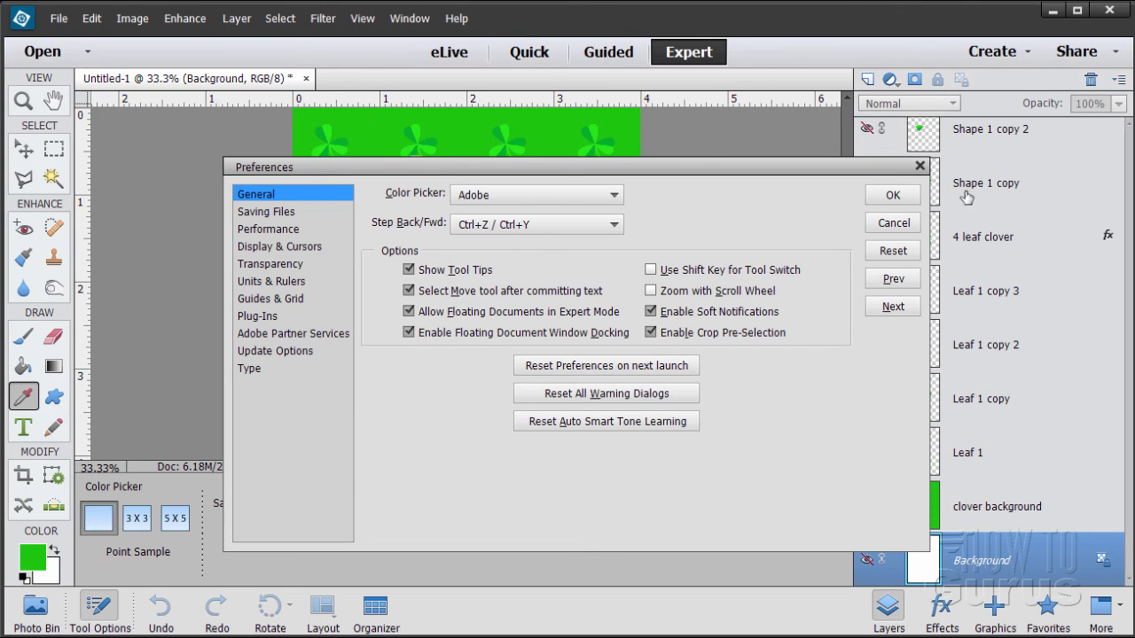
pyautogui.click(893, 195)
pyautogui.press('v')
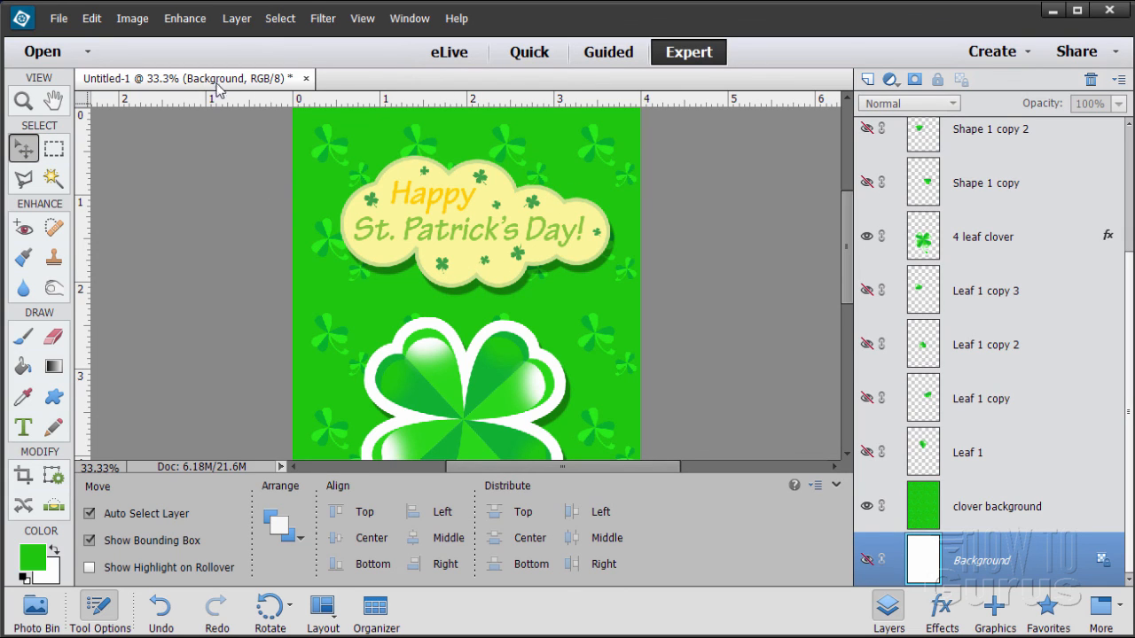
# - Float the card document in its own window, narrow and lengthen the window to fit the whole card, and reposition it over the workspace
pyautogui.moveTo(179, 81); pyautogui.dragTo(234, 188)
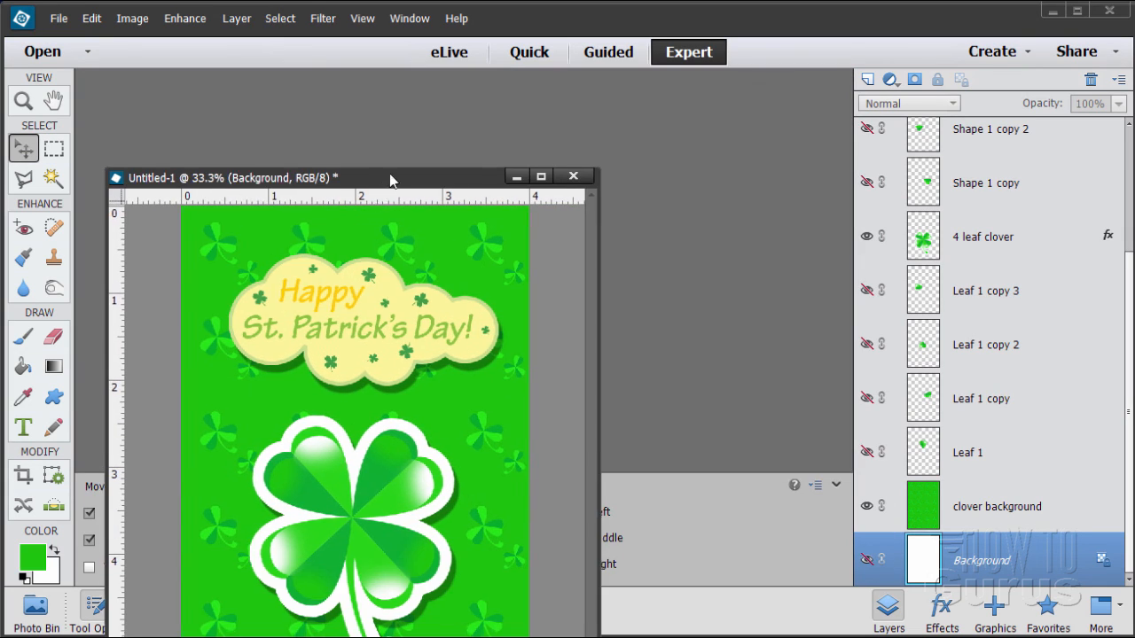
pyautogui.moveTo(383, 186); pyautogui.dragTo(432, 37)
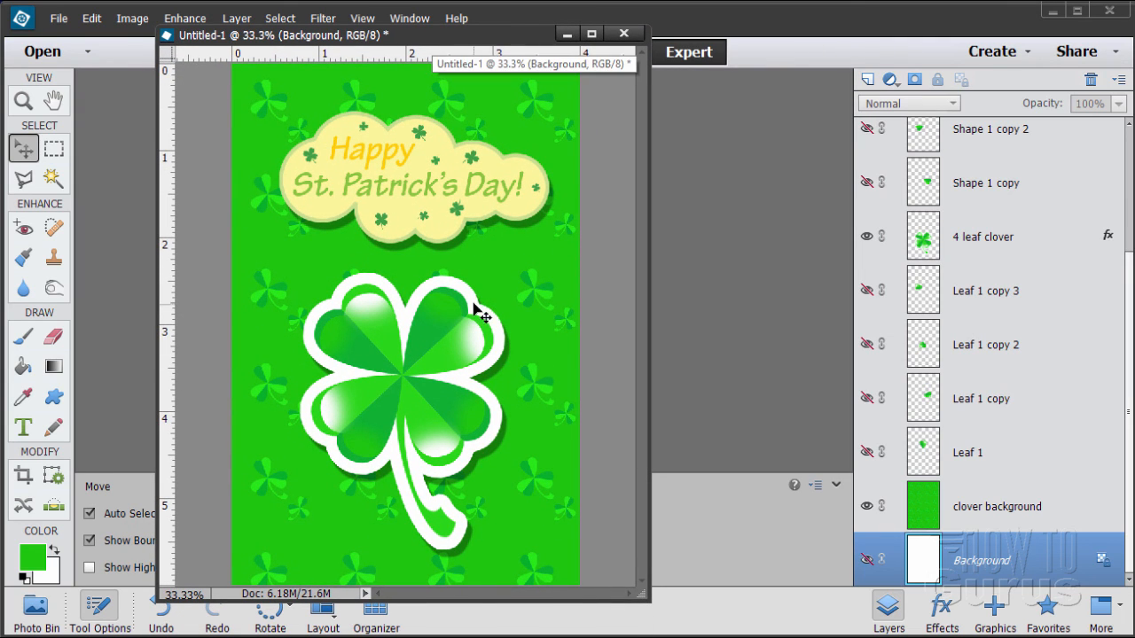
pyautogui.moveTo(647, 601); pyautogui.dragTo(559, 612)
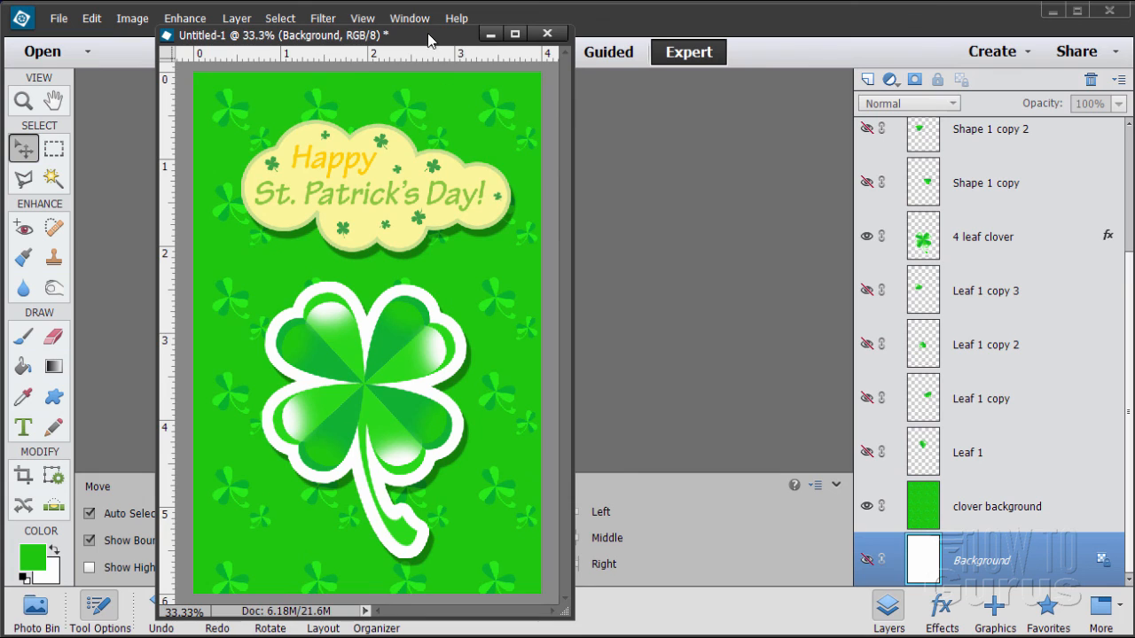
pyautogui.moveTo(429, 37); pyautogui.dragTo(540, 10)
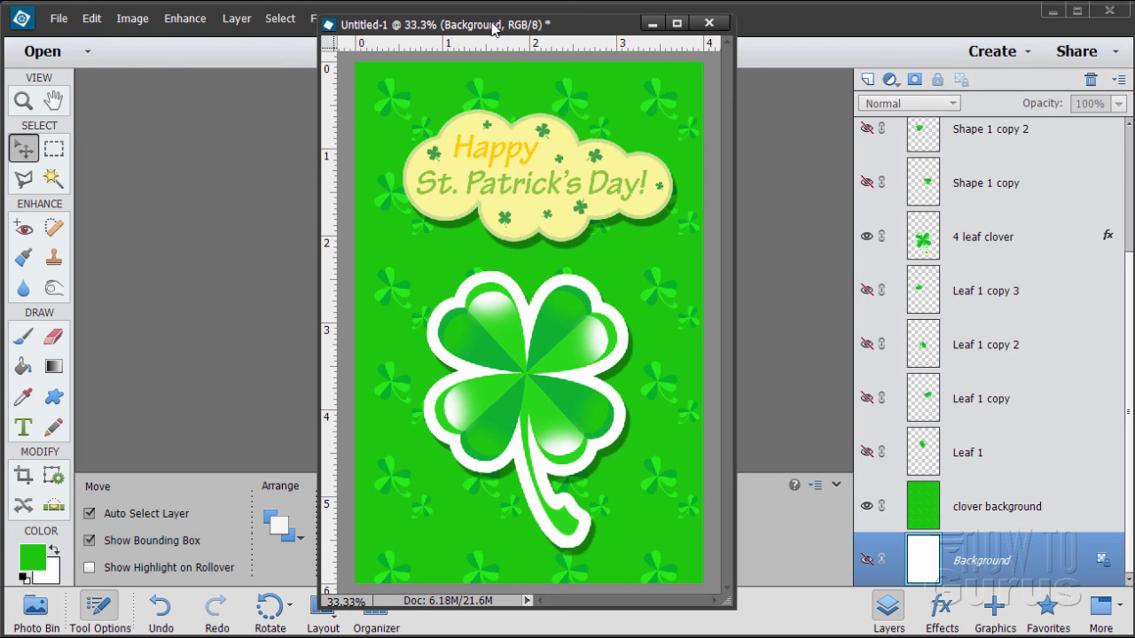
# - Dock the floating card document back into the workspace, and float it again with the whole card in view
pyautogui.moveTo(381, 27); pyautogui.dragTo(226, 79)
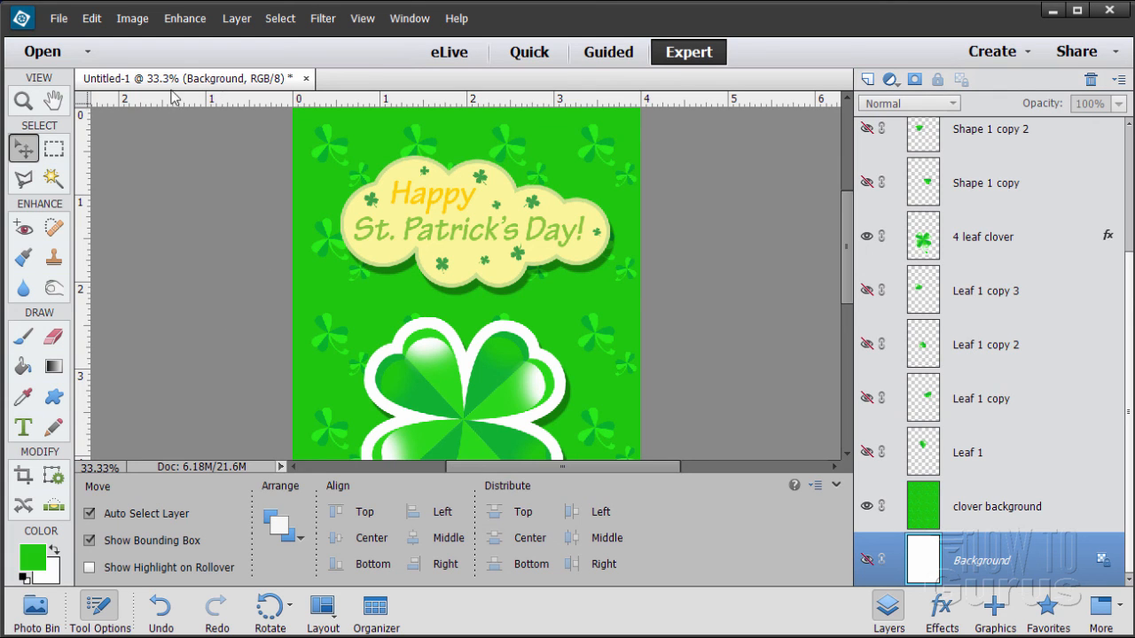
pyautogui.moveTo(176, 78); pyautogui.dragTo(193, 121)
pyautogui.moveTo(338, 118); pyautogui.dragTo(504, 34)
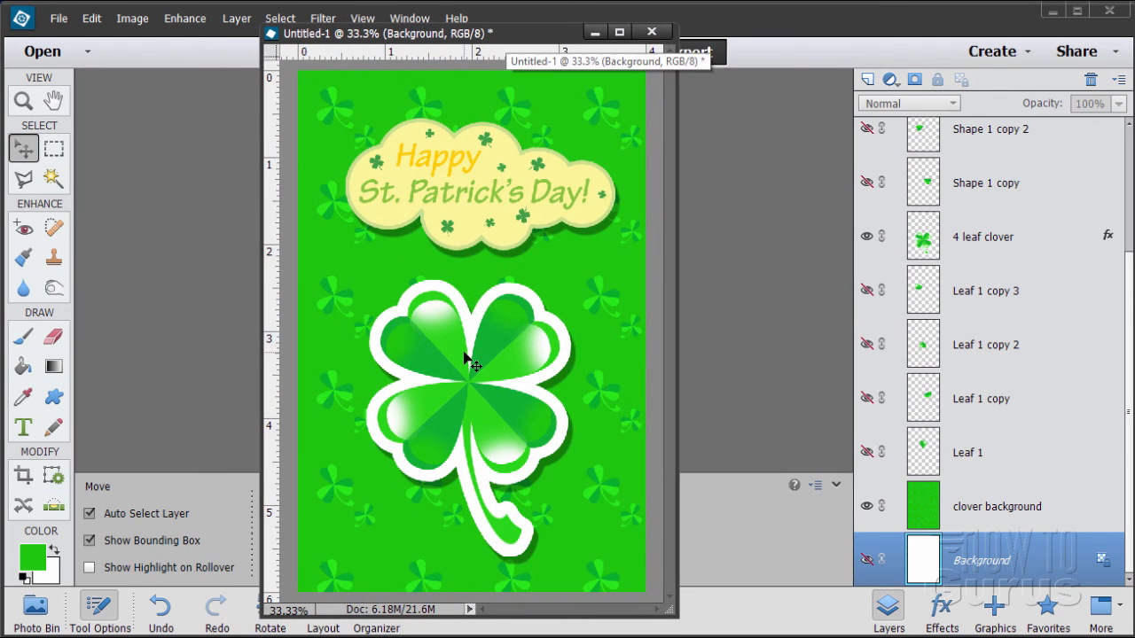